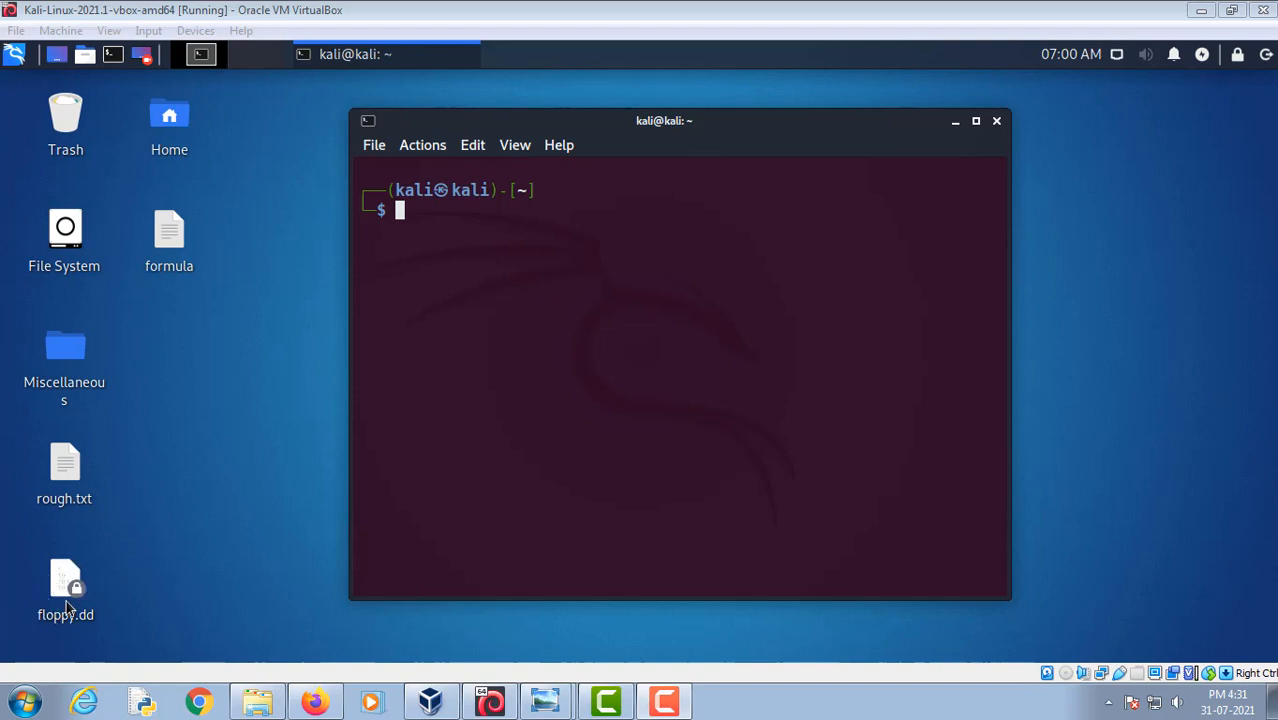
Change to the Desktop directory and list its contents
mouse_move(65, 605)
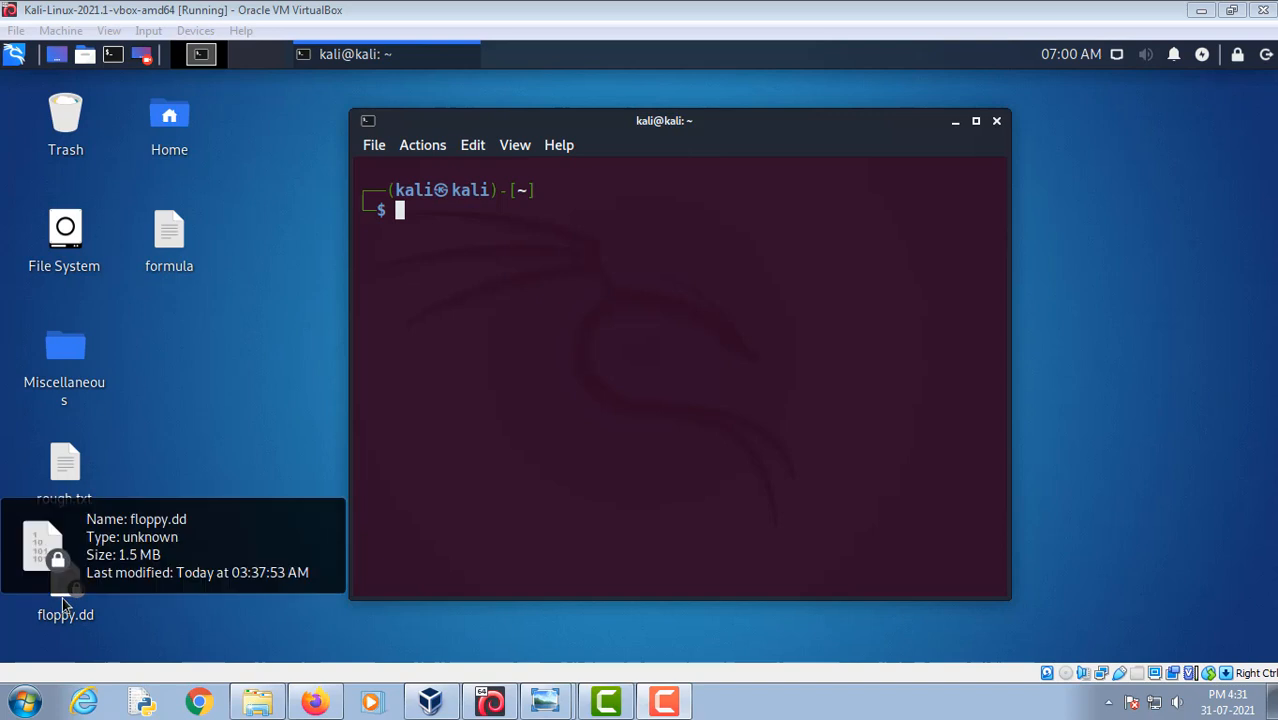
left_click(420, 211)
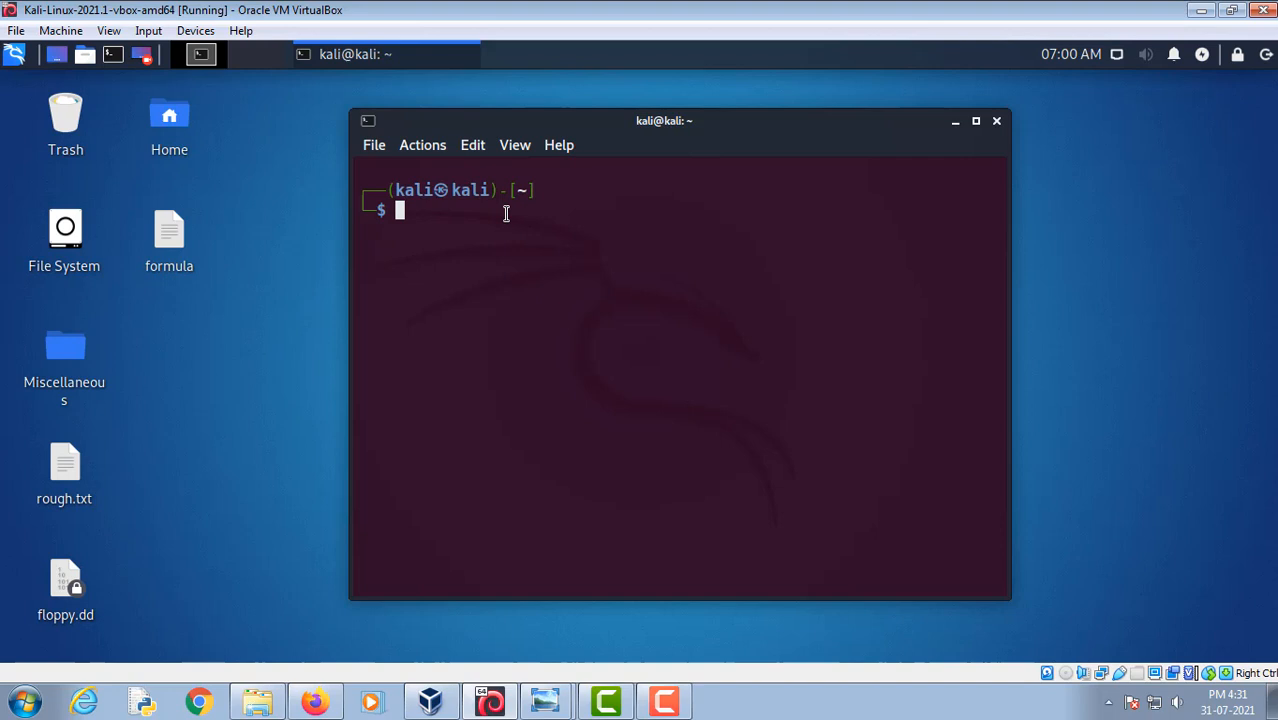
type("cd De")
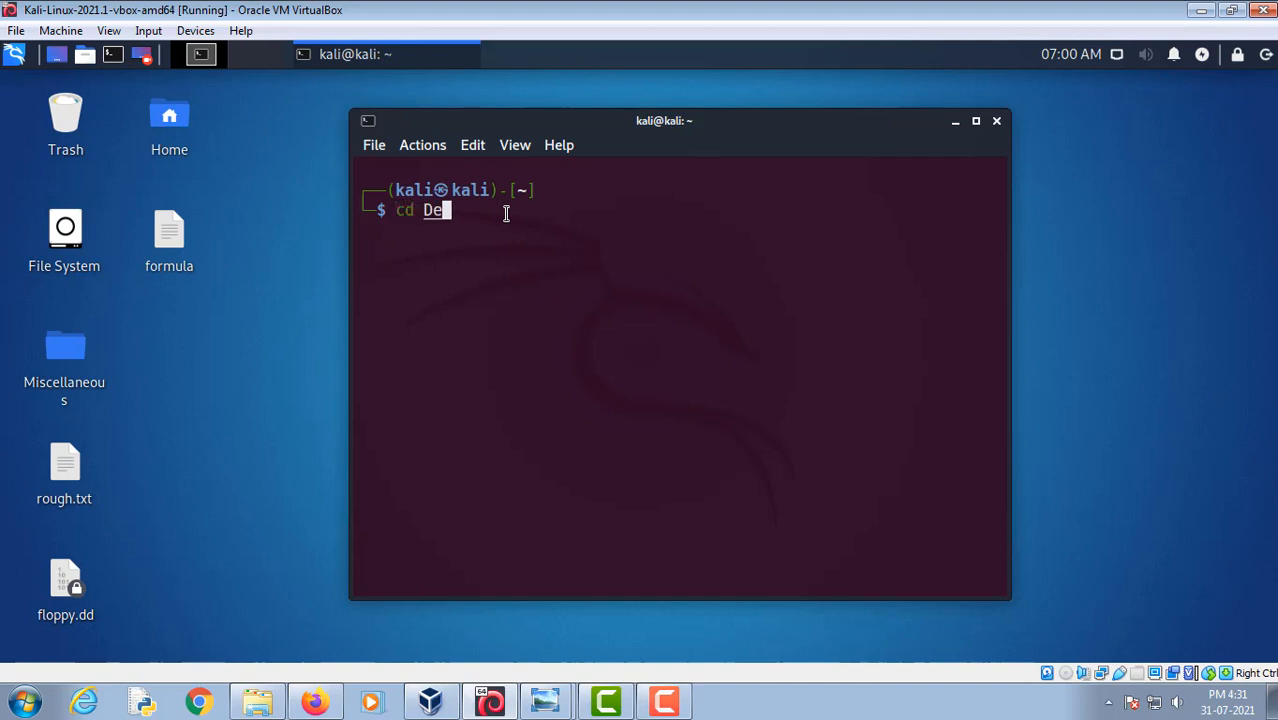
type("sktop")
key("Return")
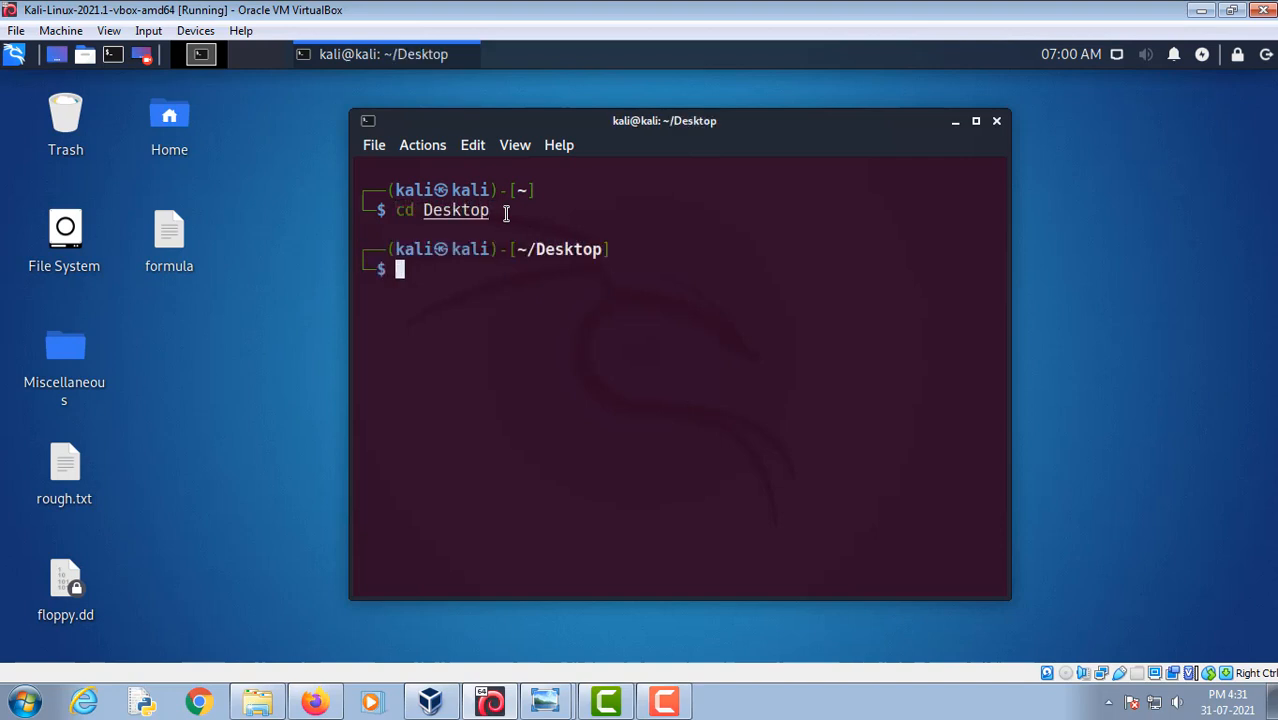
type("ls")
key("Return")
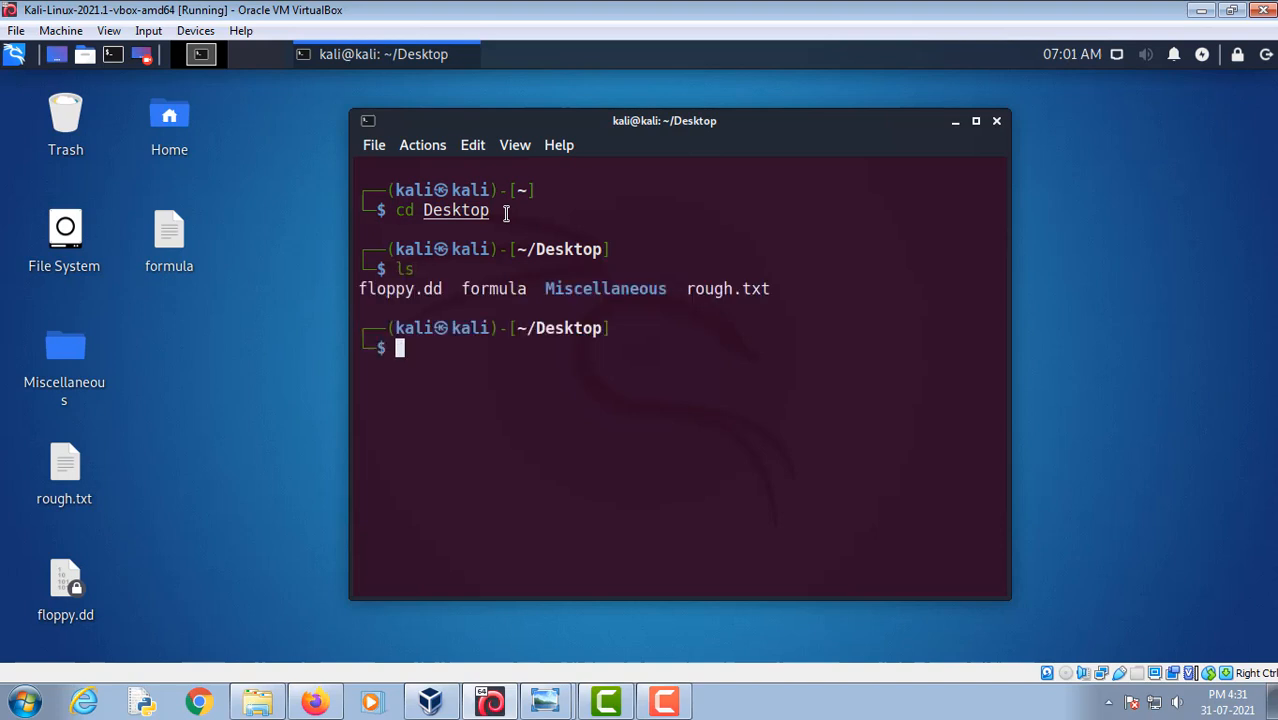
Mount floppy.dd on /media with sudo, entering the sudo password
type("sudo mount ")
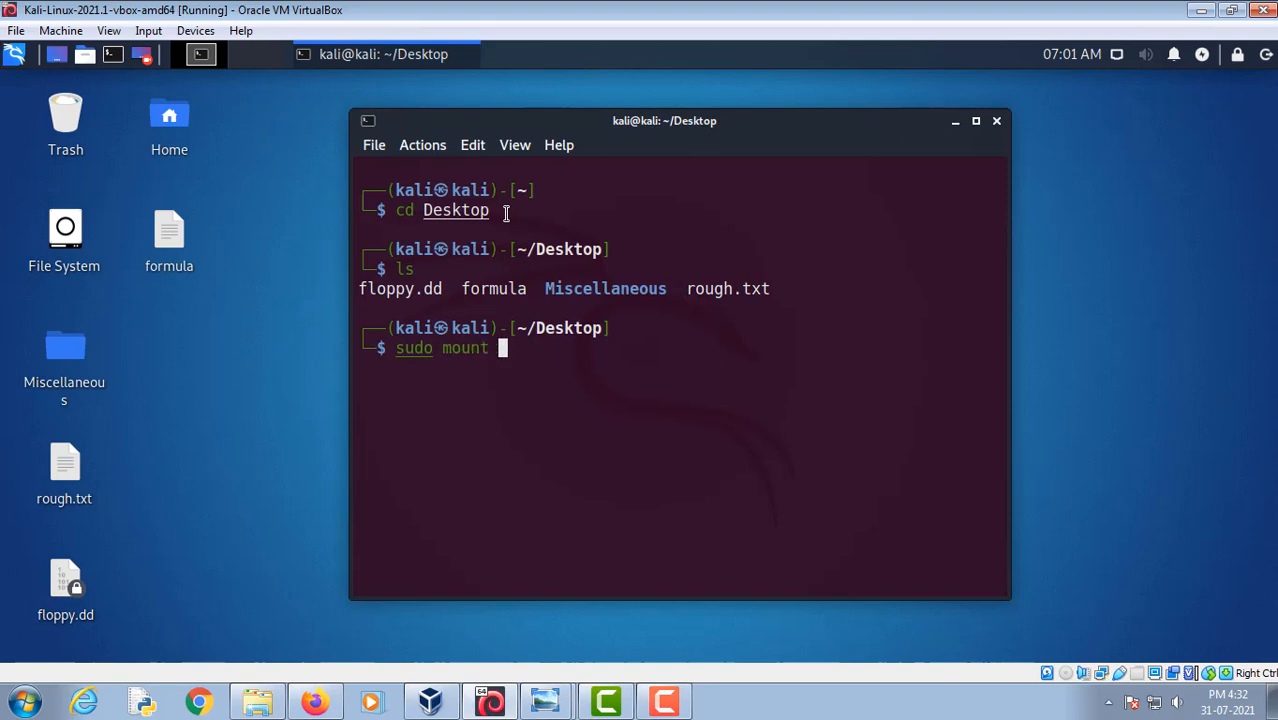
type("floppy")
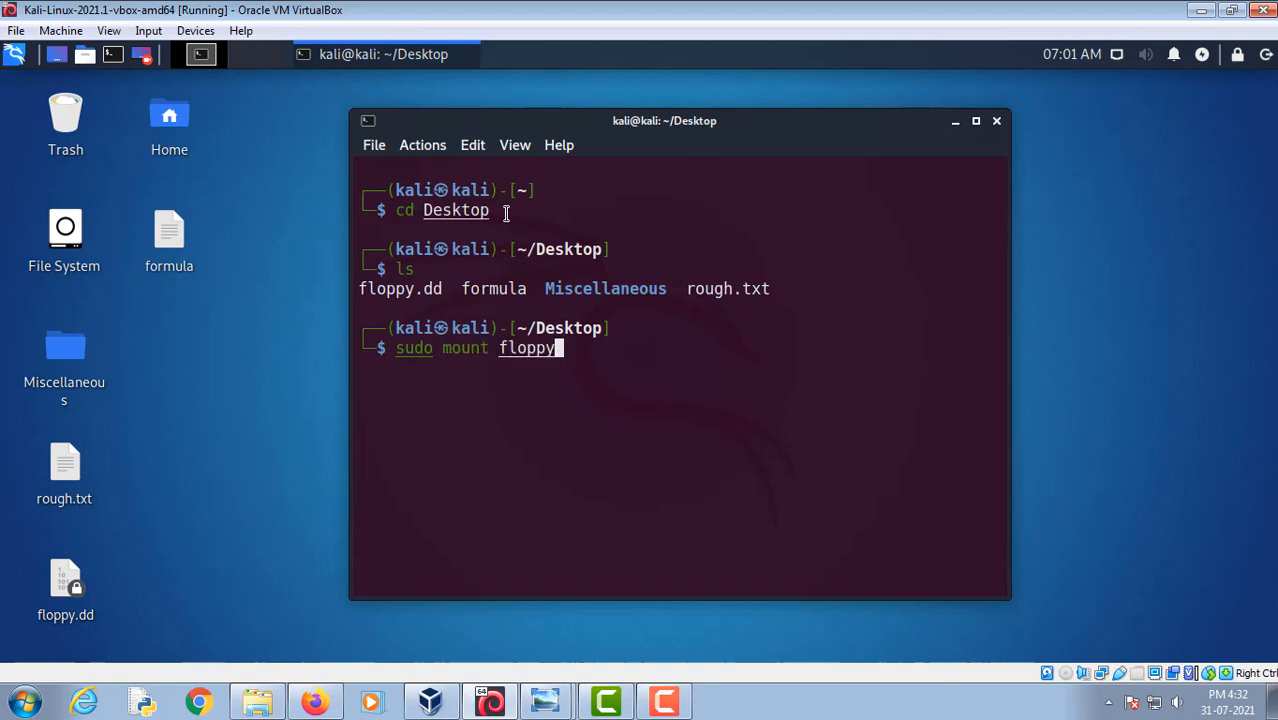
type(".dd /media")
key("Return")
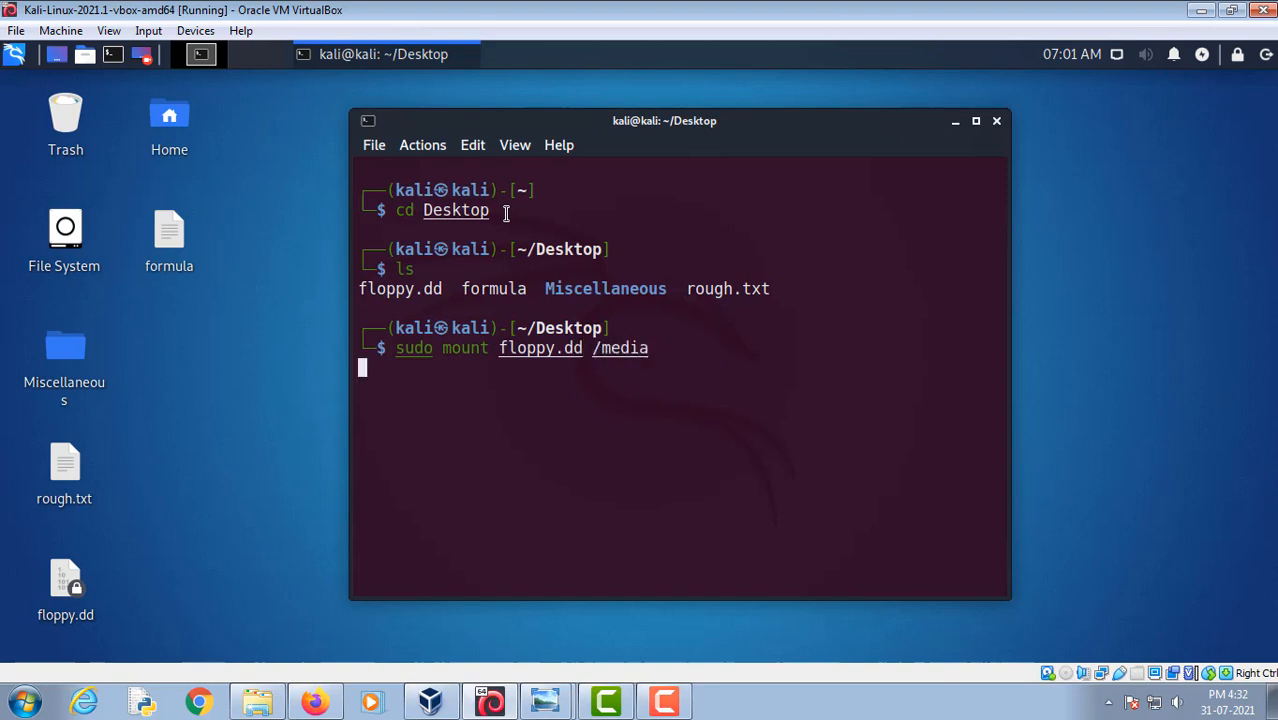
key("Return")
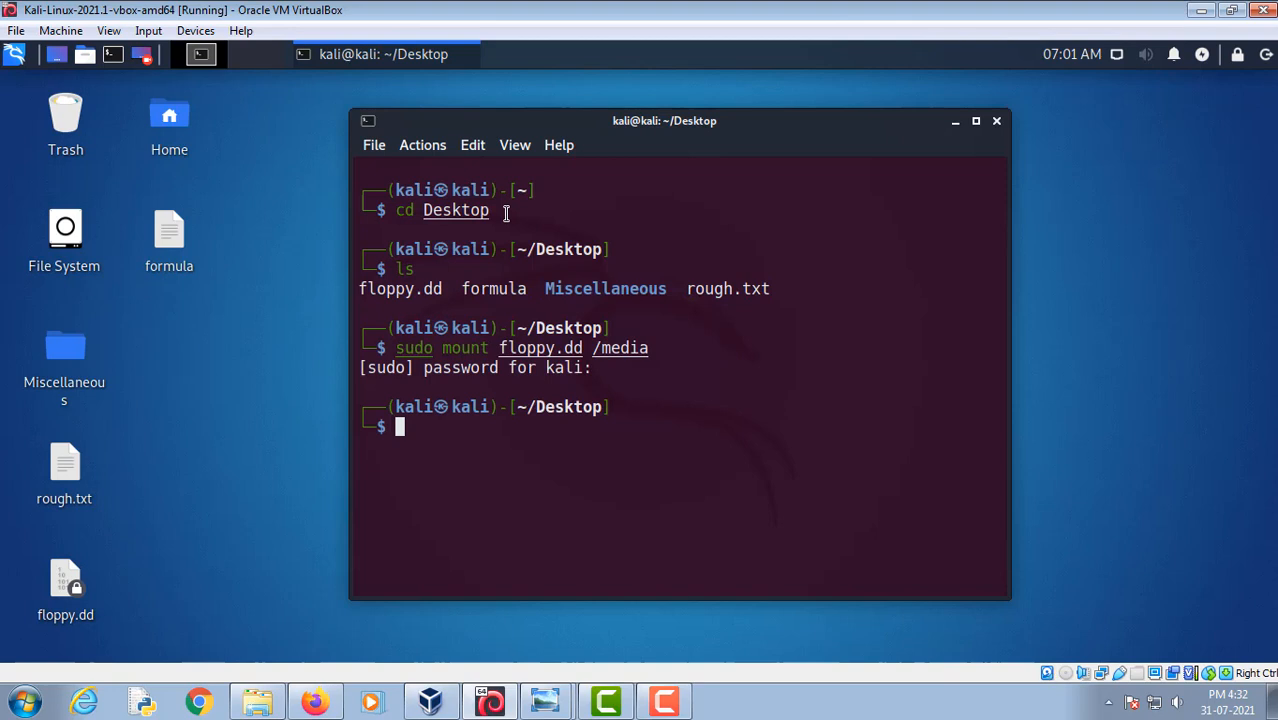
Change to the /media mount point and list its files and folders
type("cd ")
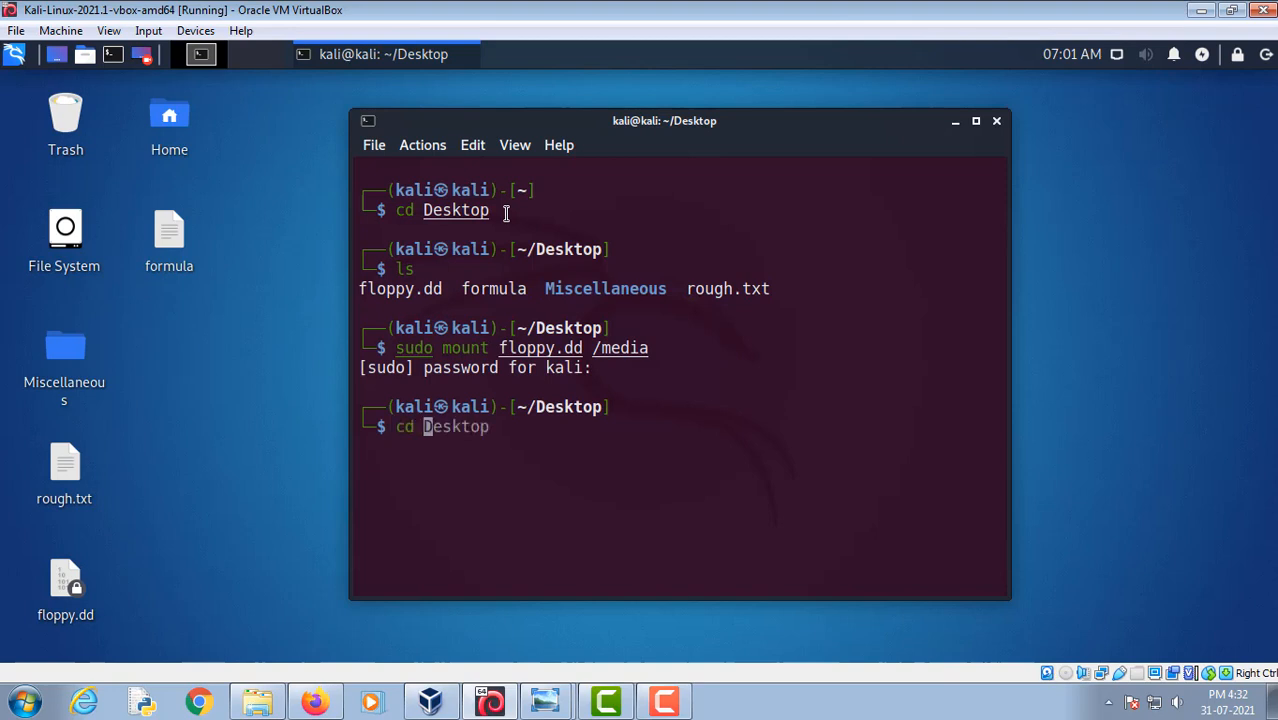
type("/media")
key("Return")
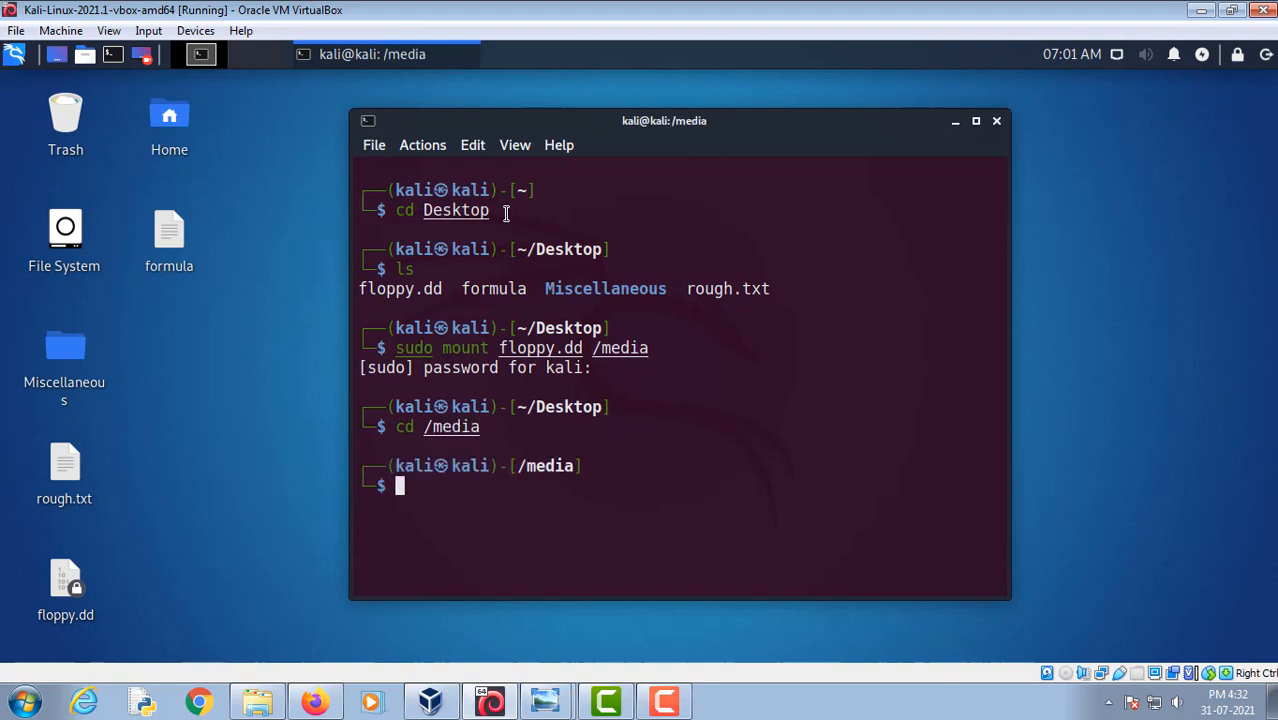
type("ls")
key("Return")
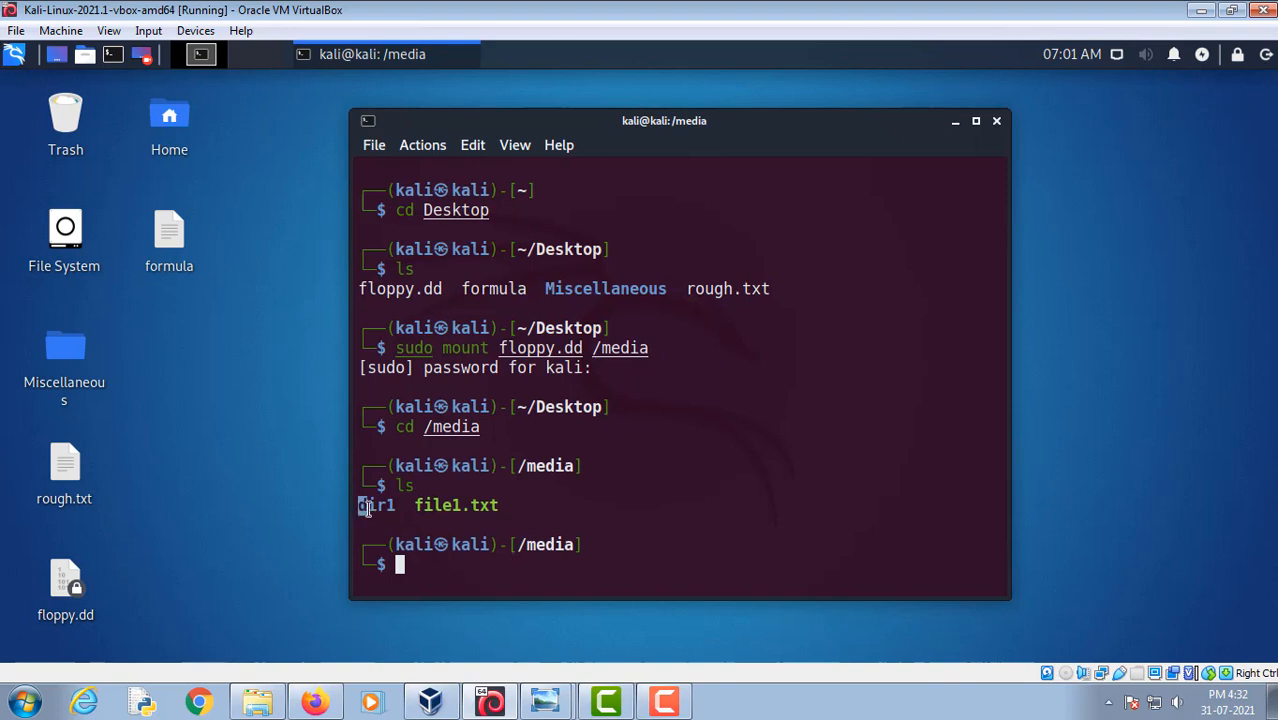
left_click_drag(360, 505, 396, 506)
left_click_drag(417, 505, 500, 506)
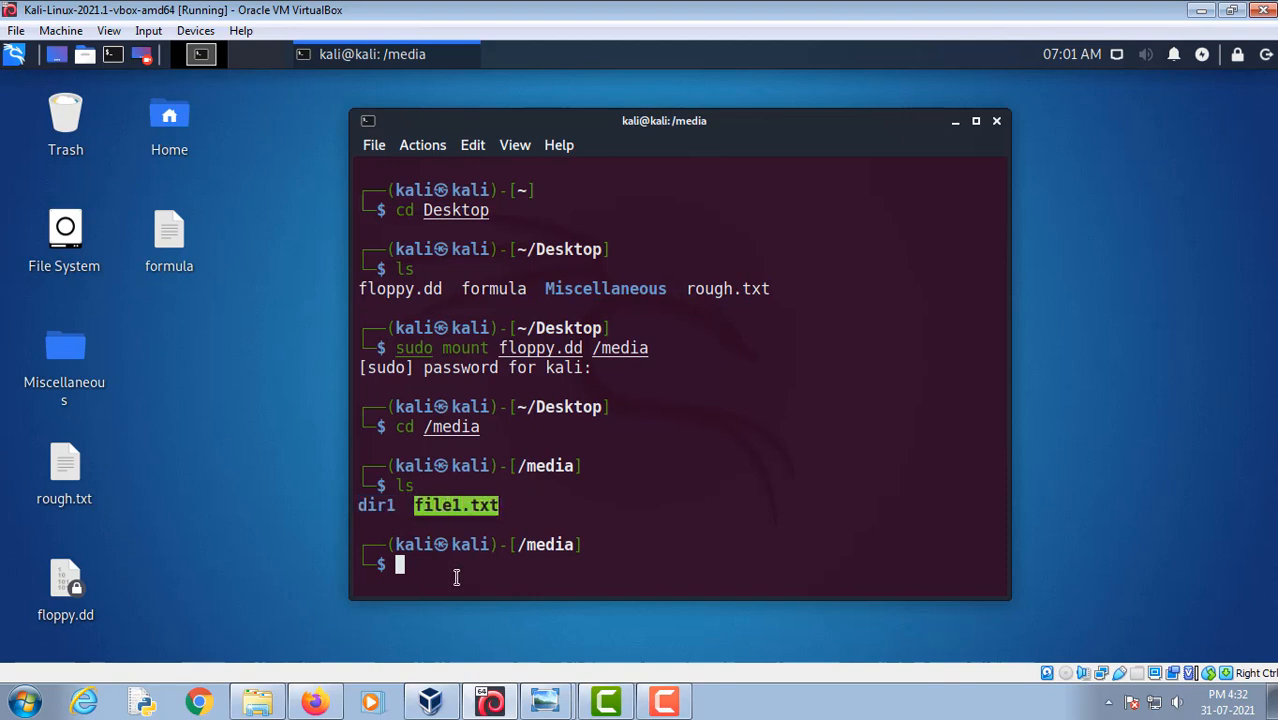
left_click(410, 566)
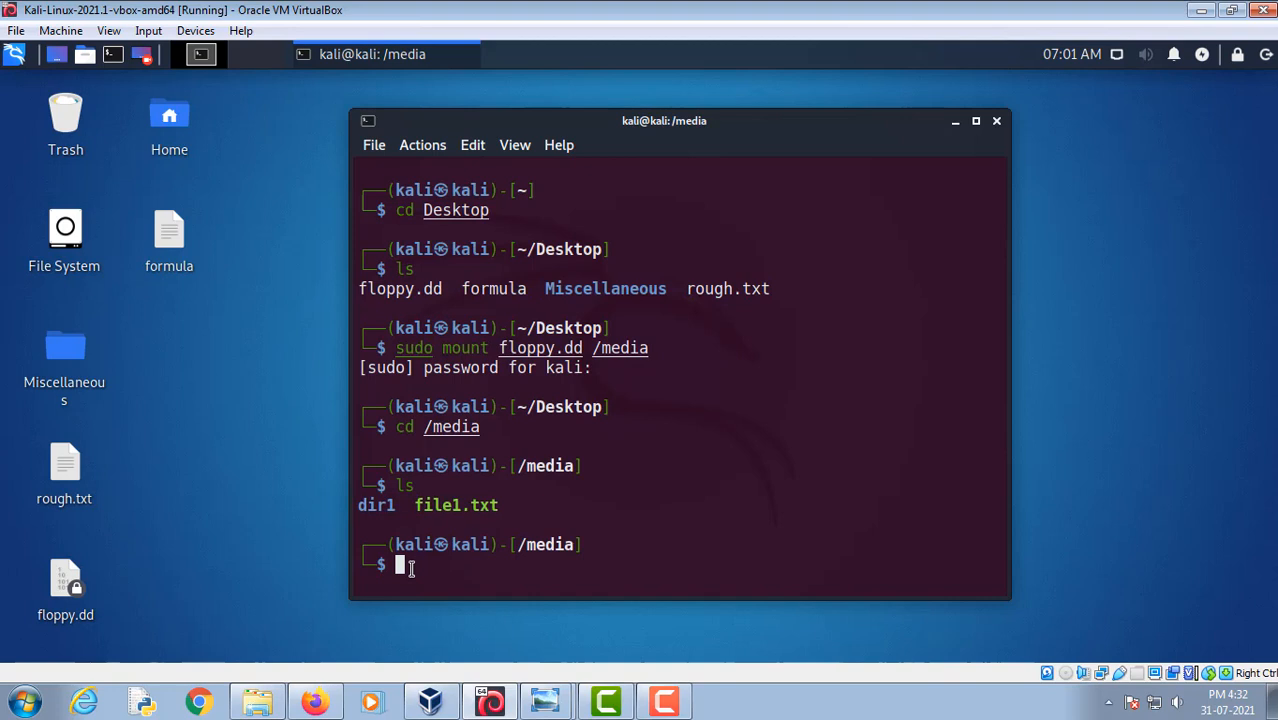
Go into the dir1 folder of the mounted image and list its contents
type("cd dir1")
key("Return")
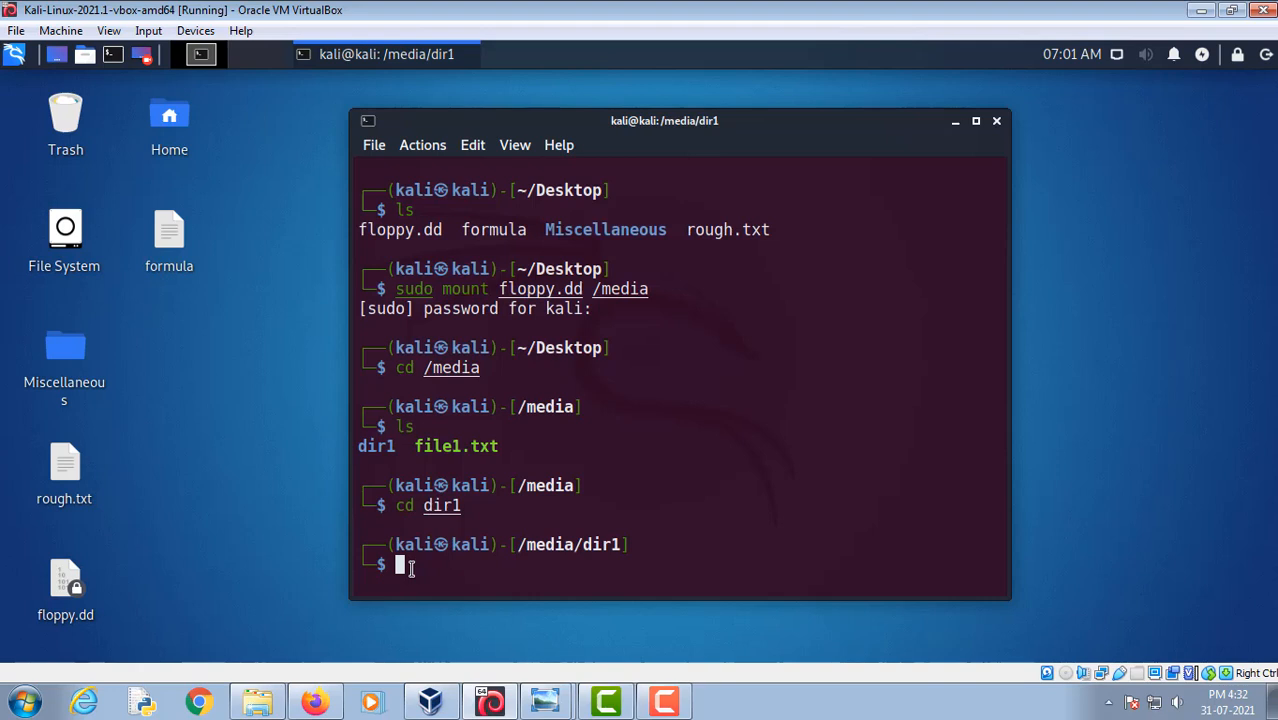
type("ls")
key("Return")
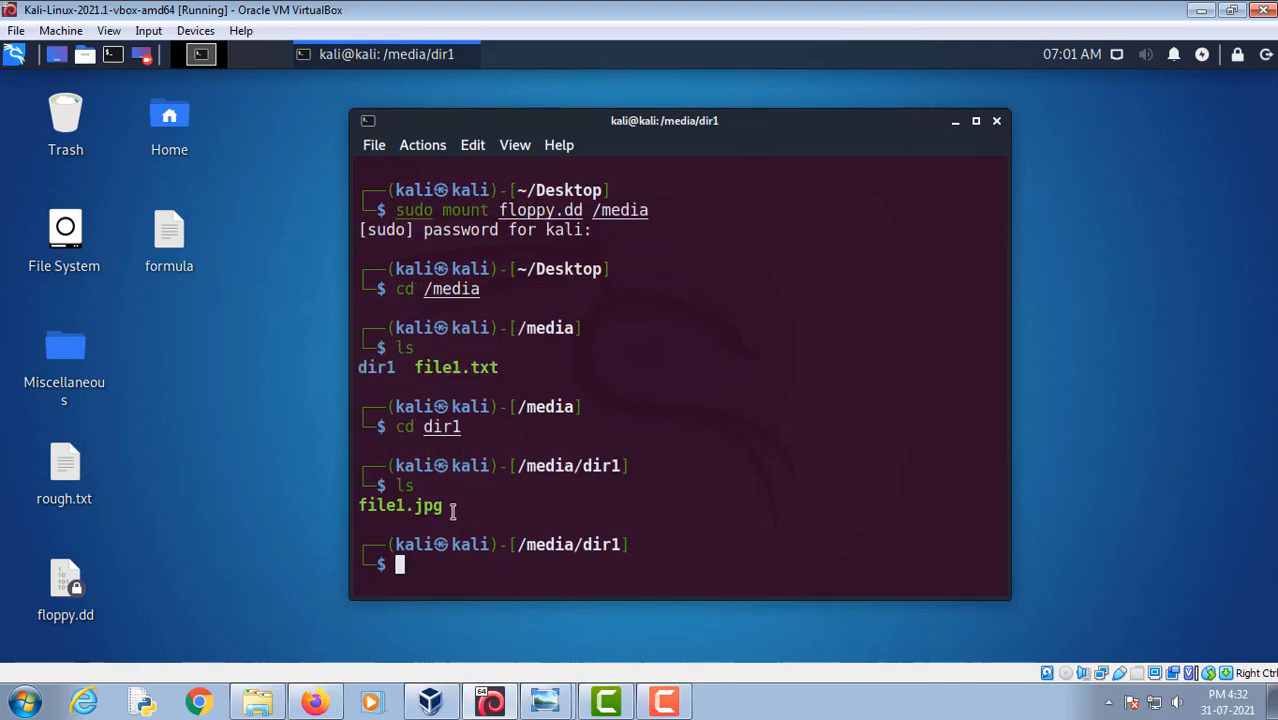
left_click_drag(452, 508, 357, 506)
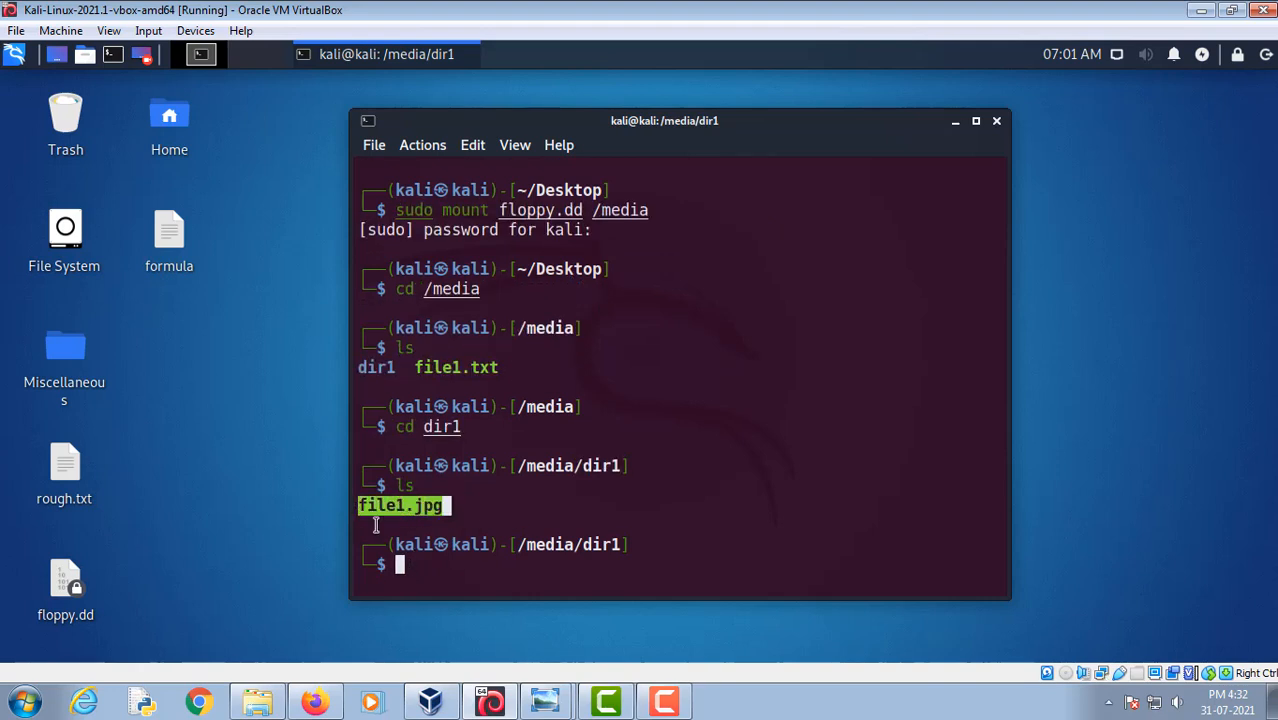
left_click_drag(452, 506, 357, 506)
left_click(474, 508)
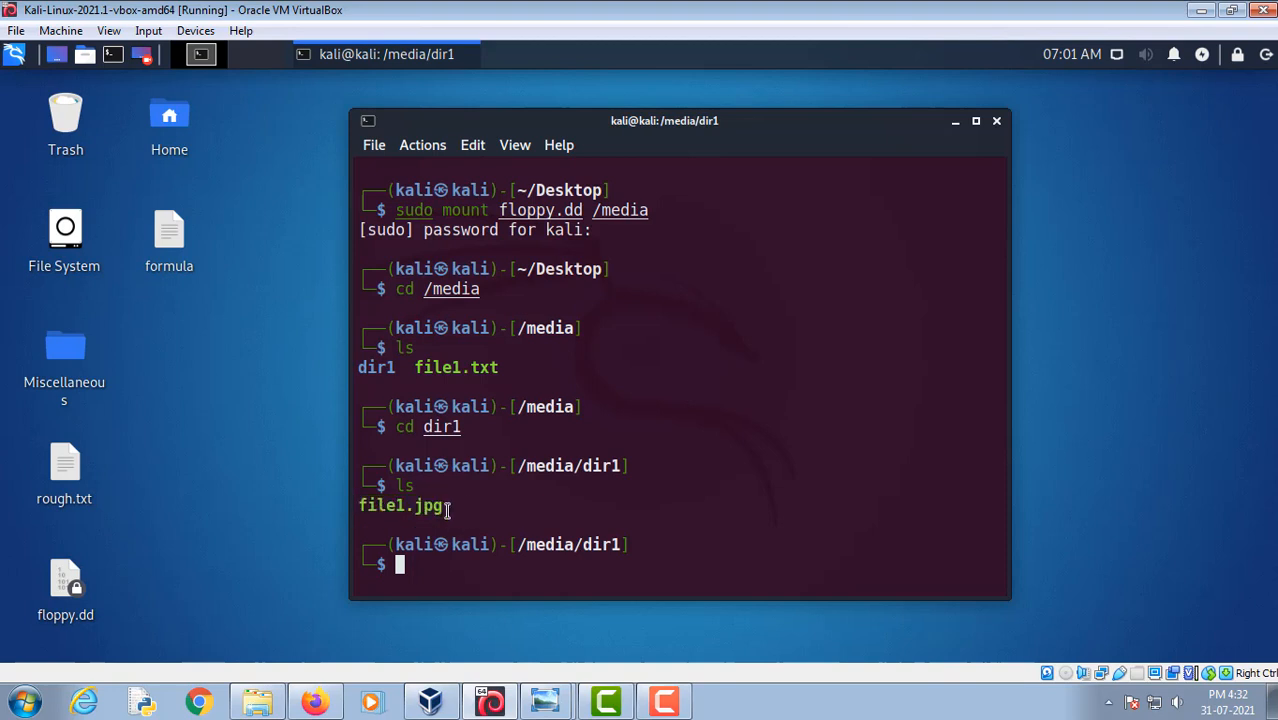
left_click_drag(447, 510, 357, 506)
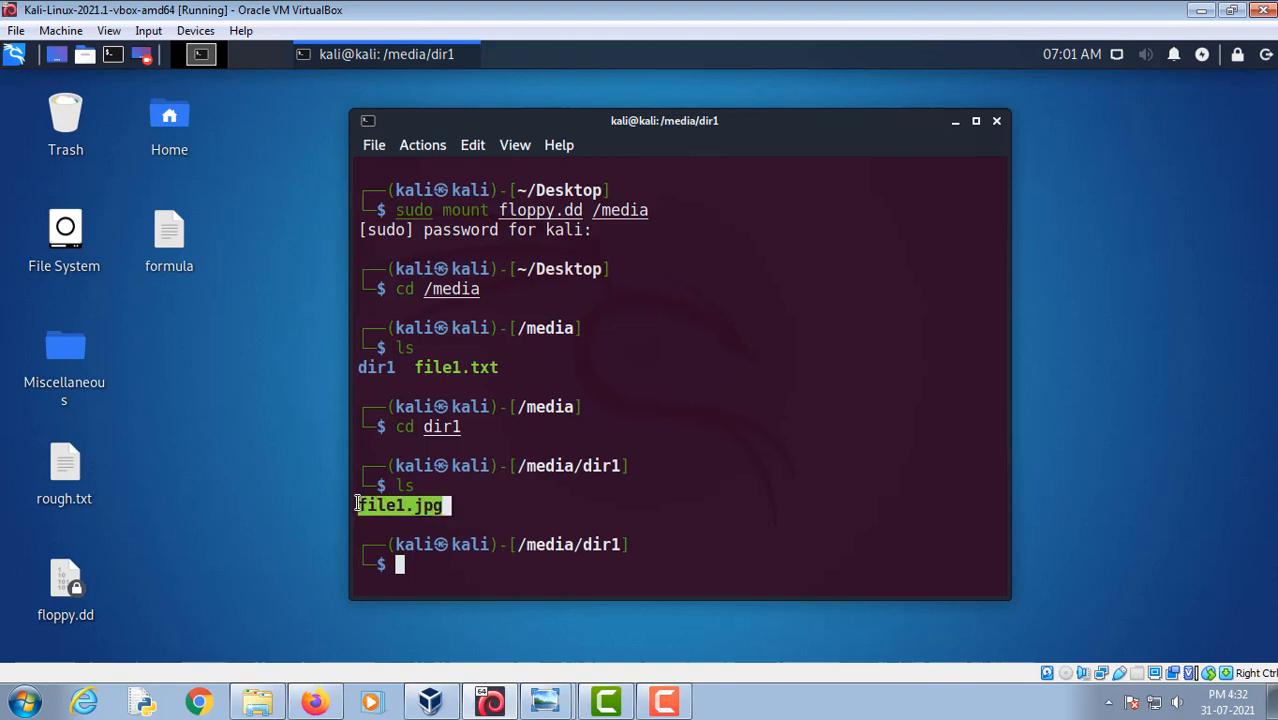
left_click(450, 509)
left_click_drag(450, 506, 359, 506)
left_click(446, 506)
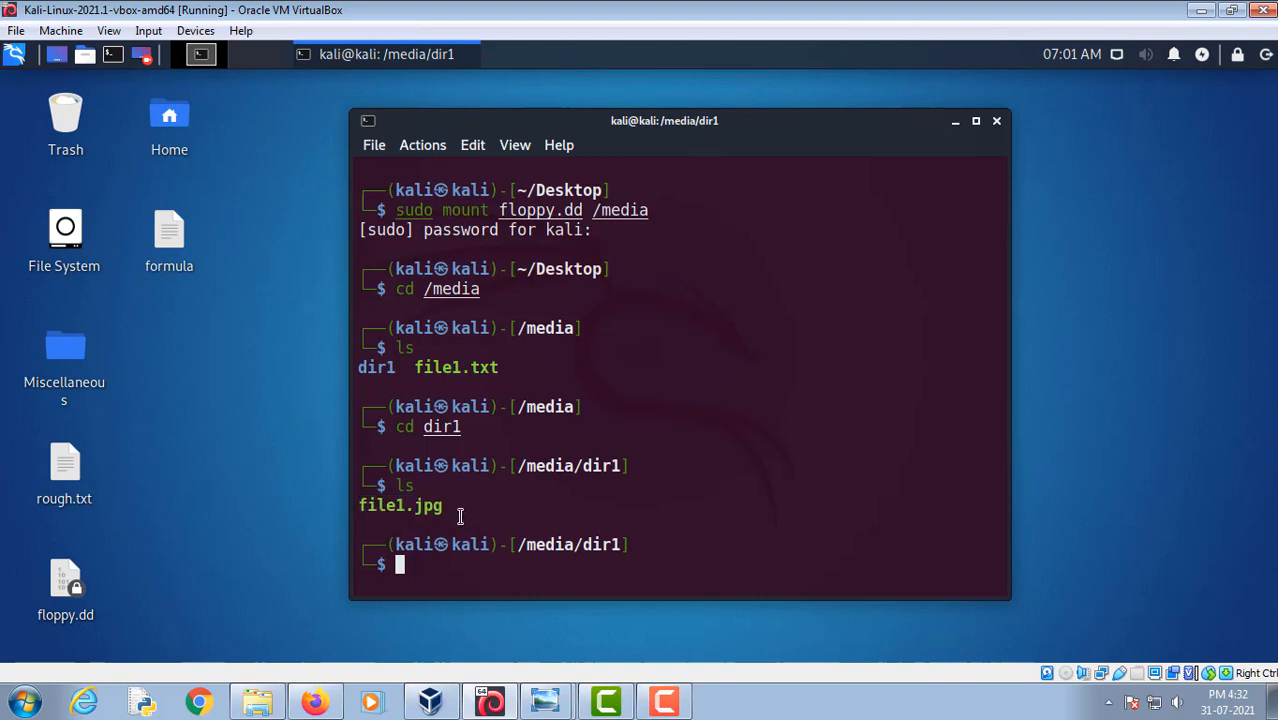
left_click_drag(449, 507, 356, 510)
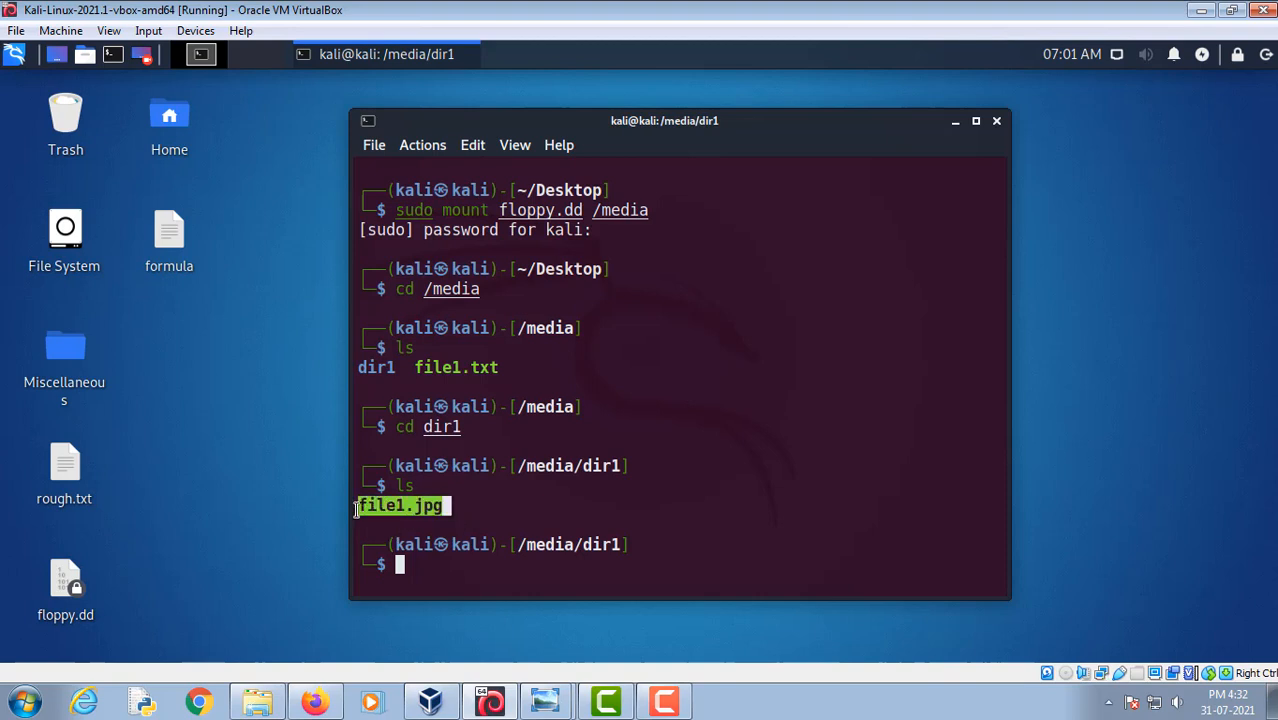
left_click(450, 506)
left_click_drag(450, 506, 357, 508)
left_click(466, 499)
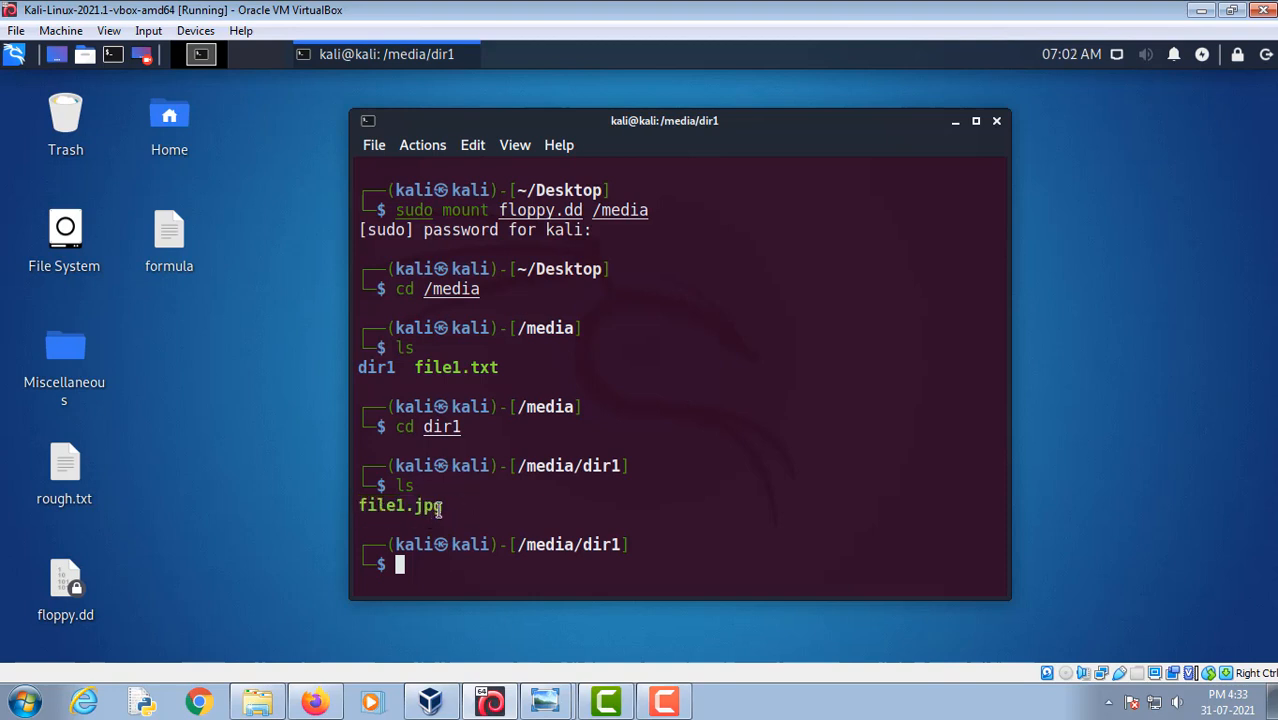
left_click_drag(450, 507, 357, 508)
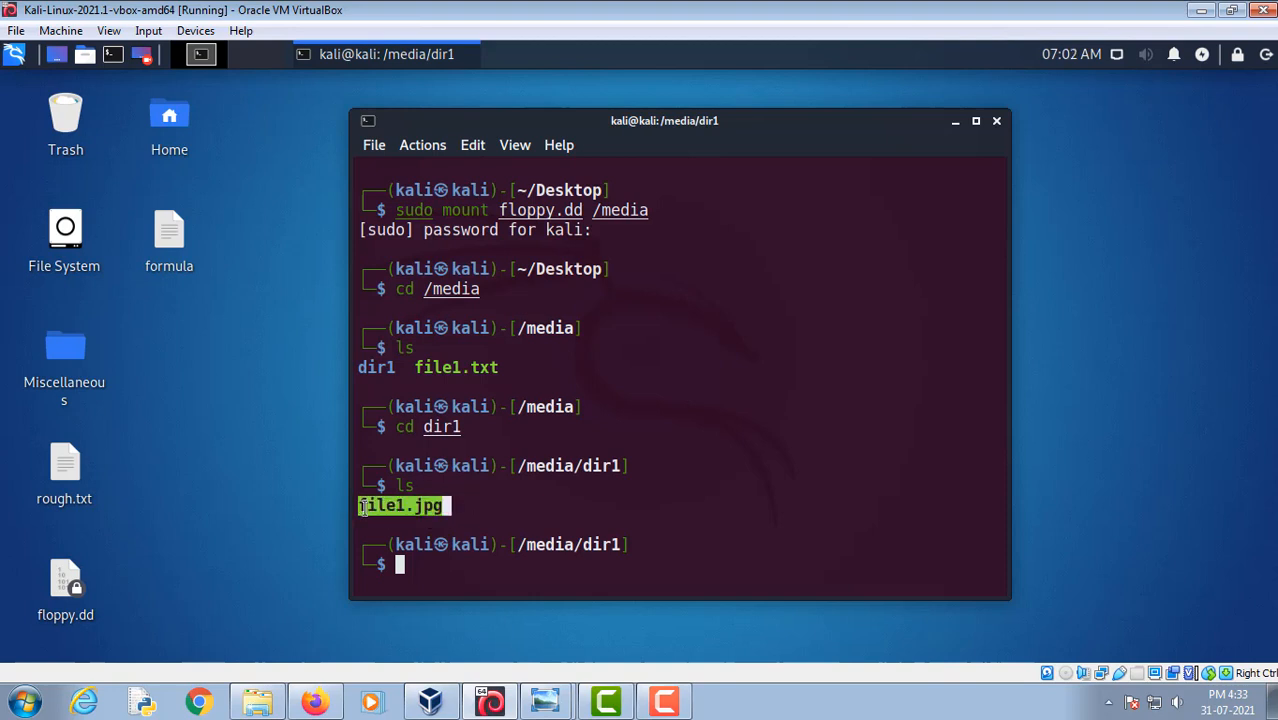
left_click(445, 508)
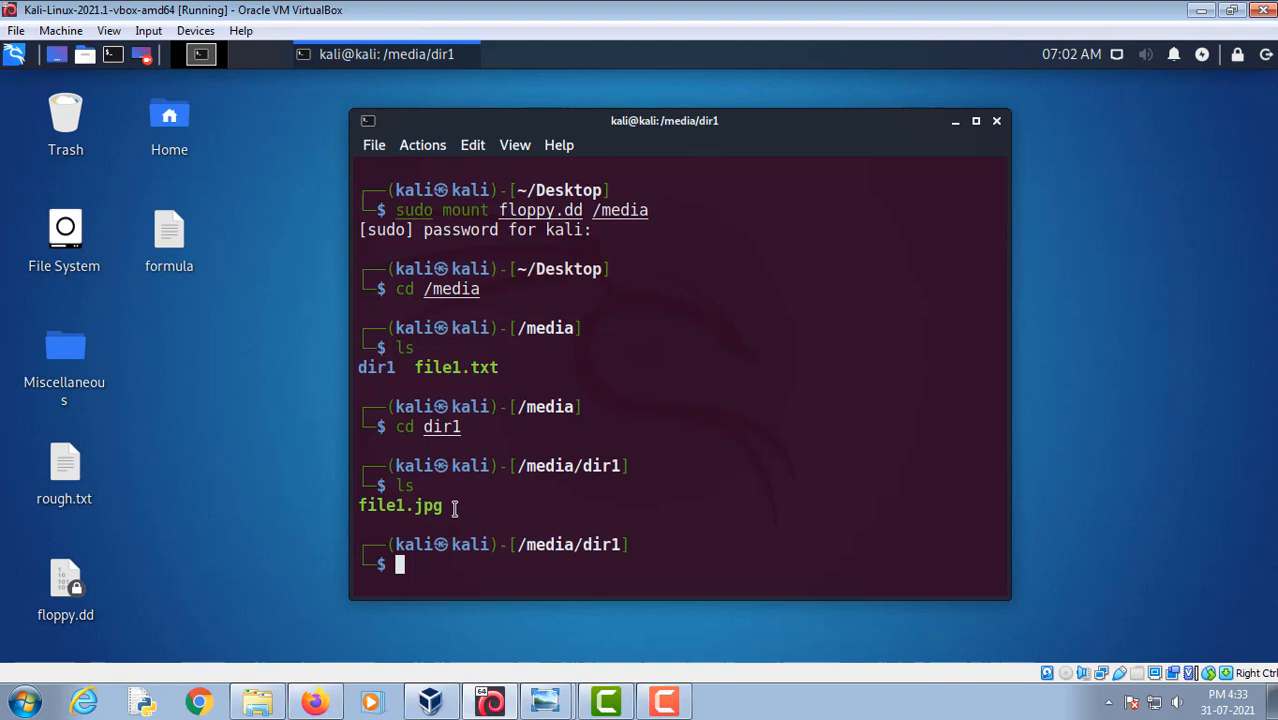
Try to remove file1.jpg from dir1 without sudo, answering Y to the write-protection question
type("rm file1.")
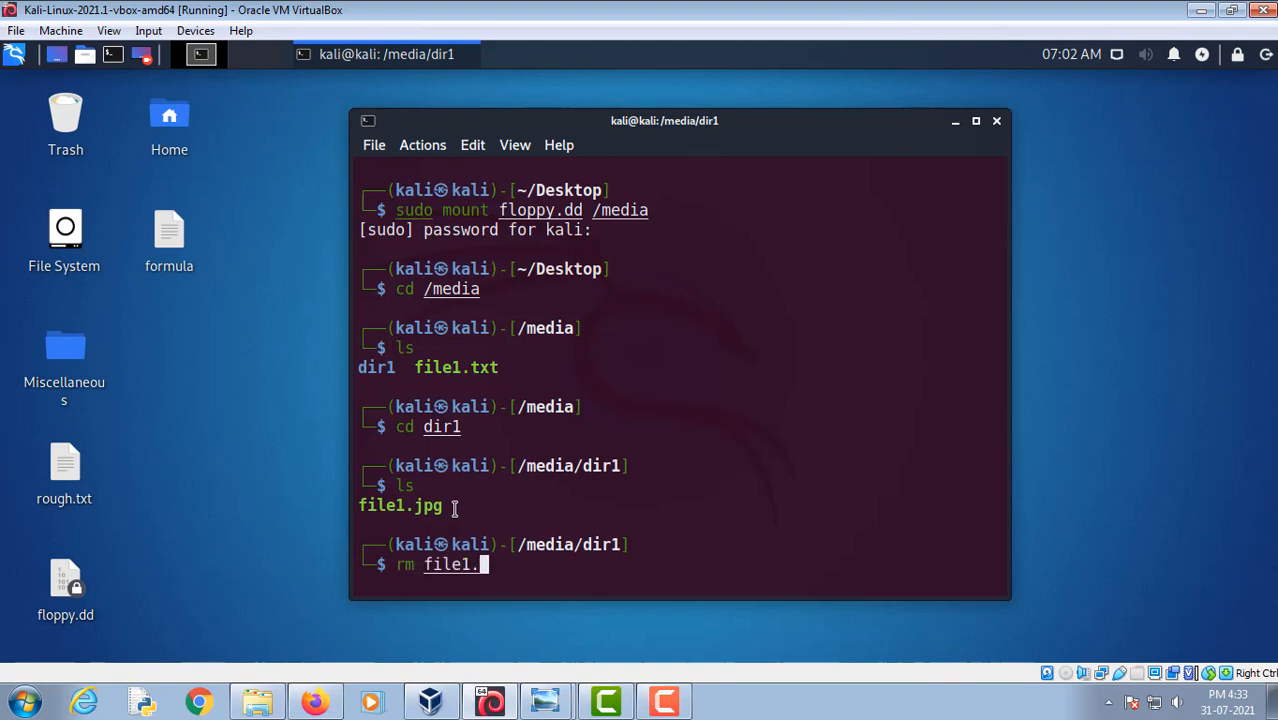
type("jpg")
key("Return")
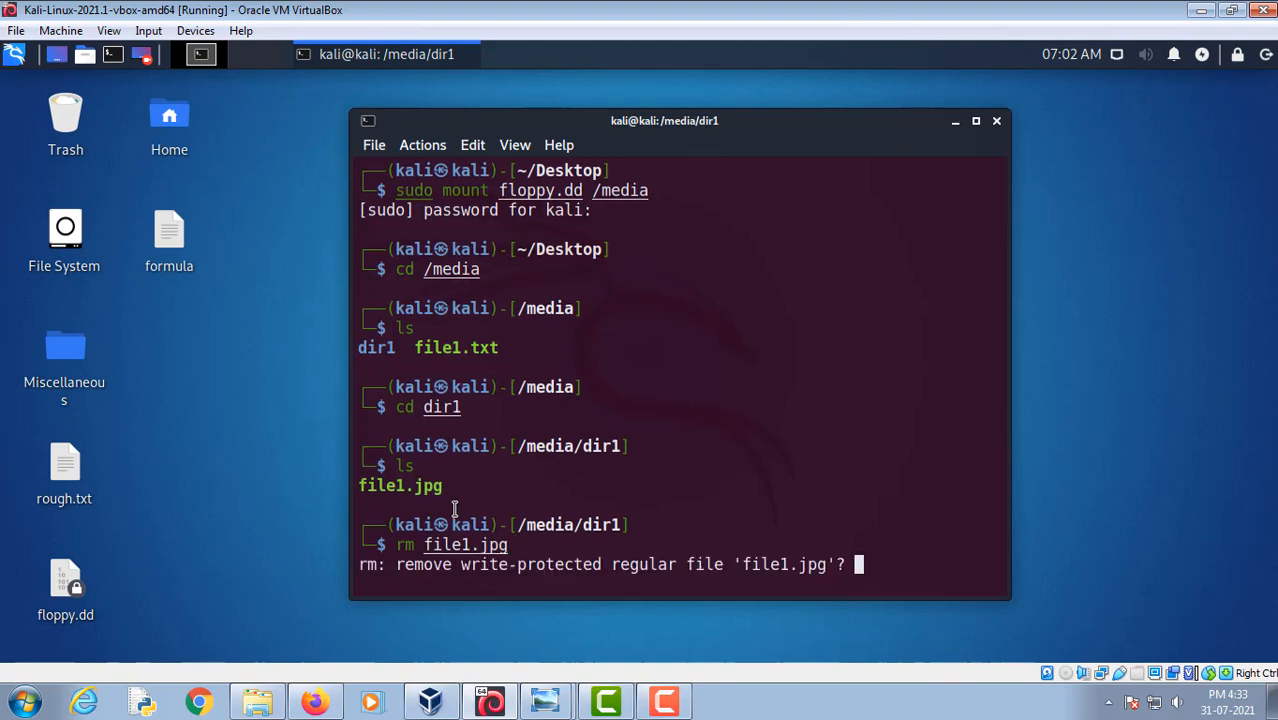
type("Y")
key("Return")
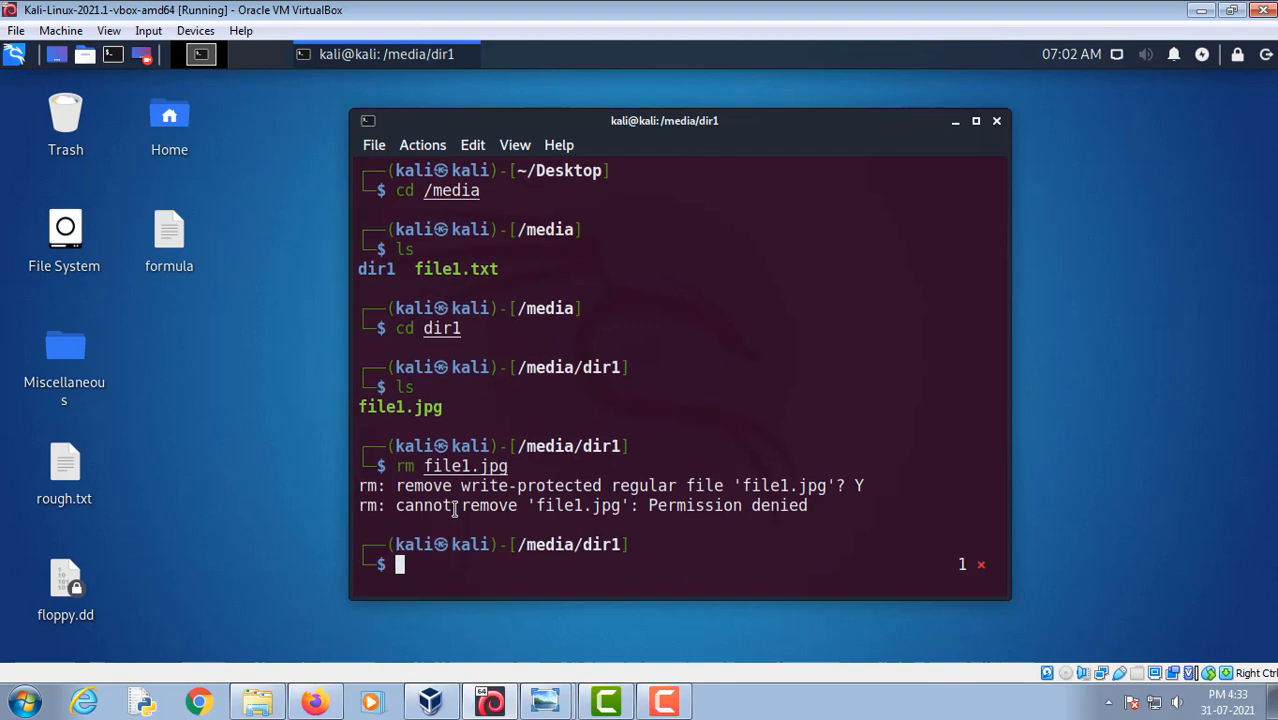
Remove file1.jpg from dir1 using rm with sudo rights
key("Up")
key("Up")
key("Up")
key("Up")
key("Up")
key("Up")
key("Home")
type("sudo")
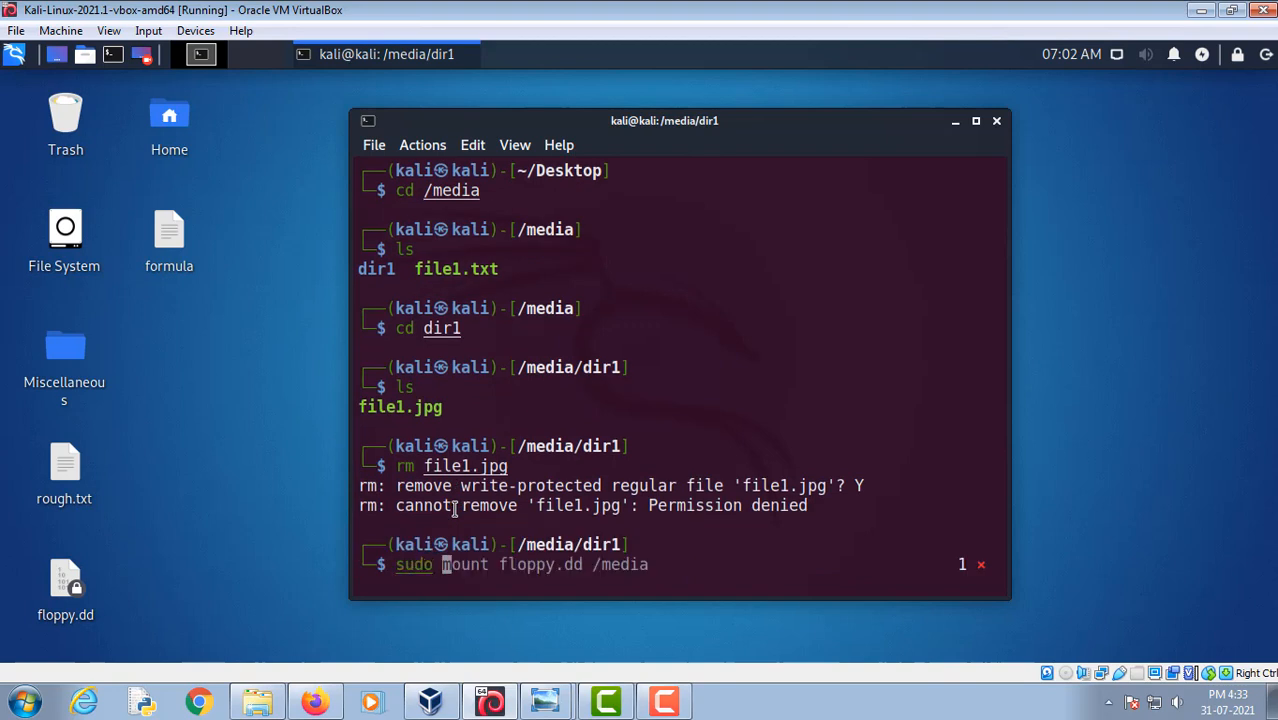
key("ctrl+k")
type("rm file1")
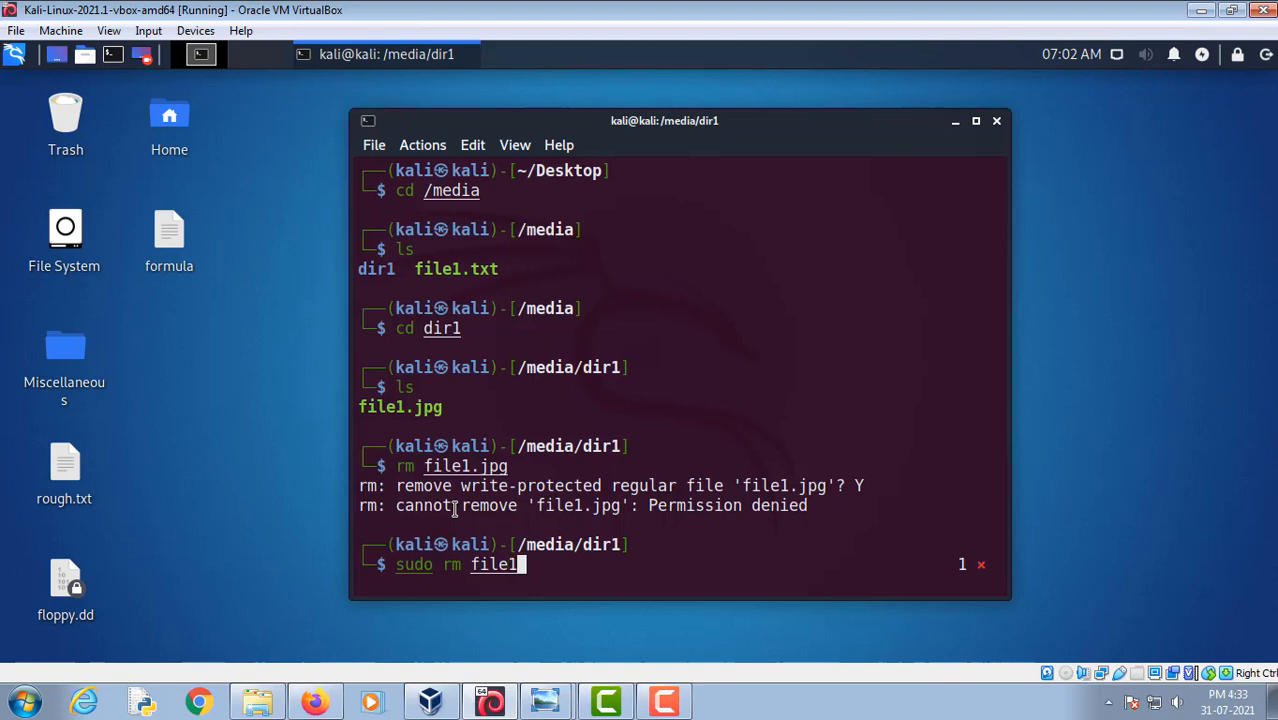
type(".jpg")
key("Return")
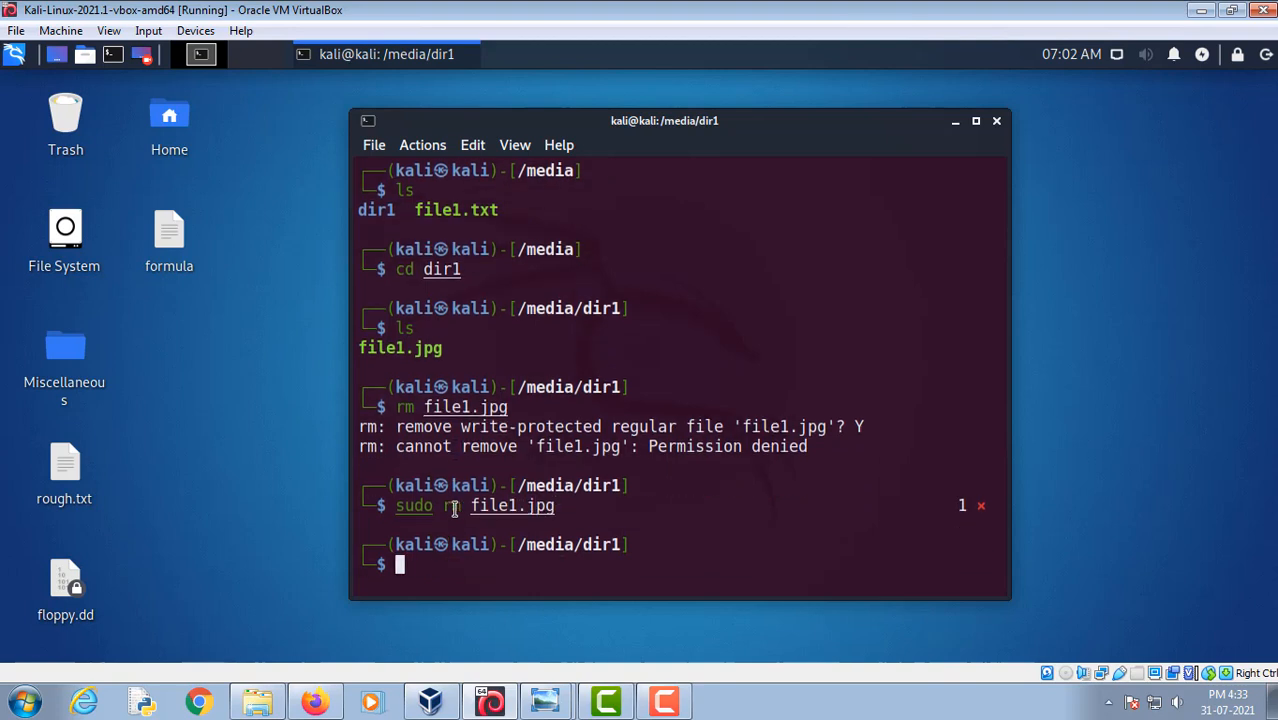
List the contents of dir1 again to check whether file1.jpg is gone
type("ls")
key("Return")
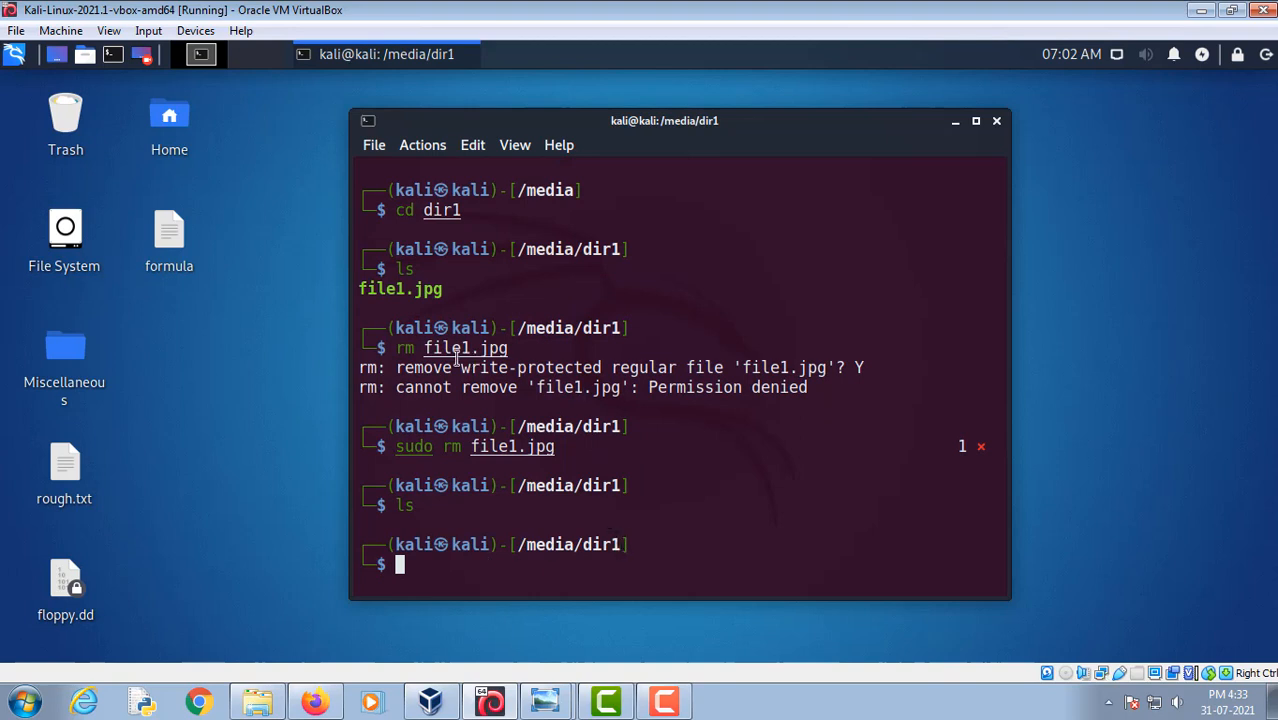
left_click_drag(362, 289, 457, 290)
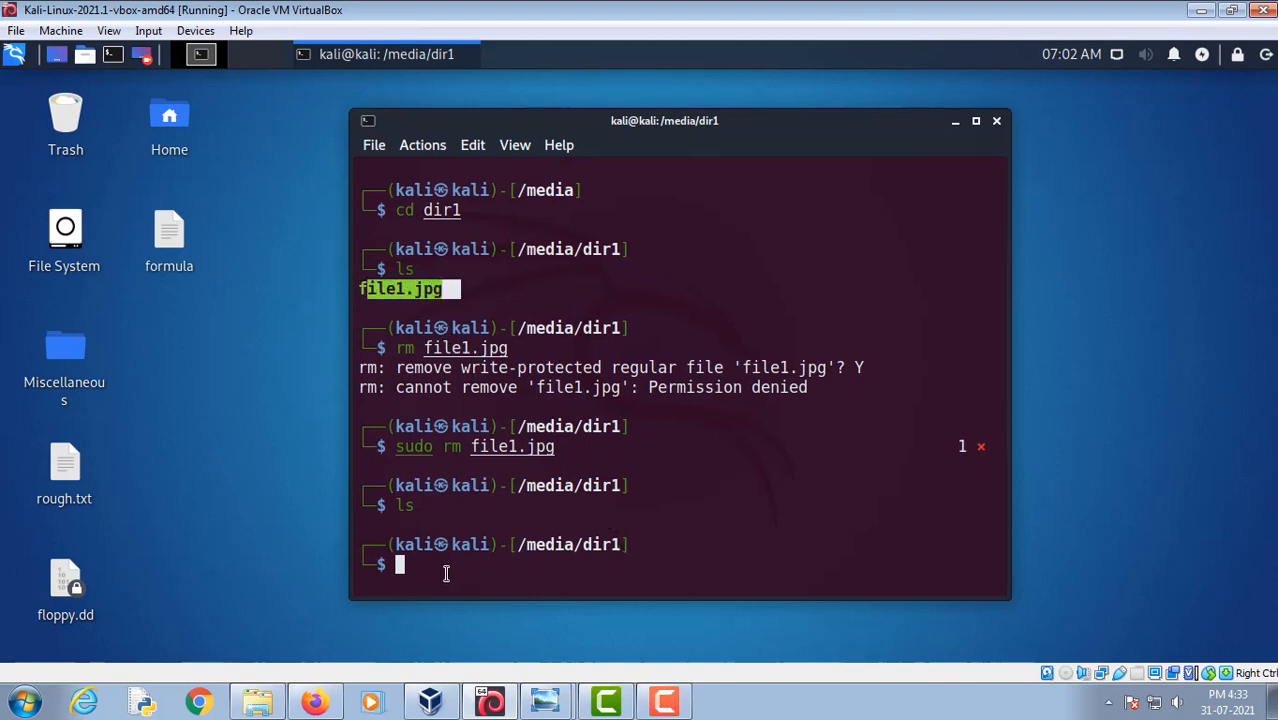
left_click(442, 574)
left_click_drag(401, 568, 485, 569)
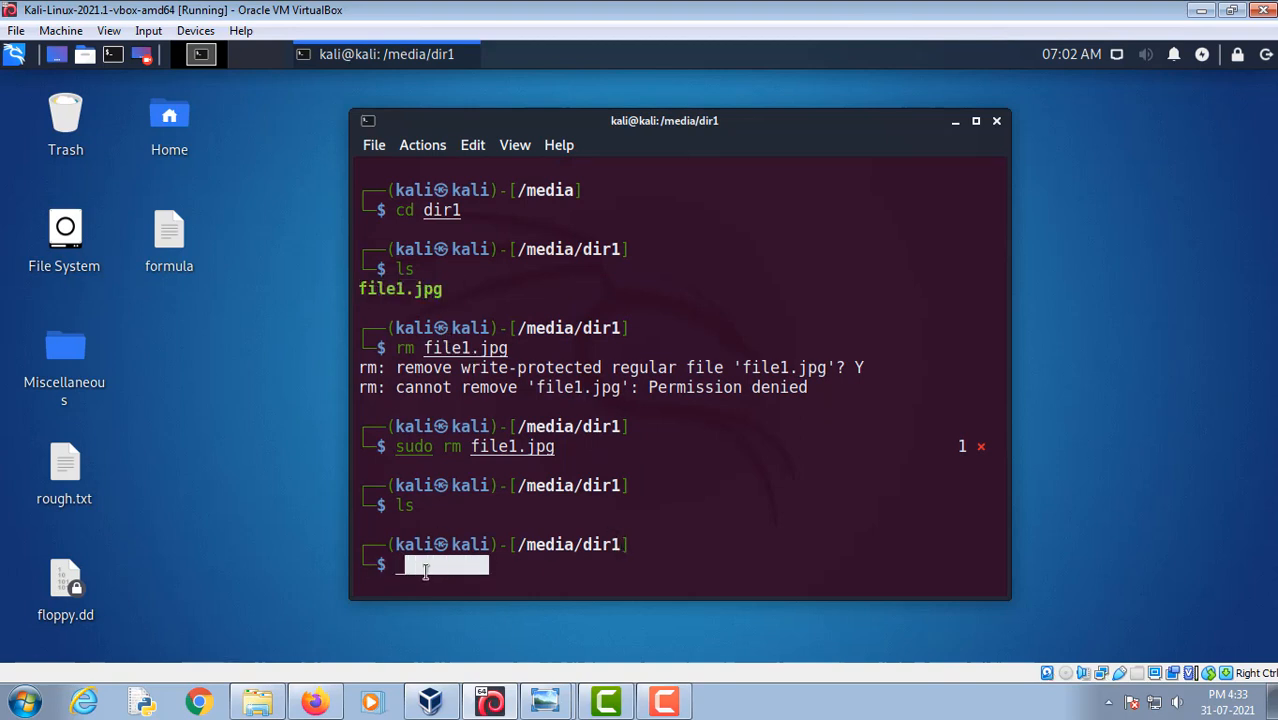
left_click(424, 569)
Return to the ~/Desktop directory
type("cd ~/Deskto")
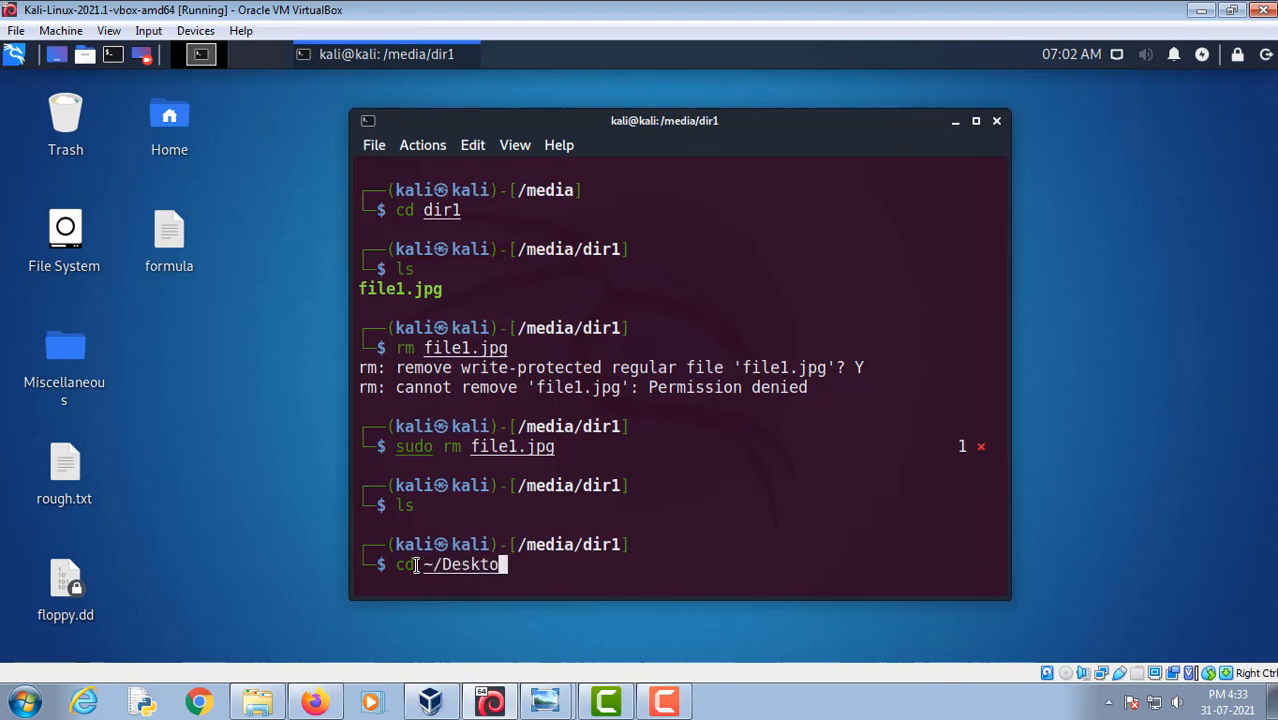
type("p")
key("Return")
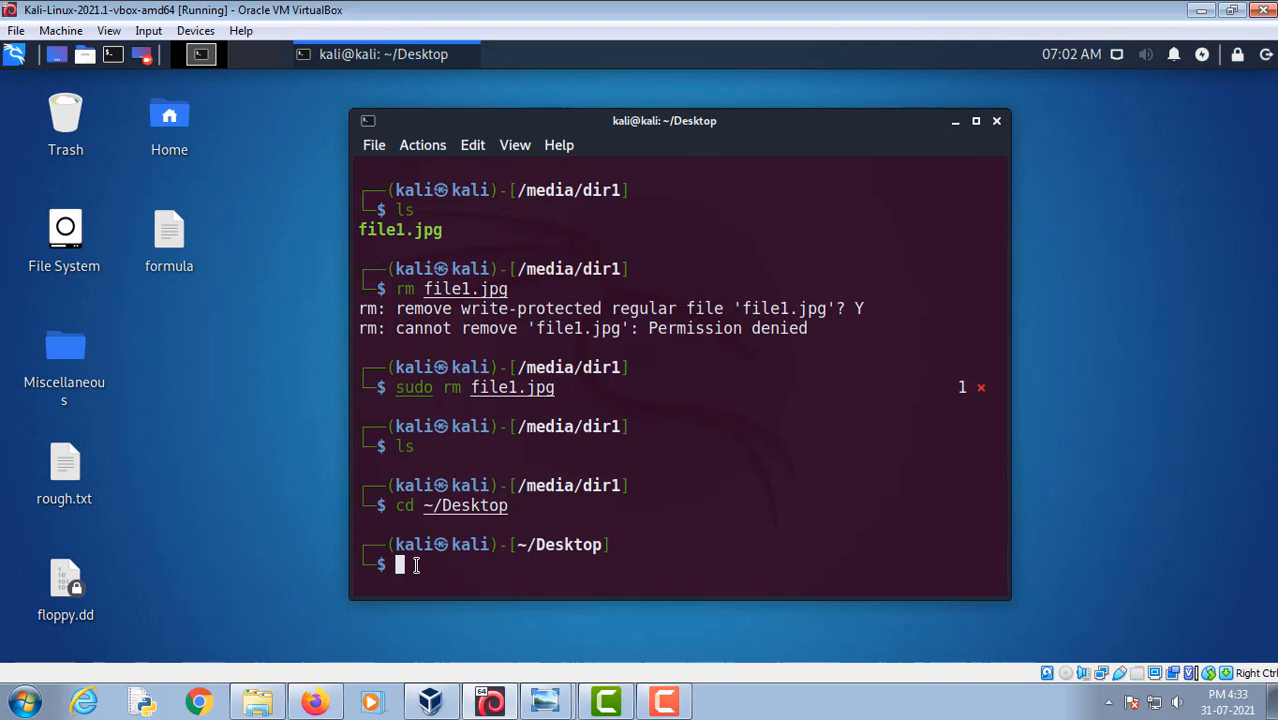
Unmount the floppy.dd image from /media using umount with sudo rights
type("s")
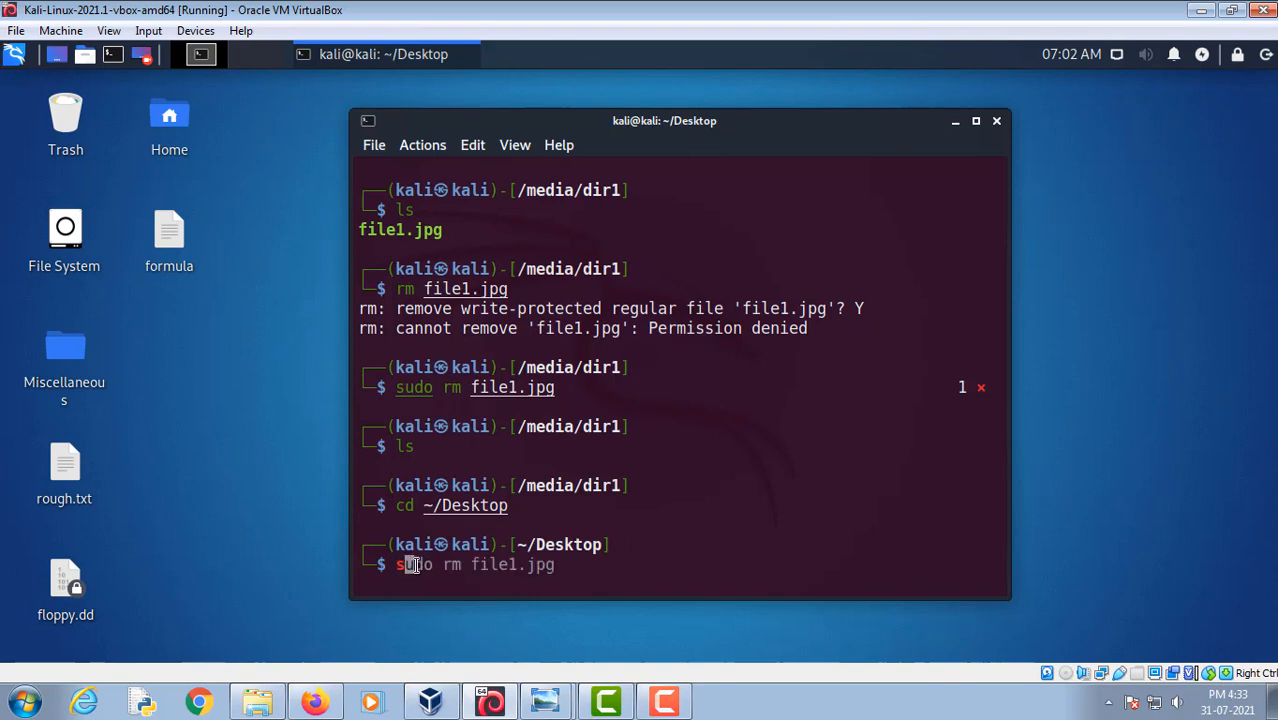
type("udo u")
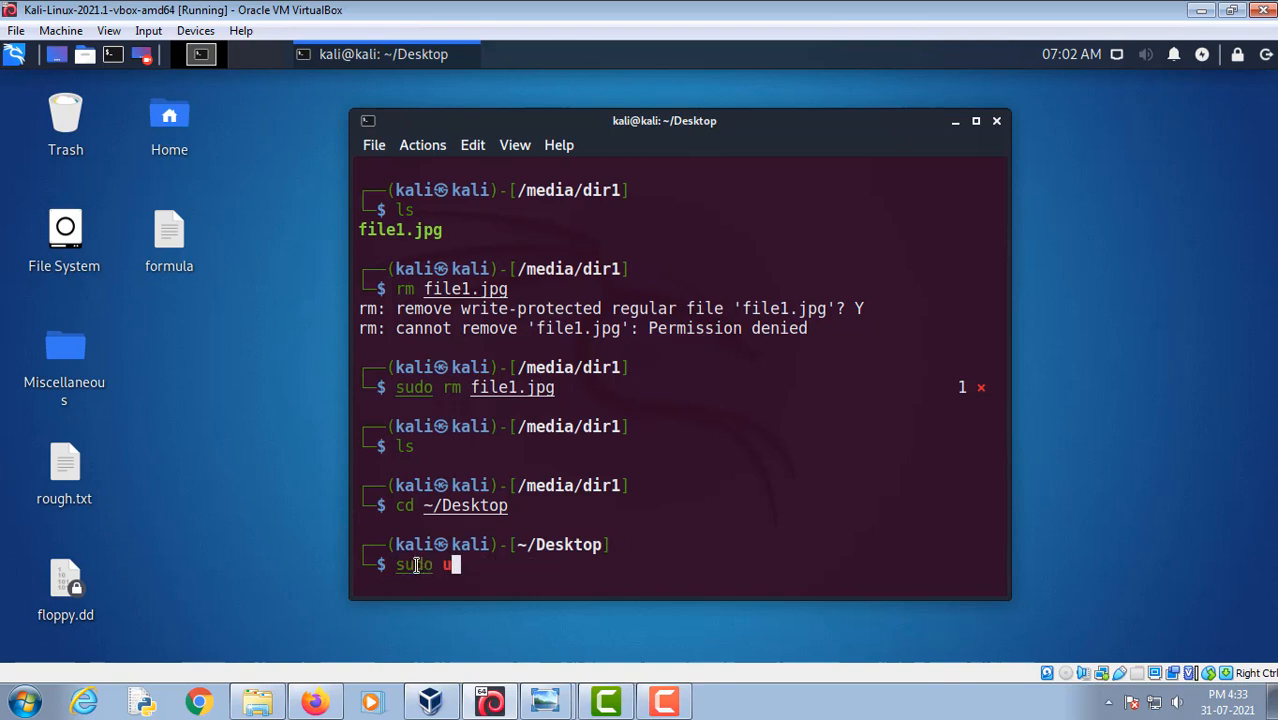
type("mount floppy")
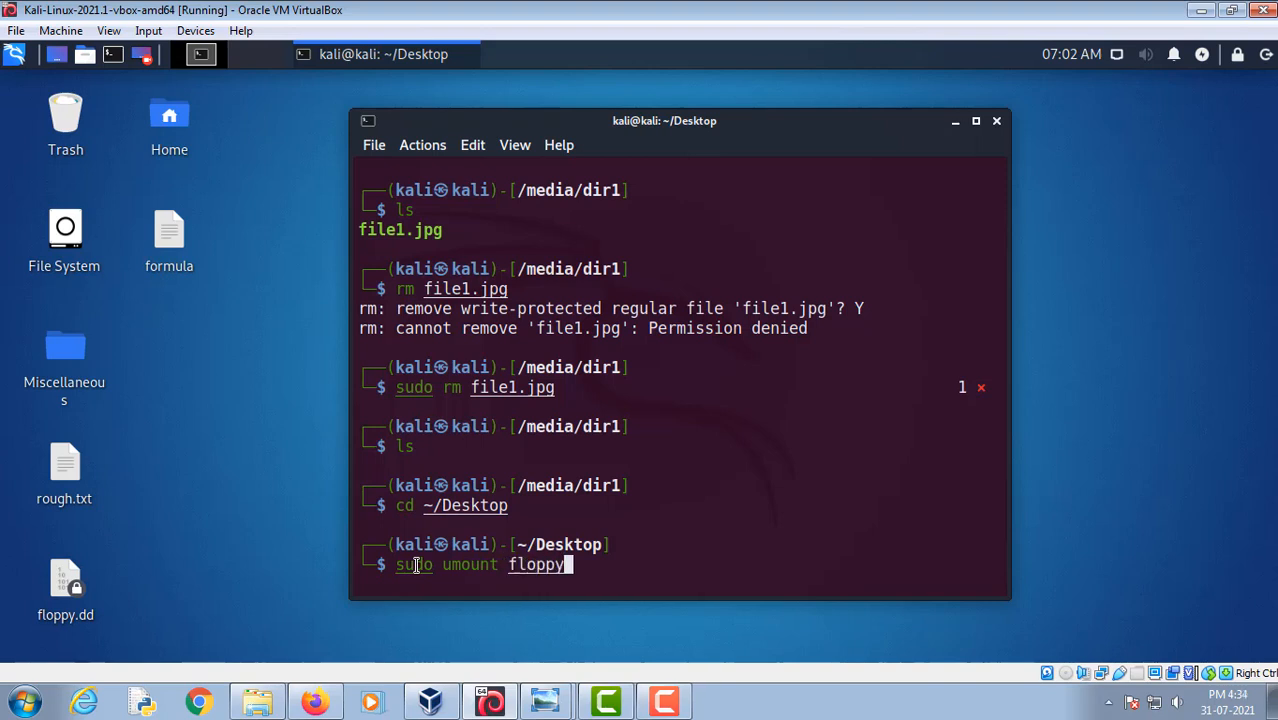
type(".dd /media")
key("Return")
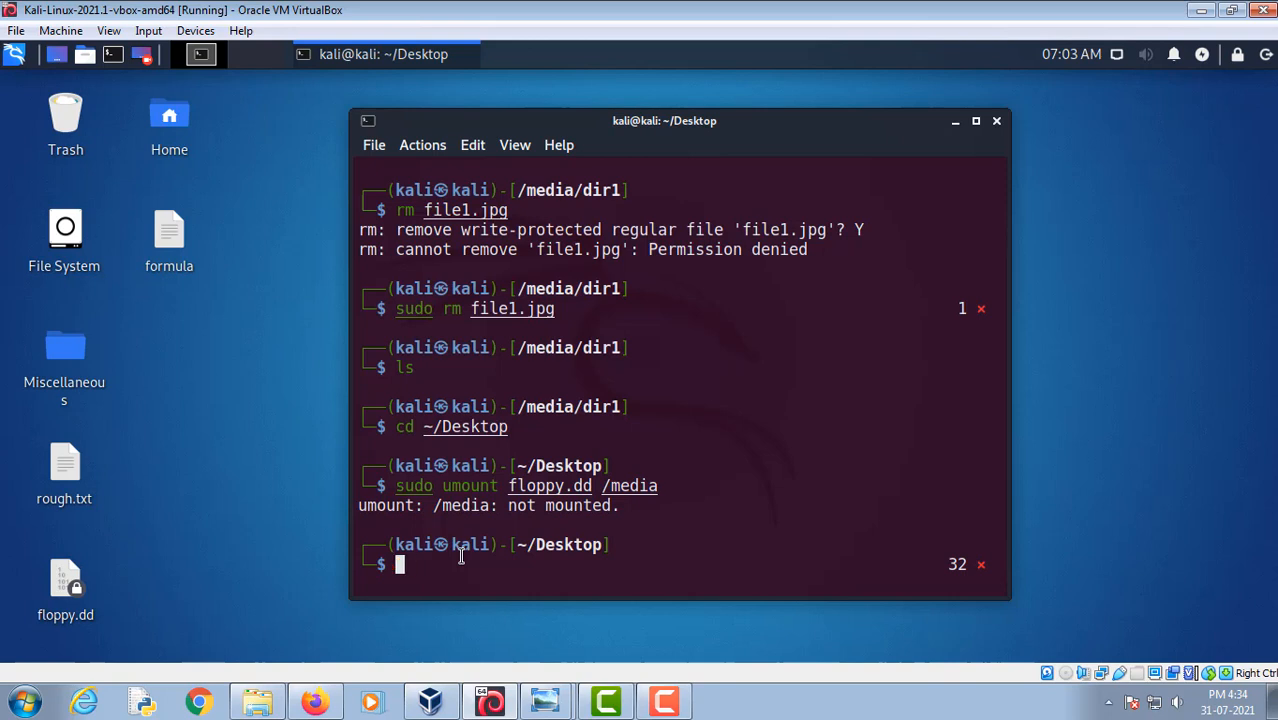
Open floppy.dd in the Bless hex editor from the terminal, then move and enlarge the editor window
type("bless flopp")
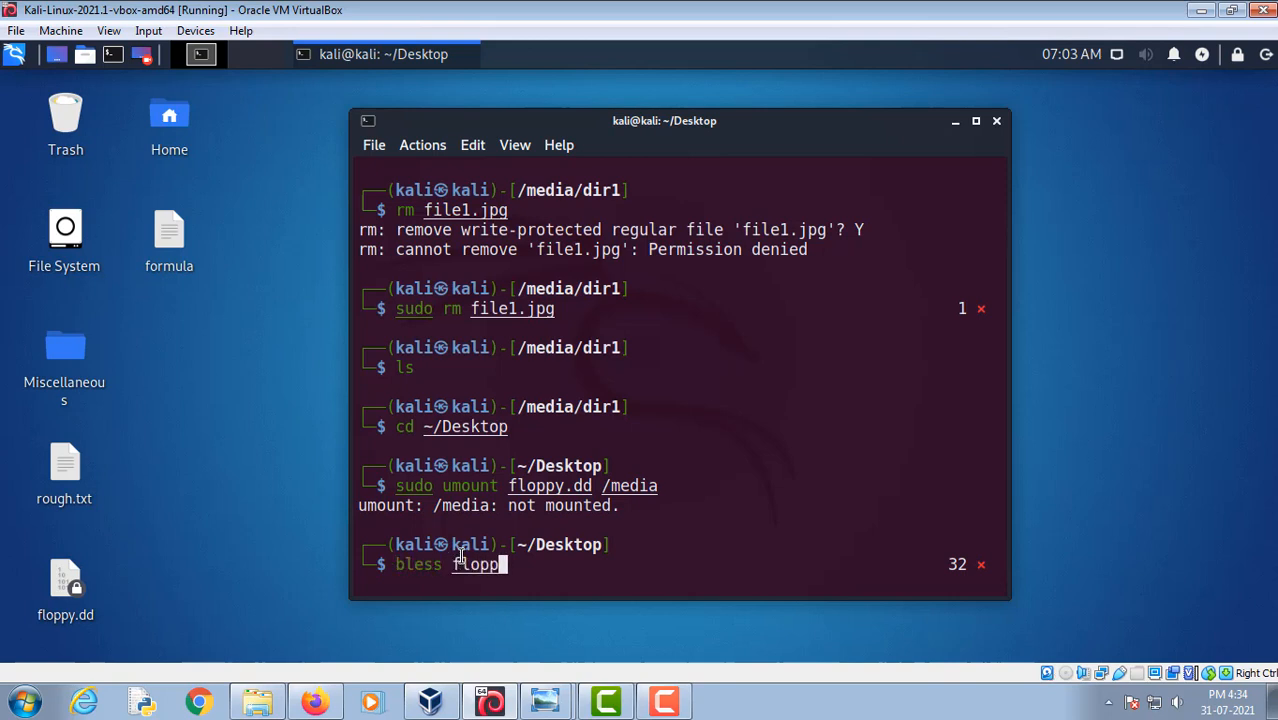
type("y.dd")
key("Return")
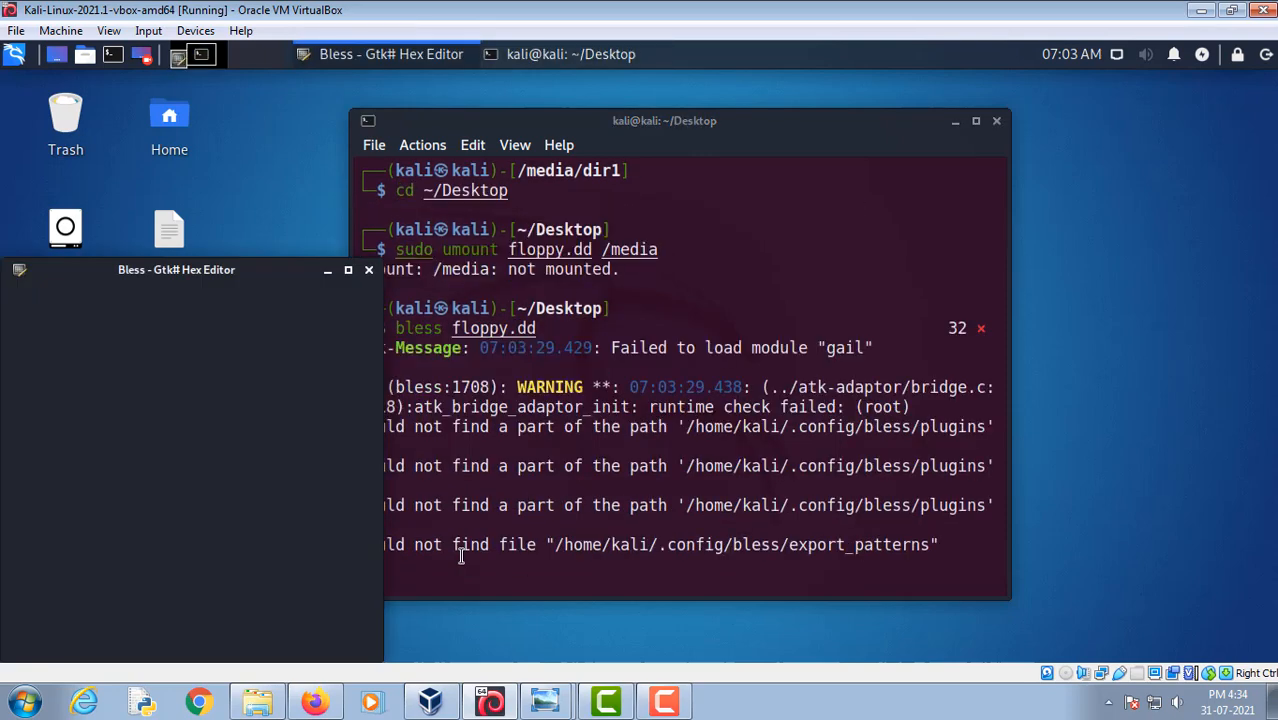
left_click_drag(397, 258, 405, 103)
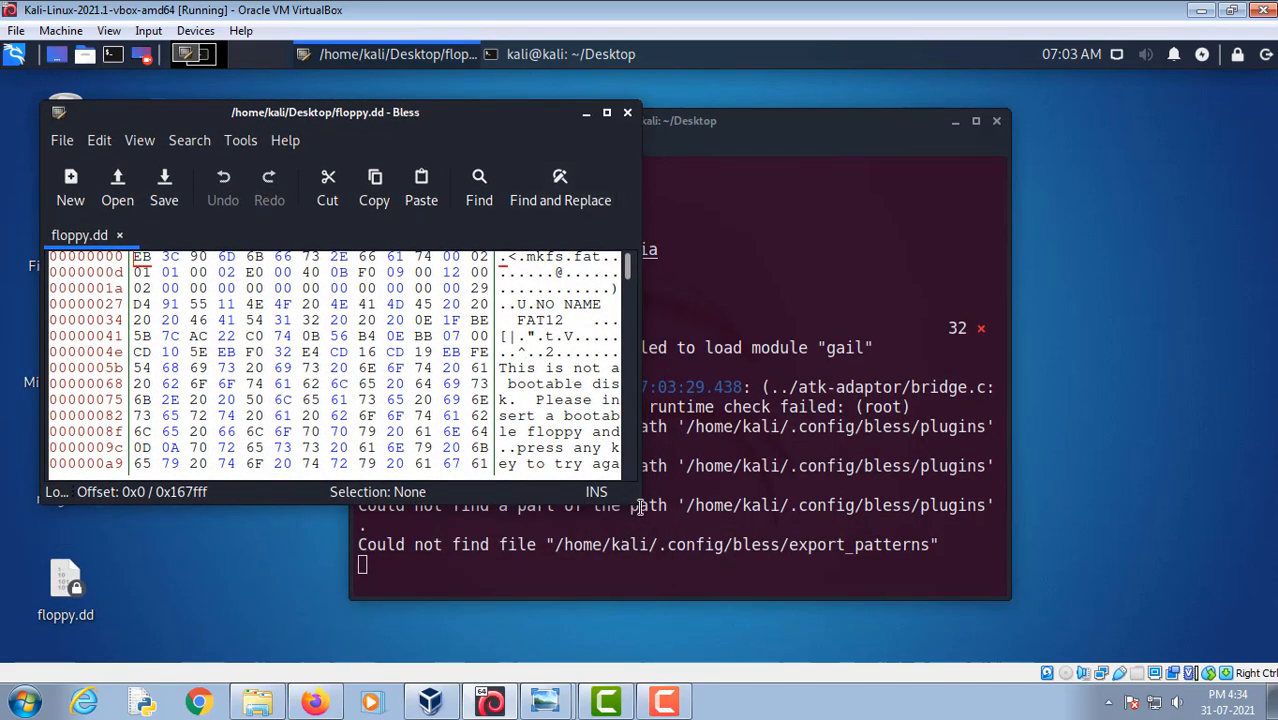
left_click_drag(636, 507, 819, 606)
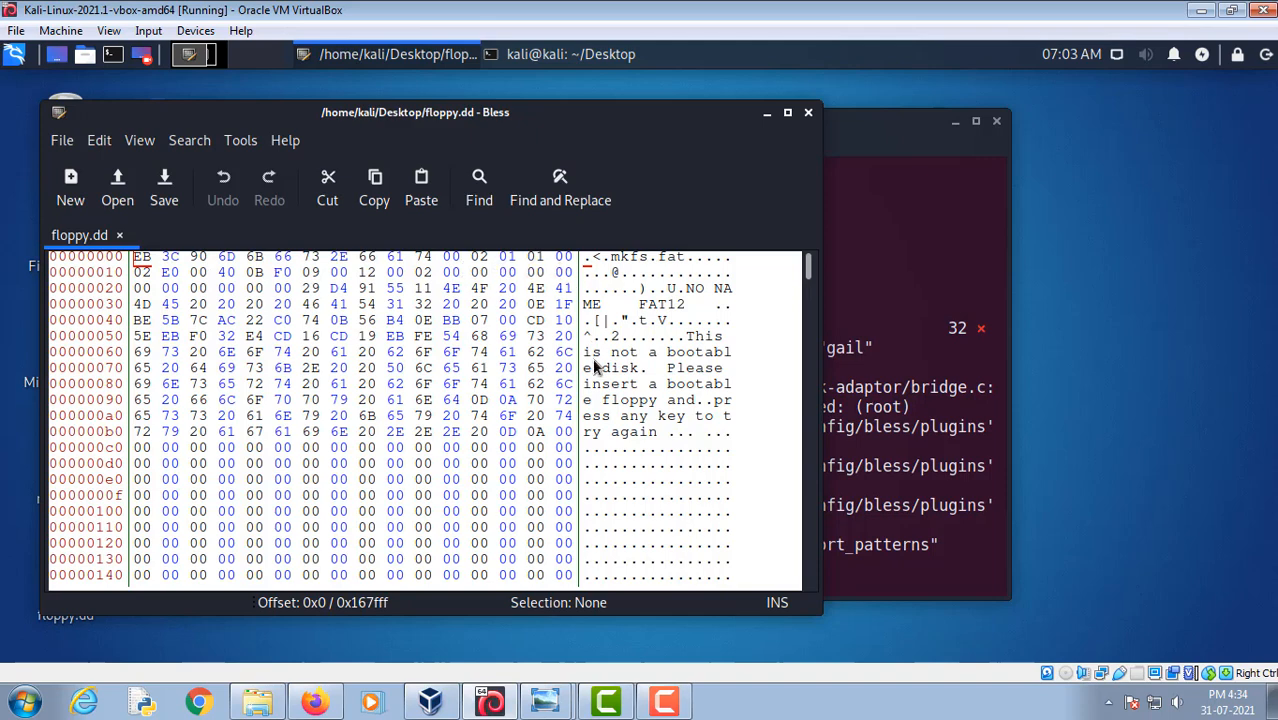
Open a new terminal tab and try to run fsstat on floppy.dd from the home directory
left_click(884, 362)
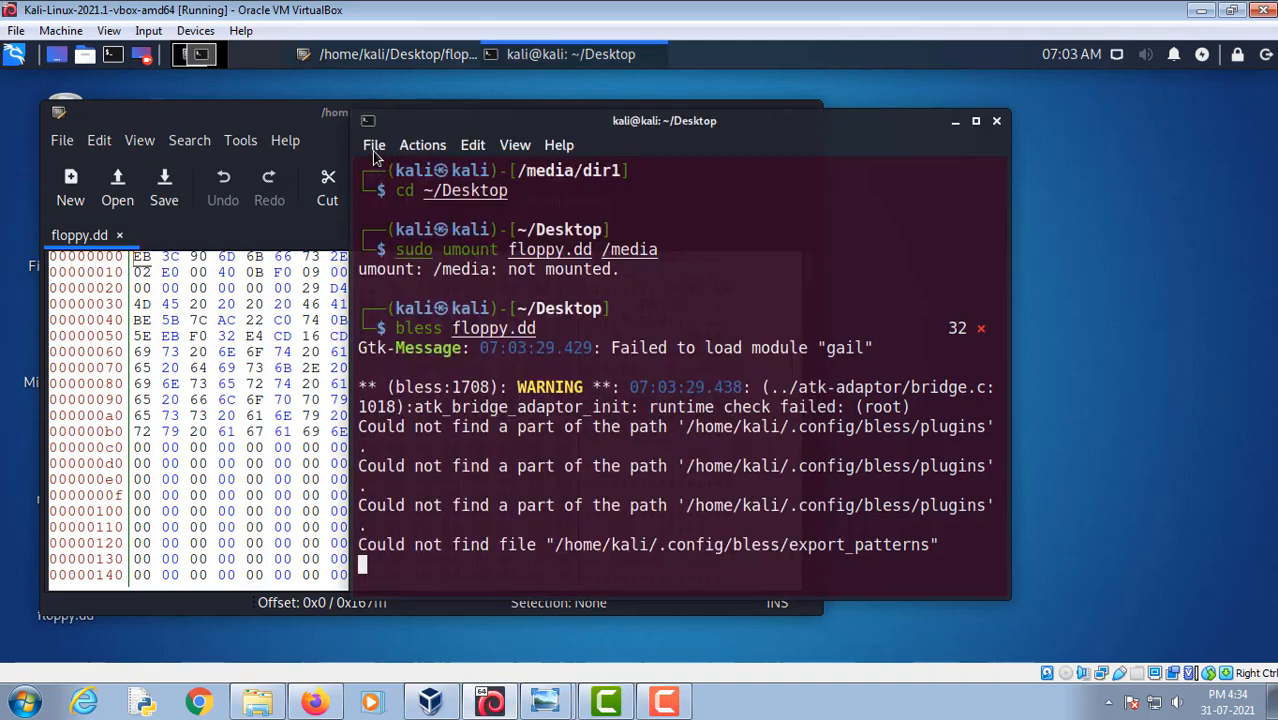
left_click(163, 128)
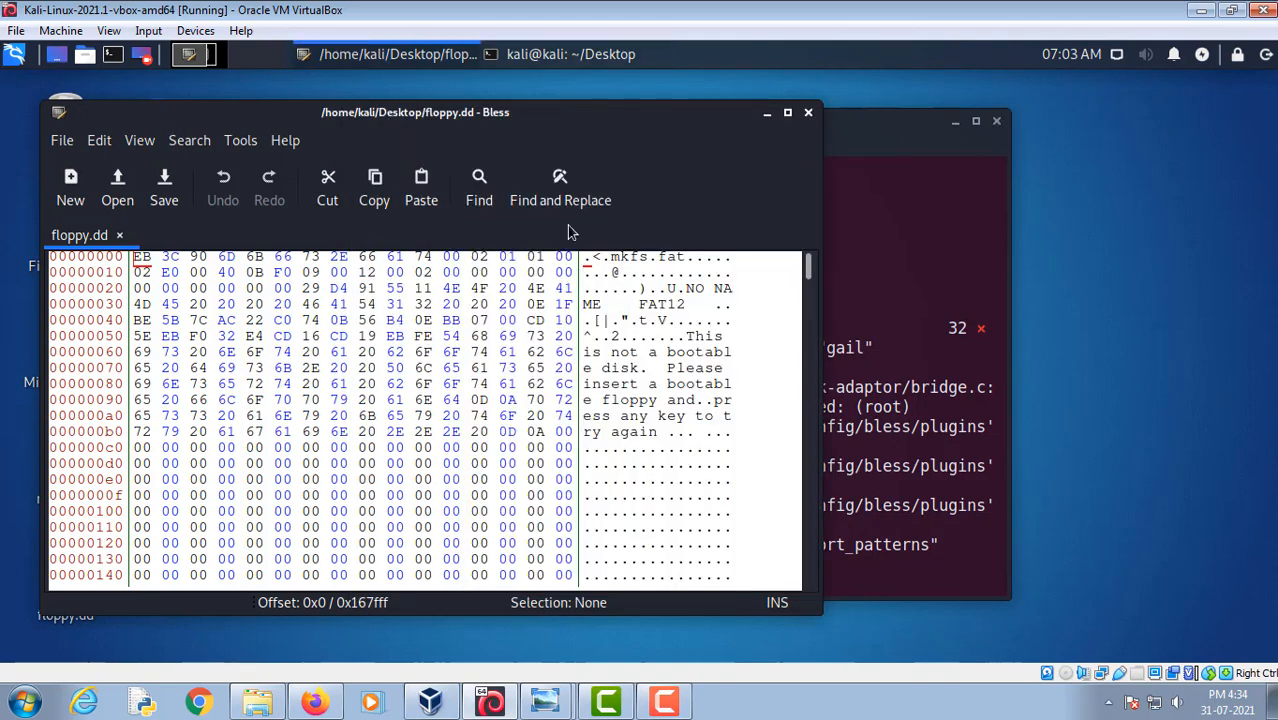
left_click(440, 206)
left_click(374, 146)
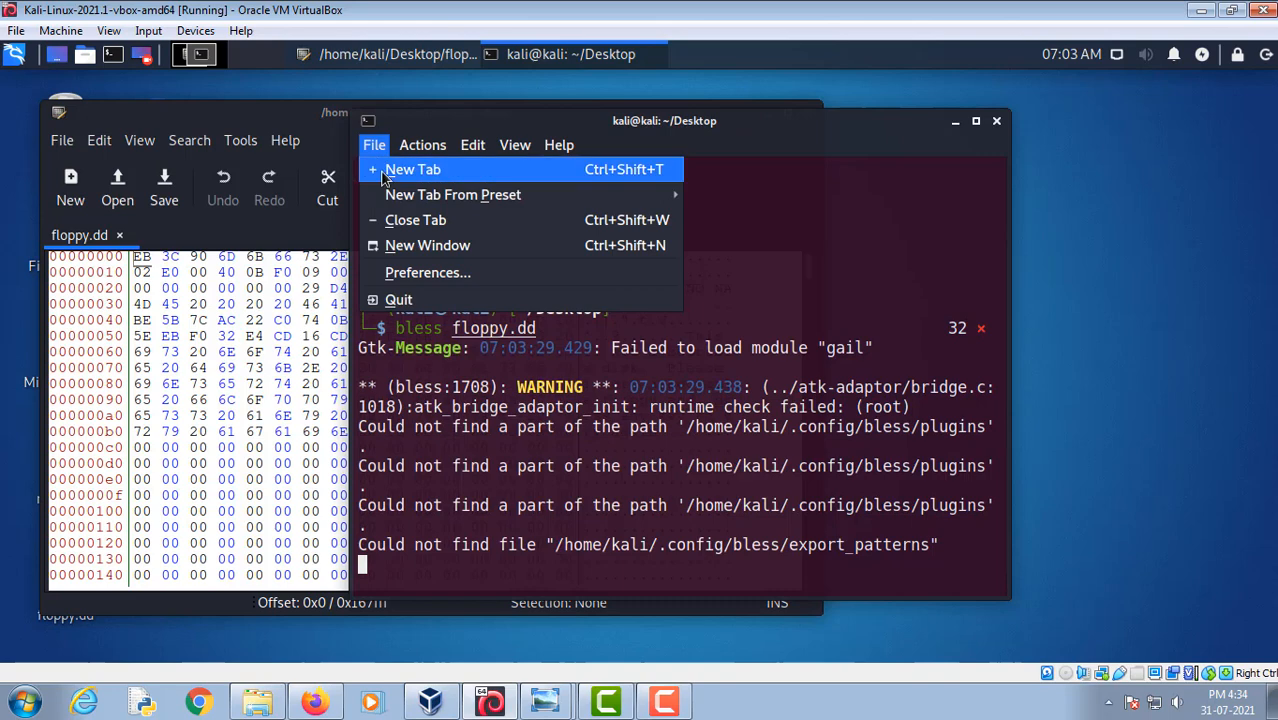
left_click(383, 177)
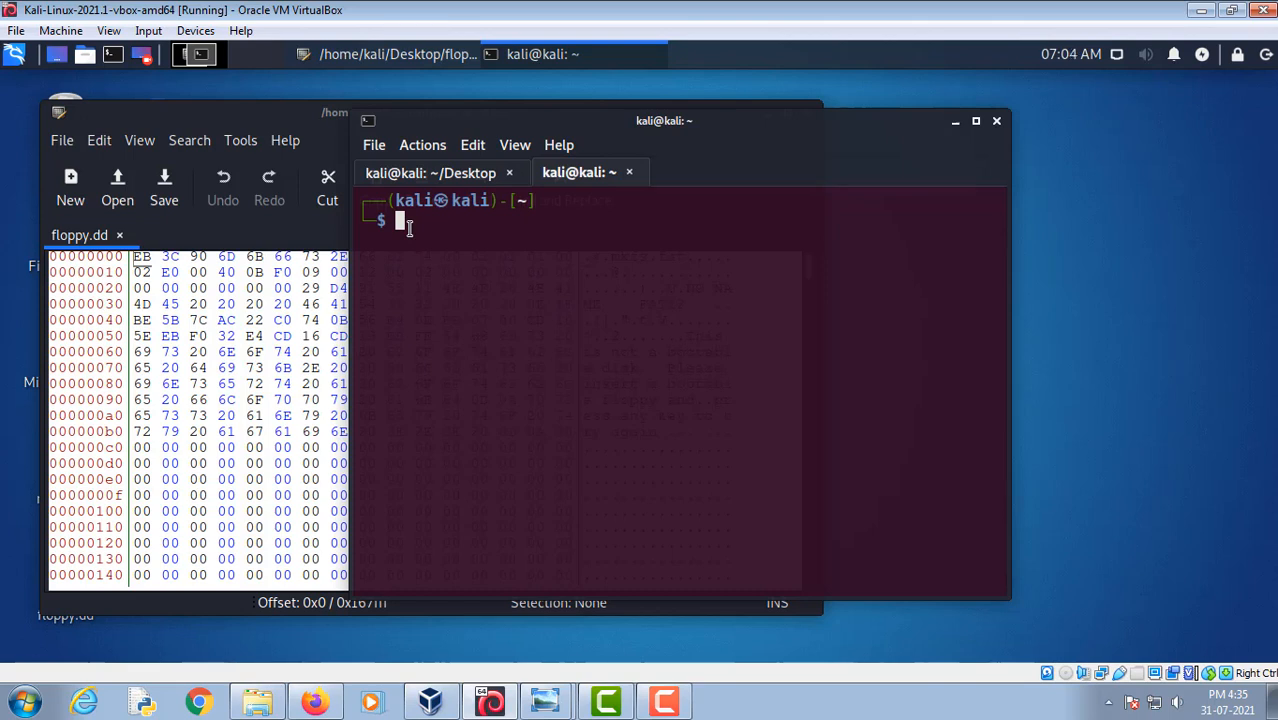
type("fsstat floppy.dd")
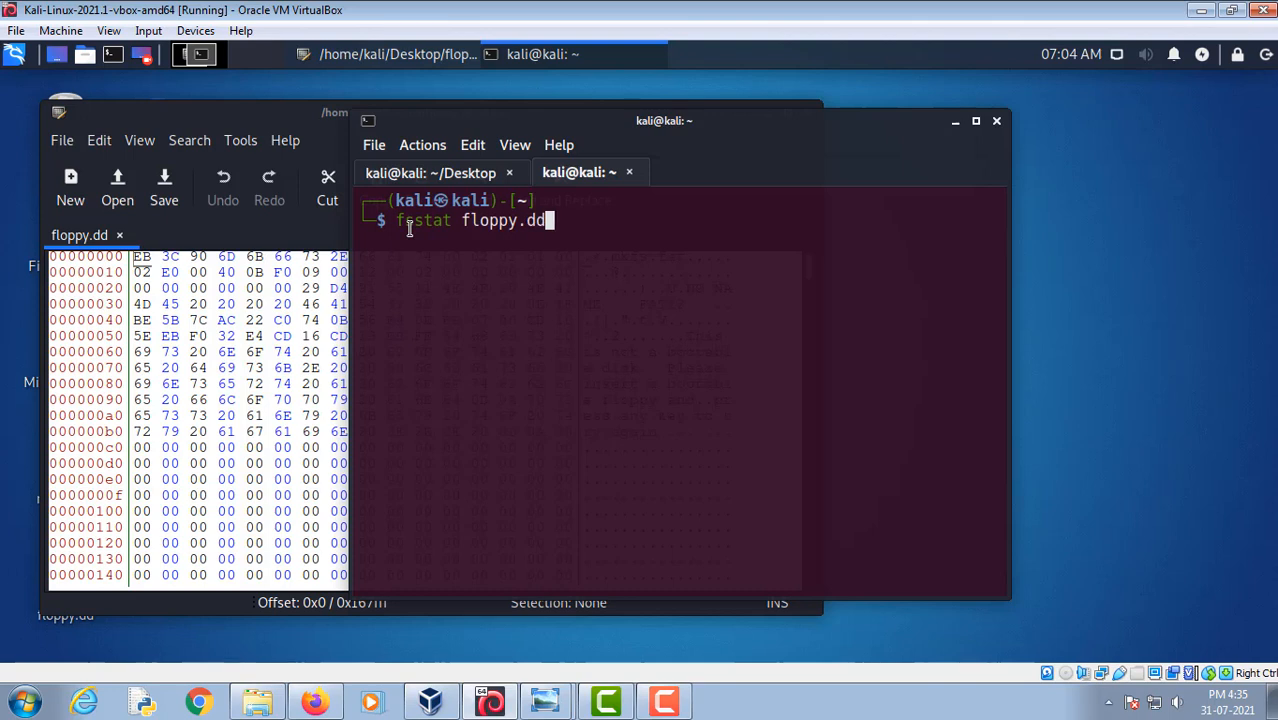
key("Return")
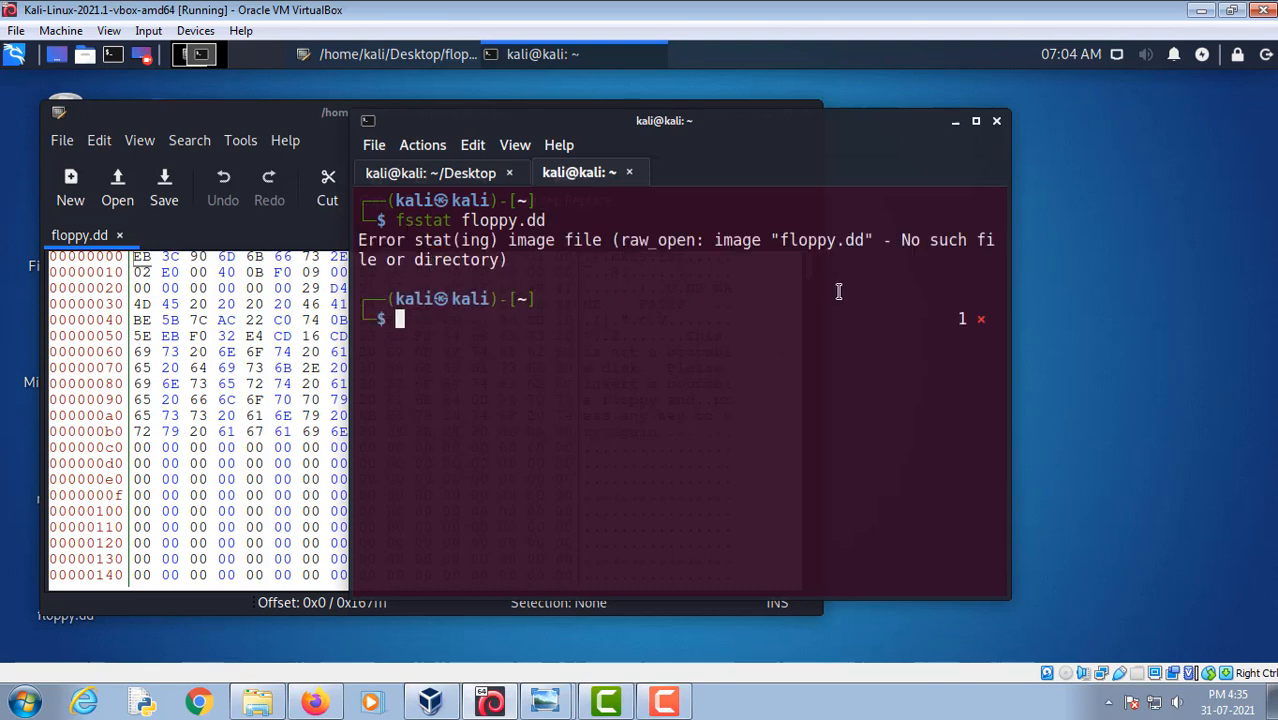
Change to the Desktop directory and run fsstat on floppy.dd
type("cd Desktop")
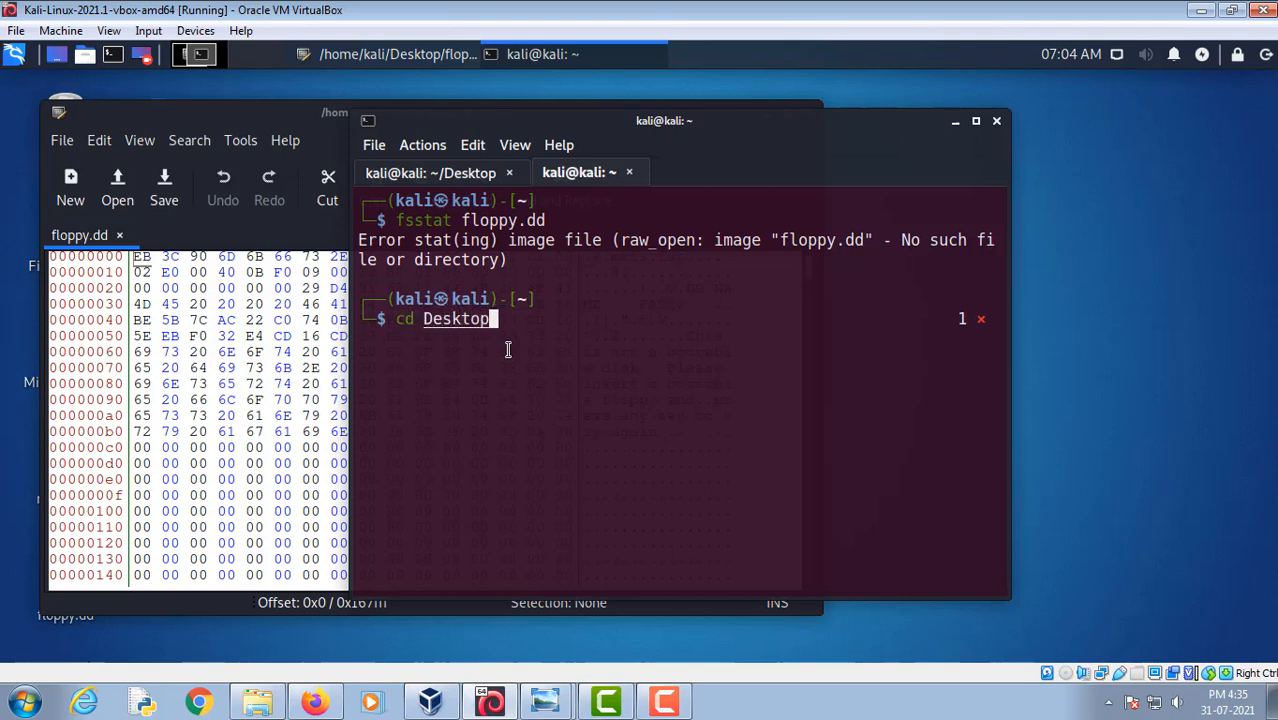
key("Return")
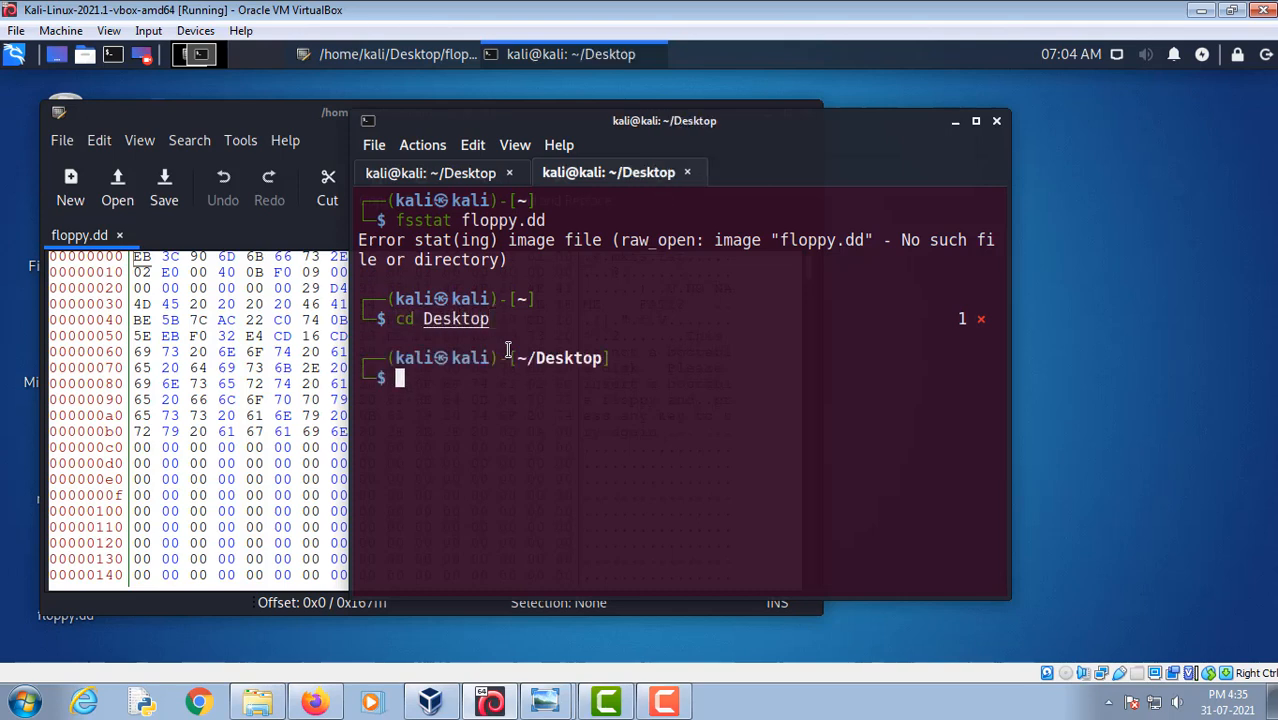
type("fss")
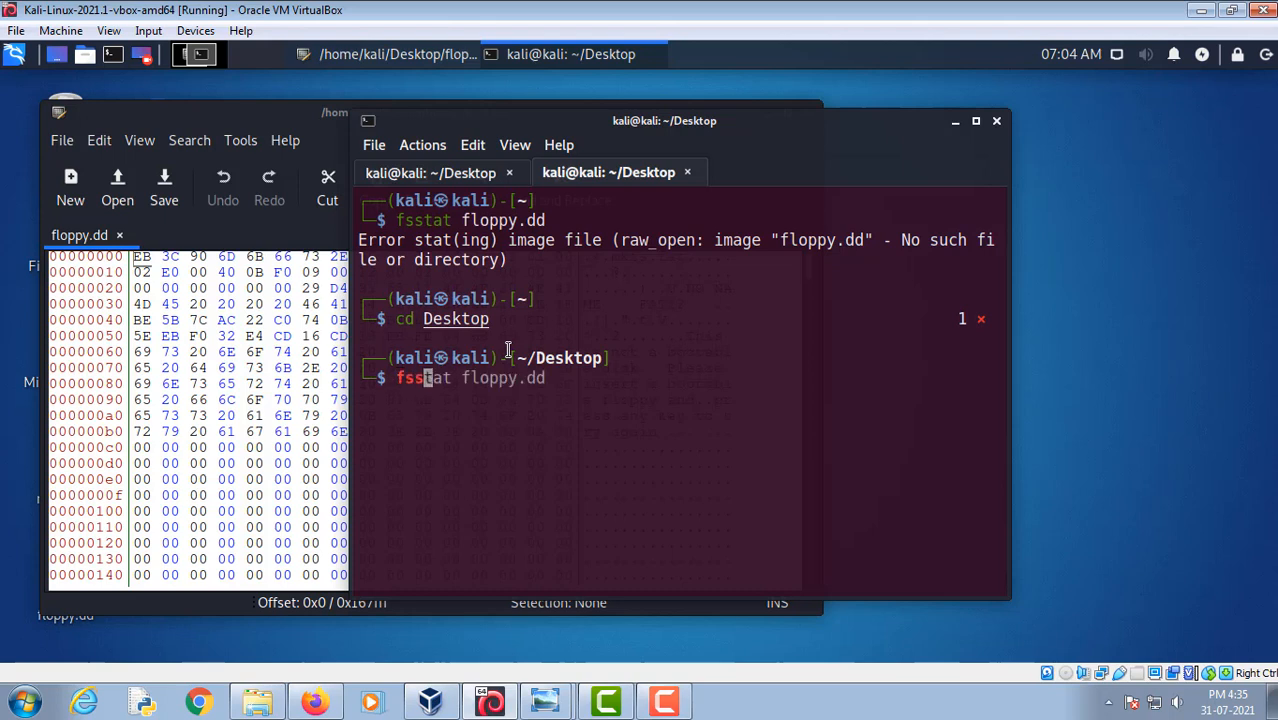
type("tat flopp")
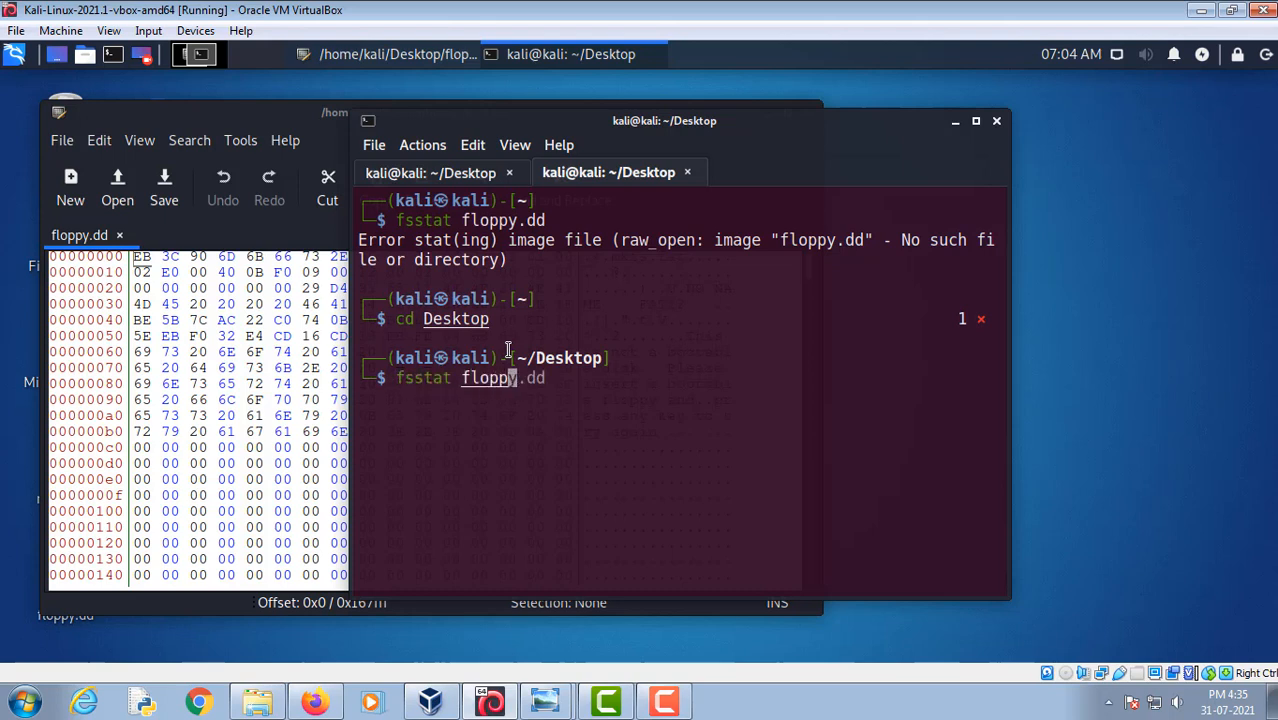
type("y.dd")
key("Return")
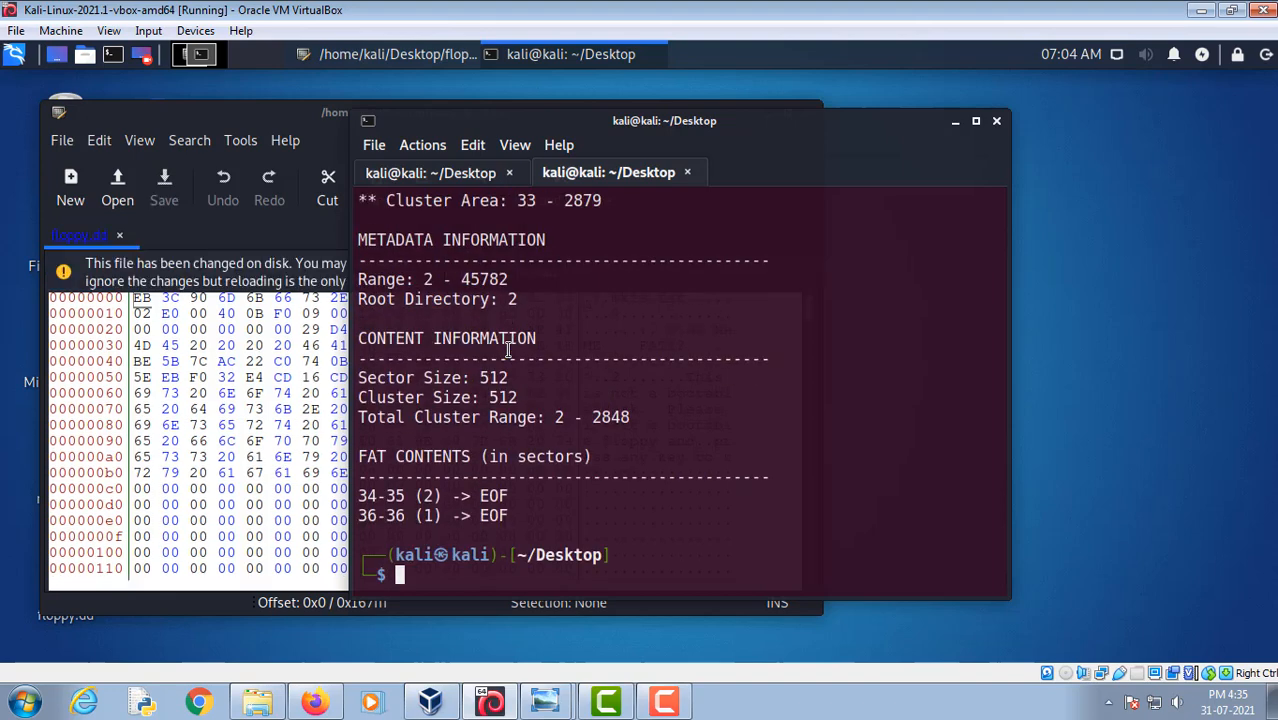
Examine the start of the fsstat output, especially the file system type of floppy.dd
scroll(505, 365, "up", 9)
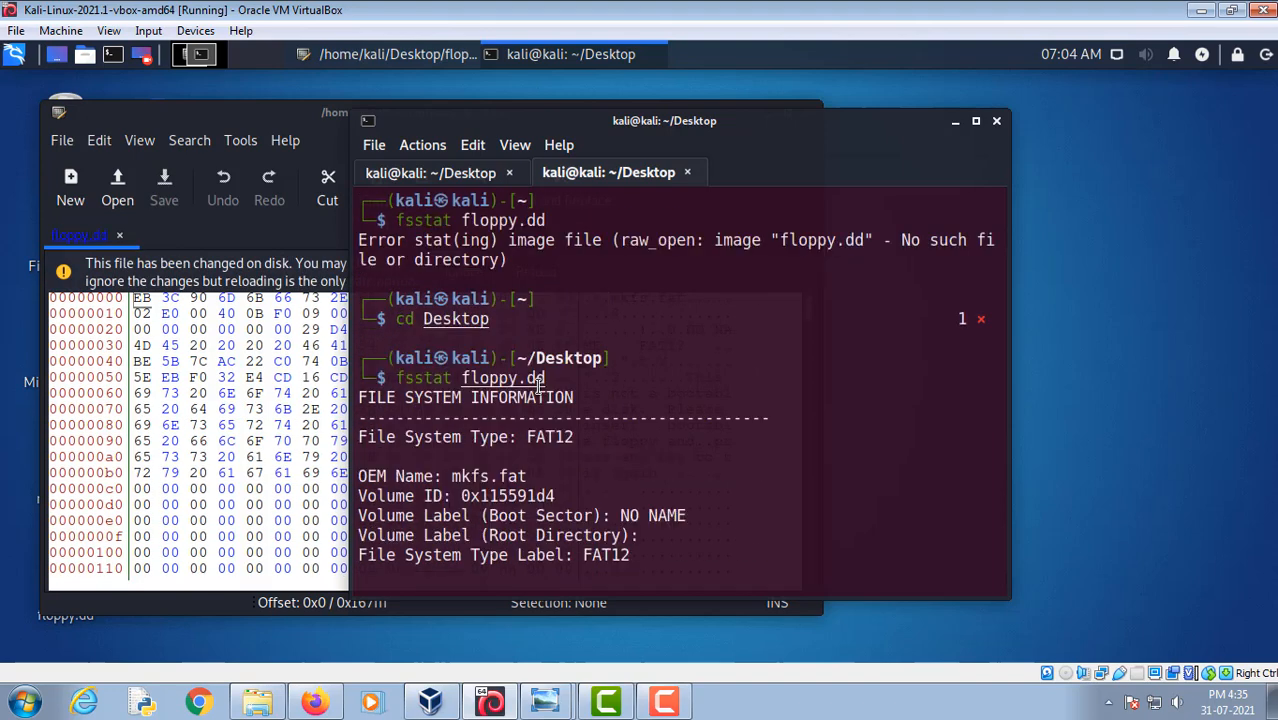
scroll(538, 387, "down", 1)
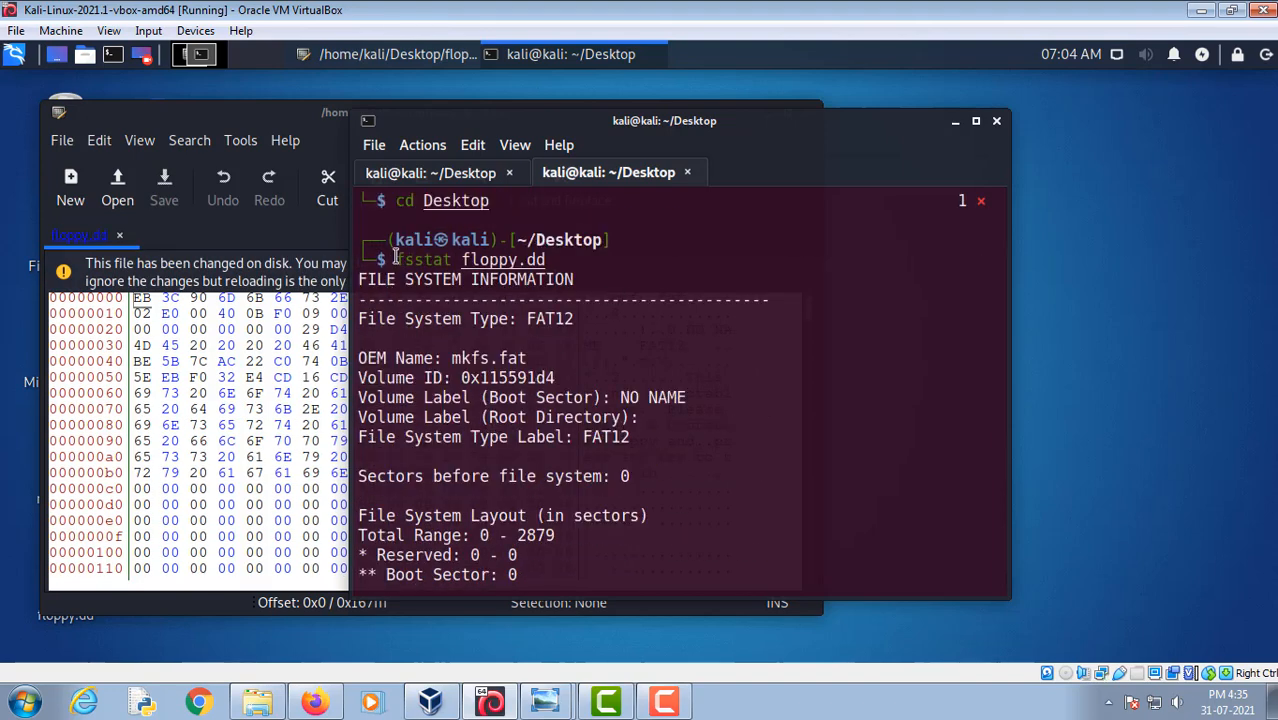
left_click_drag(395, 259, 453, 260)
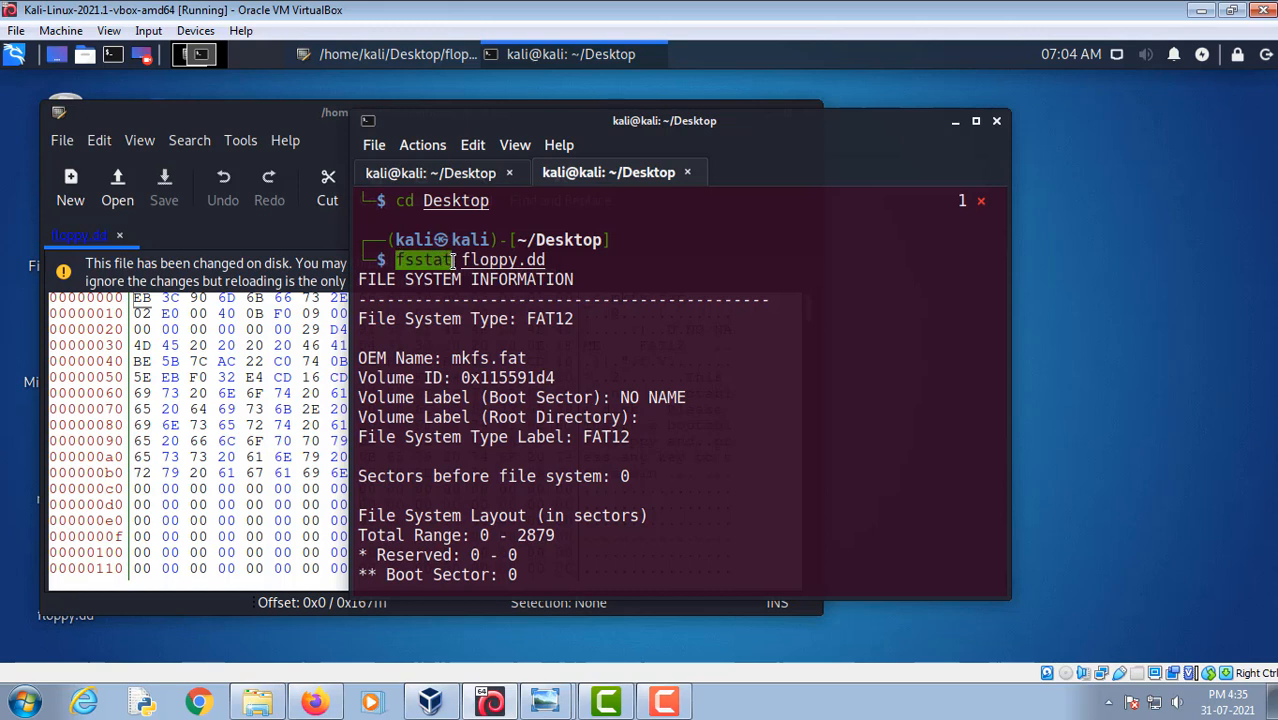
left_click(467, 362)
left_click_drag(362, 316, 532, 320)
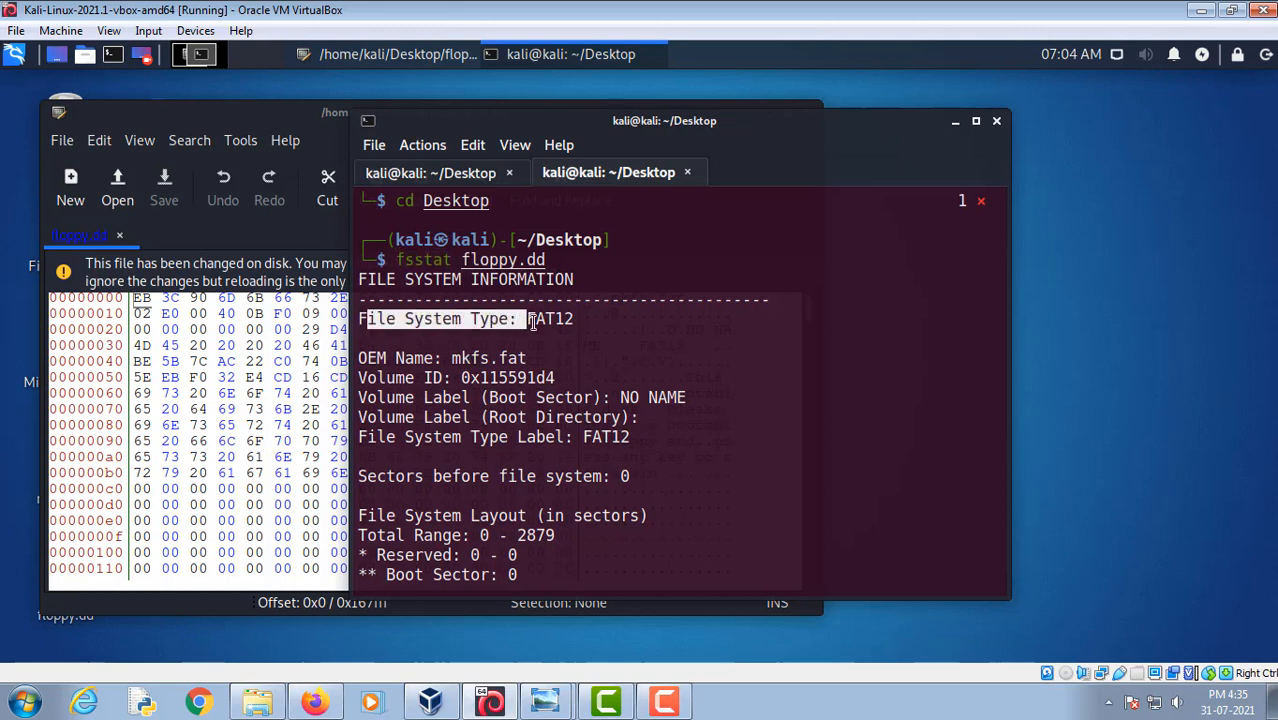
double_click(570, 319)
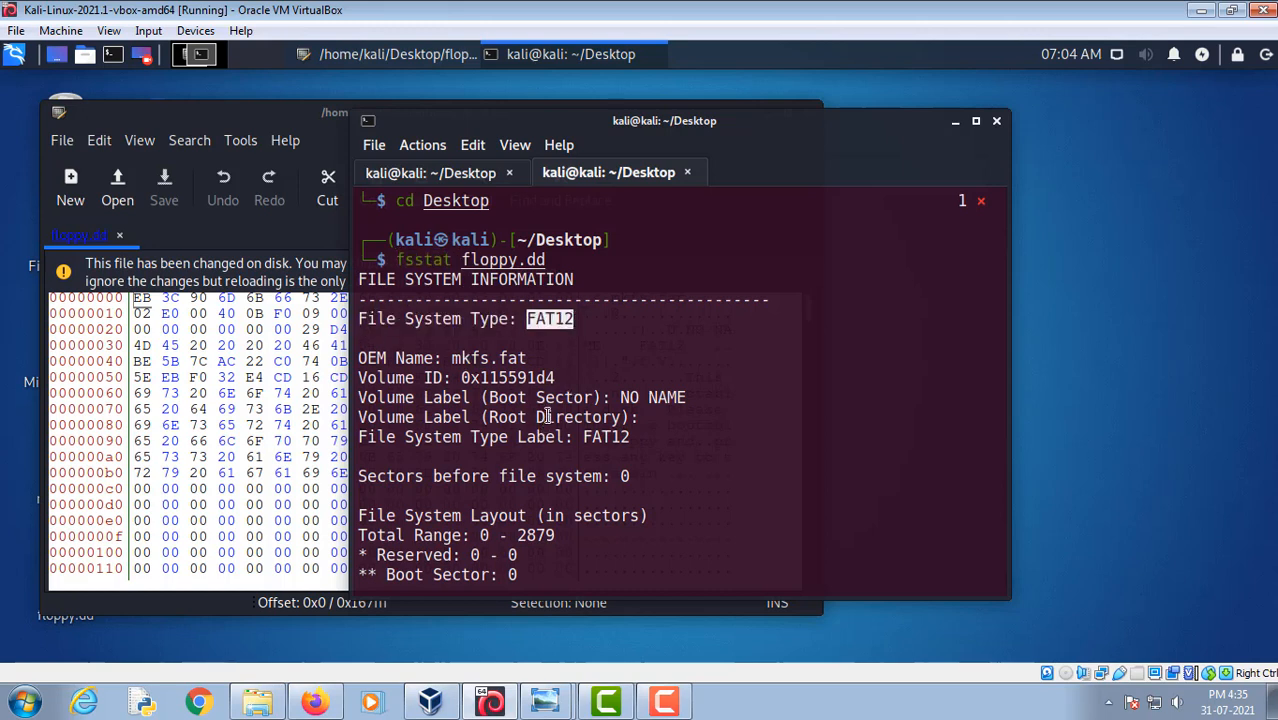
Copy the entire fsstat output, from the FILE SYSTEM INFORMATION heading through the FAT CONTENTS section
scroll(550, 412, "down", 8)
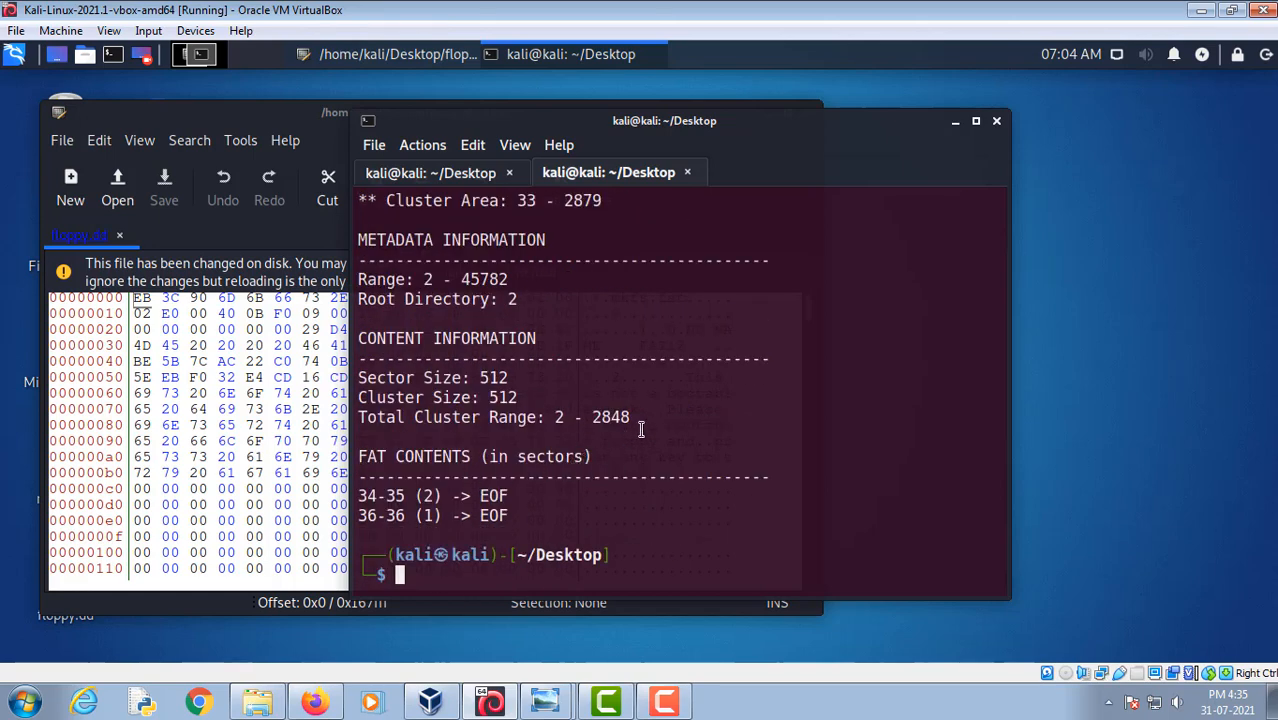
left_click_drag(639, 421, 625, 430)
left_click_drag(538, 516, 357, 279)
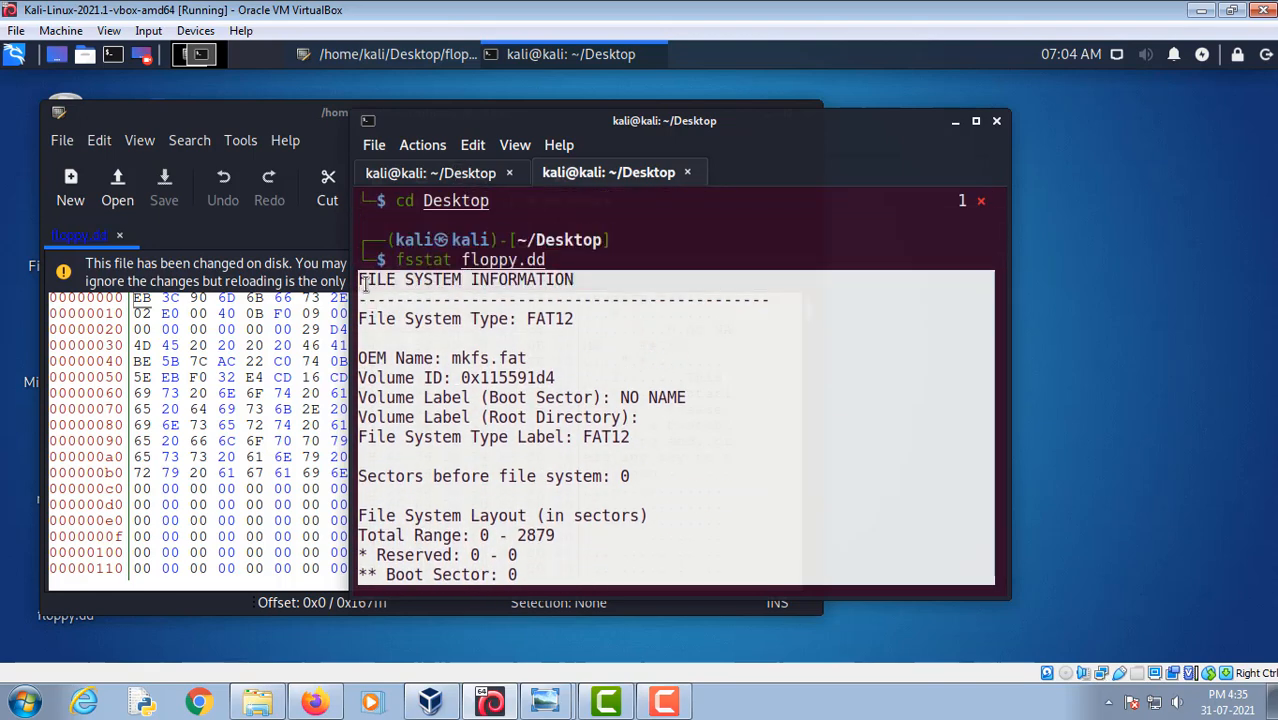
right_click(382, 294)
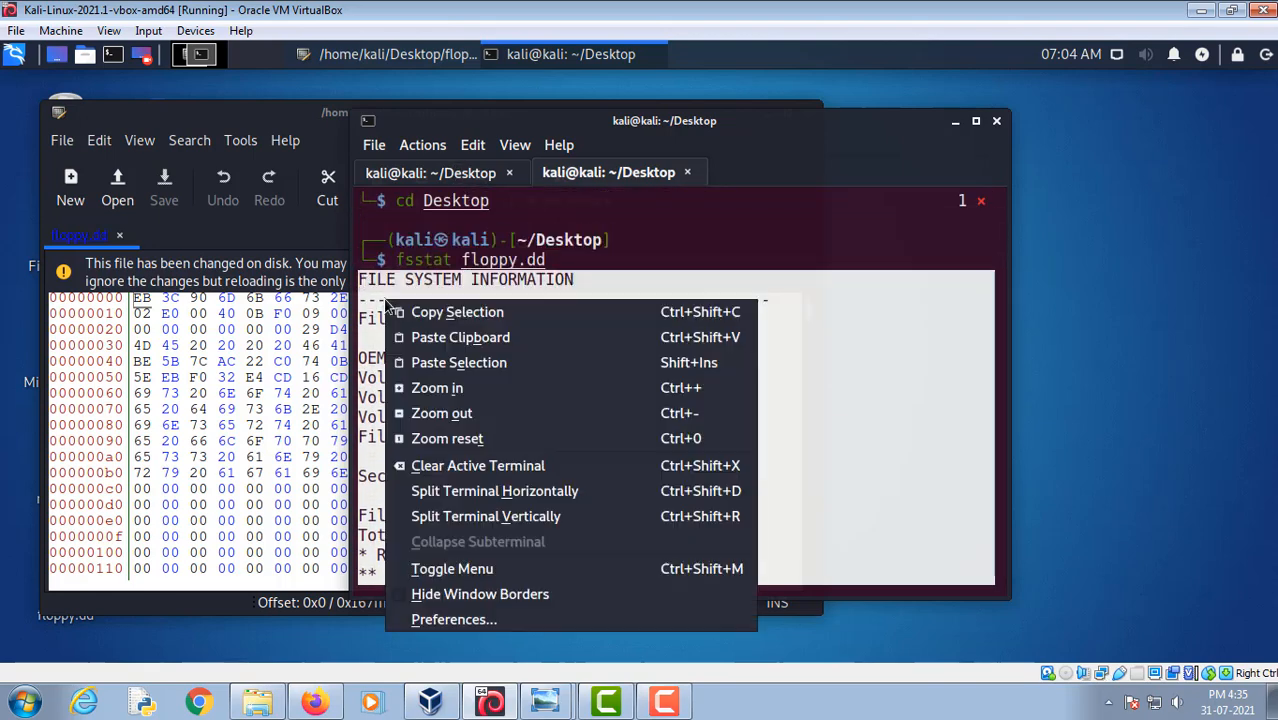
left_click(486, 316)
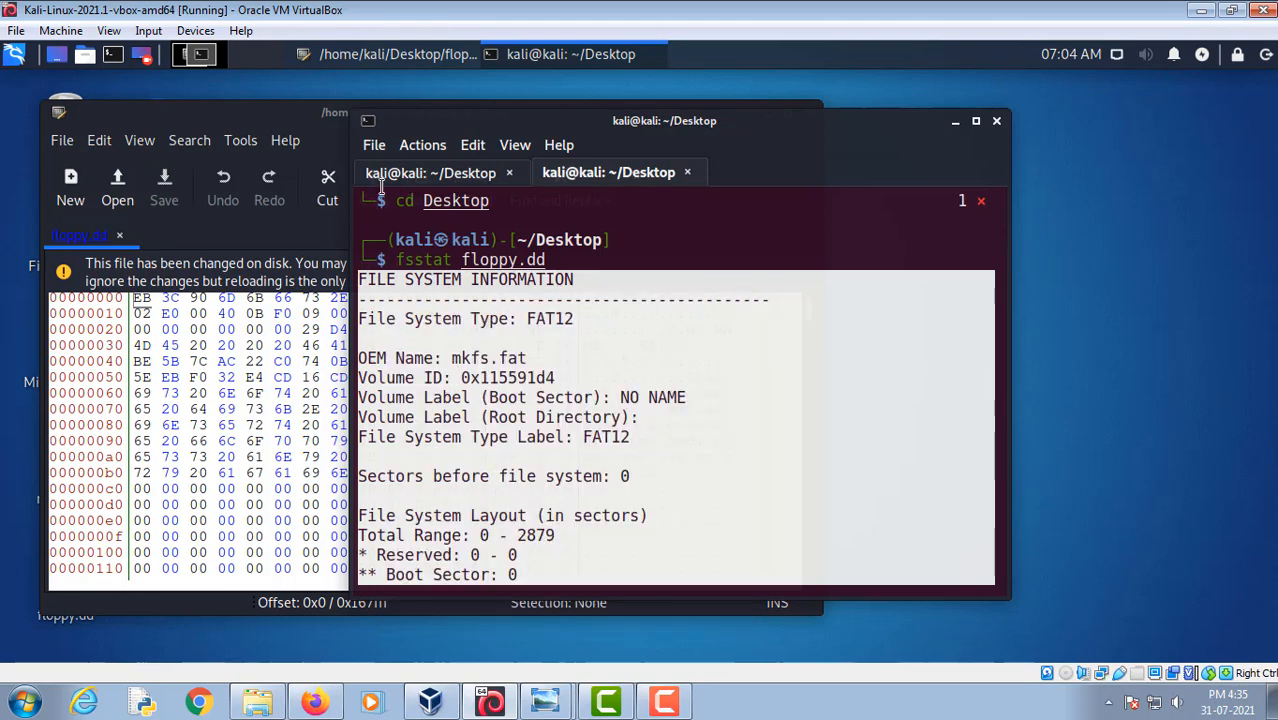
From a new terminal tab, open tutorial.txt in Mousepad and paste the copied fsstat output into it
left_click(376, 146)
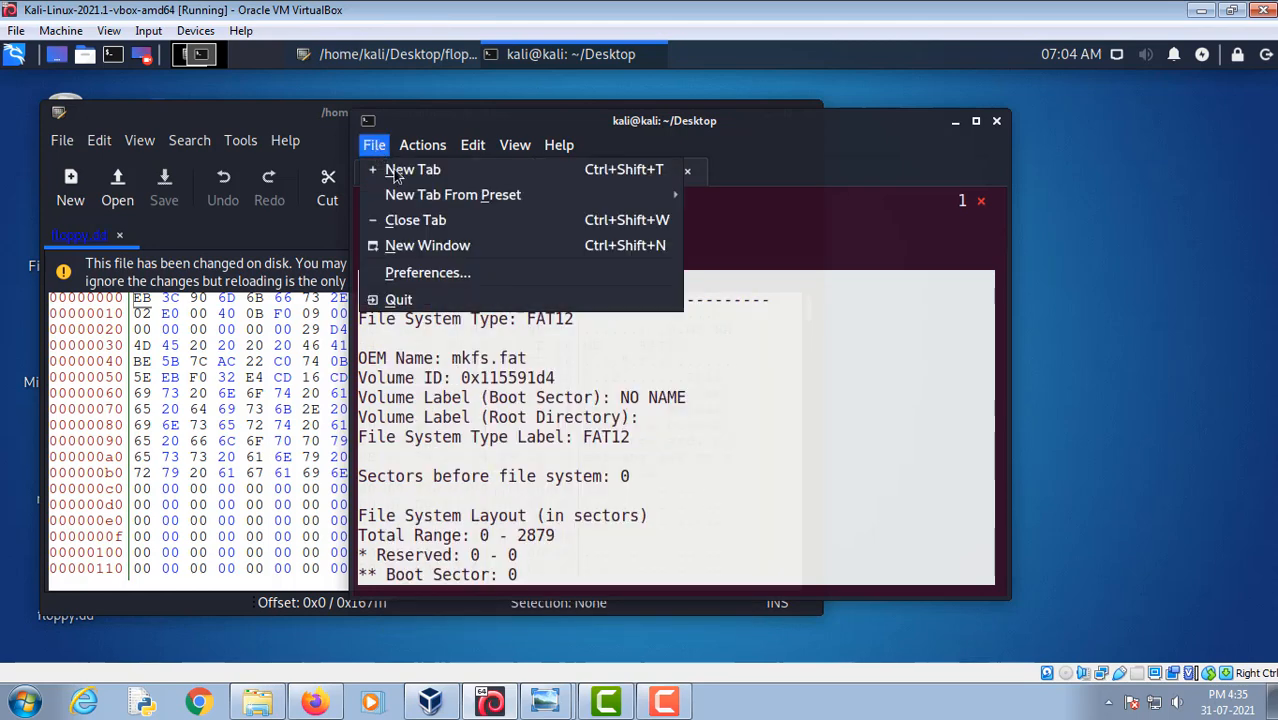
left_click(412, 174)
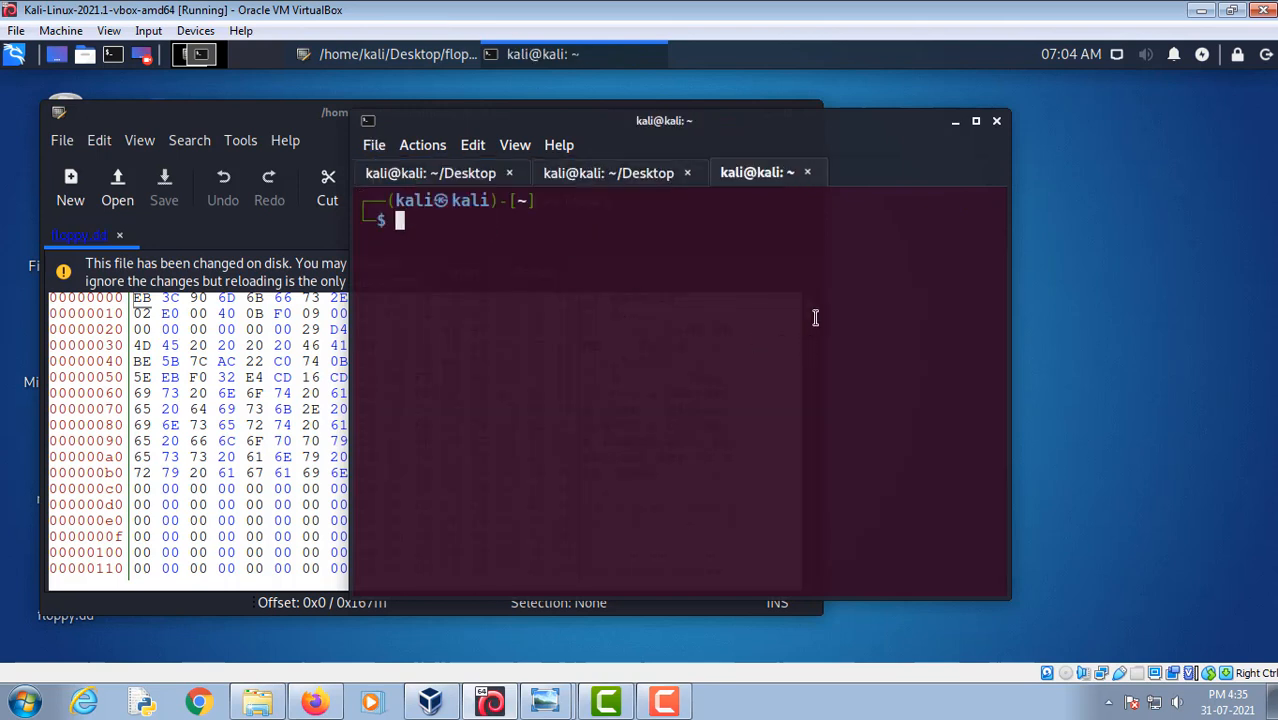
type("mousepad")
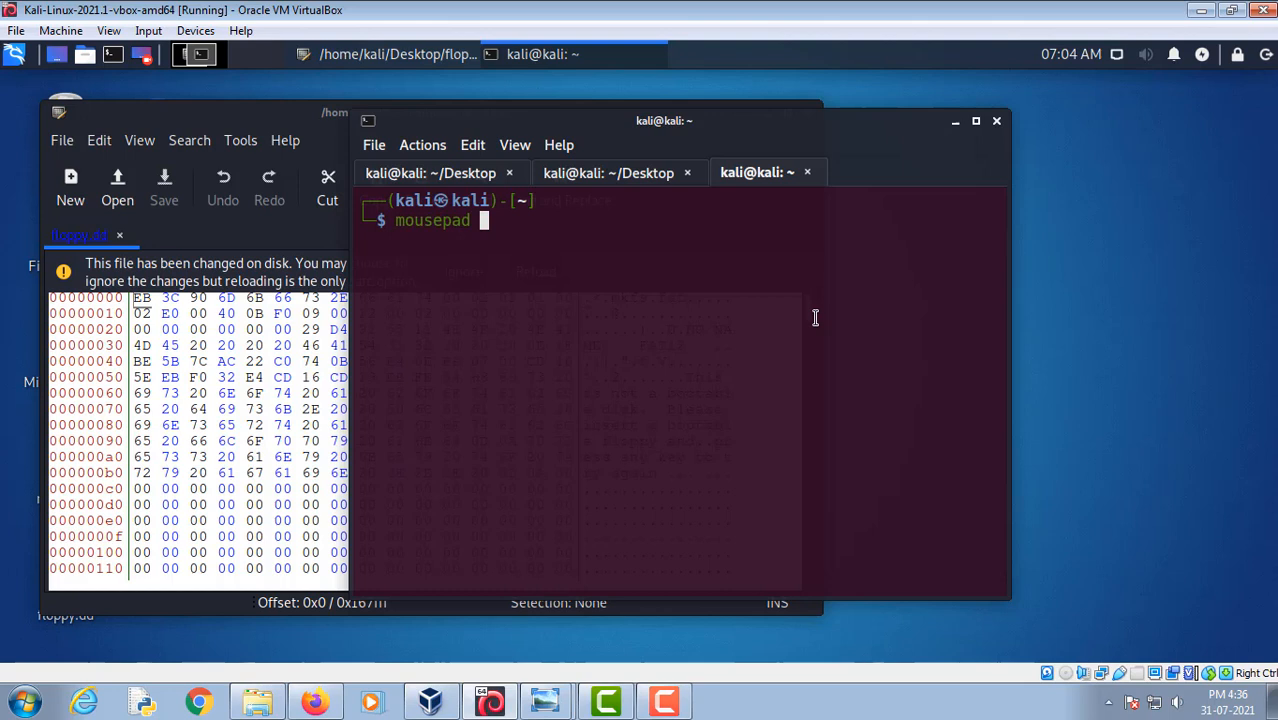
type("tu")
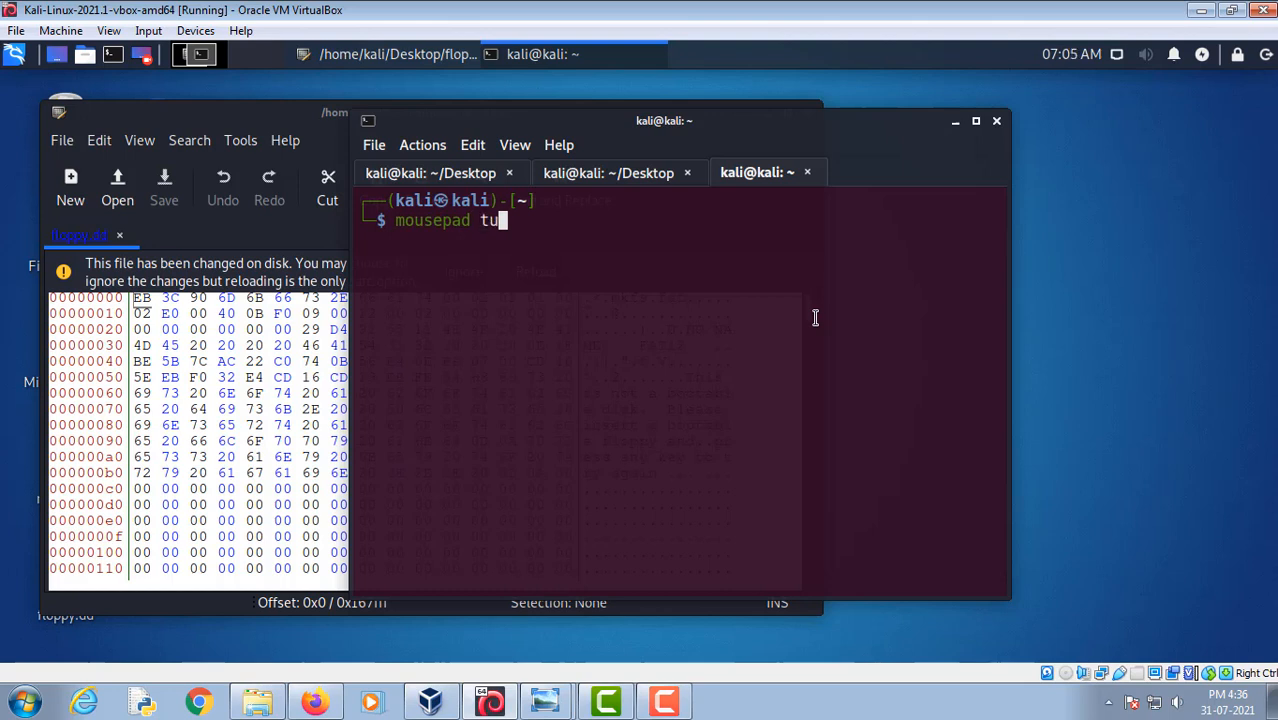
type("torial")
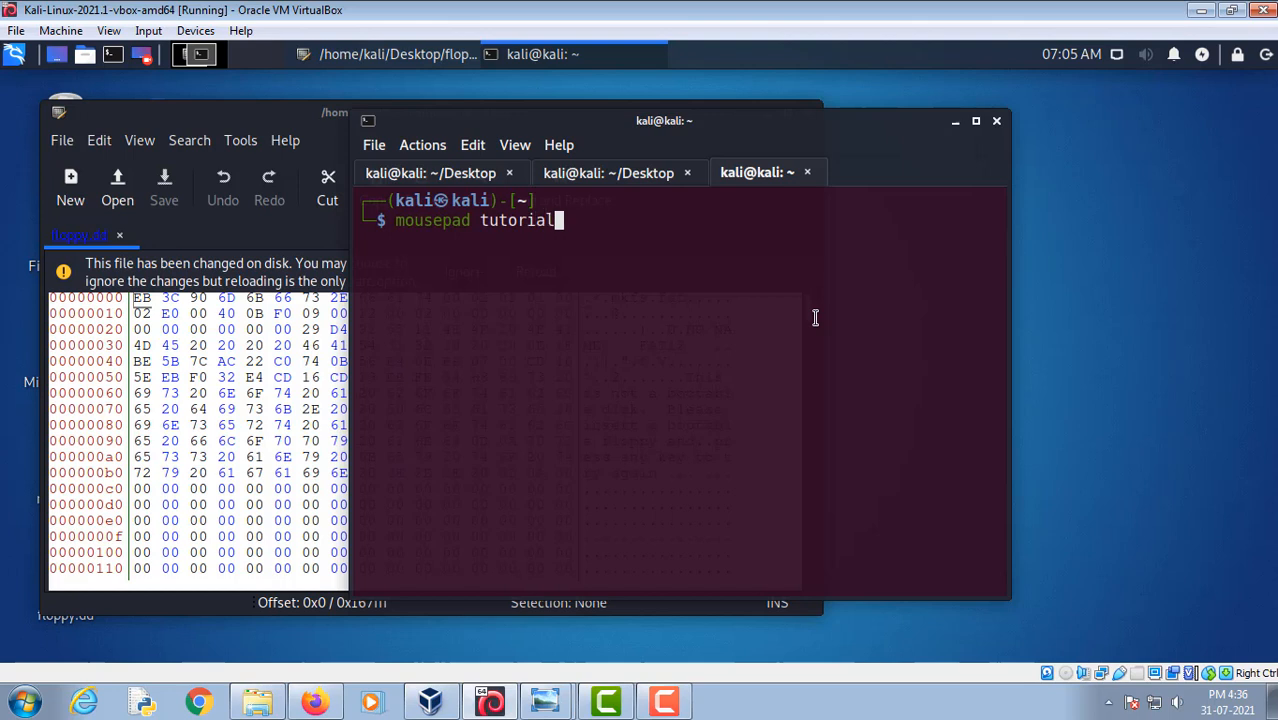
type(".txt")
key("Return")
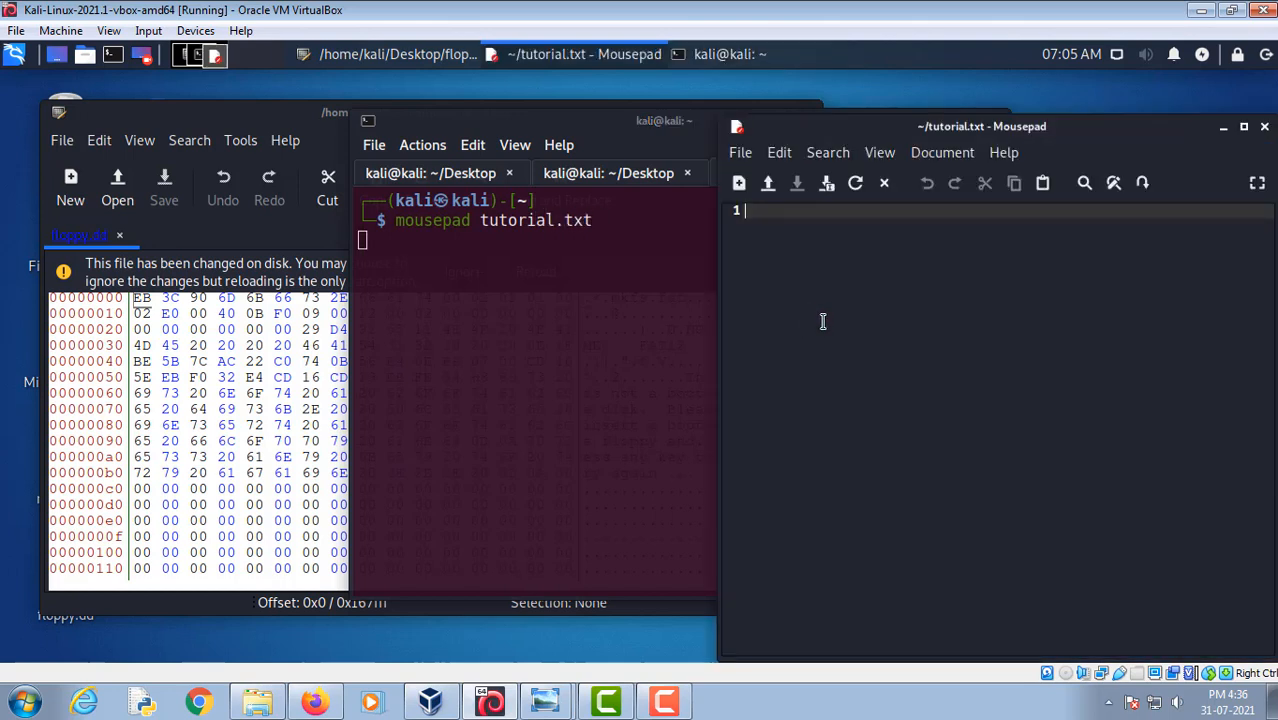
key("ctrl+v")
scroll(941, 459, "up", 4)
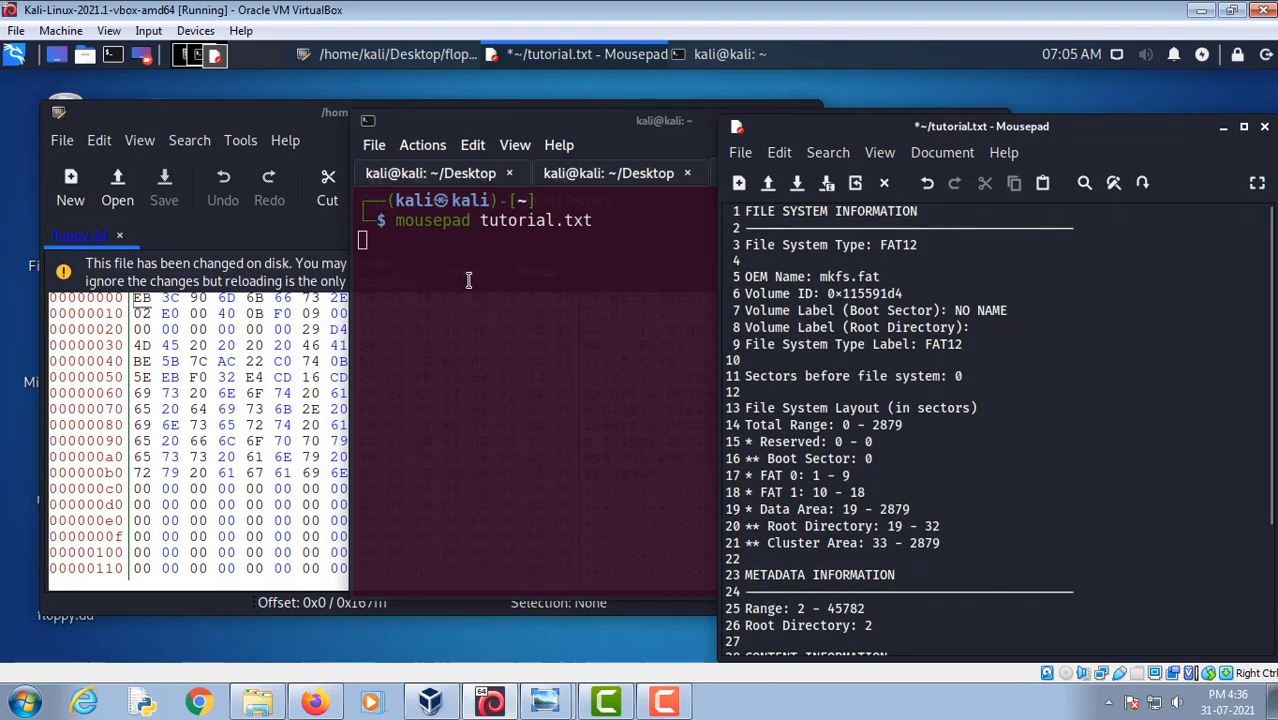
In tutorial.txt, delete the separator and both sector entries beneath the FAT CONTENTS heading, then add blank lines at the end
left_click(608, 173)
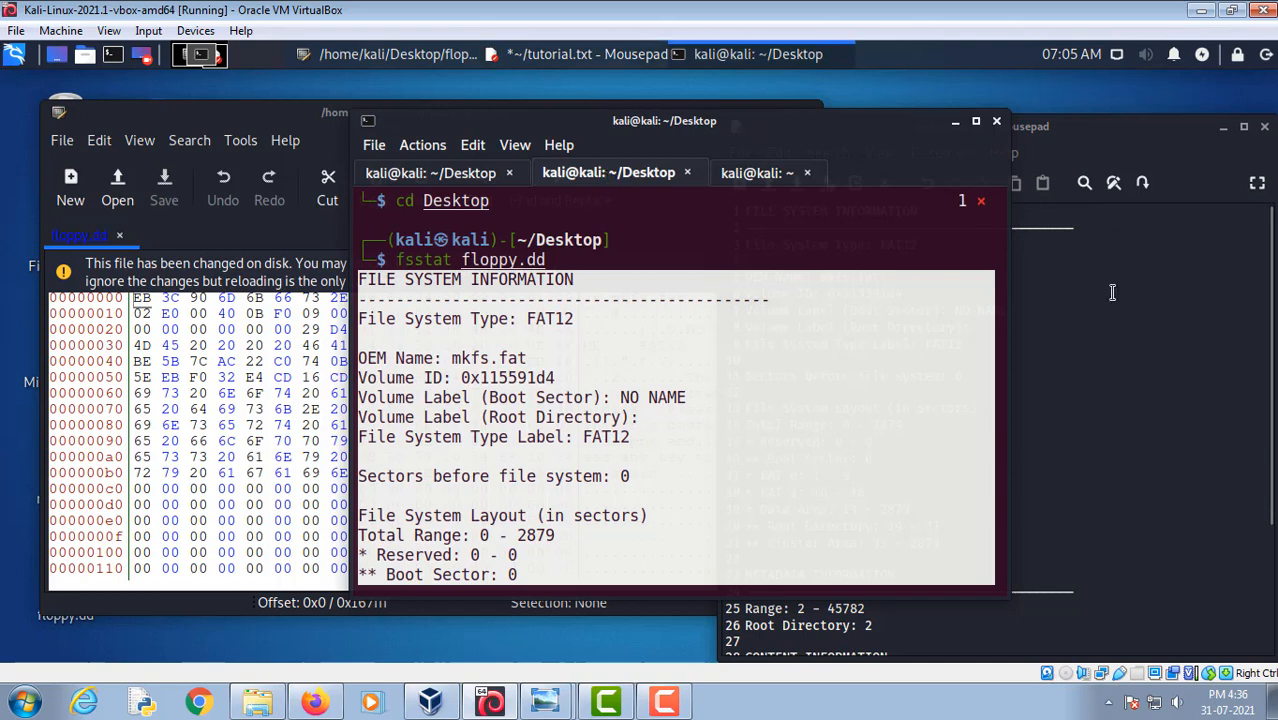
left_click(1130, 303)
scroll(1128, 310, "down", 4)
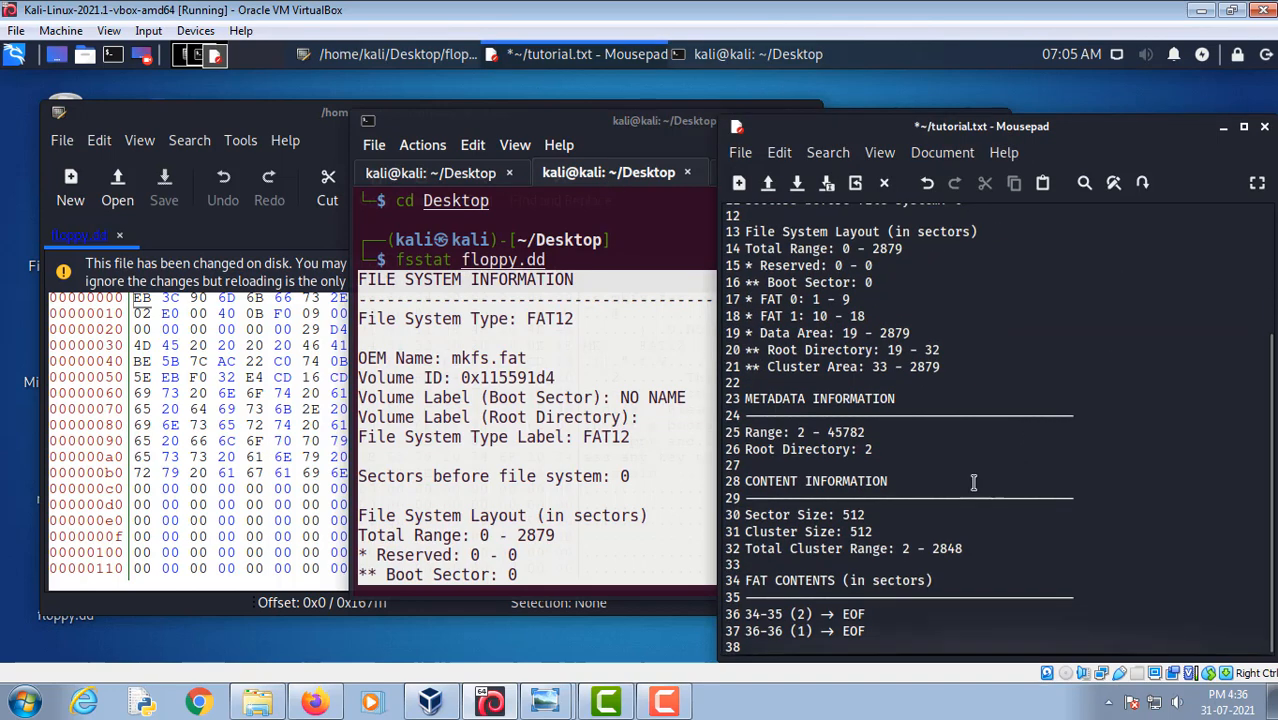
scroll(920, 535, "up", 4)
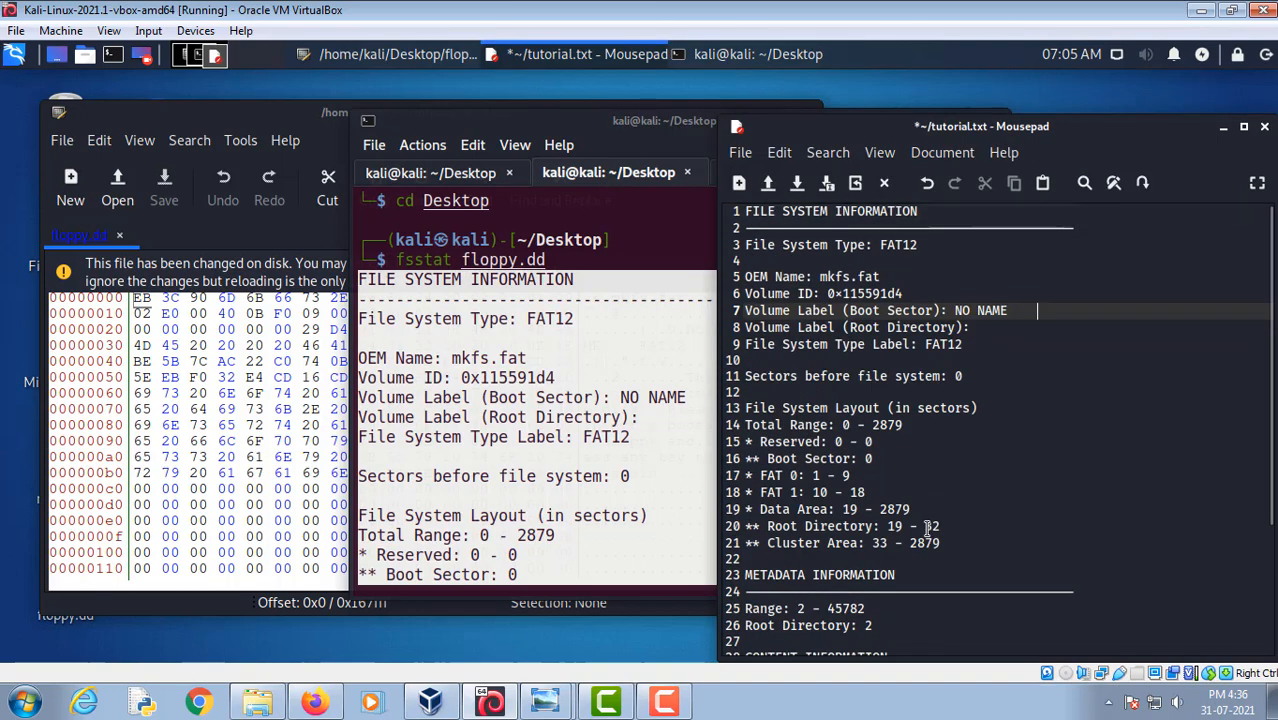
scroll(928, 527, "down", 4)
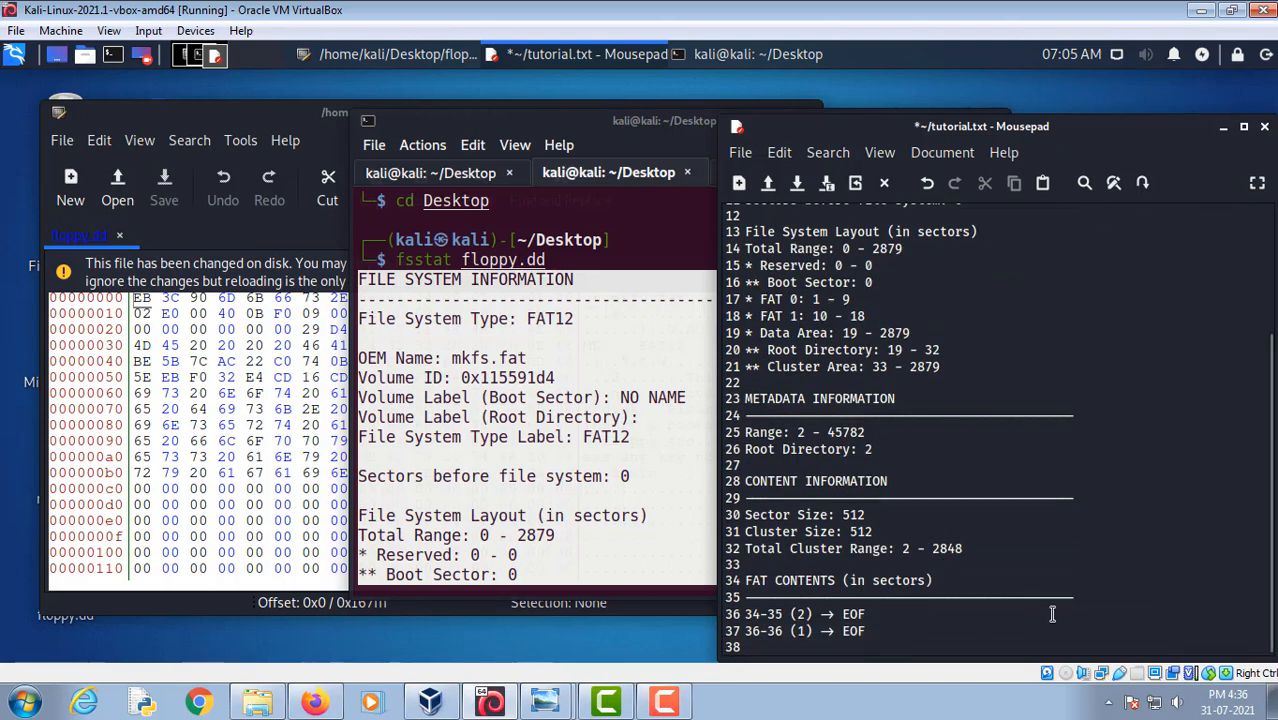
left_click_drag(868, 631, 733, 598)
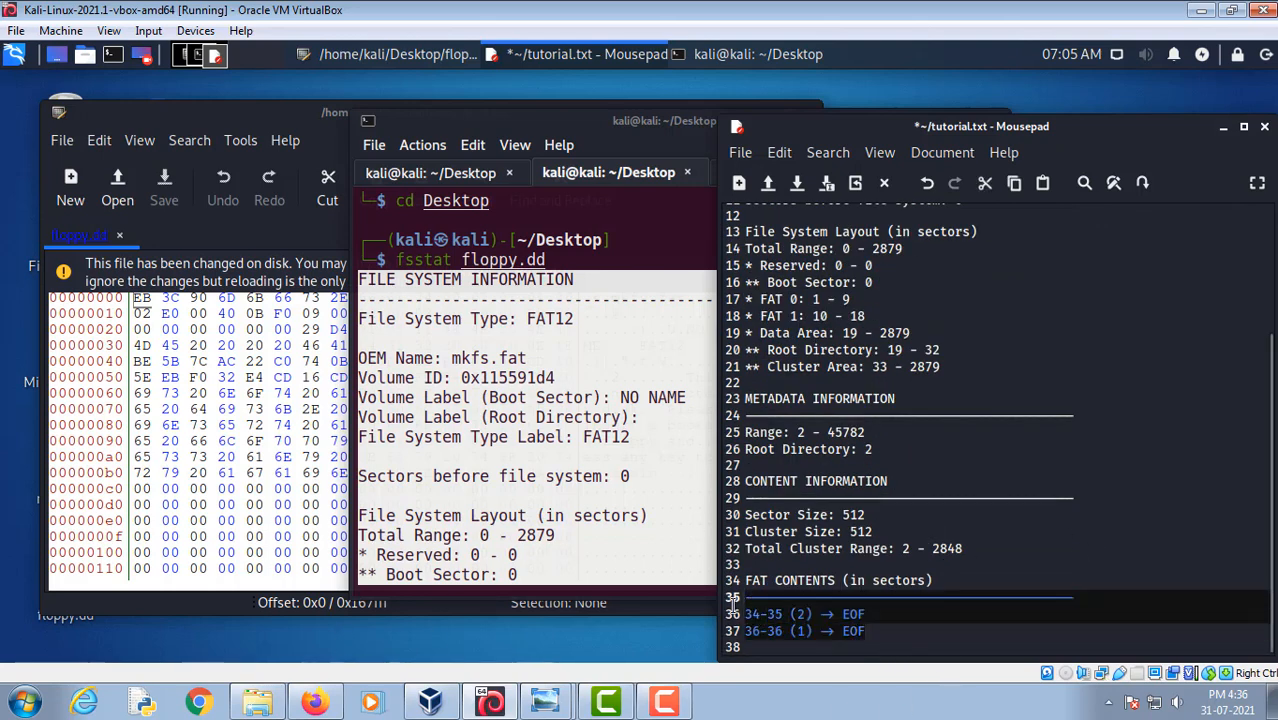
key("Delete")
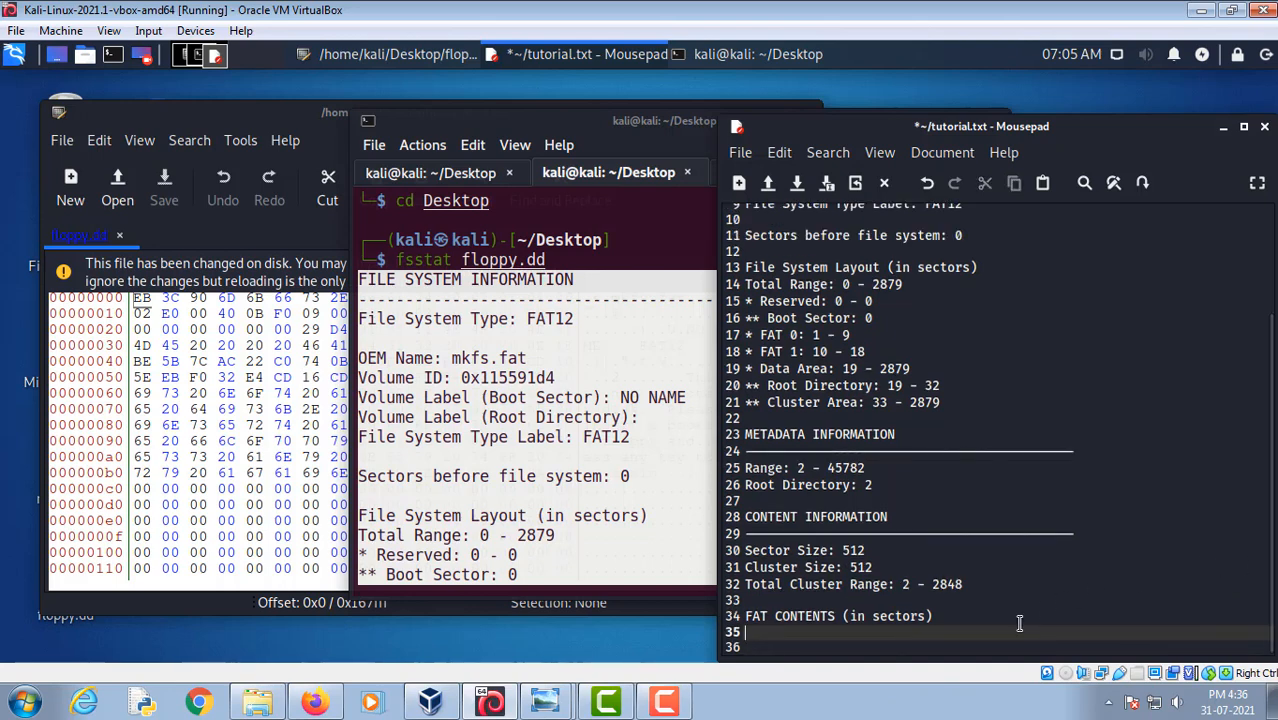
key("Return")
key("Return")
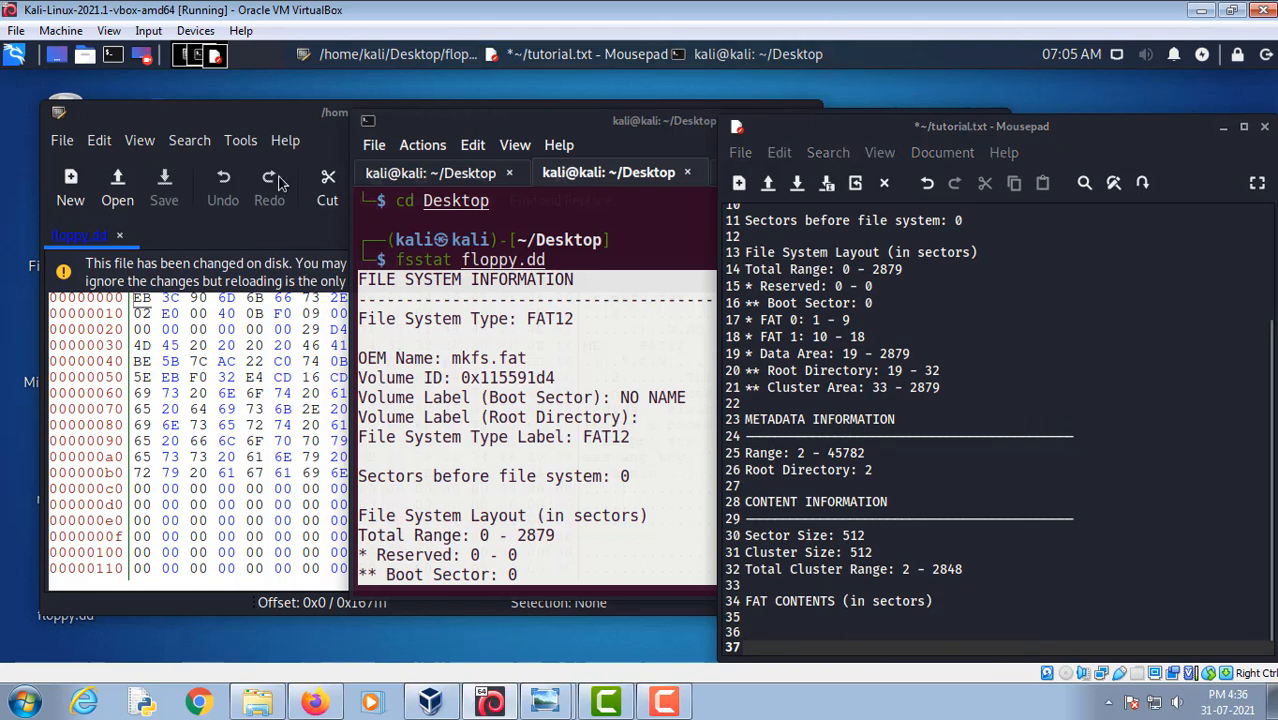
Copy the offset and cluster-sector formulas from rough.txt on the desktop into the end of tutorial.txt, with an extra blank line above them
left_click(272, 115)
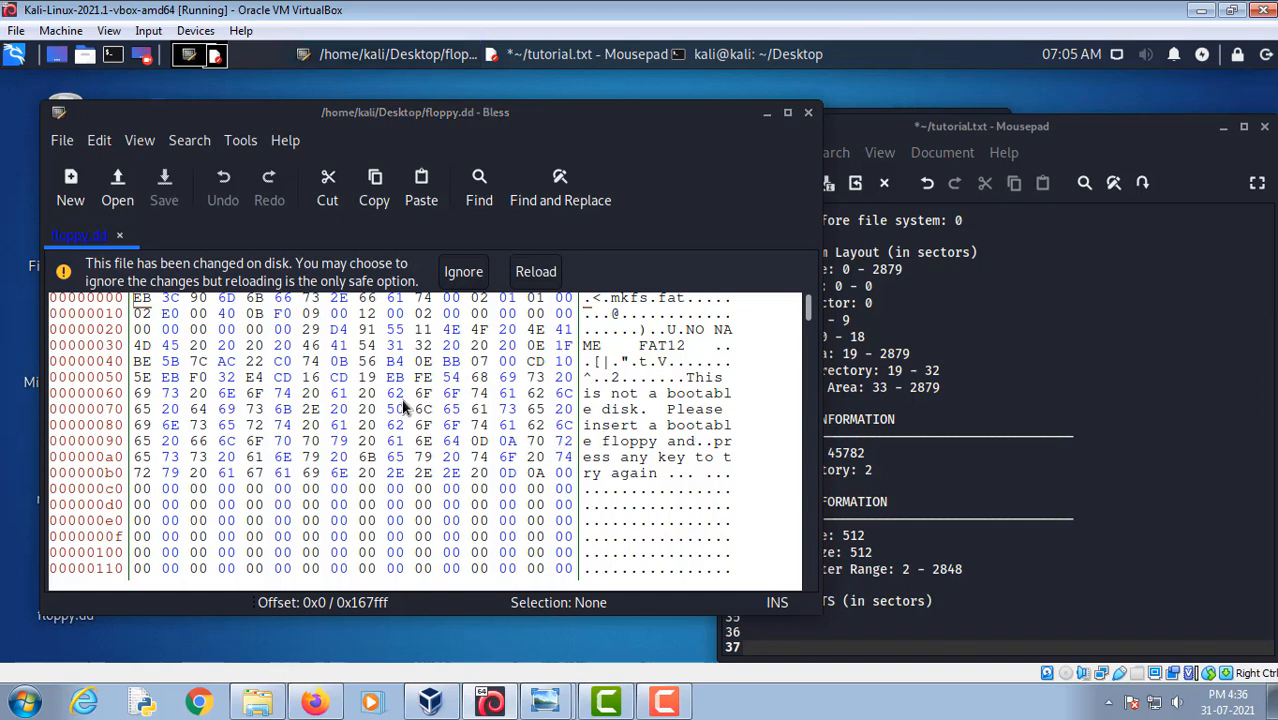
left_click(766, 114)
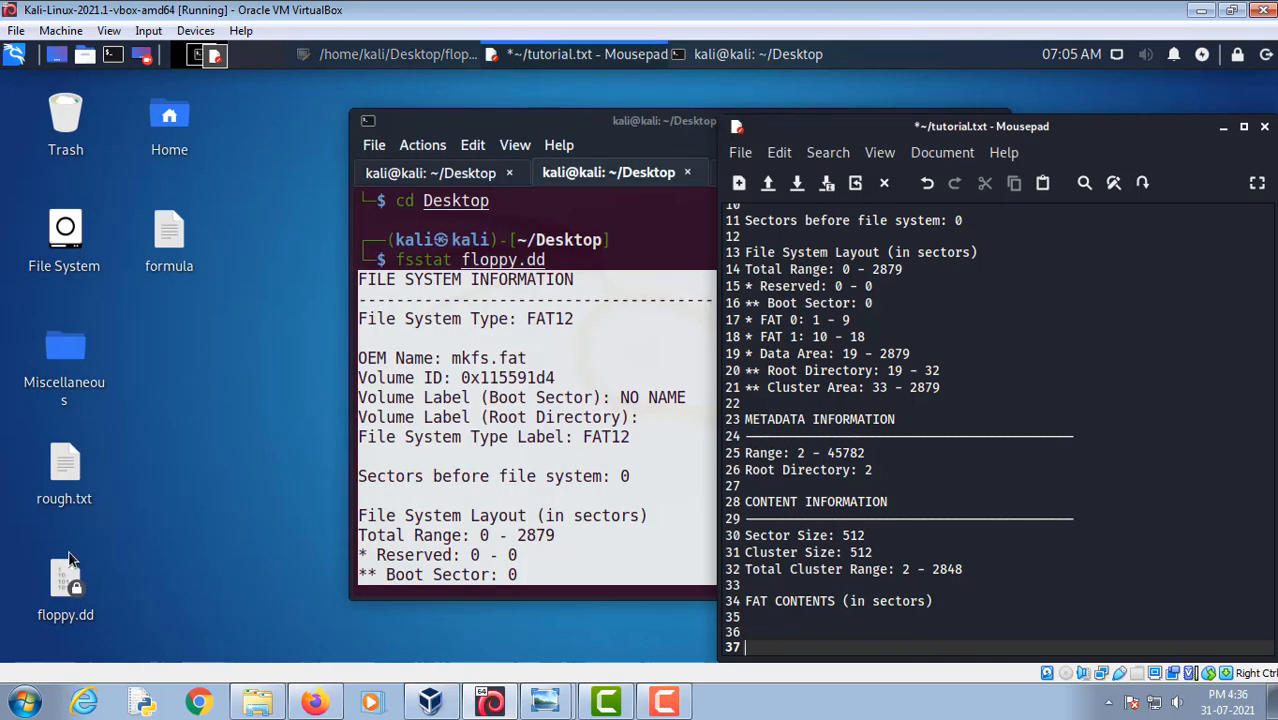
double_click(68, 462)
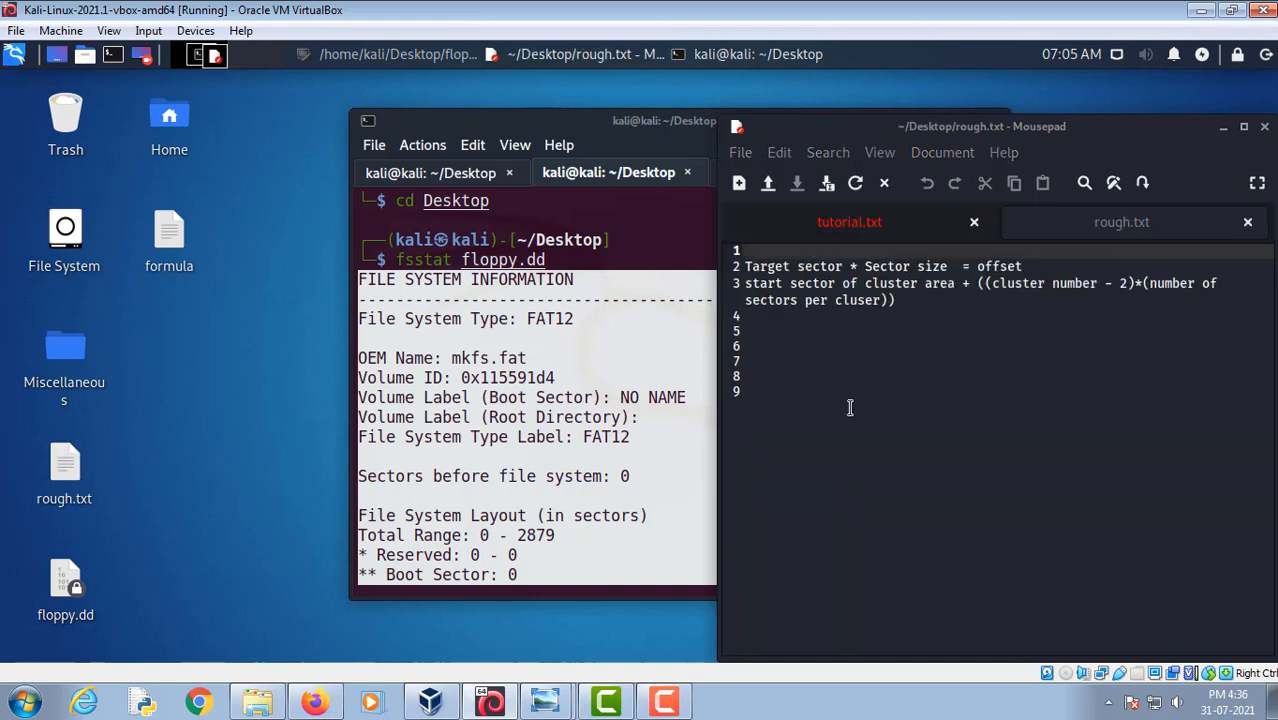
left_click_drag(912, 302, 703, 270)
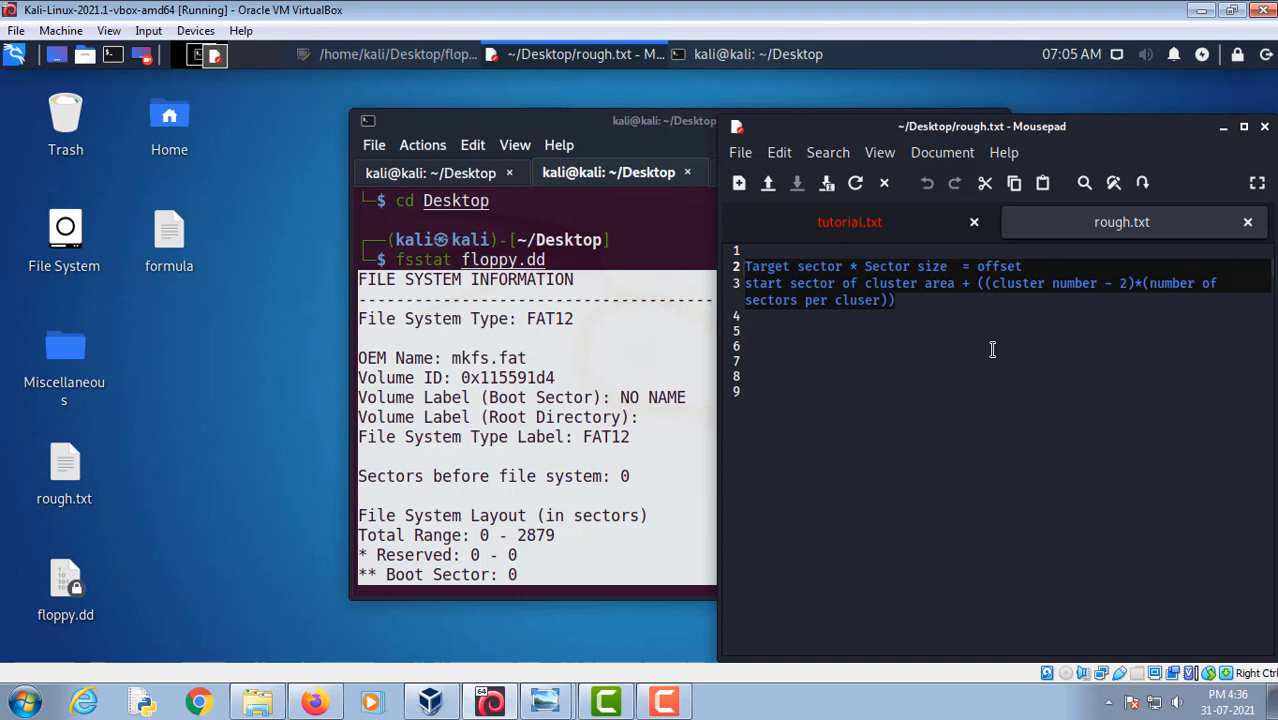
left_click(864, 222)
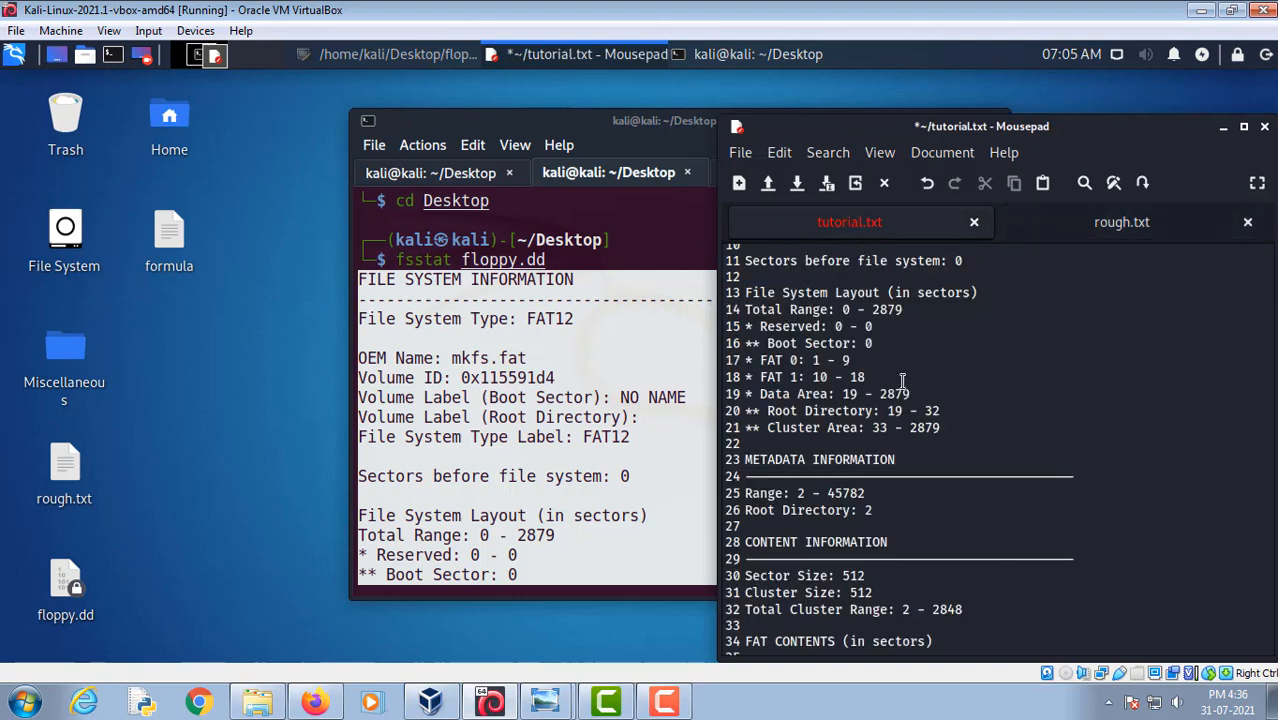
scroll(919, 620, "down", 2)
key("ctrl+v")
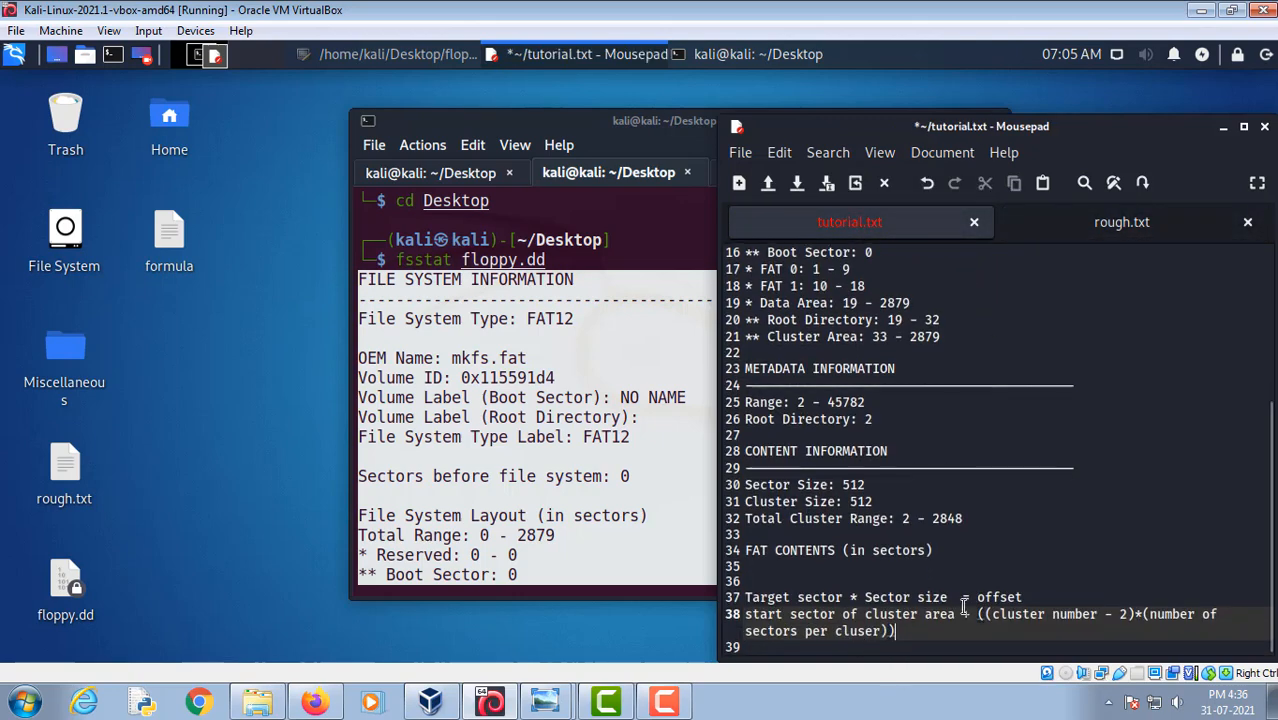
left_click(914, 567)
key("Return")
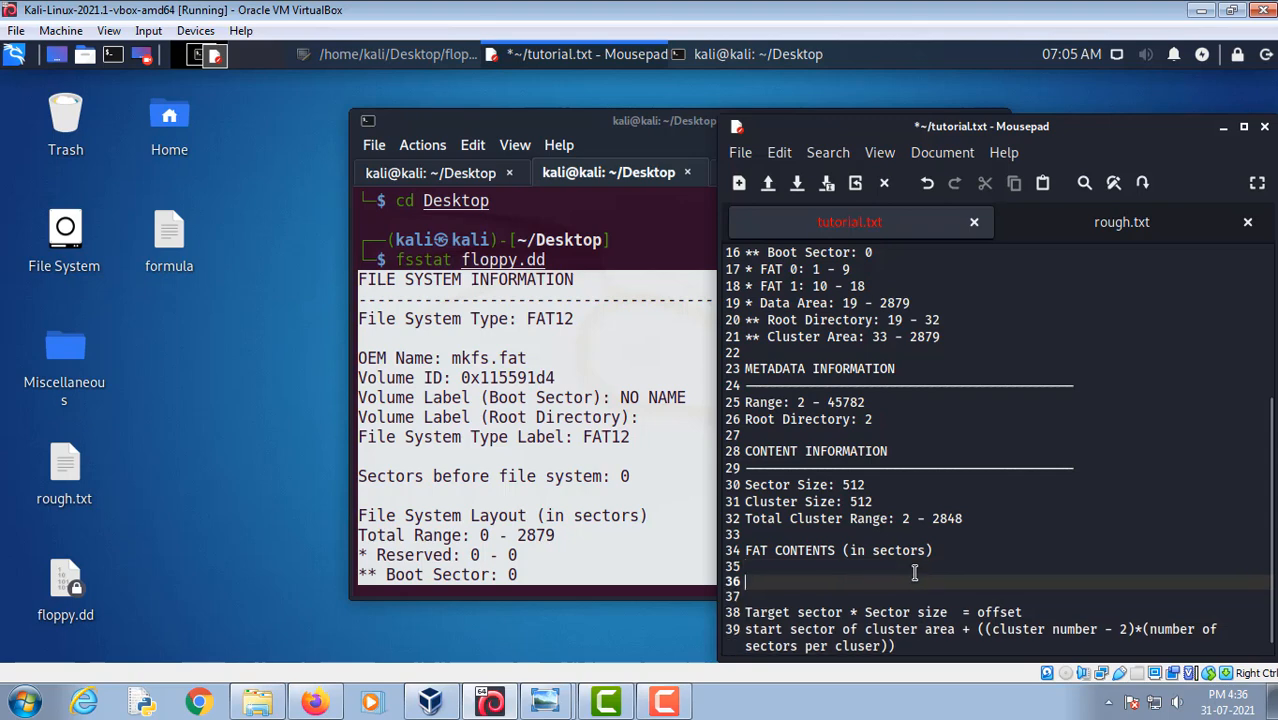
left_click(422, 121)
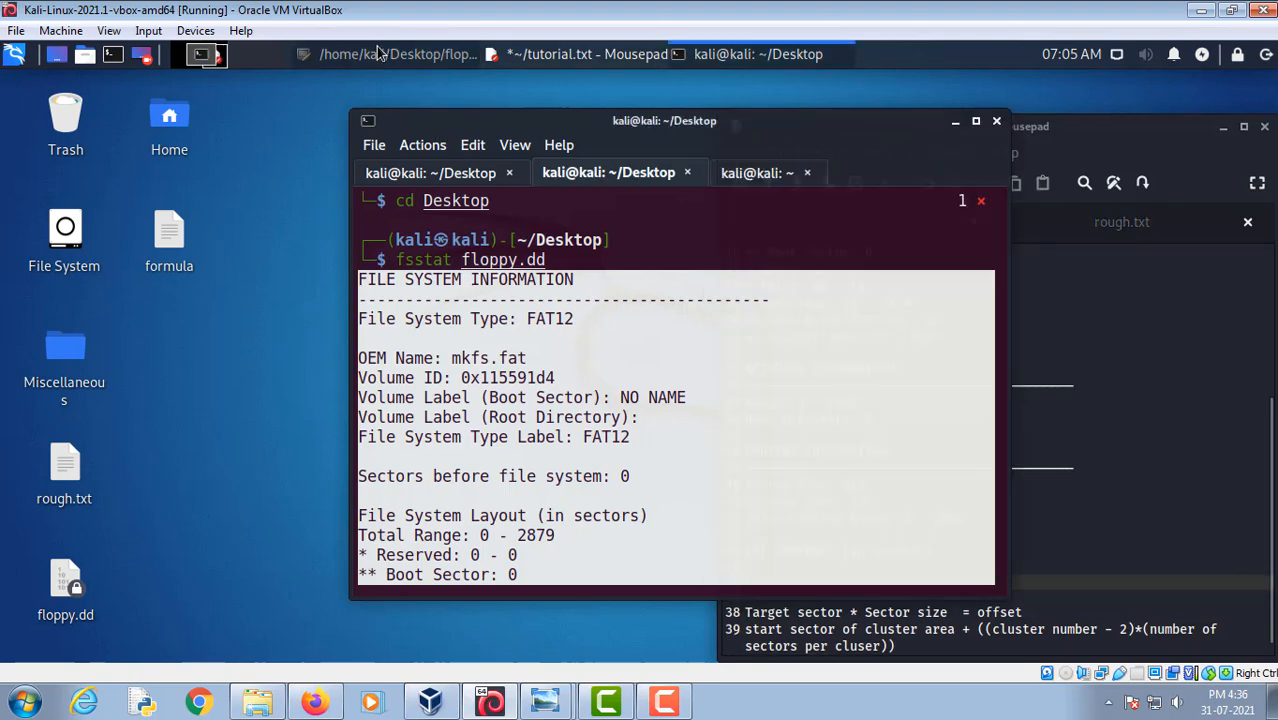
left_click(420, 60)
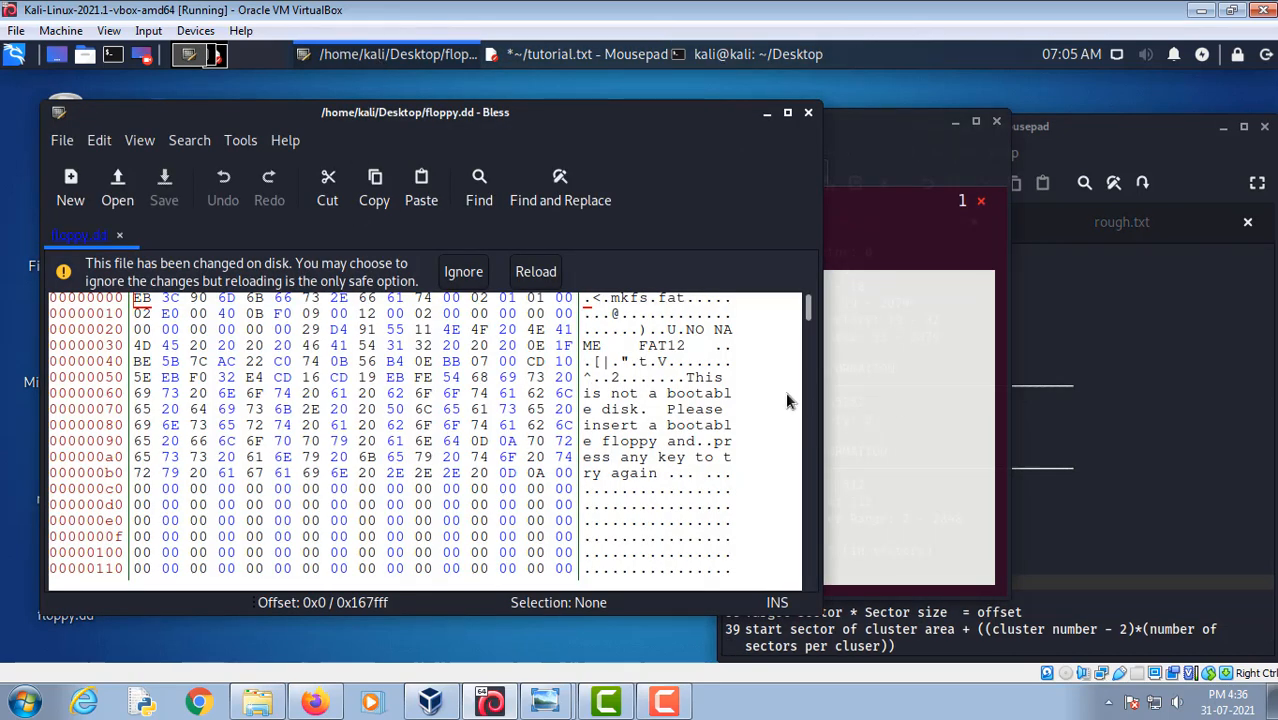
left_click(870, 365)
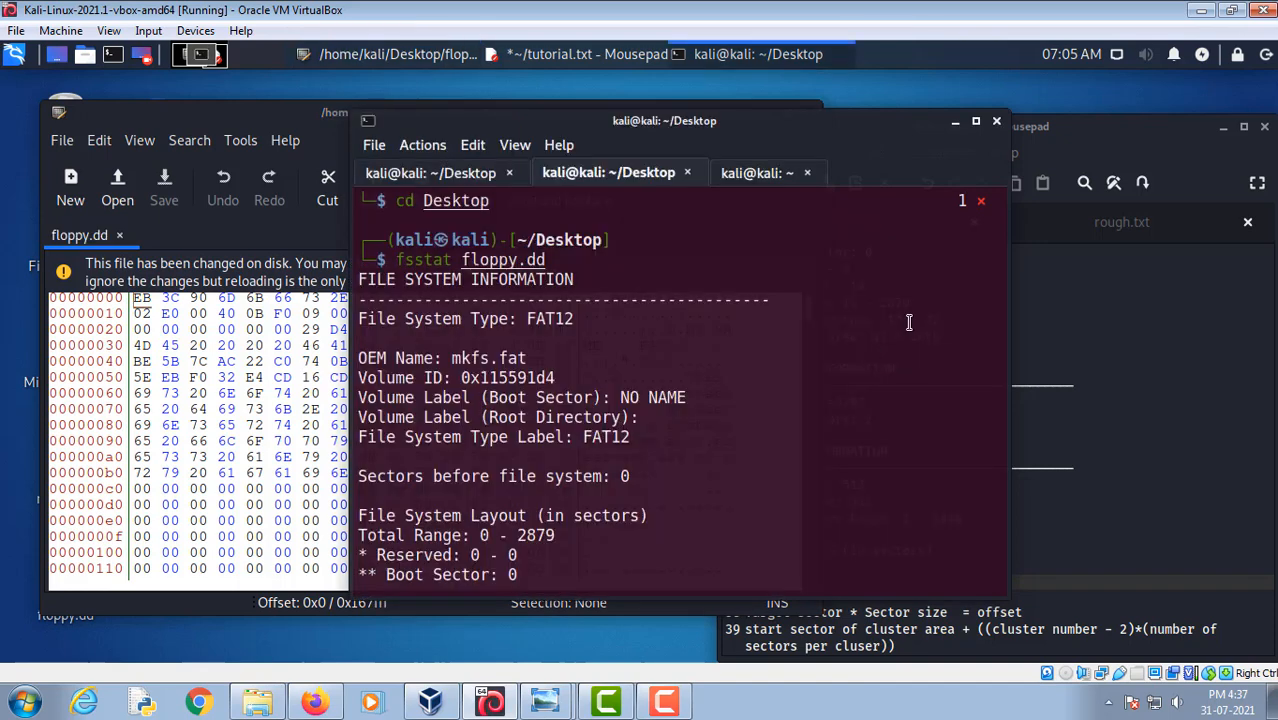
left_click(438, 172)
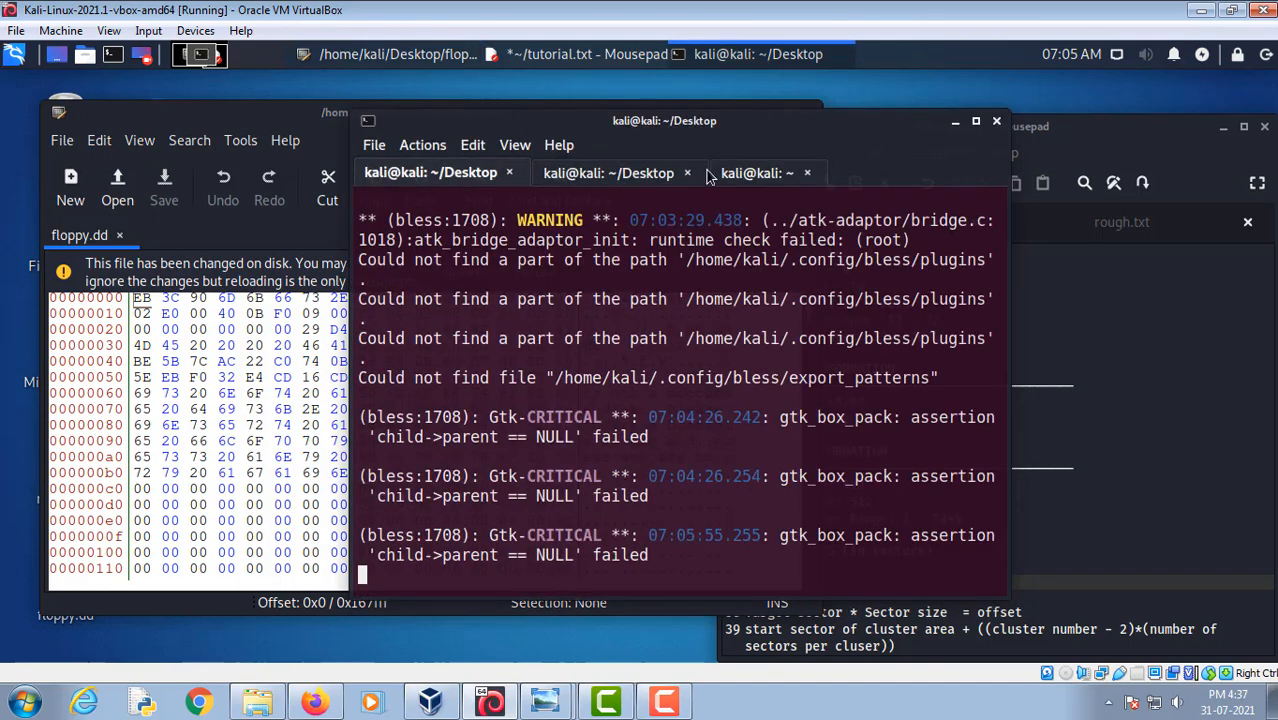
left_click(670, 180)
left_click(1072, 305)
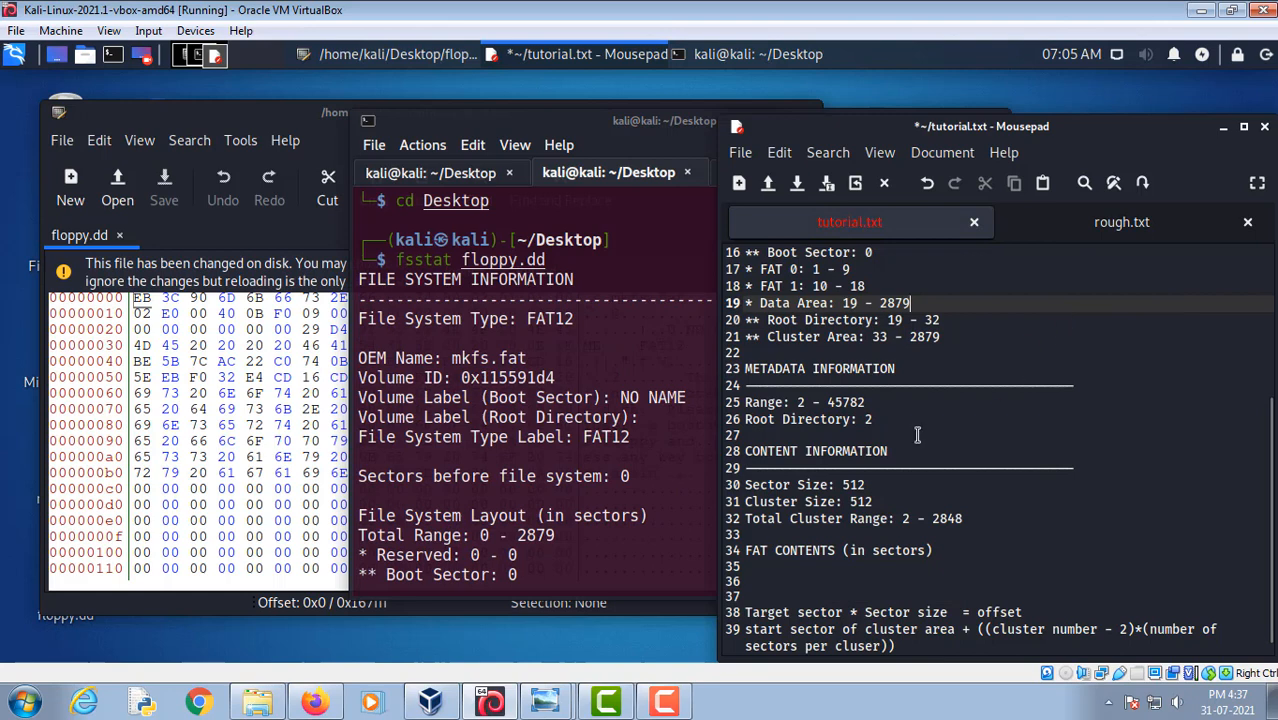
Copy the Data Area's start sector 19 to the blank line above the formulas and add a multiplication sign after it
scroll(916, 434, "down", 1)
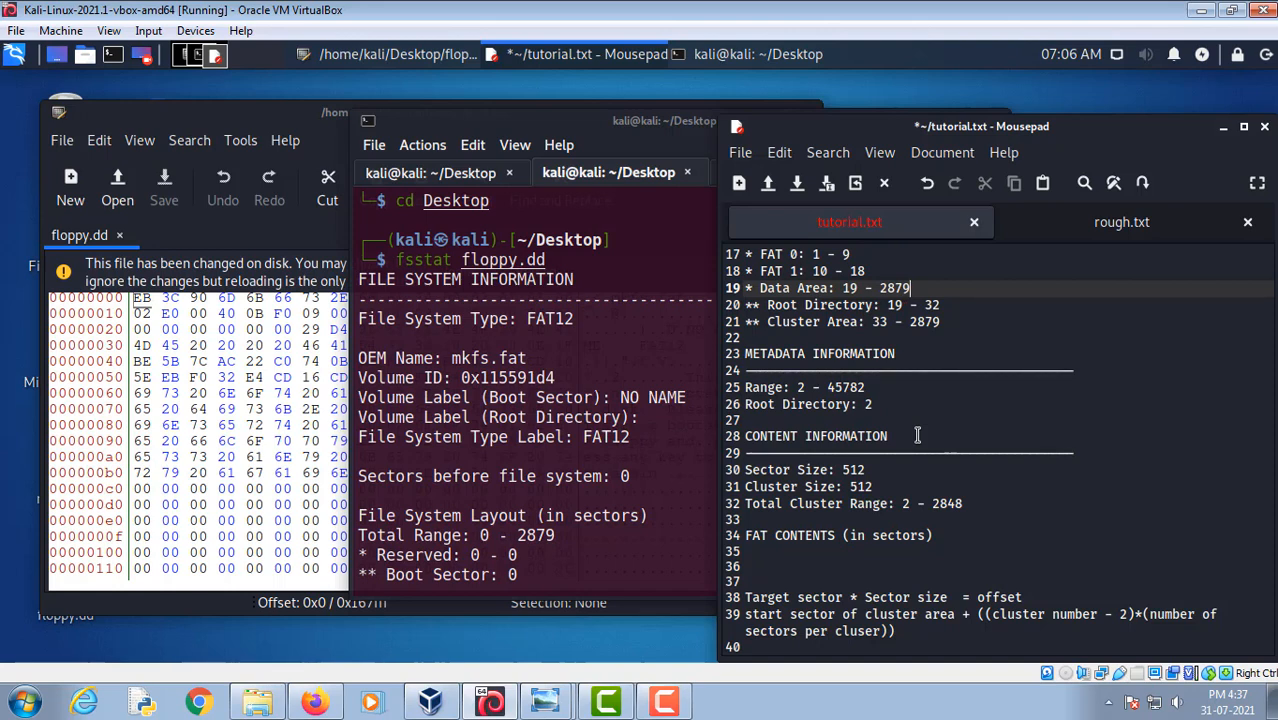
double_click(857, 288)
key("ctrl+c")
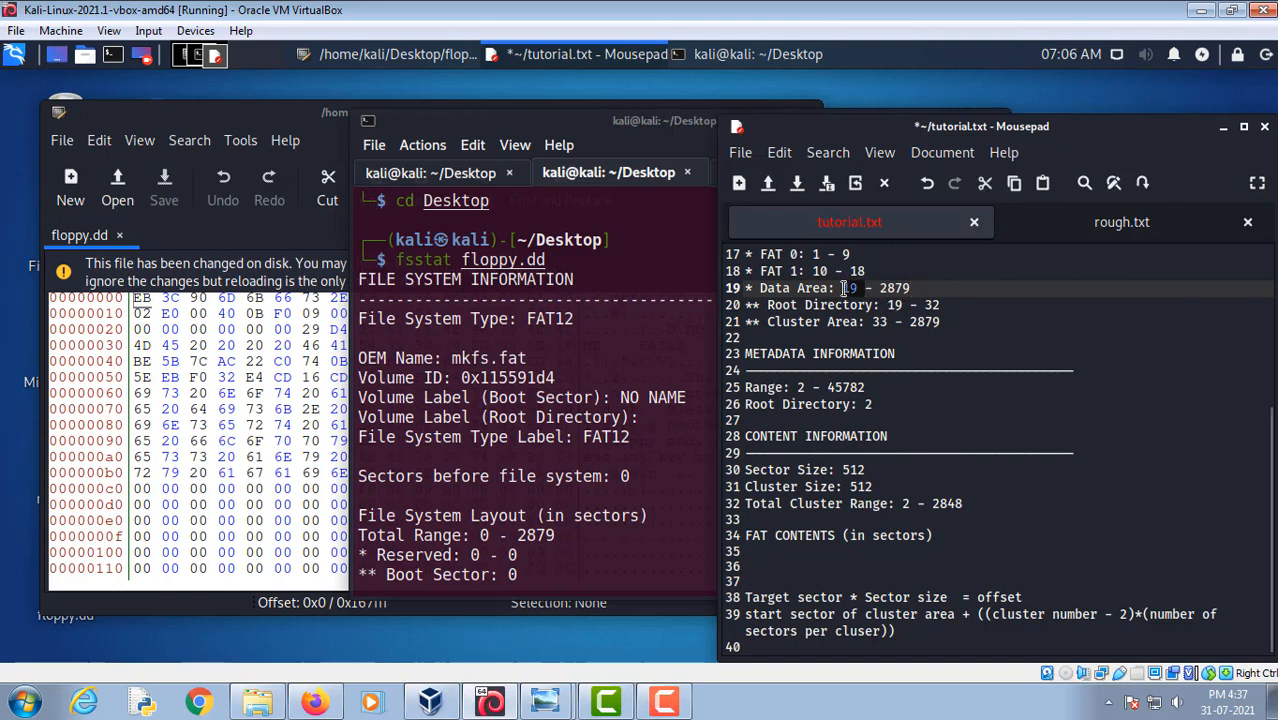
left_click(763, 567)
key("ctrl+v")
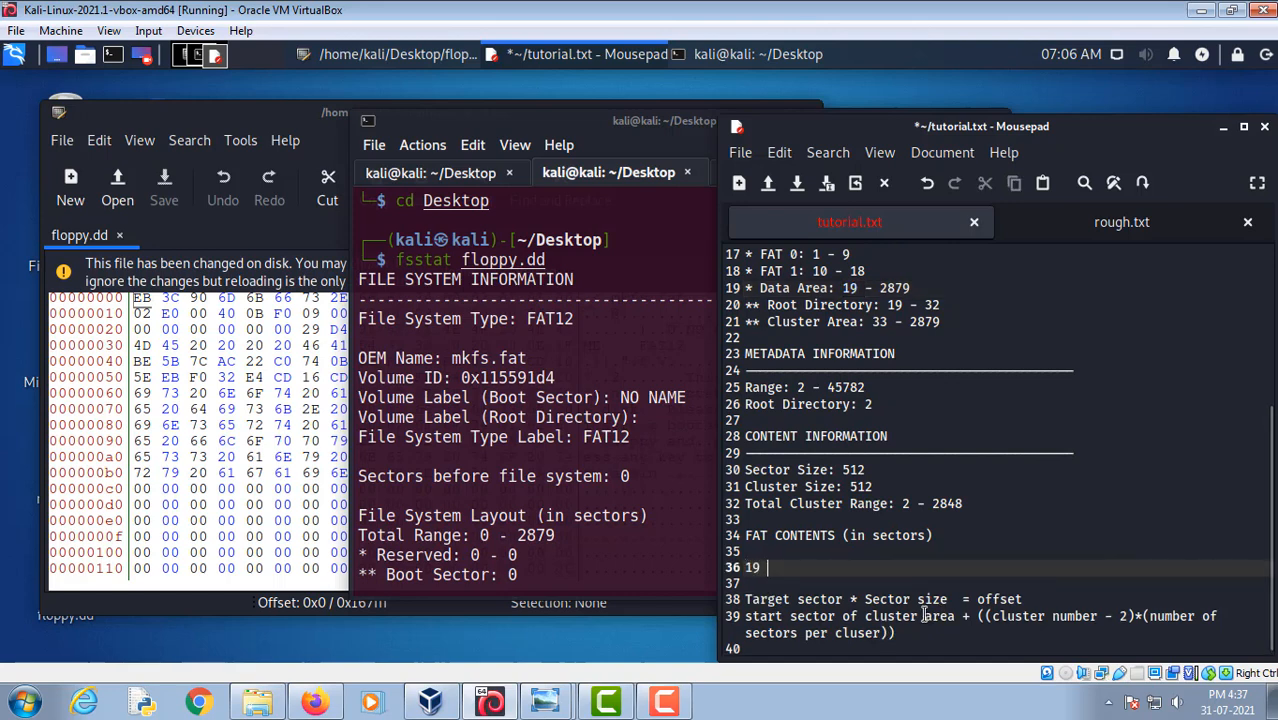
type("*")
Following the offset formula, complete the calculation line with the sector size so it reads 19 * 512 =
left_click_drag(947, 600, 738, 599)
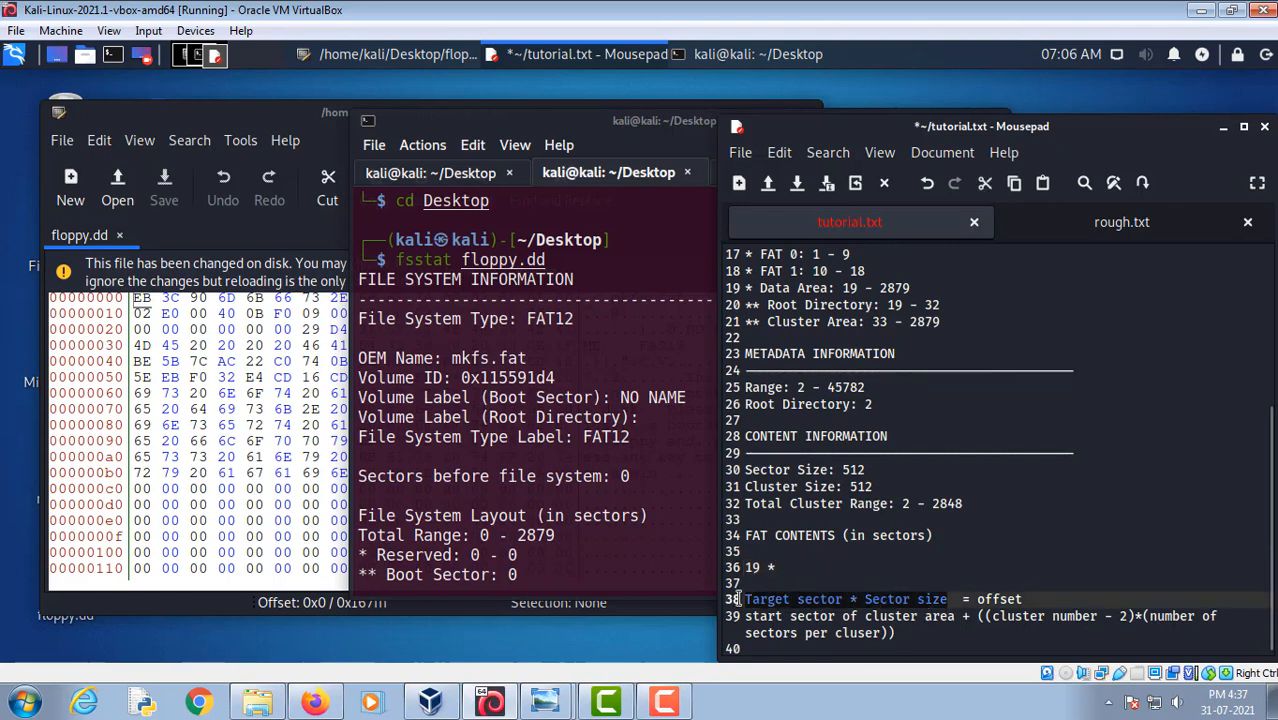
left_click_drag(1036, 599, 975, 600)
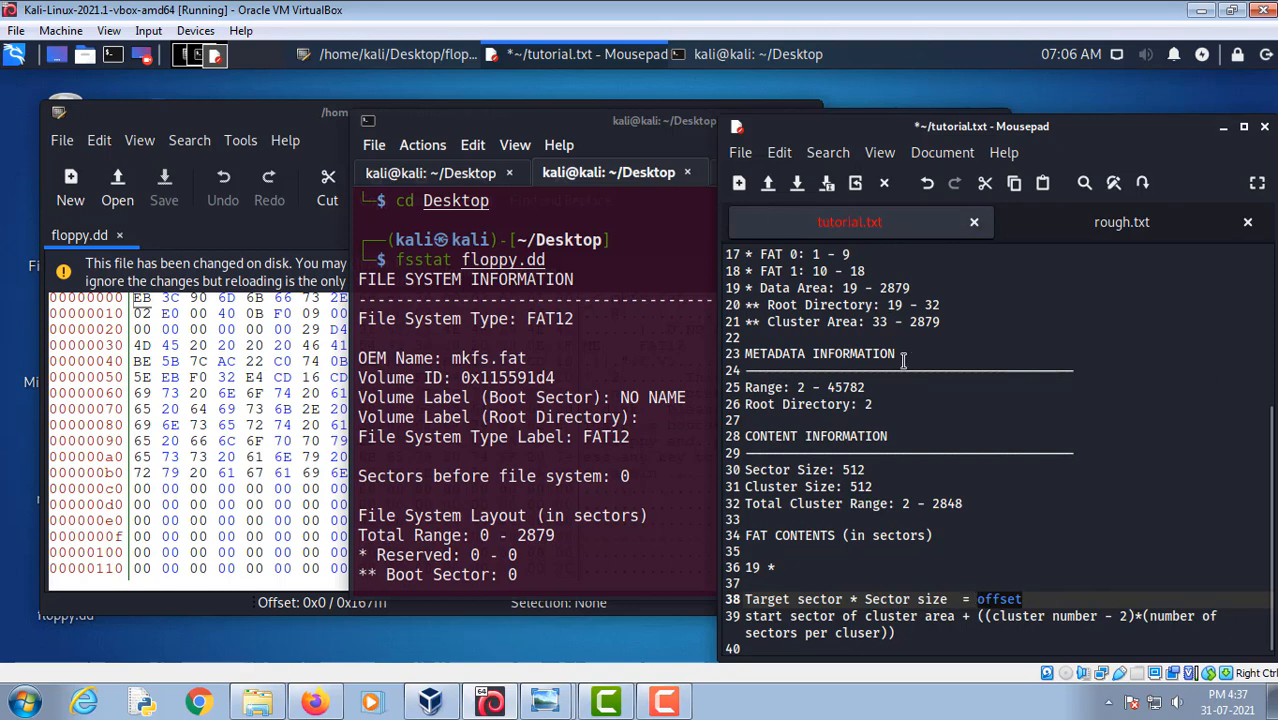
key("Up")
key("Up")
scroll(864, 352, "up", 3)
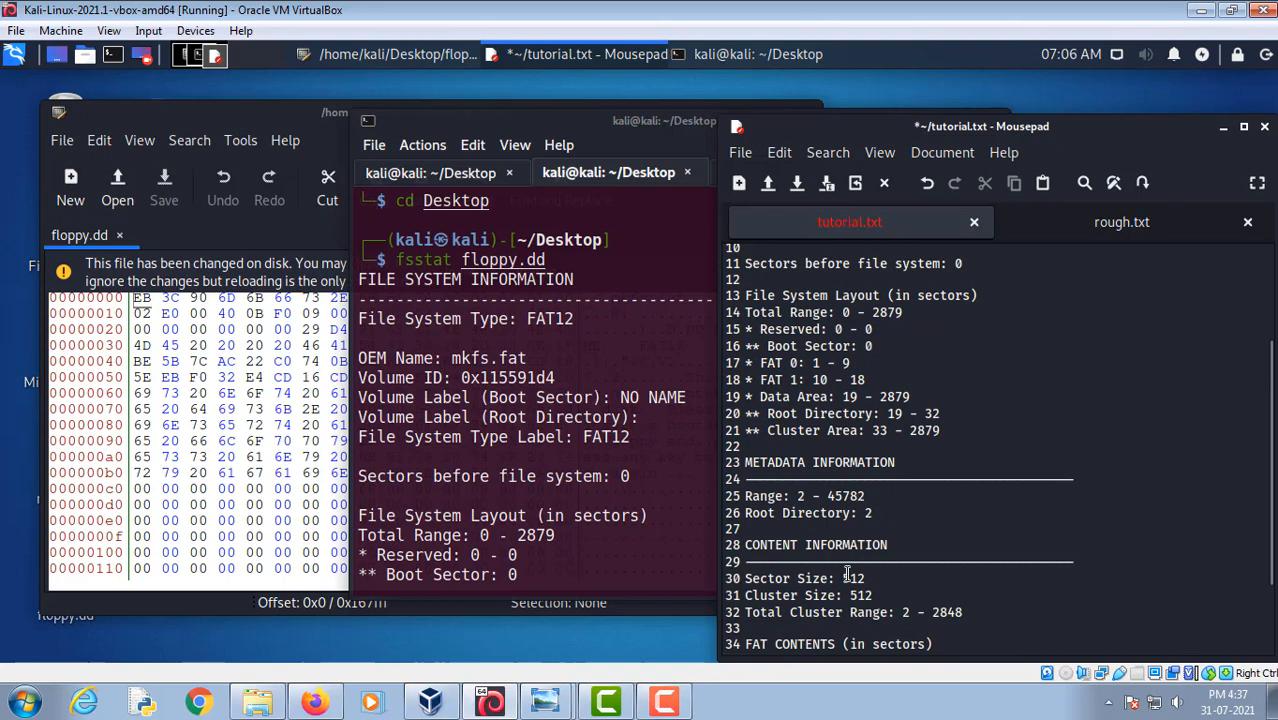
double_click(848, 578)
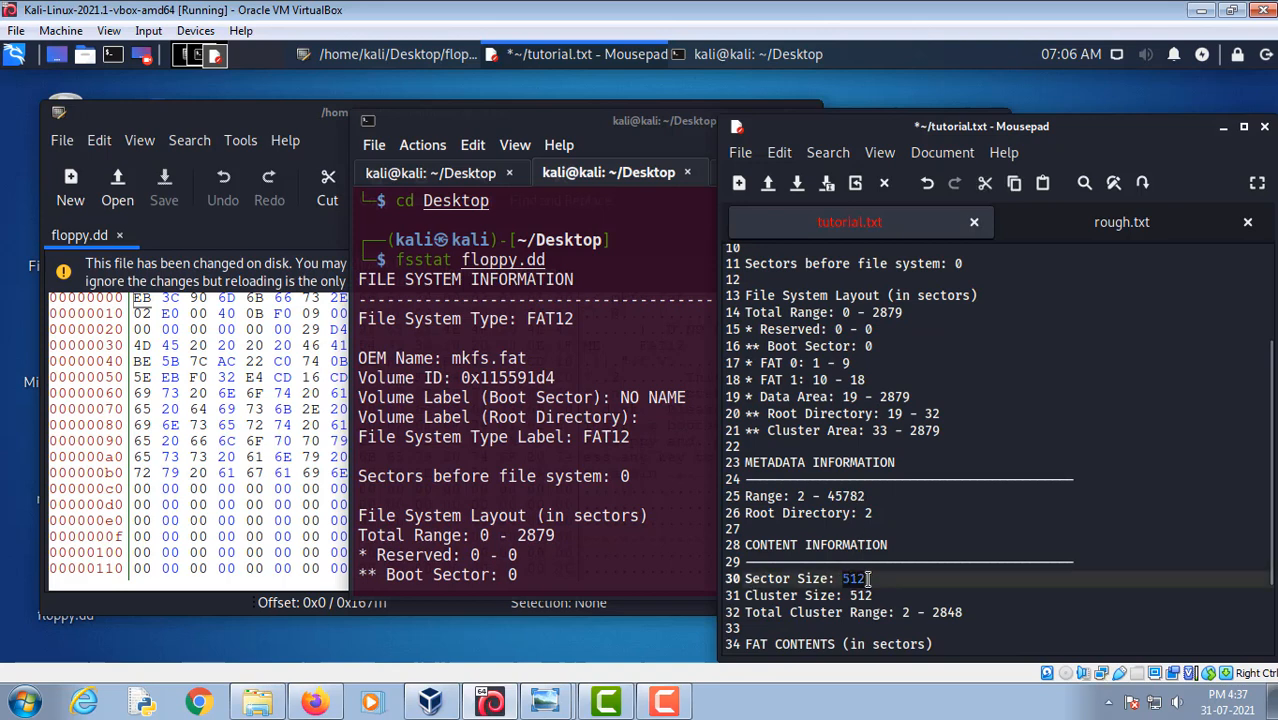
scroll(926, 536, "down", 3)
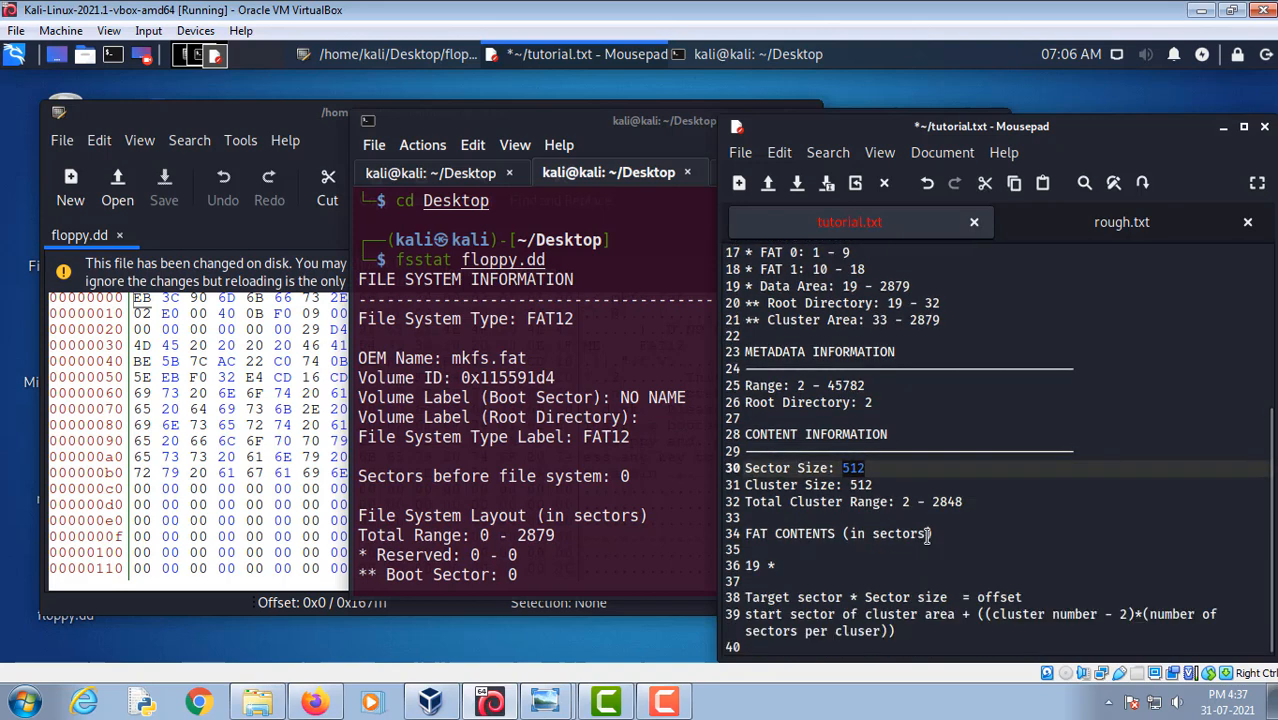
left_click(808, 562)
type("512 =")
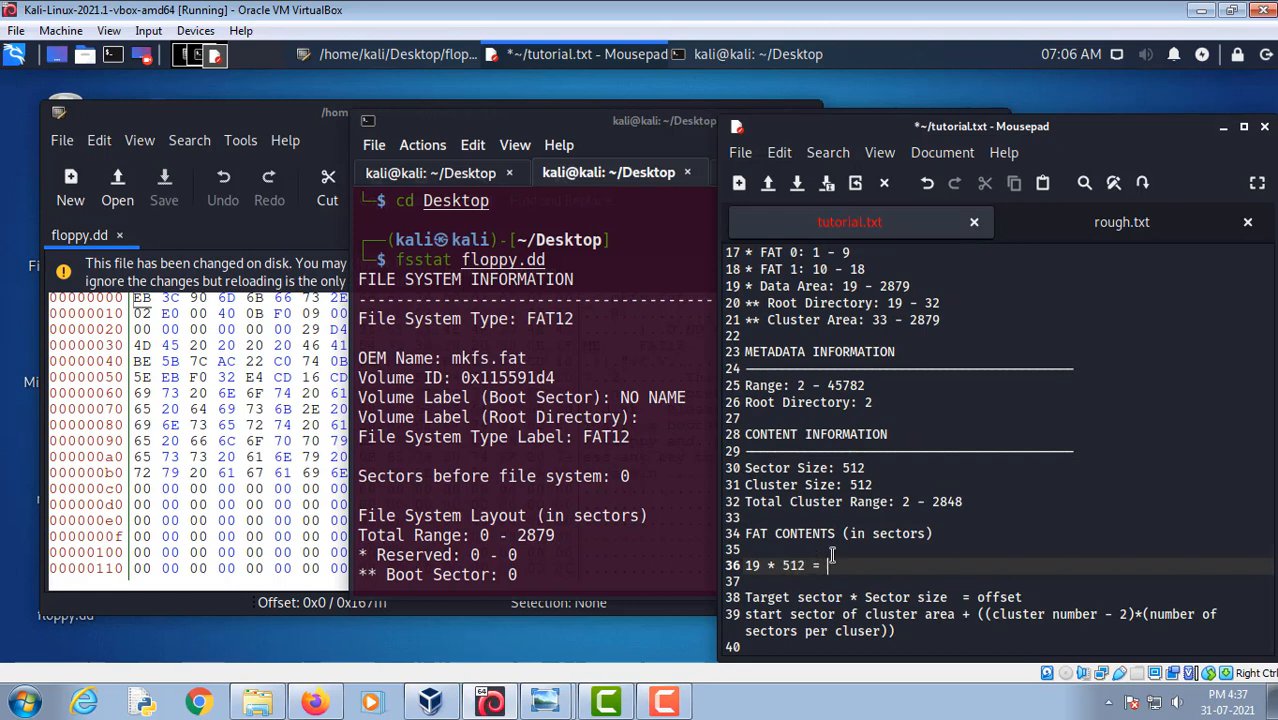
Launch gnome-calculator from the terminal session in the Desktop directory
left_click(665, 178)
left_click(758, 176)
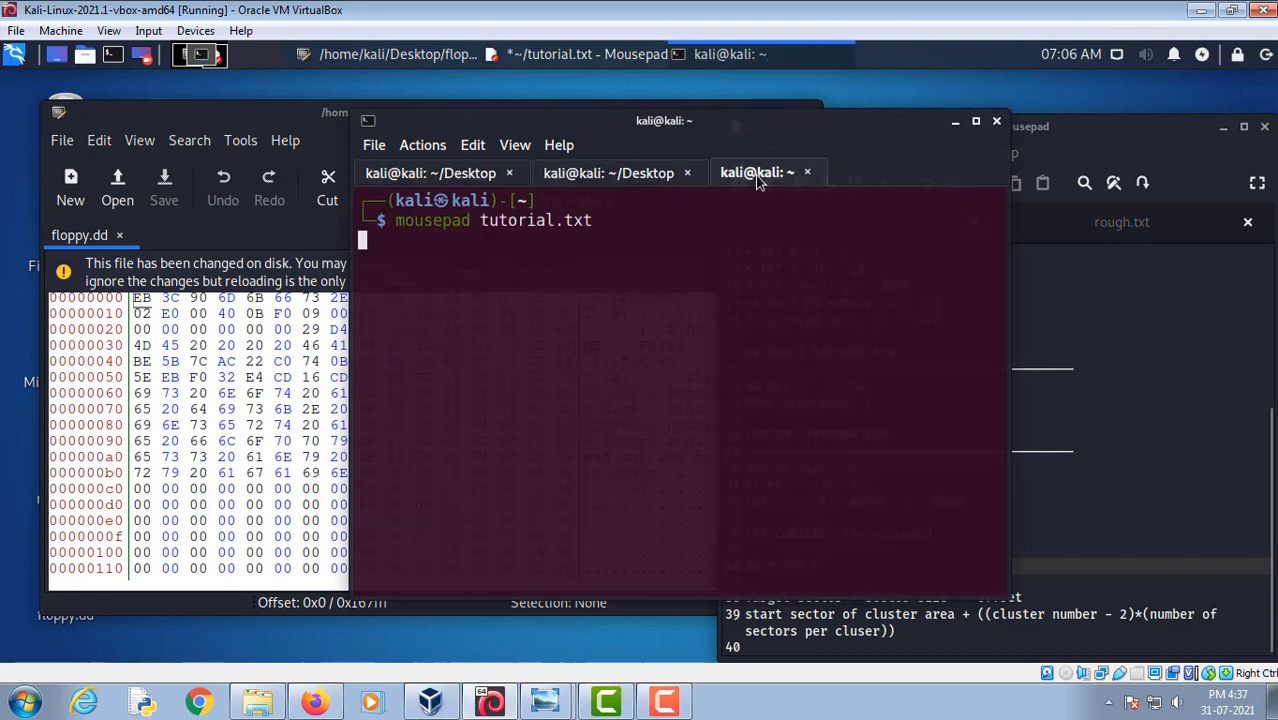
left_click(656, 178)
scroll(631, 586, "down", 8)
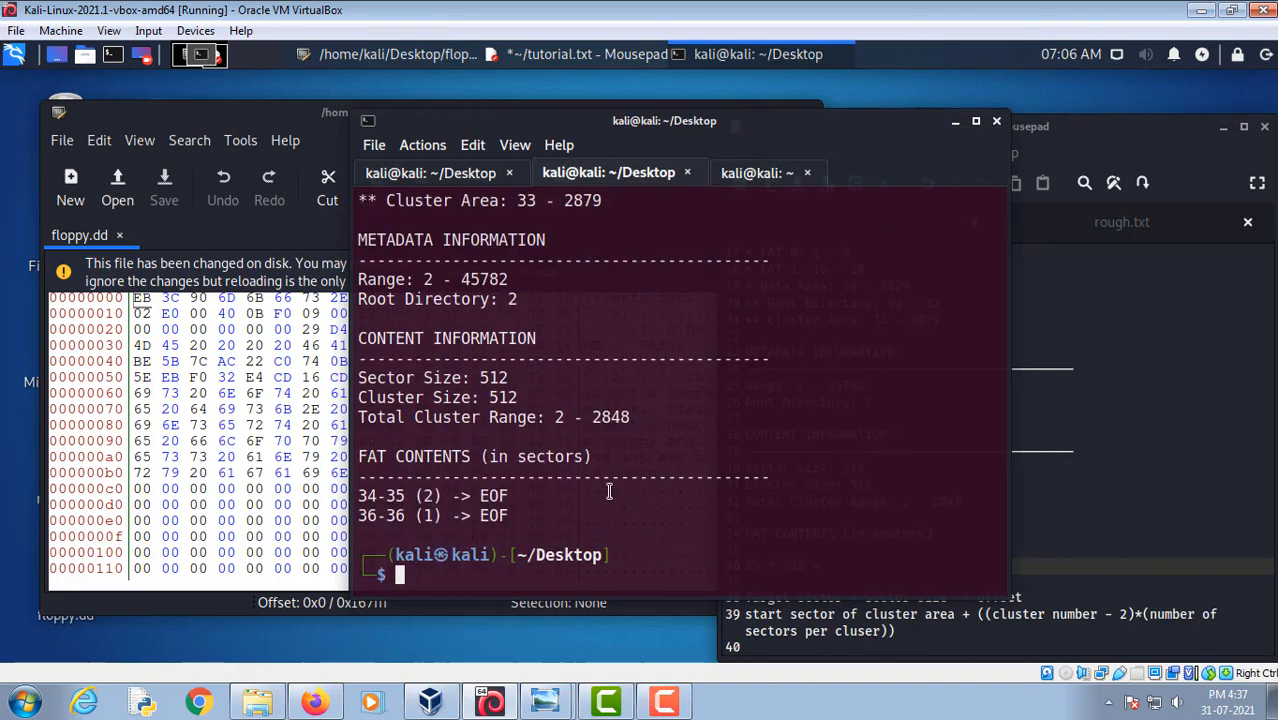
type("gnome-cal")
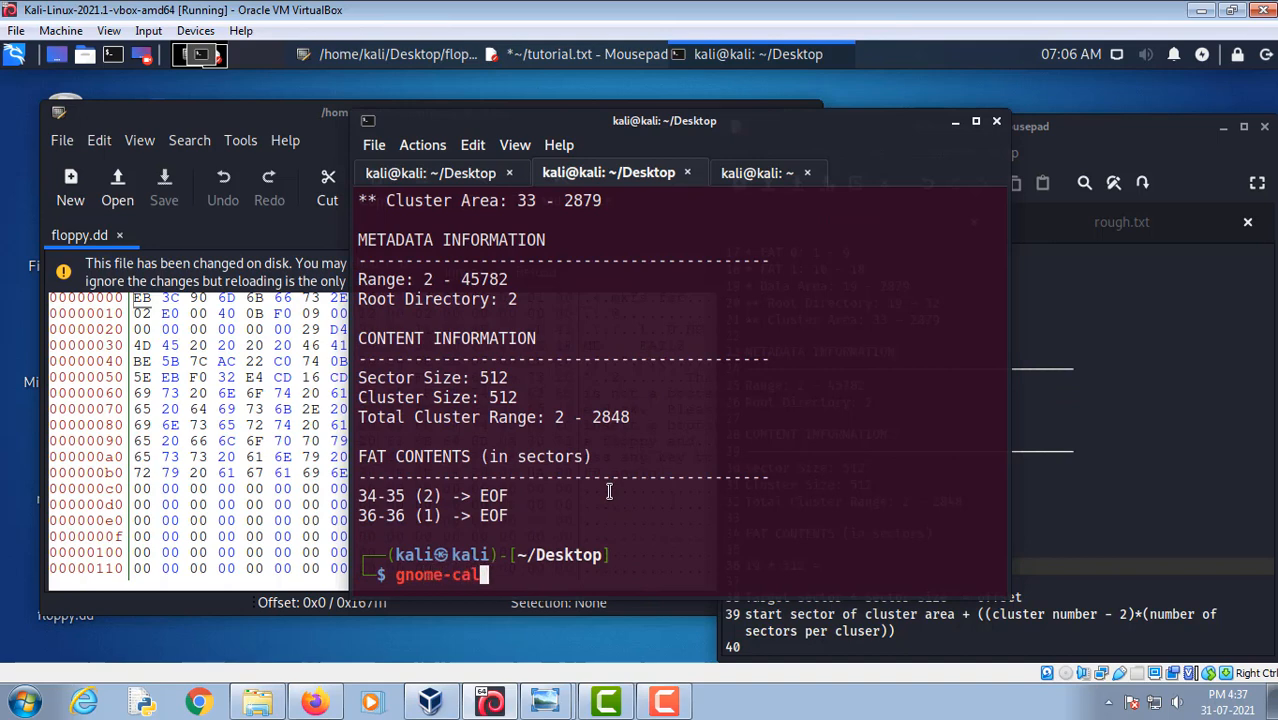
type("culator")
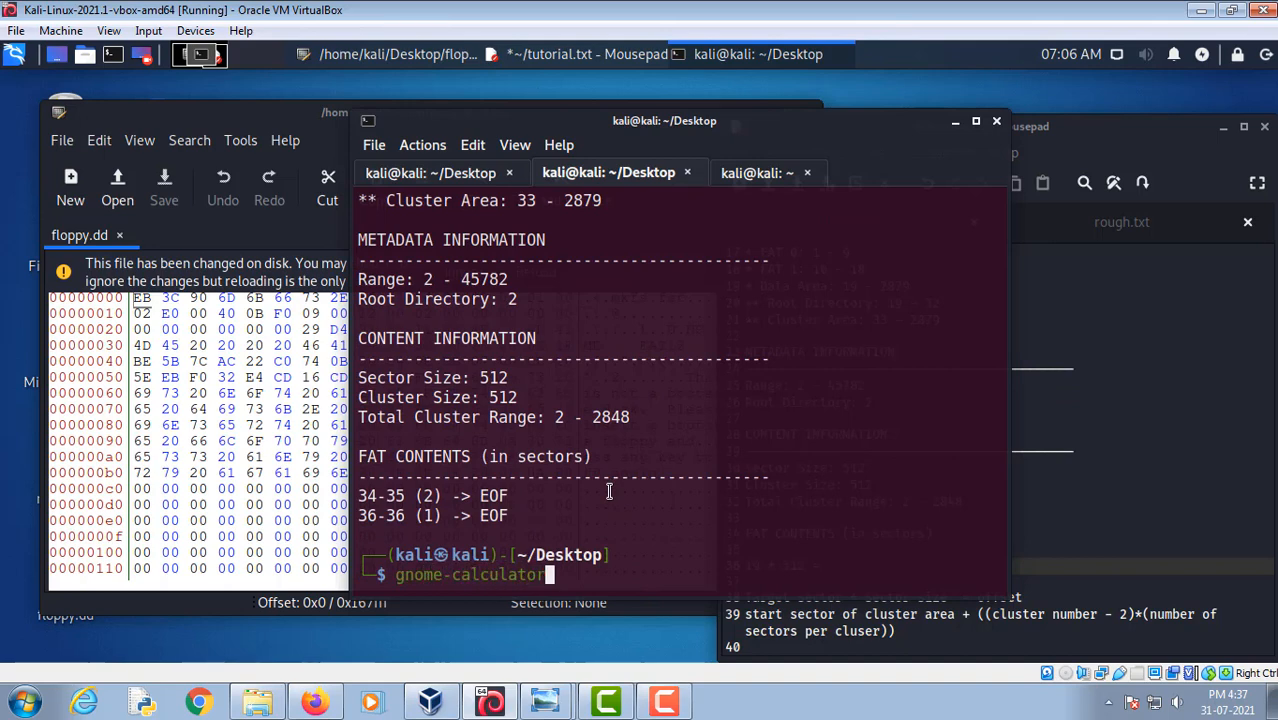
key("Return")
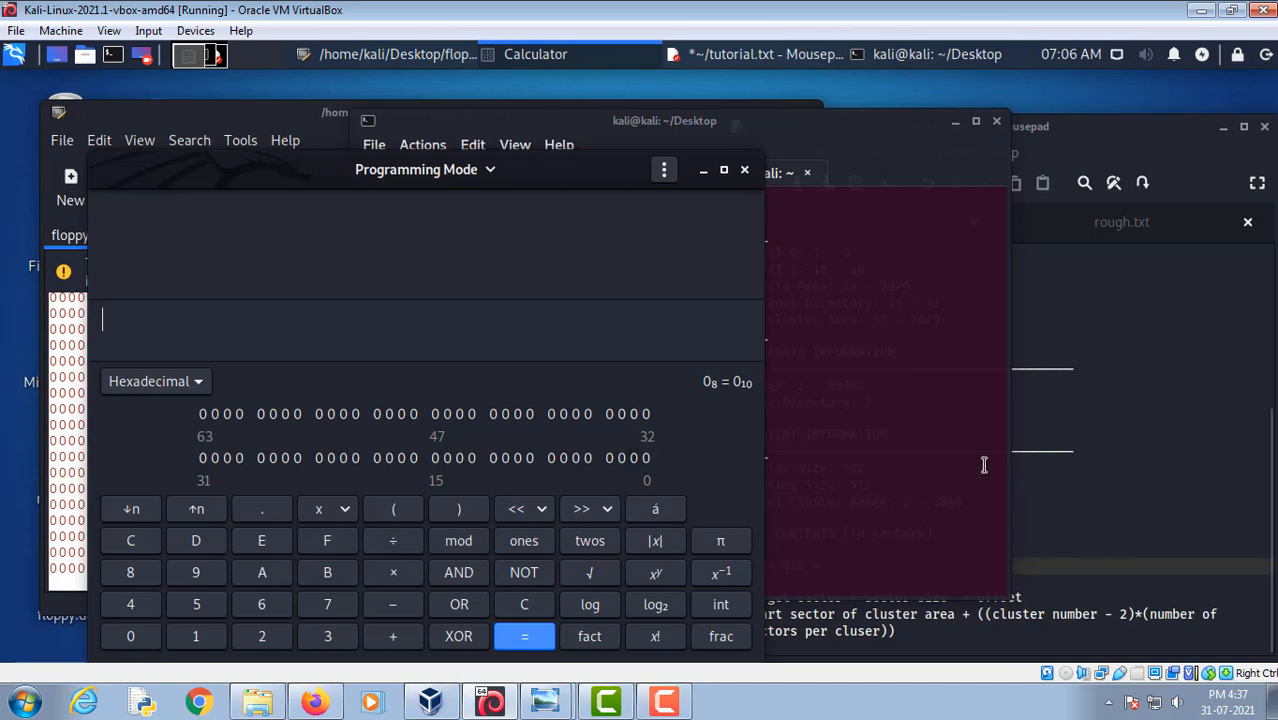
Copy the expression 19 * 512 from tutorial.txt into the calculator and evaluate it in decimal
left_click(913, 414)
left_click(1126, 399)
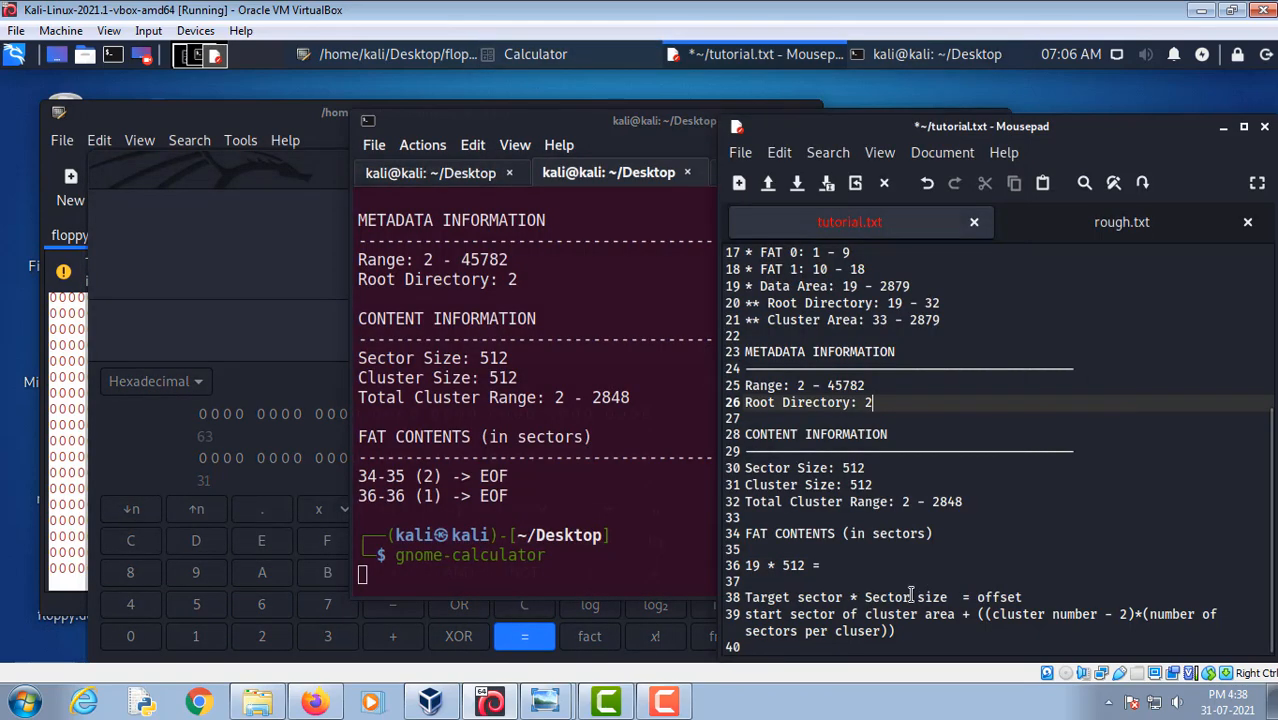
left_click_drag(805, 566, 745, 566)
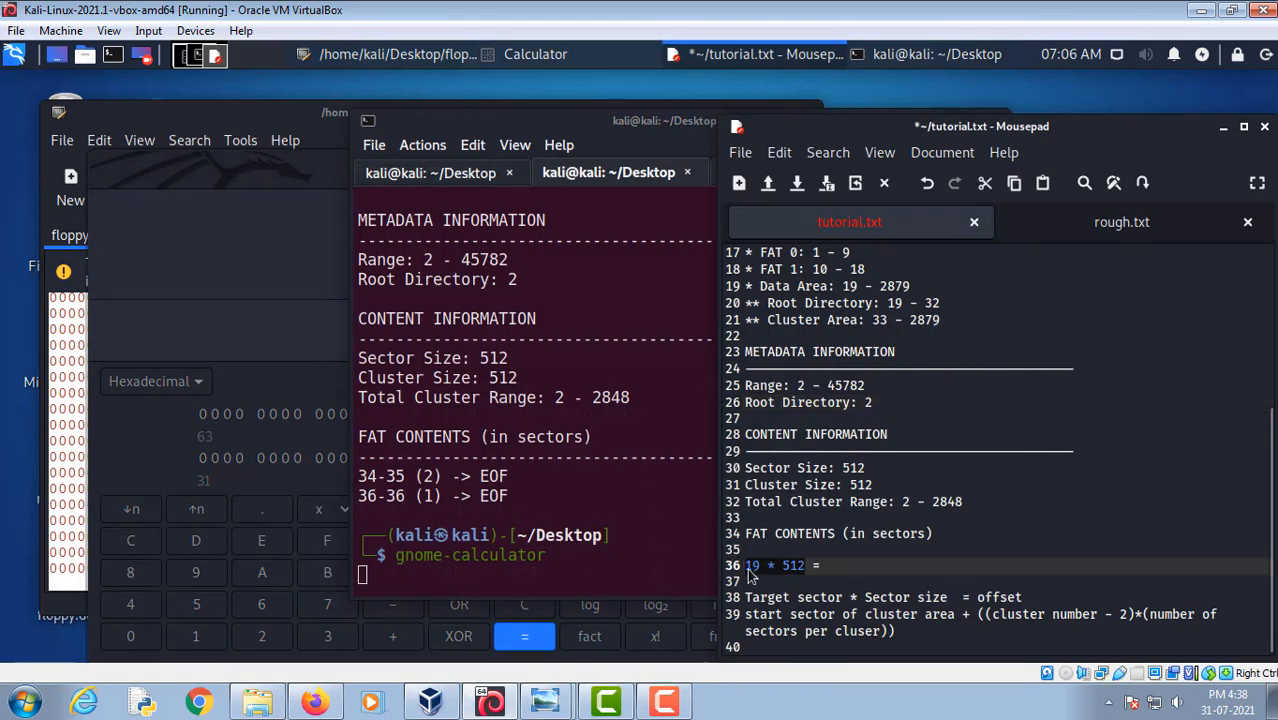
left_click(157, 325)
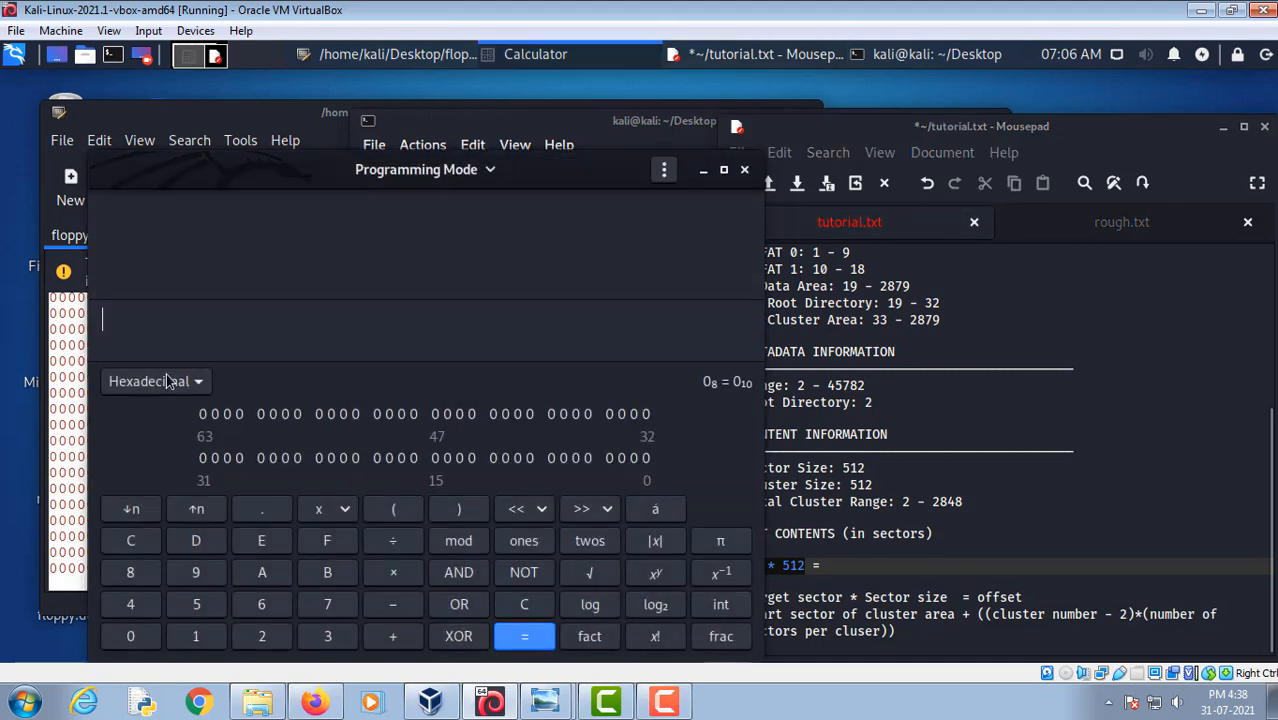
left_click(160, 381)
left_click(160, 362)
type("19 * 512")
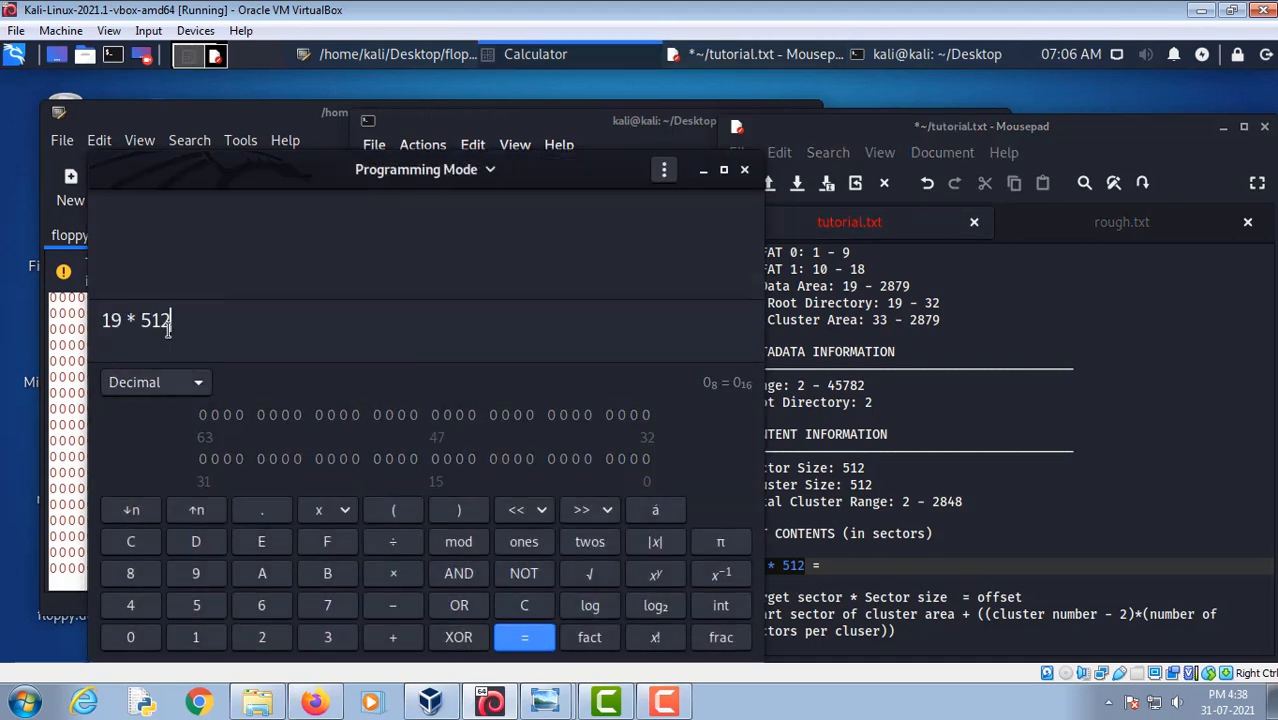
left_click(522, 641)
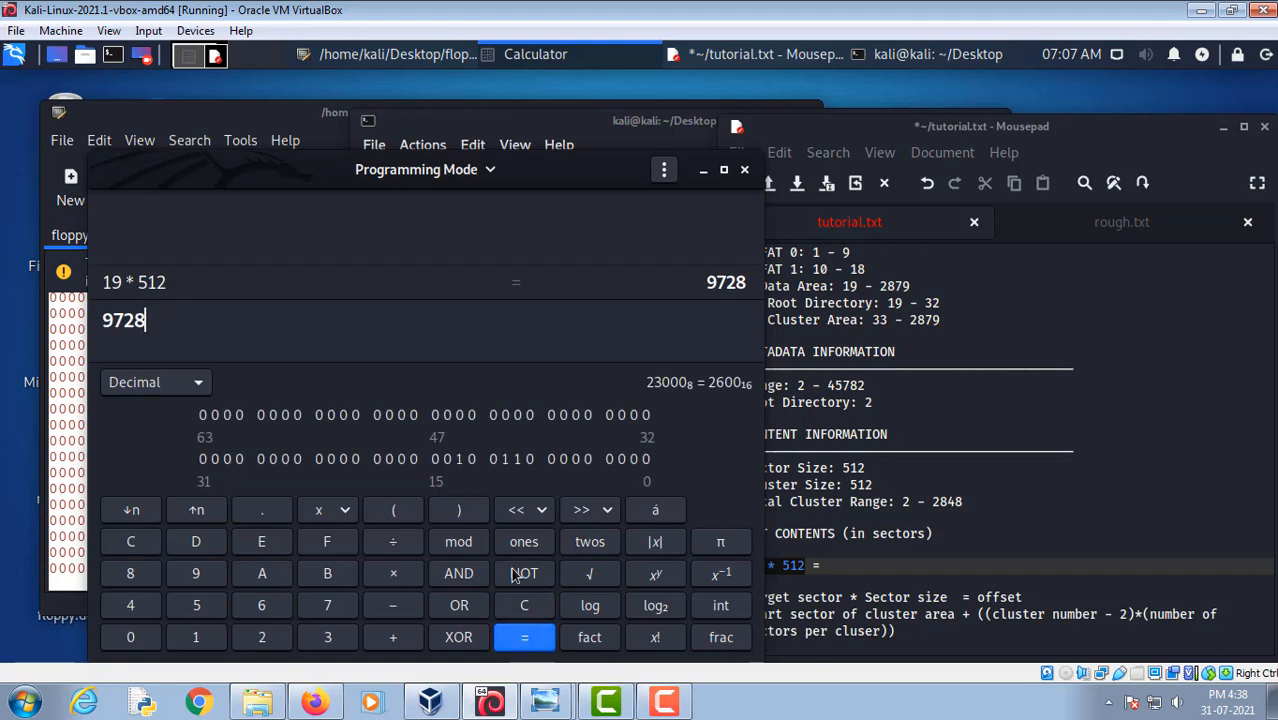
Copy the calculated 9728 after 19 * 512 = in tutorial.txt and add another equals sign
double_click(150, 320)
key("ctrl+c")
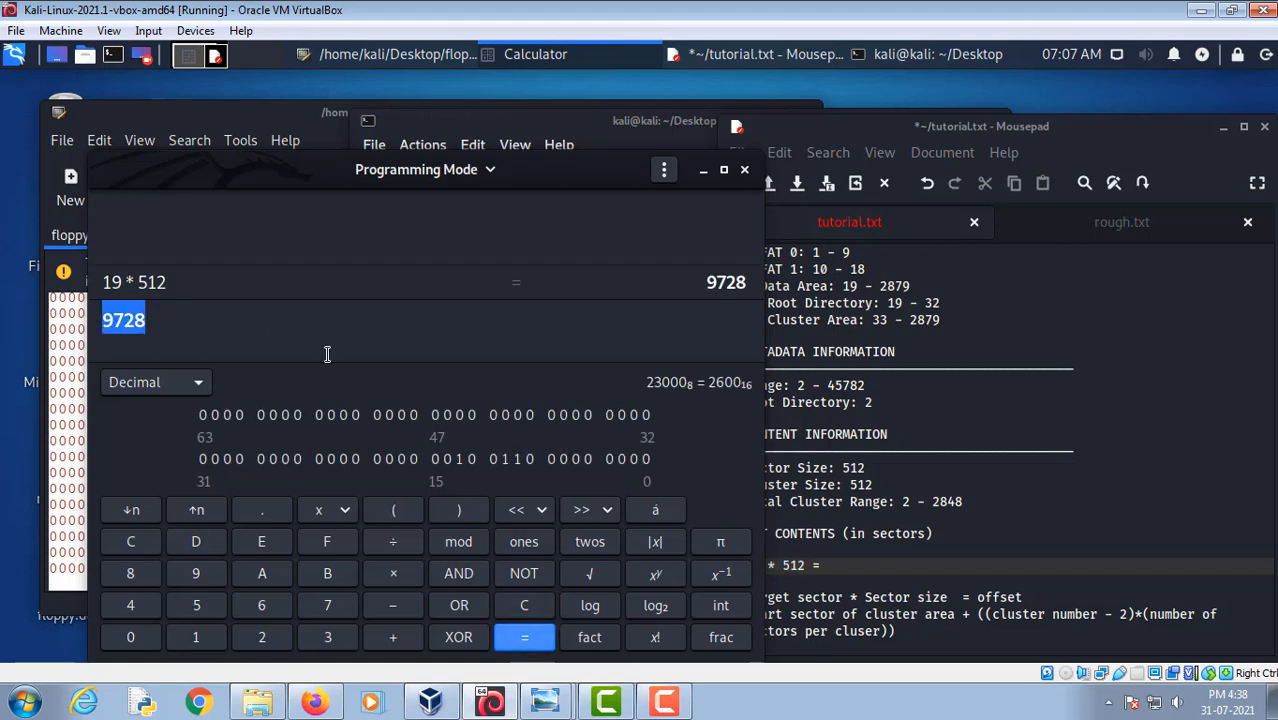
left_click(840, 566)
key("ctrl+v")
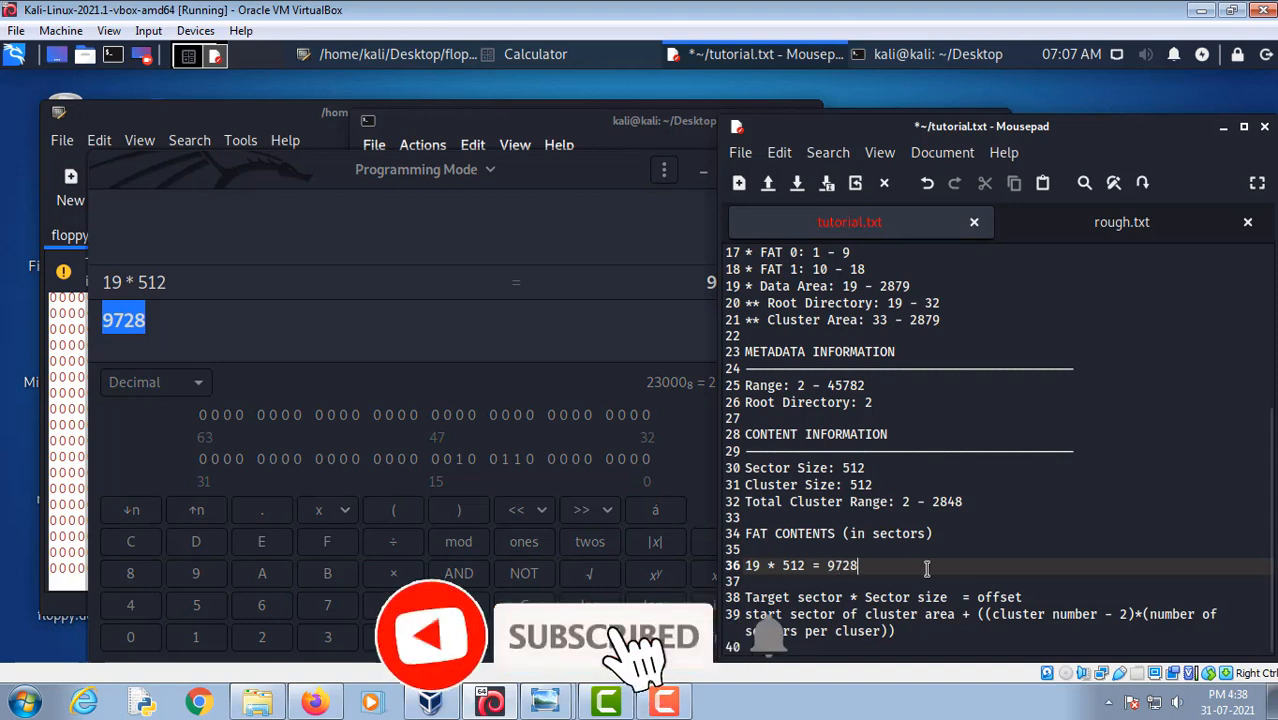
type("=")
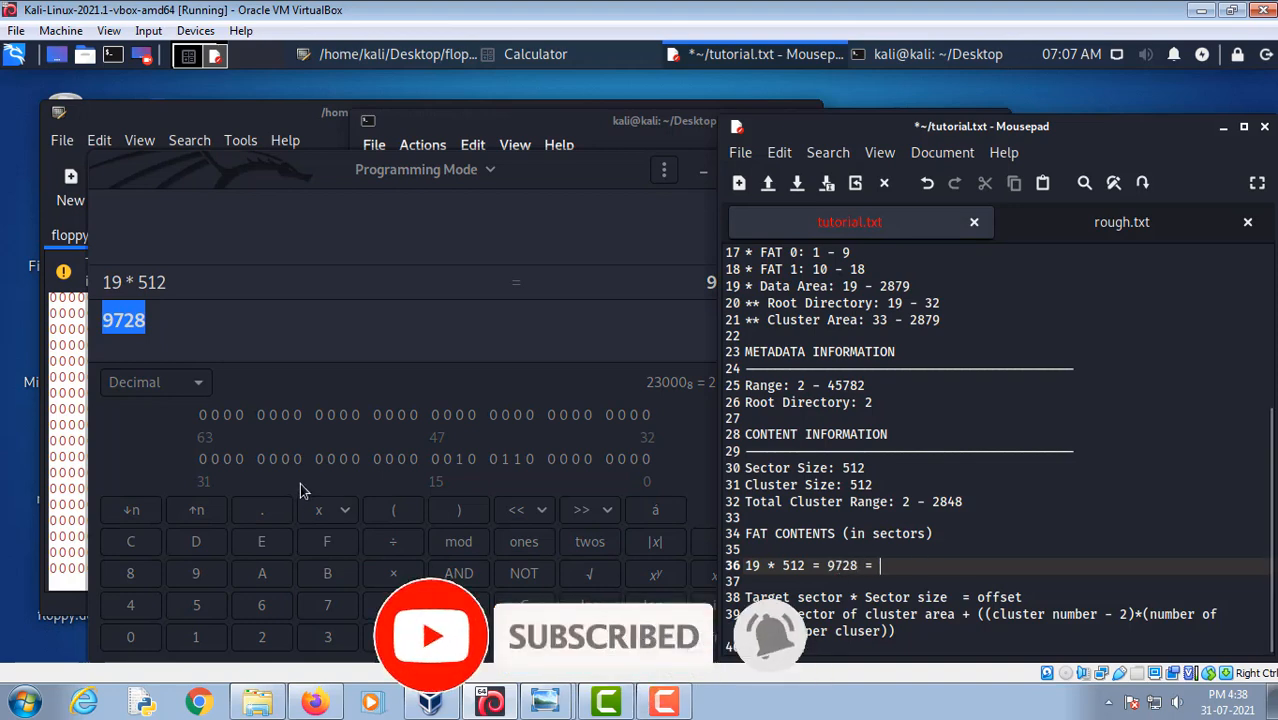
Try to convert the decimal offset 9728 to hexadecimal in the calculator
left_click(257, 410)
left_click(180, 388)
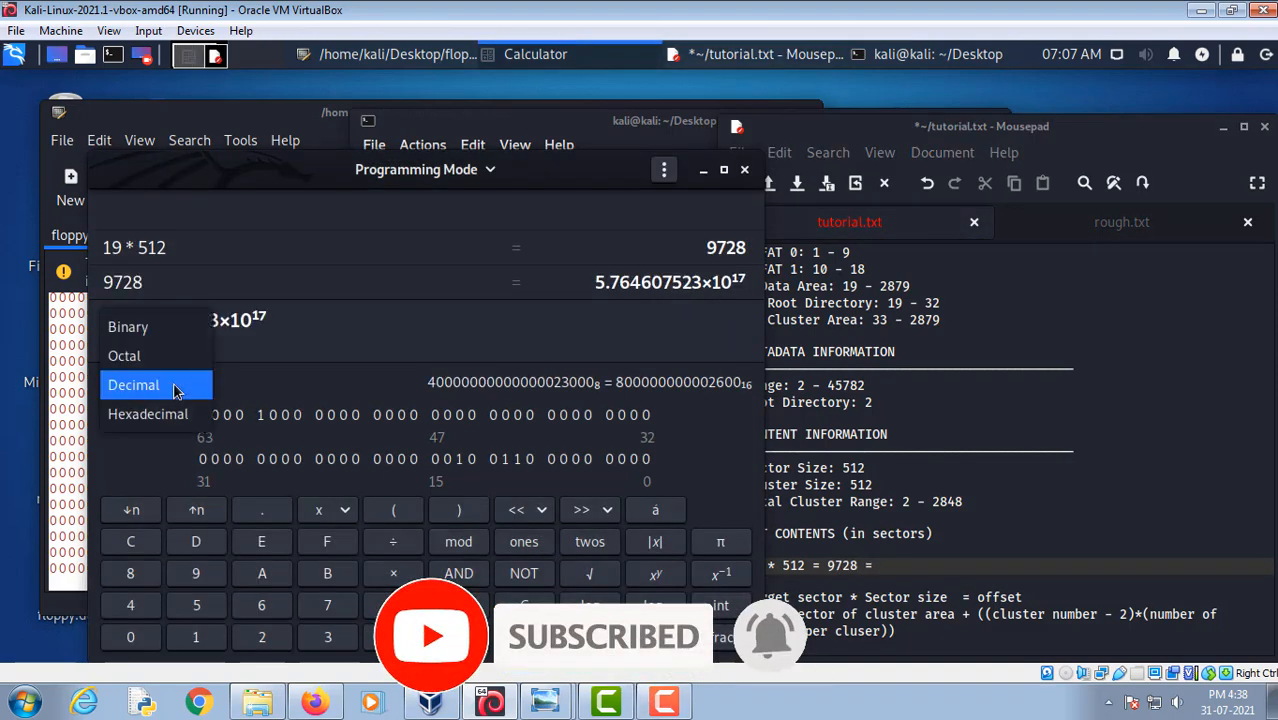
left_click(256, 408)
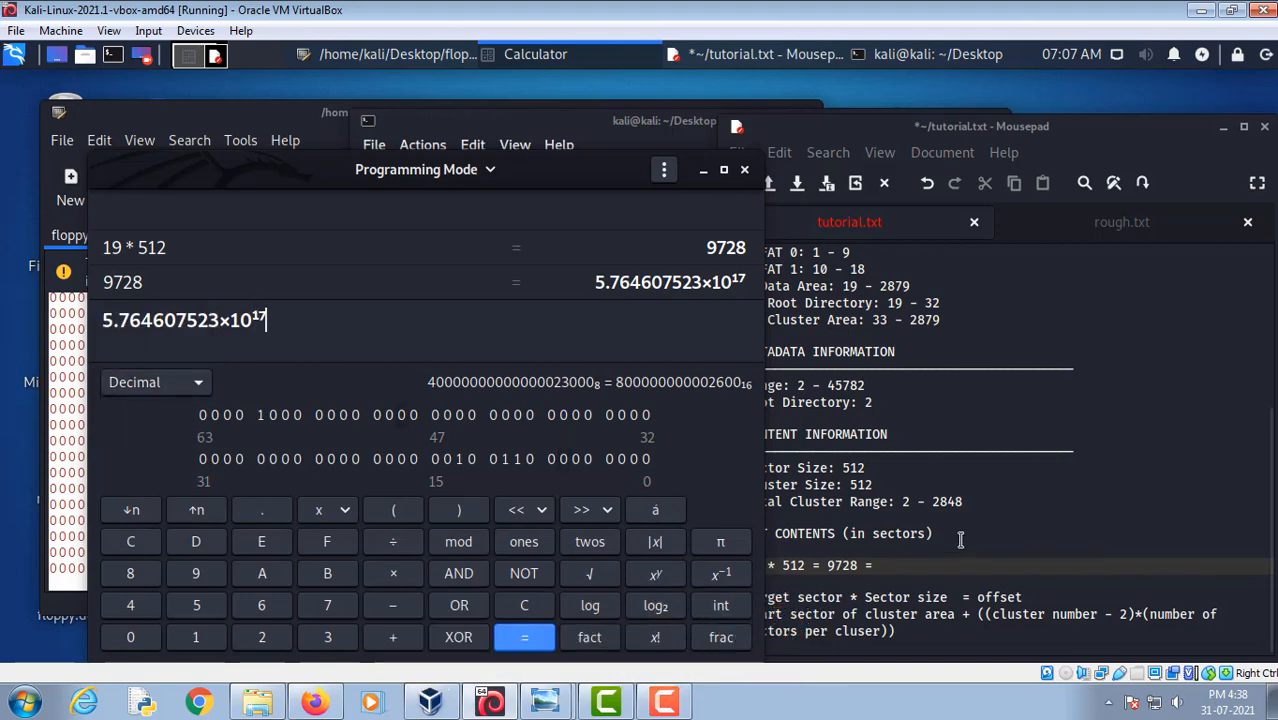
double_click(842, 565)
key("ctrl+c")
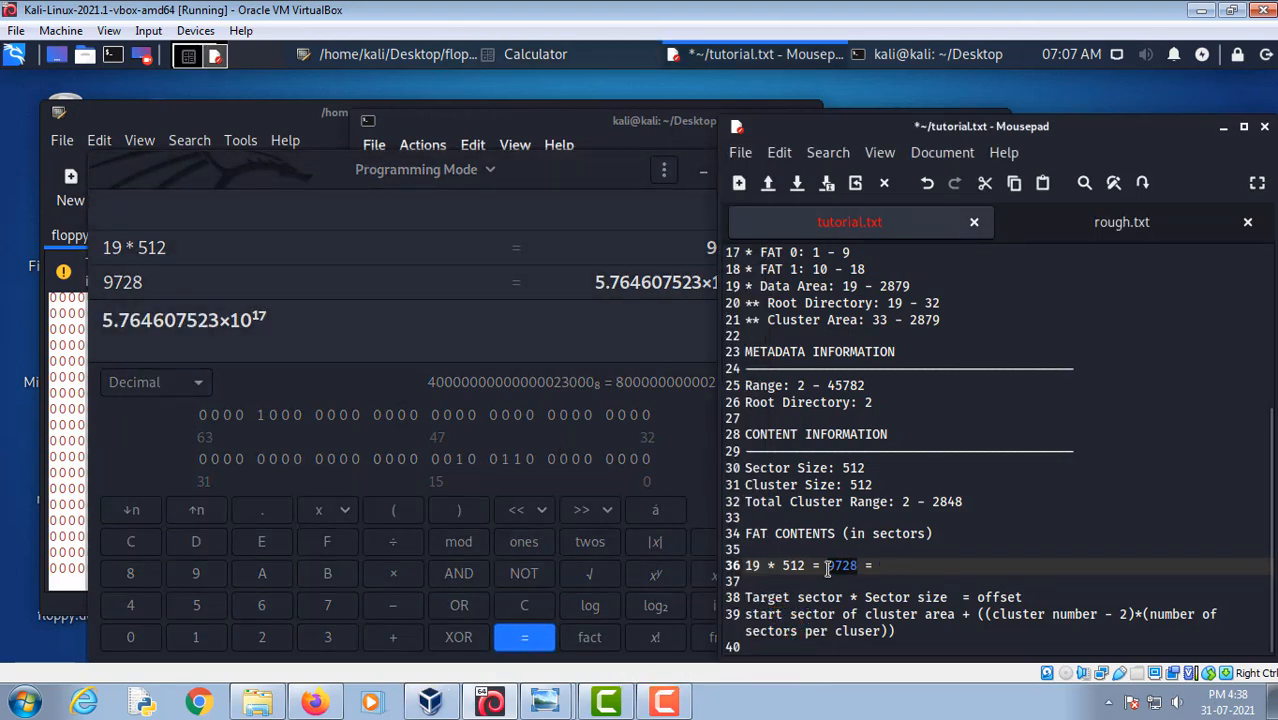
left_click(183, 320)
key("ctrl+a")
key("ctrl+v")
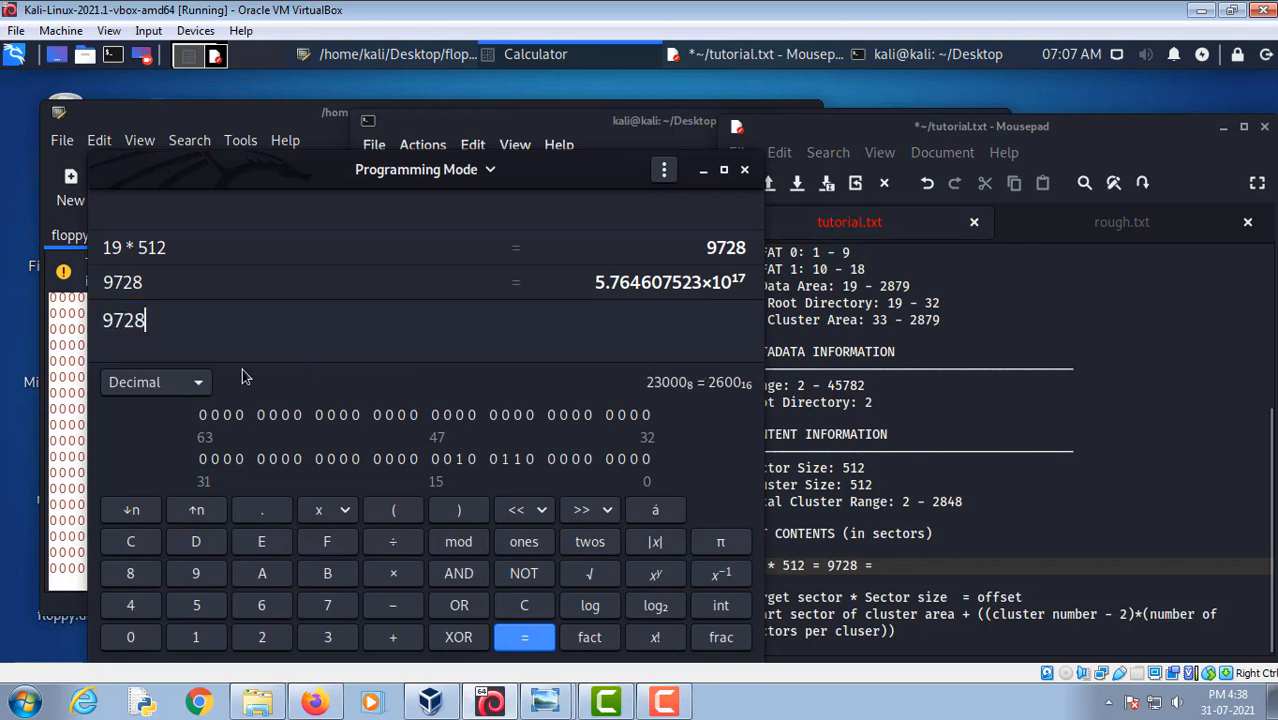
left_click(192, 386)
left_click(160, 416)
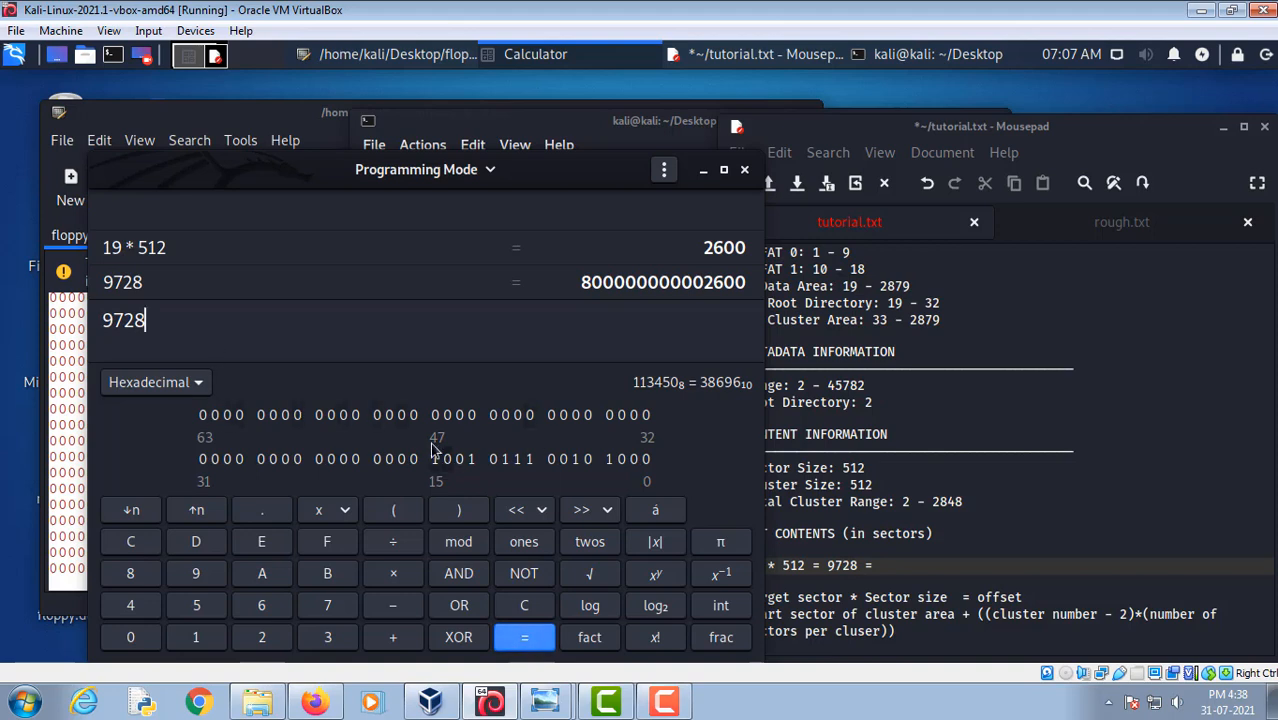
left_click(414, 417)
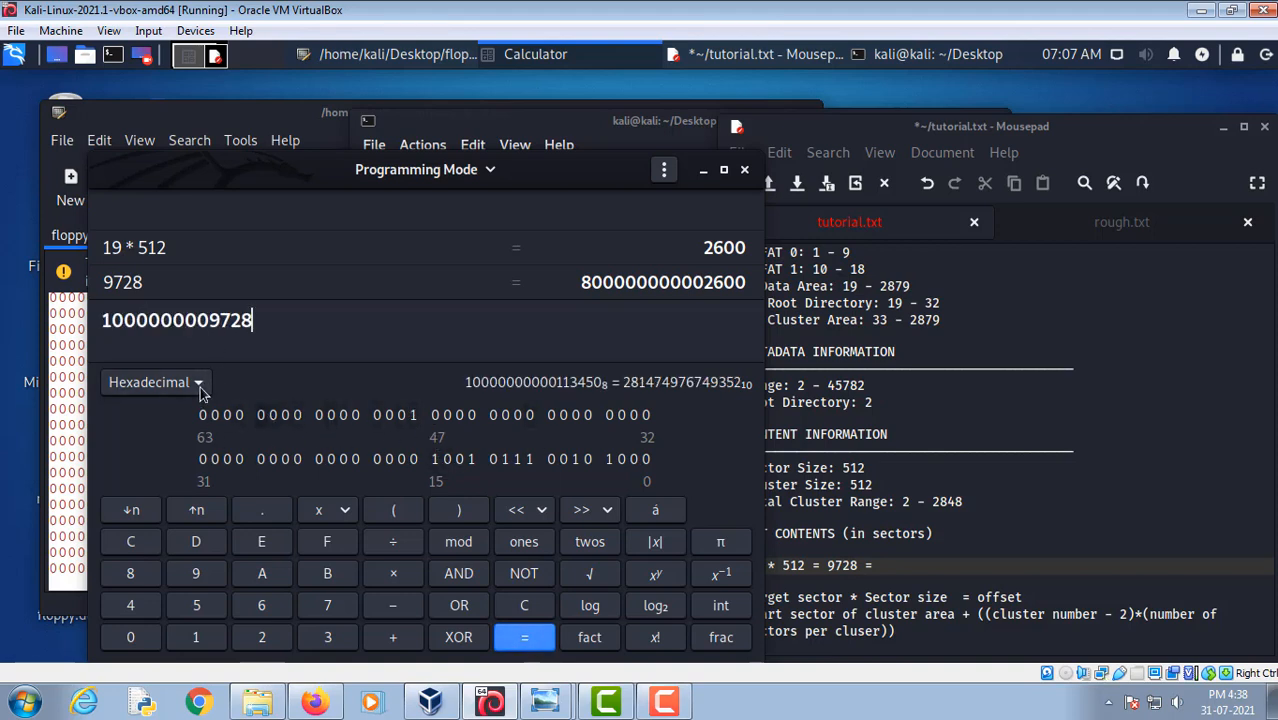
Copy 19 * 512 from tutorial.txt again, evaluate it in decimal and switch the calculator's result to hexadecimal
left_click(806, 566)
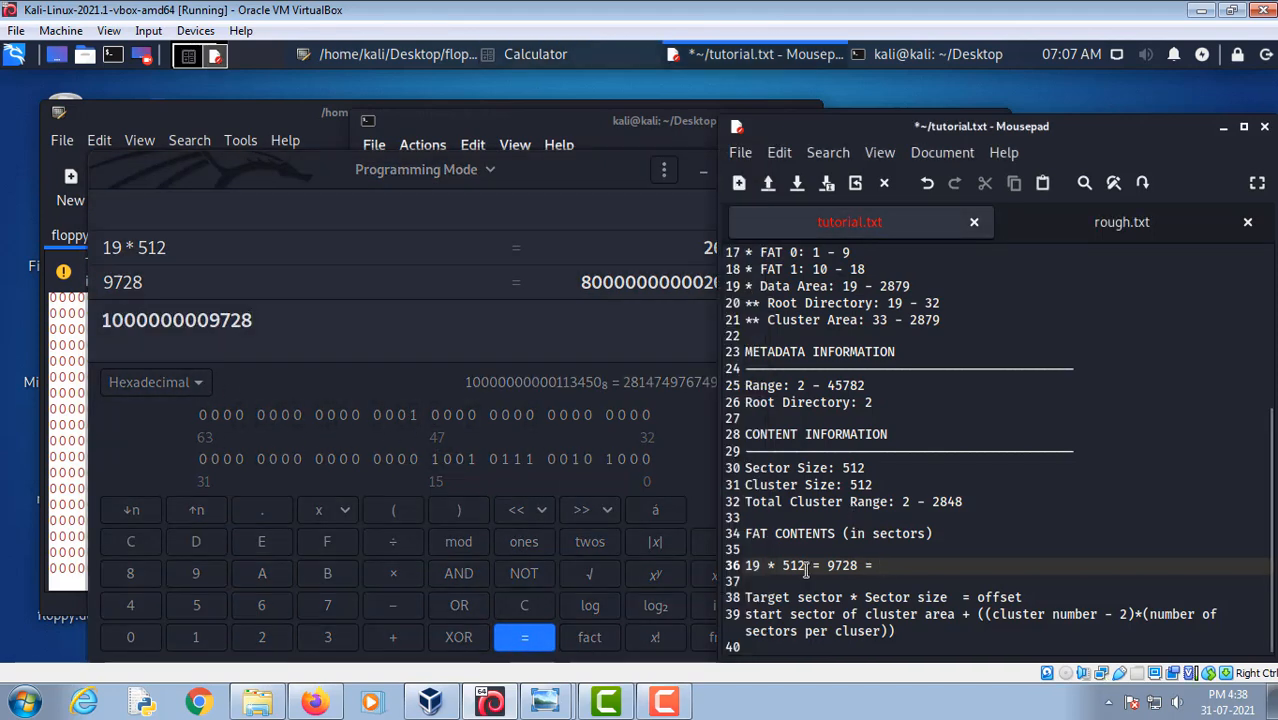
left_click_drag(806, 566, 731, 557)
key("ctrl+c")
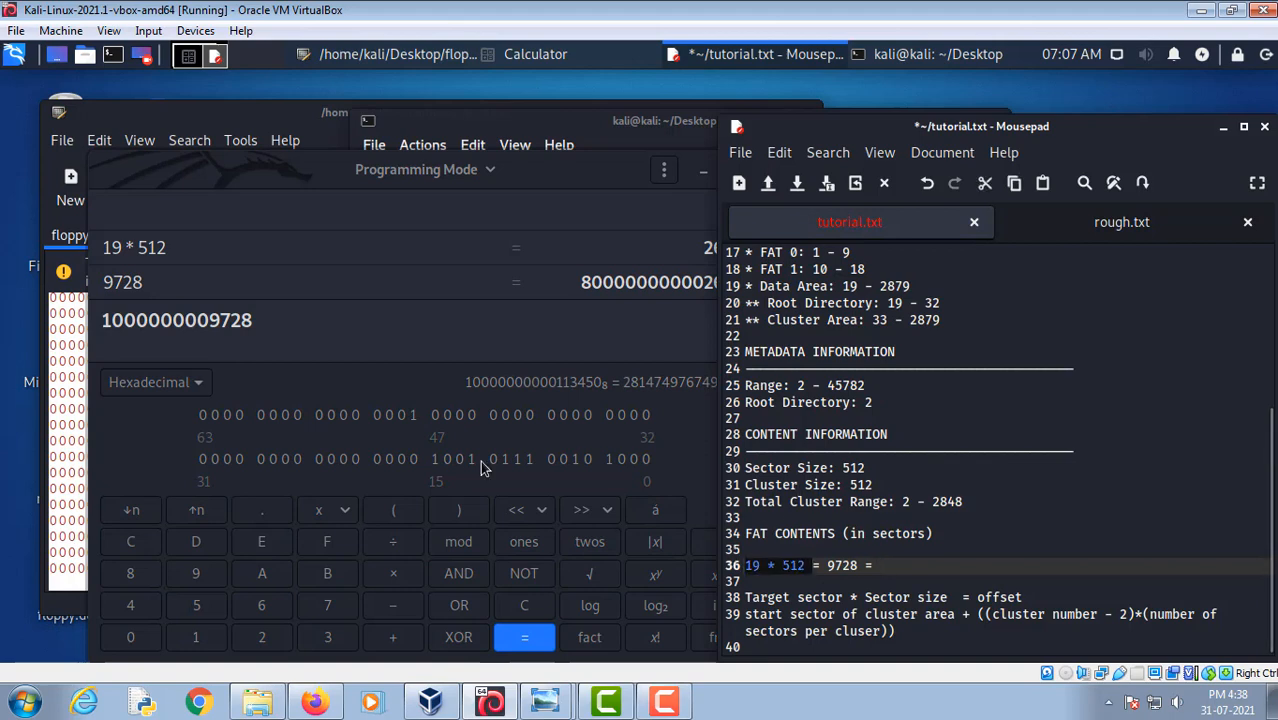
left_click(178, 388)
left_click(175, 357)
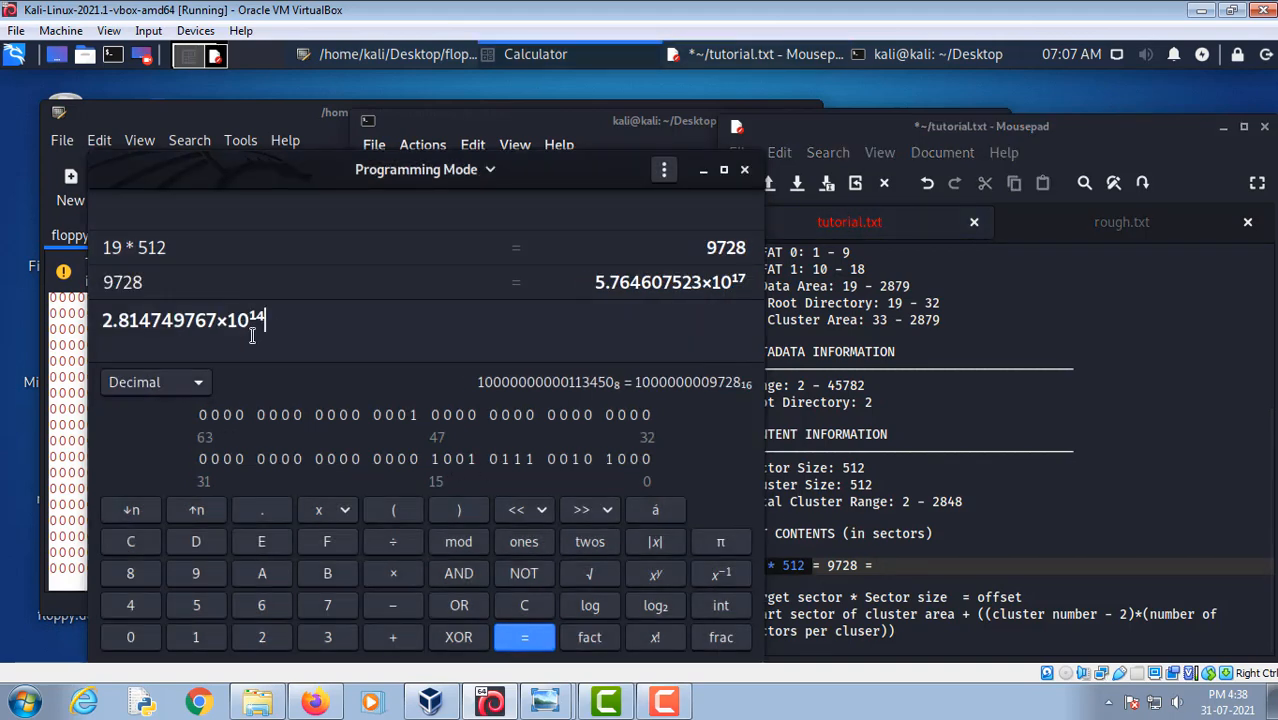
key("ctrl+a")
key("ctrl+v")
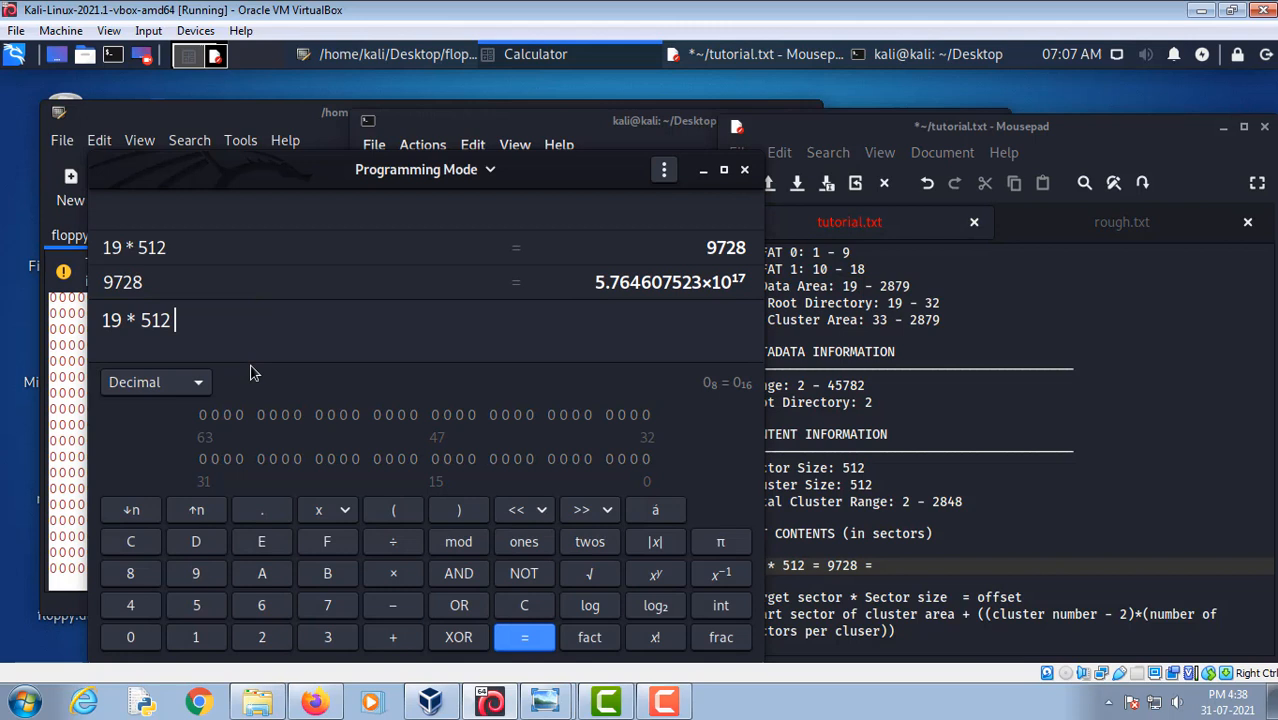
left_click(524, 641)
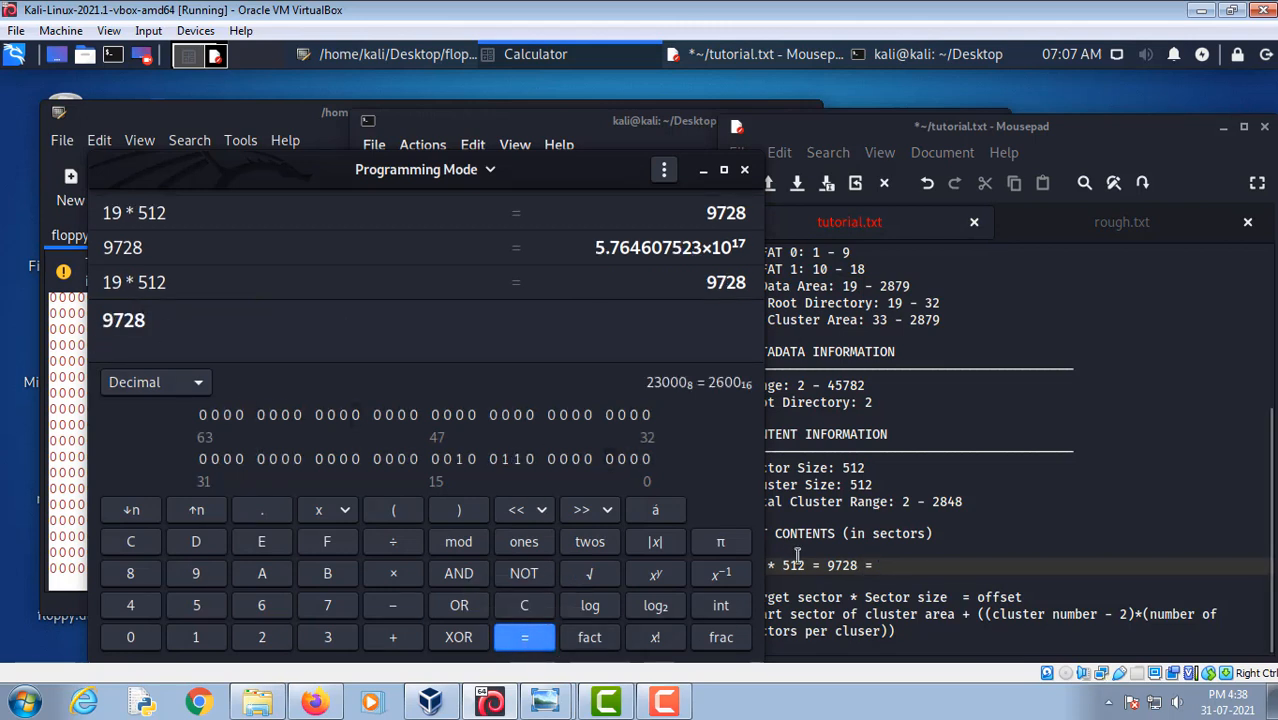
left_click(168, 388)
left_click(148, 414)
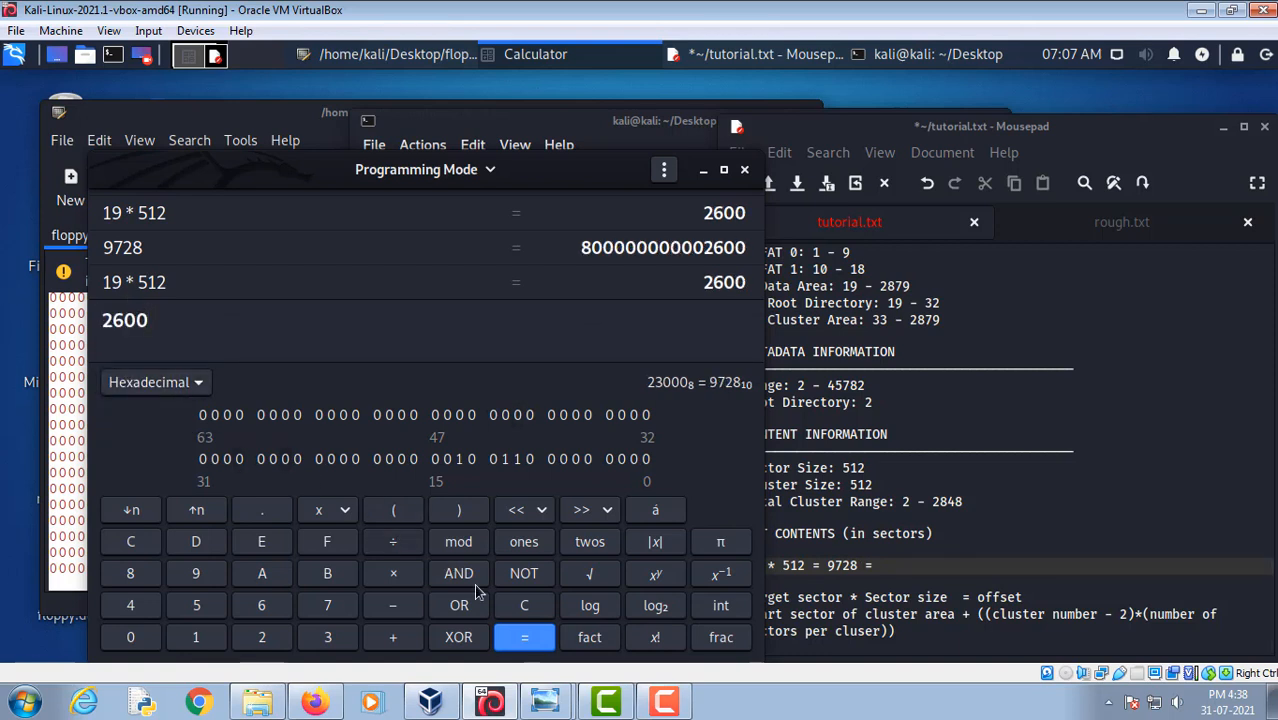
Add the hexadecimal result to the end of the calculation line in tutorial.txt as 0x2600
left_click_drag(164, 322, 74, 326)
key("ctrl+c")
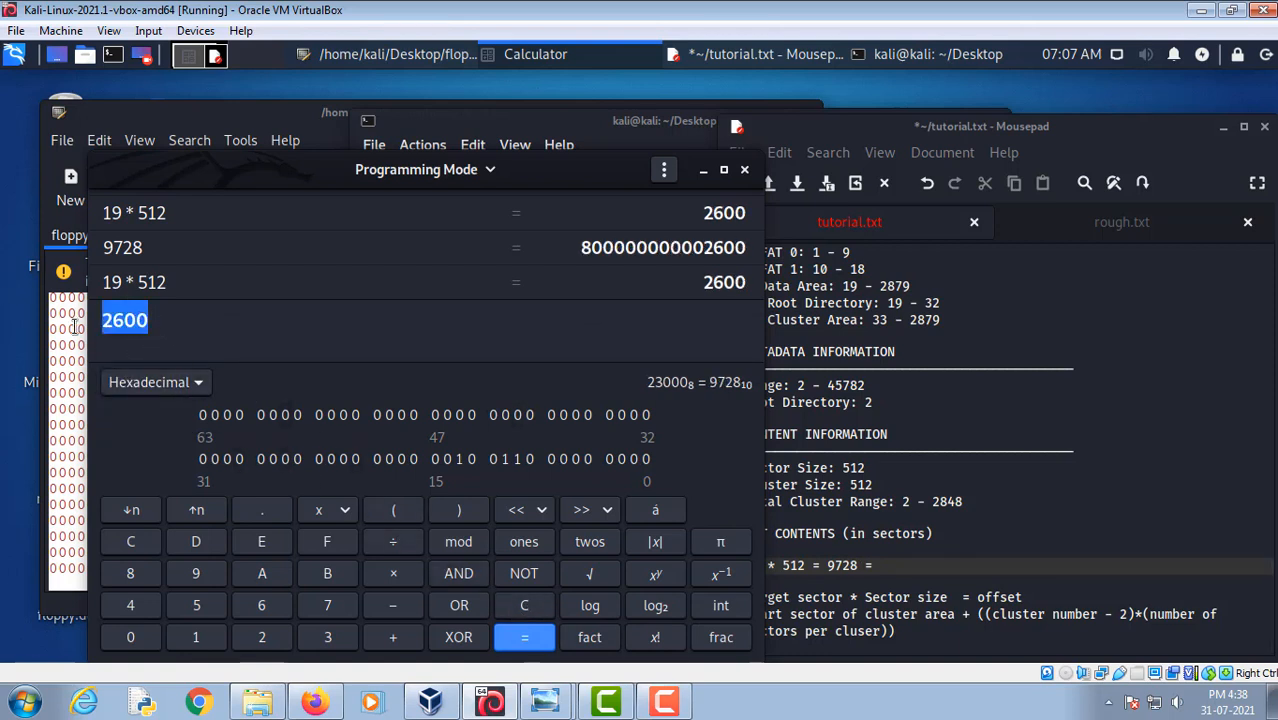
left_click(907, 565)
key("ctrl+v")
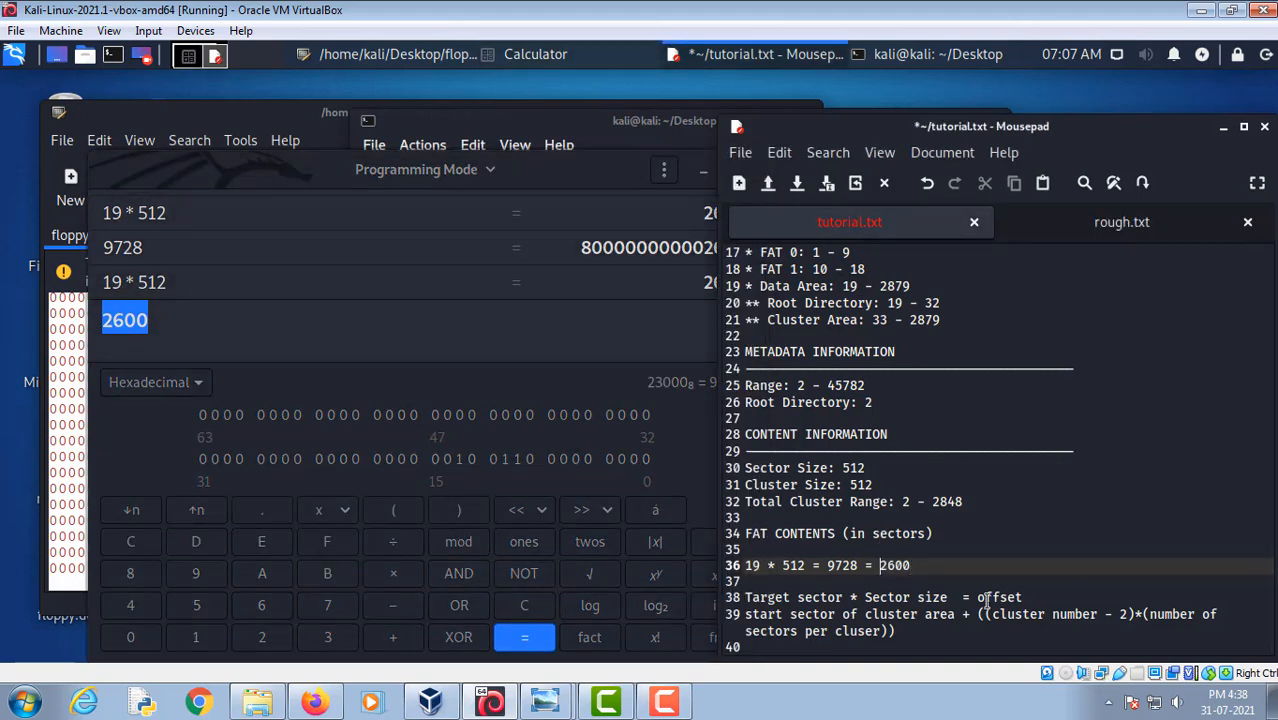
type("x")
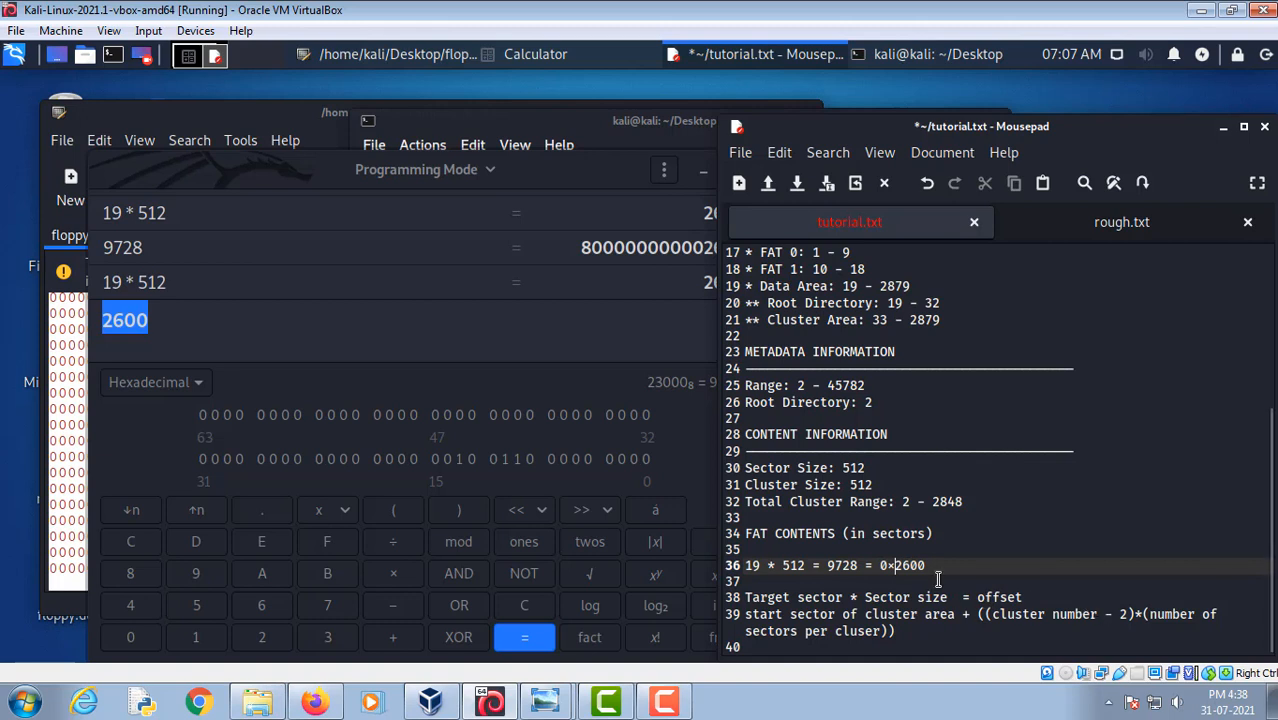
left_click_drag(936, 569, 780, 554)
left_click(966, 572)
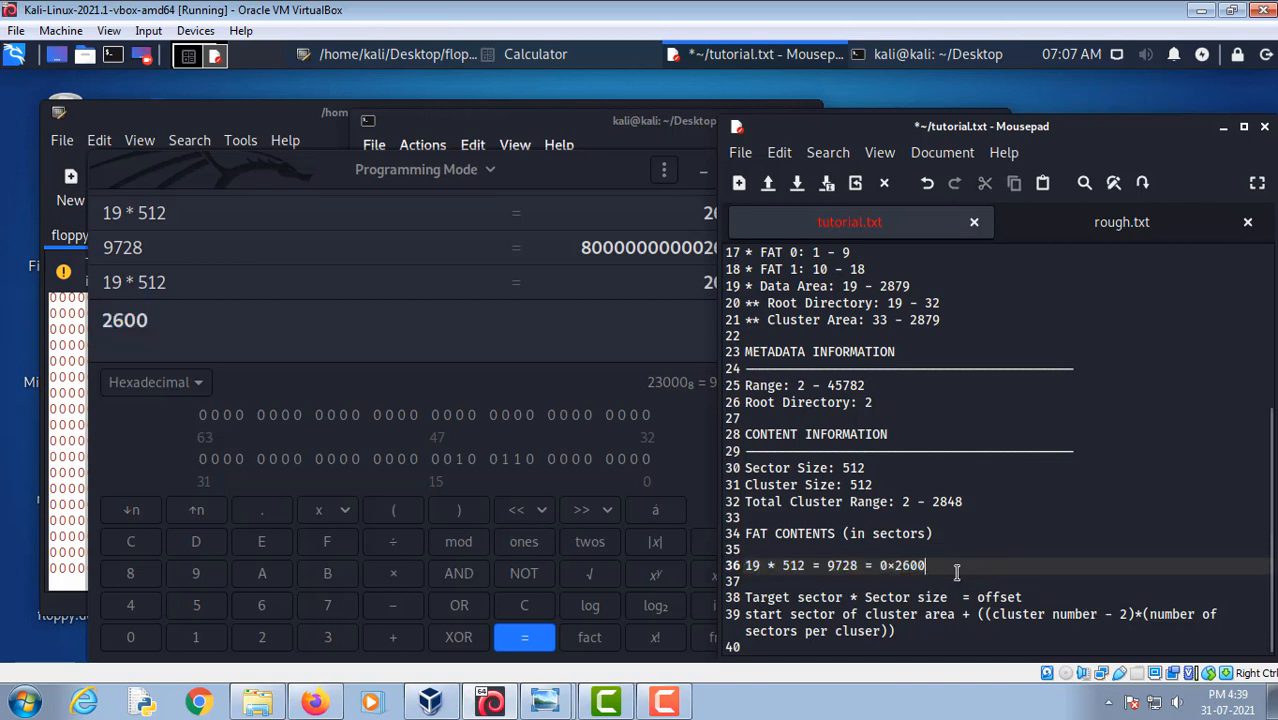
Copy 0x2600 from tutorial.txt and go to that offset in floppy.dd in Bless
left_click_drag(927, 568, 874, 566)
key("ctrl+c")
left_click(57, 279)
left_click(536, 268)
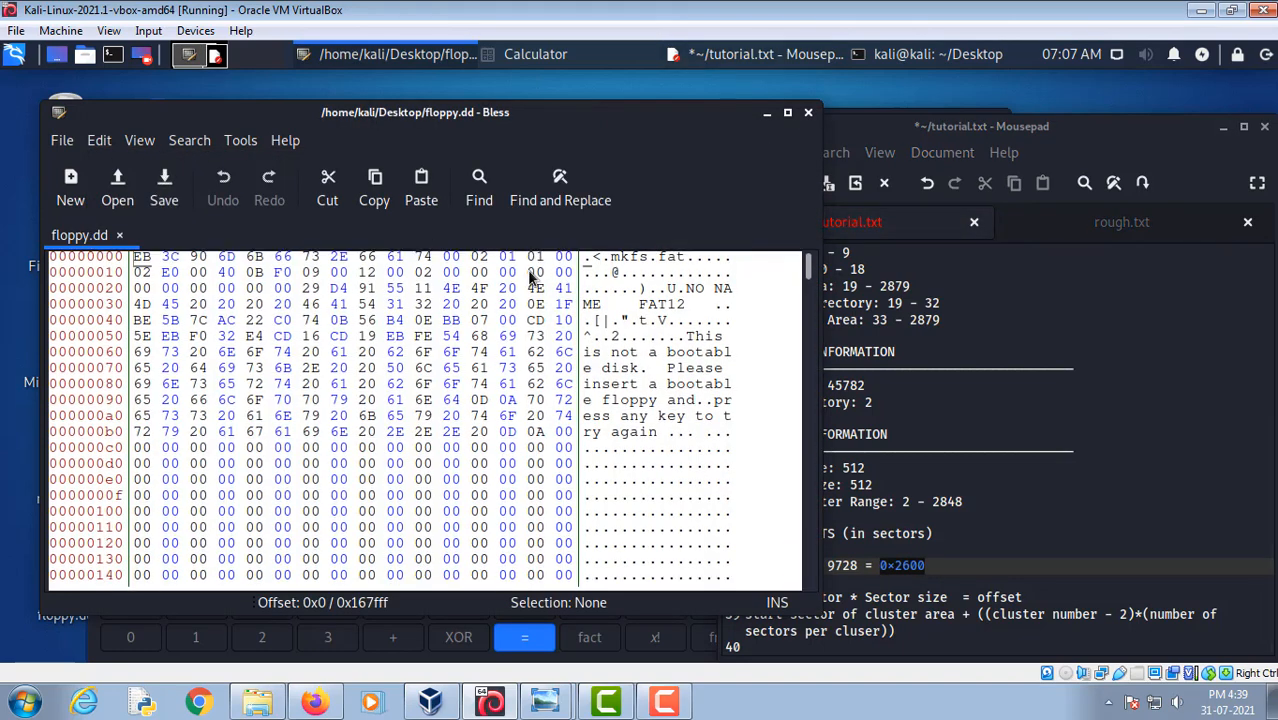
left_click(99, 140)
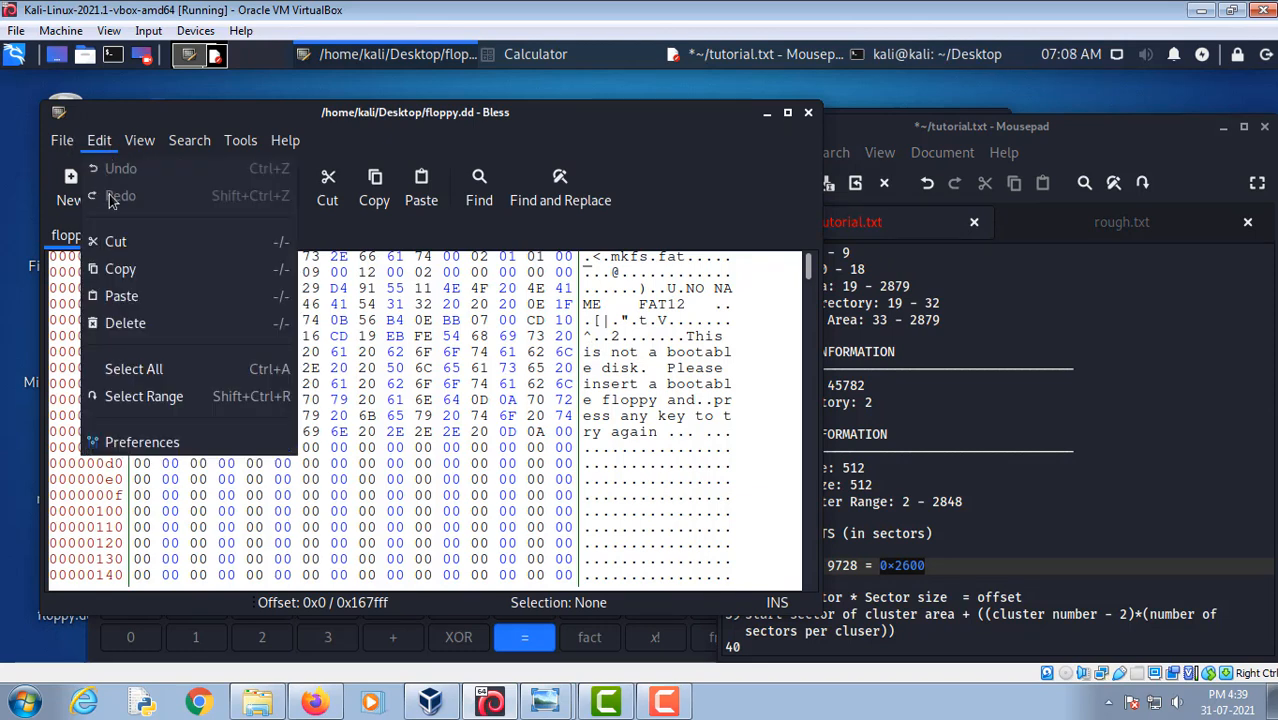
mouse_move(137, 145)
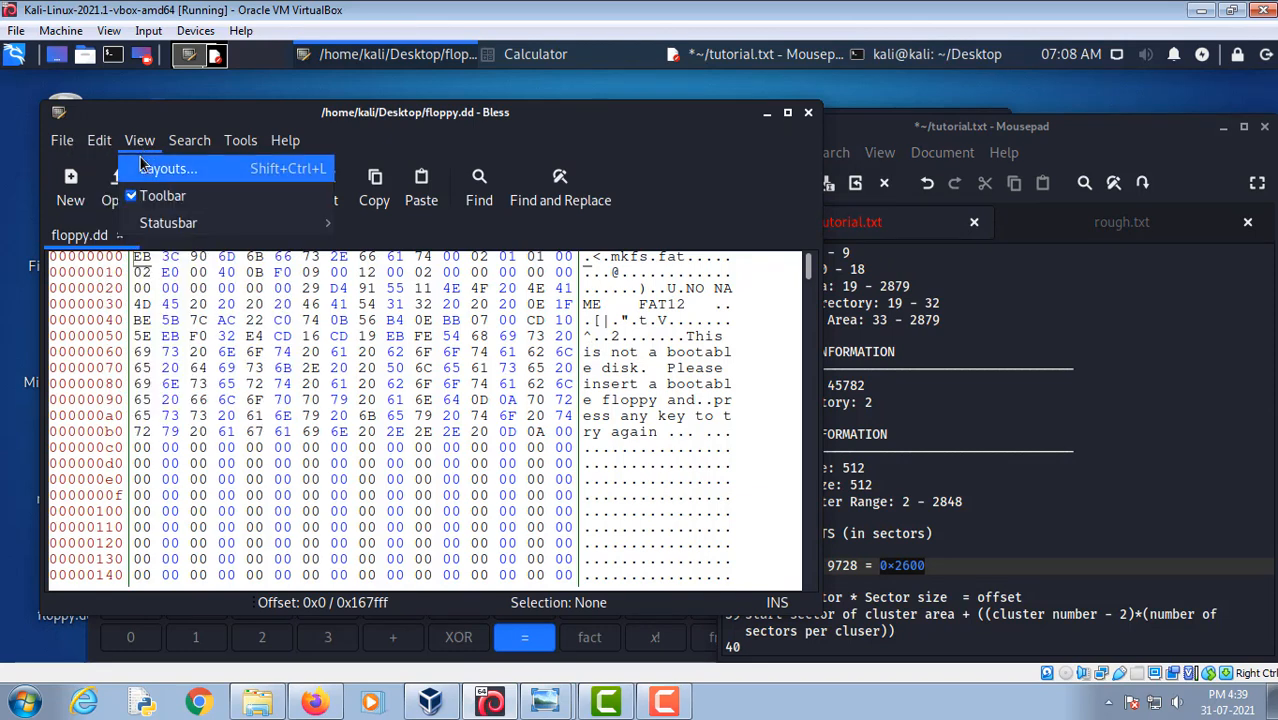
mouse_move(189, 145)
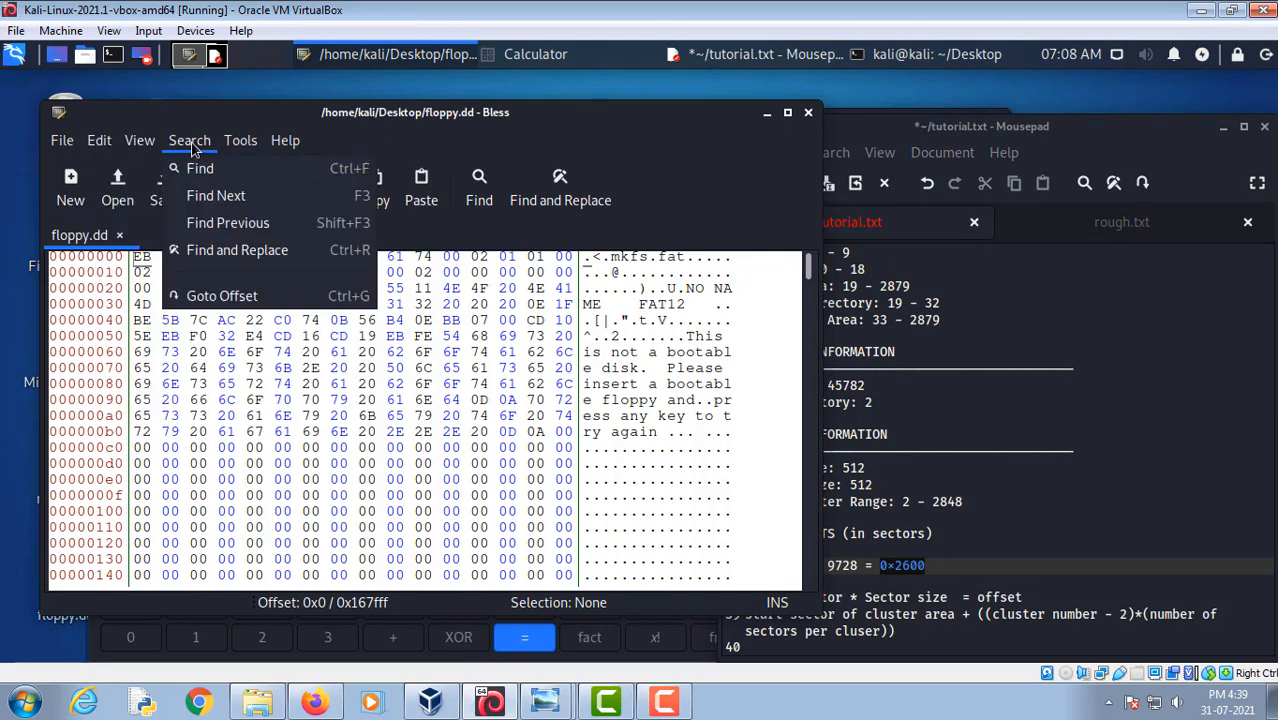
left_click(228, 290)
key("ctrl+v")
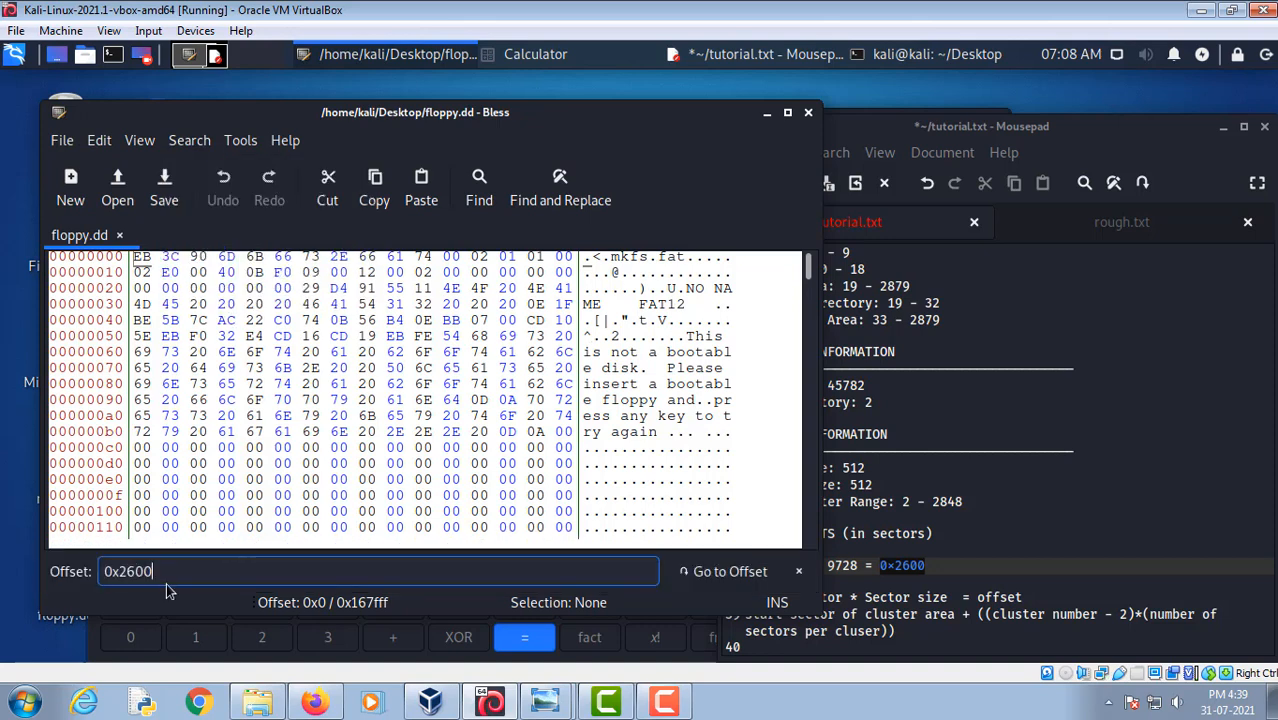
left_click(720, 572)
scroll(338, 432, "down", 3)
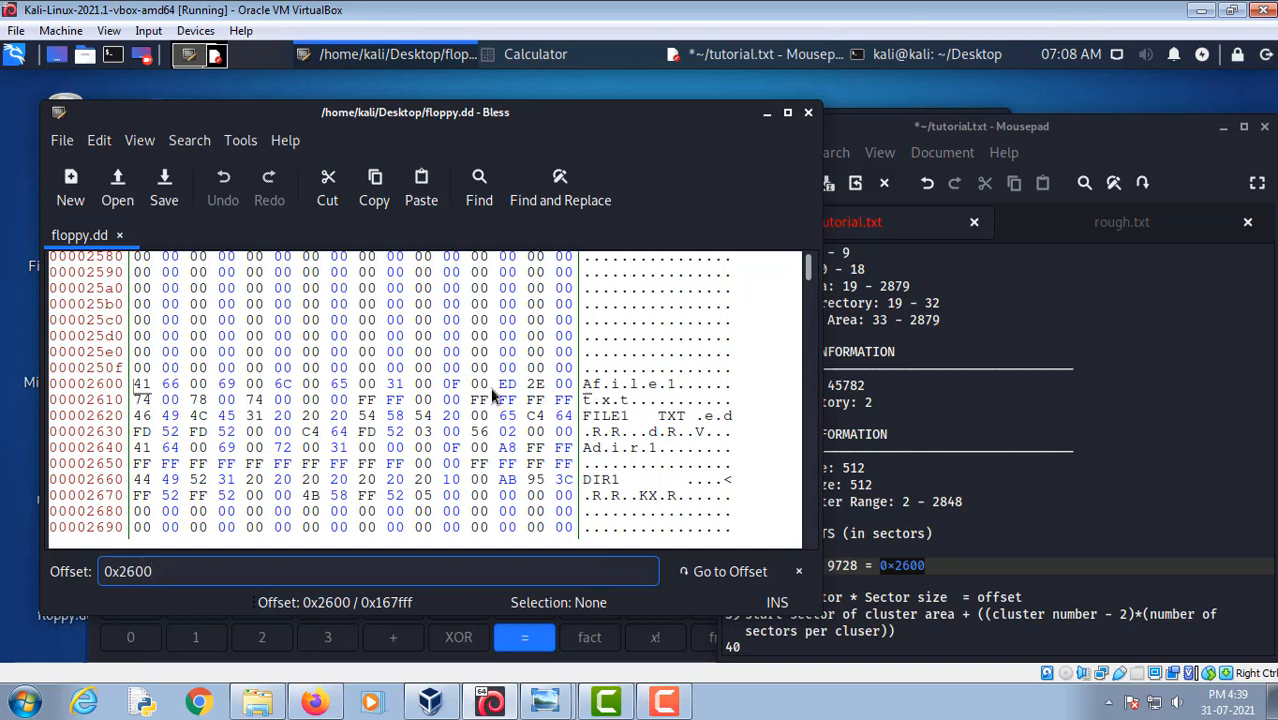
Select the 32-byte directory entry from 0x2600 to 0x261f and consult the FAT16 file attributes table image
left_click_drag(138, 386, 580, 410)
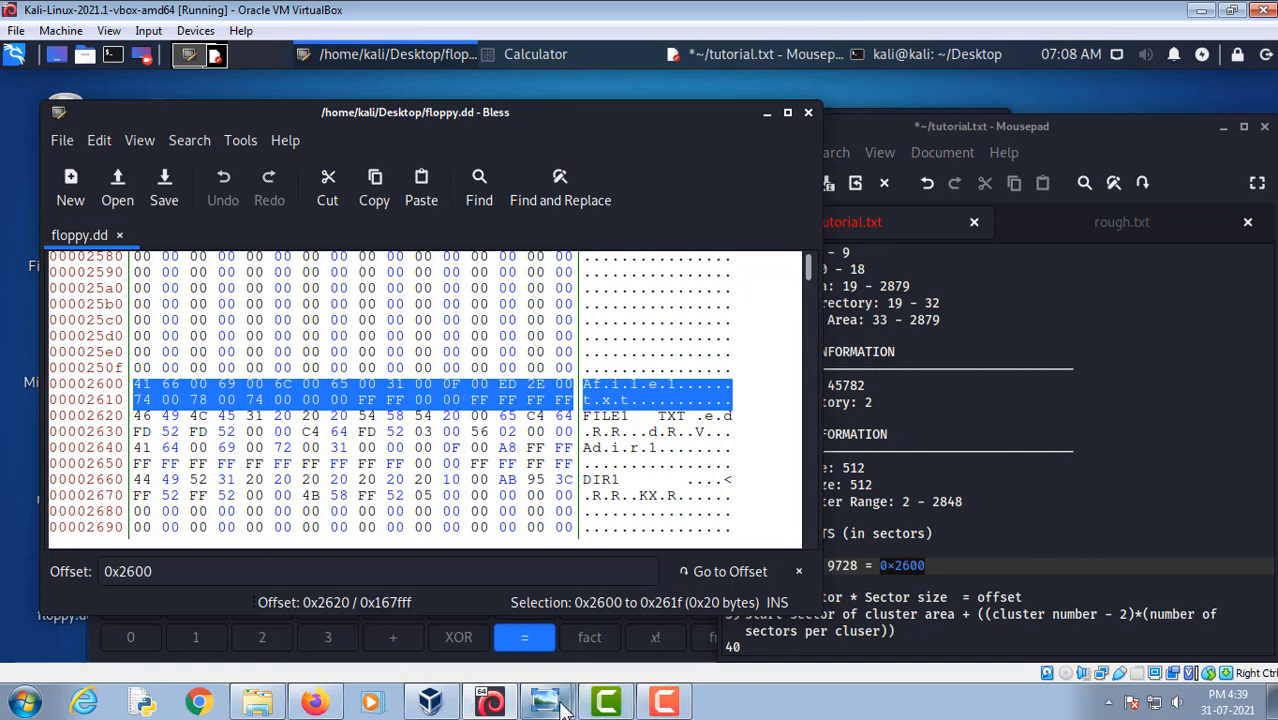
mouse_move(557, 700)
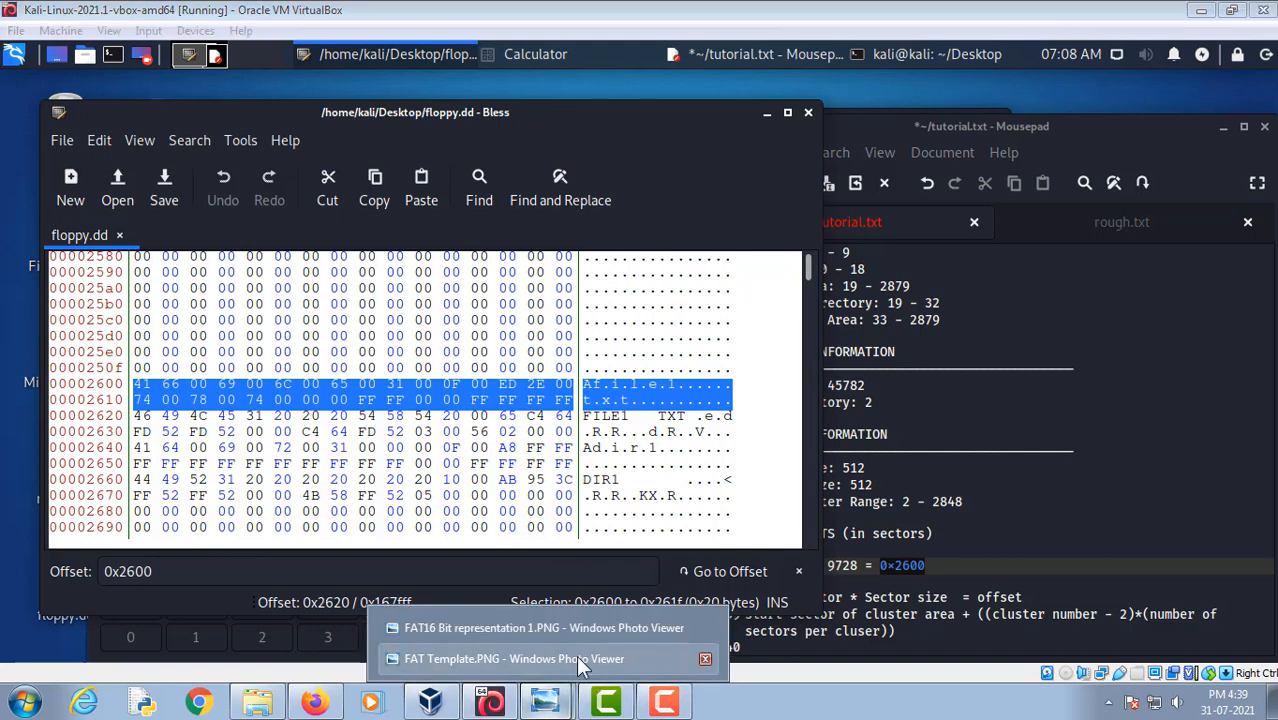
left_click(576, 658)
left_click(542, 624)
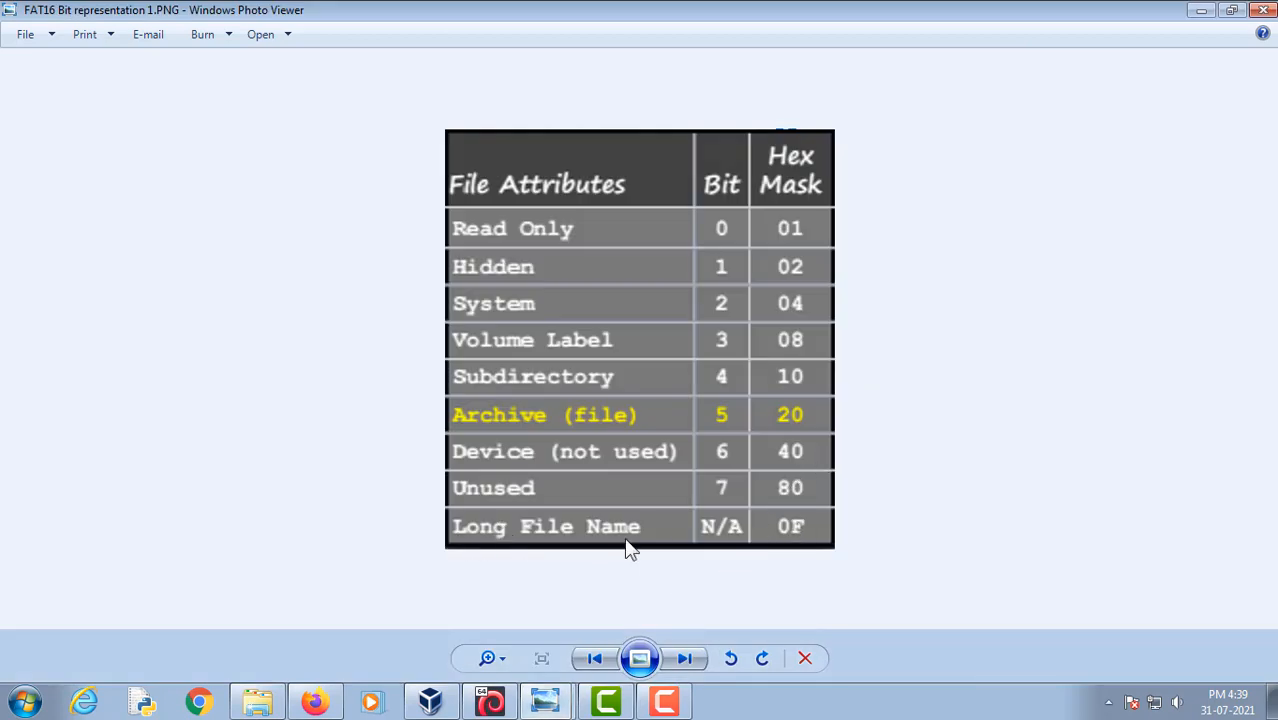
left_click(490, 700)
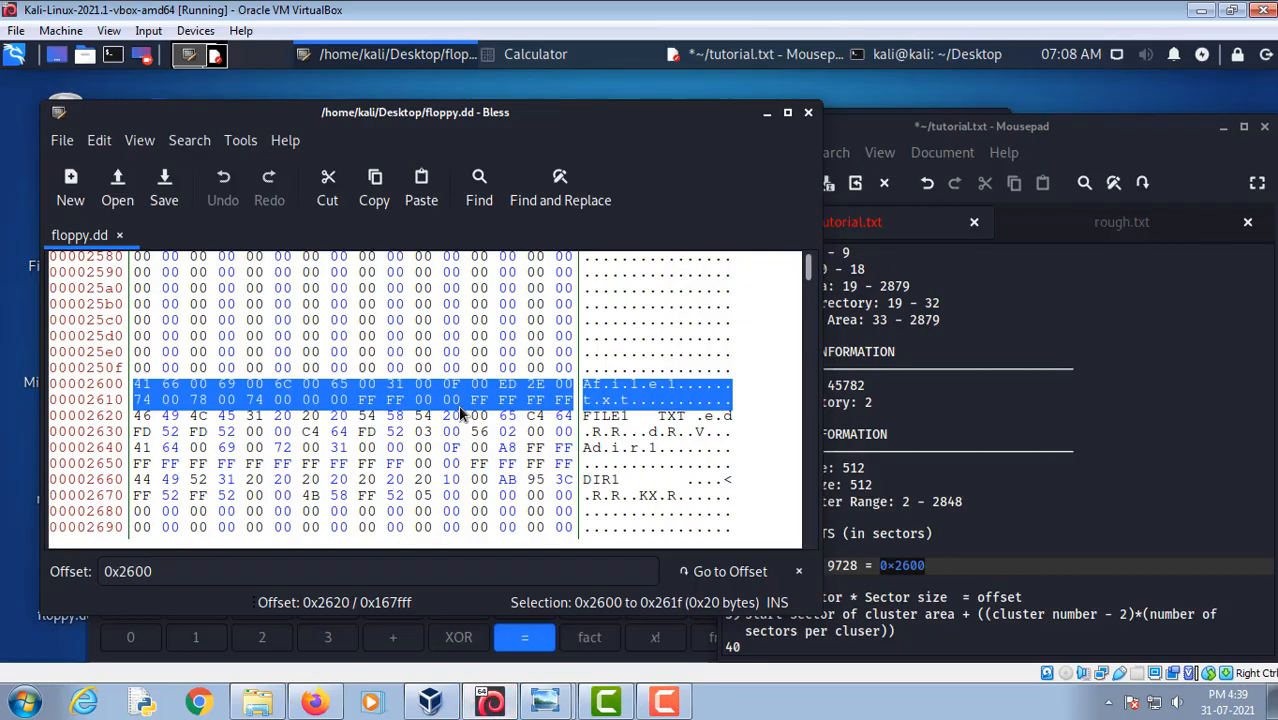
Select the next 32-byte directory entry in floppy.dd, from 0x2620 to 0x263f
left_click(140, 417)
left_click_drag(170, 431, 570, 437)
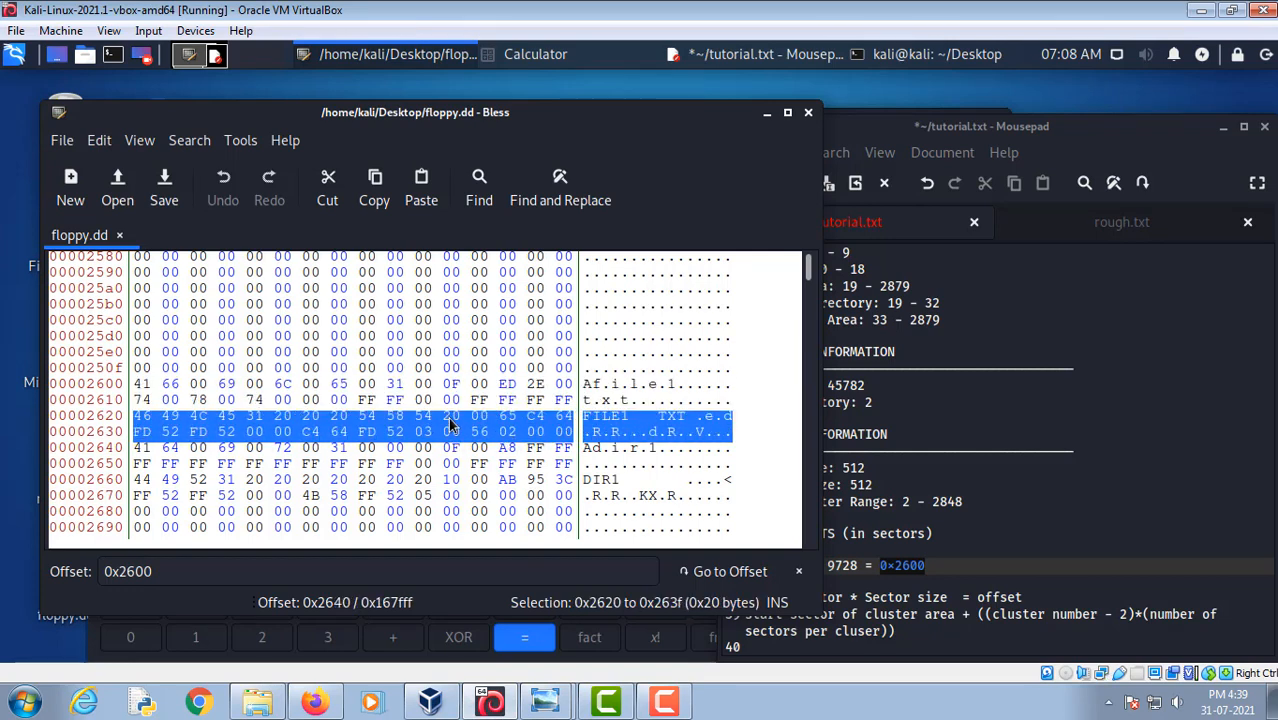
Check the attribute byte of the FILE1 TXT entry against the FAT16 file attributes table image
left_click(545, 701)
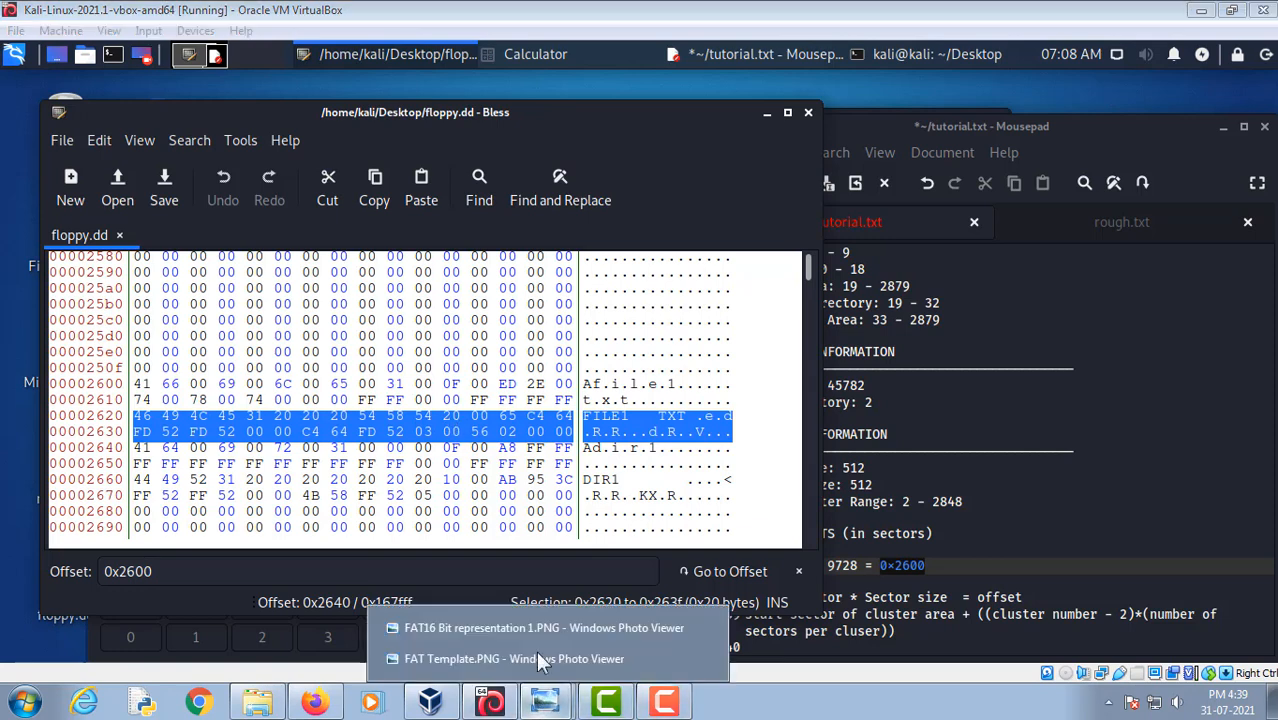
left_click(560, 628)
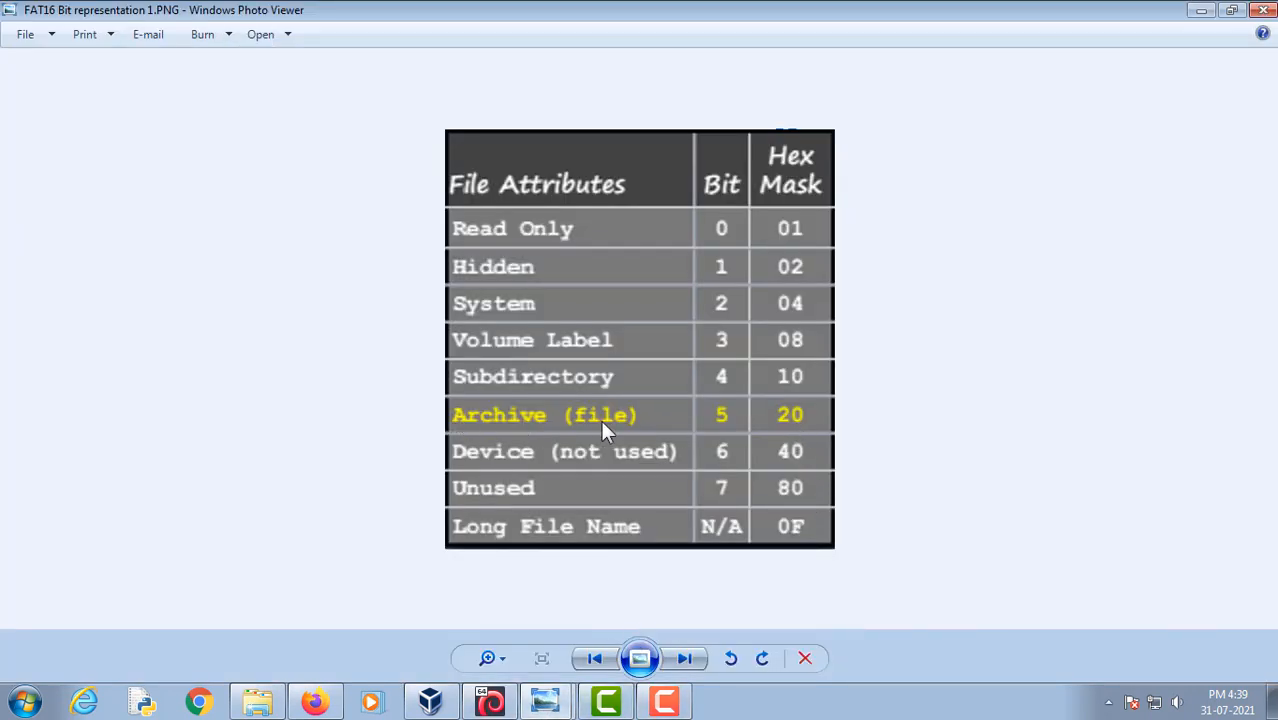
left_click(489, 702)
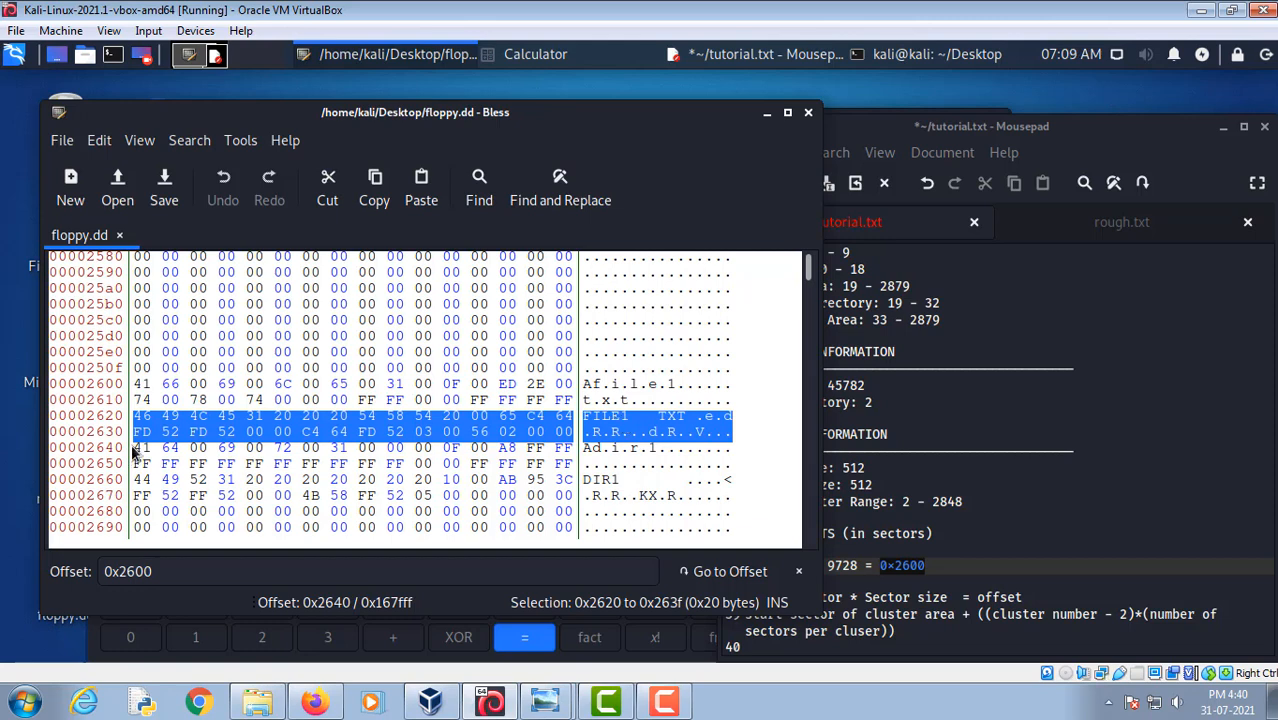
Select the directory entries 0x2640 to 0x265f and 0x2660 to 0x267f in floppy.dd, and consult the FAT16 file attributes table
left_click_drag(133, 452, 563, 475)
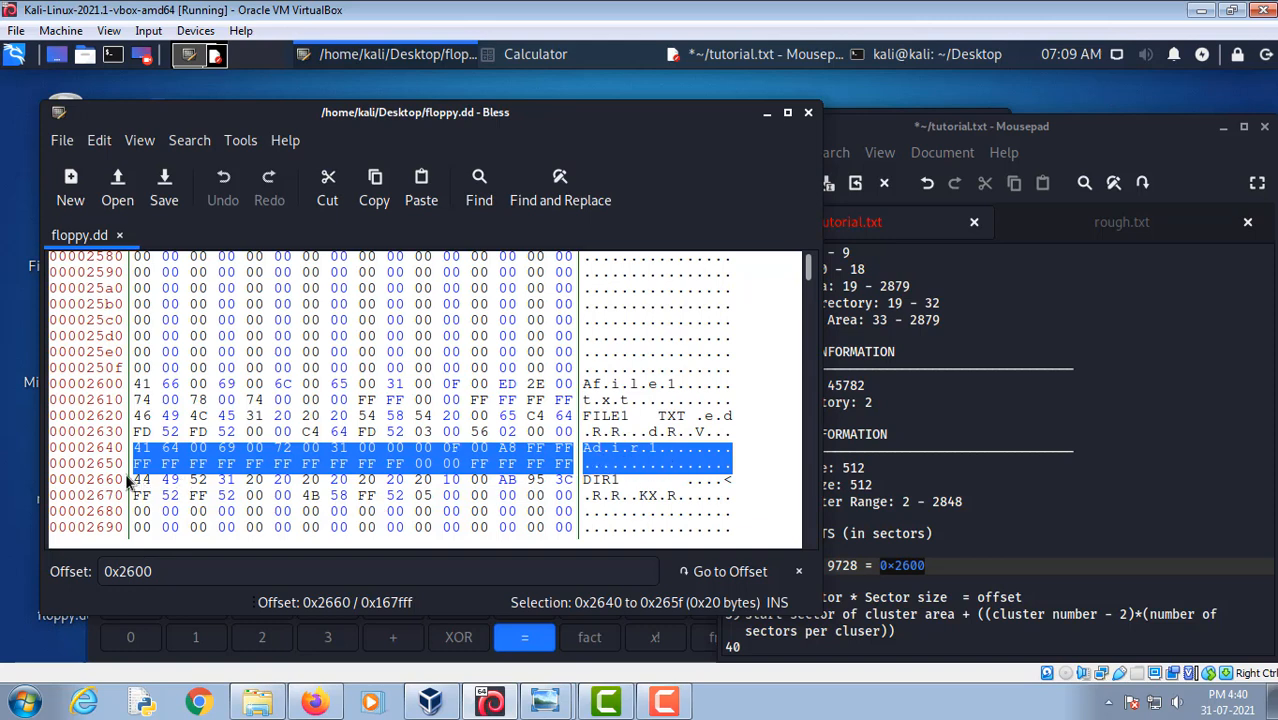
left_click_drag(136, 480, 565, 489)
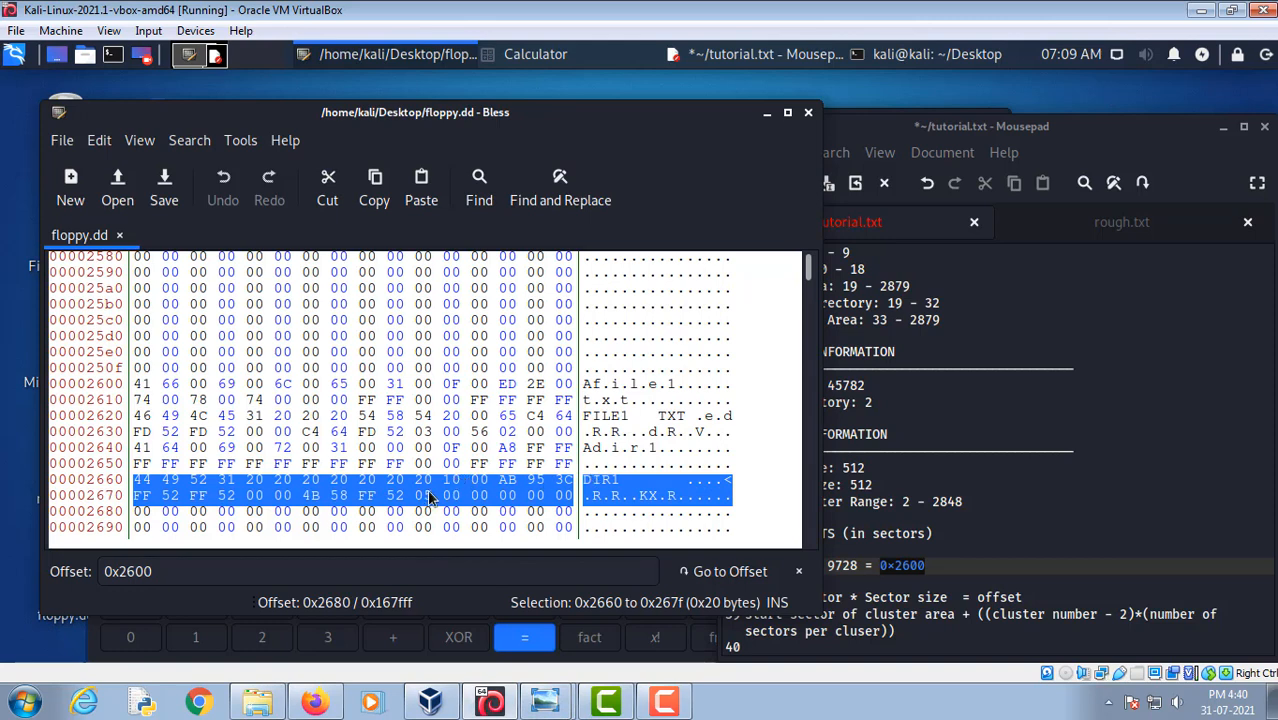
mouse_move(548, 700)
left_click(528, 634)
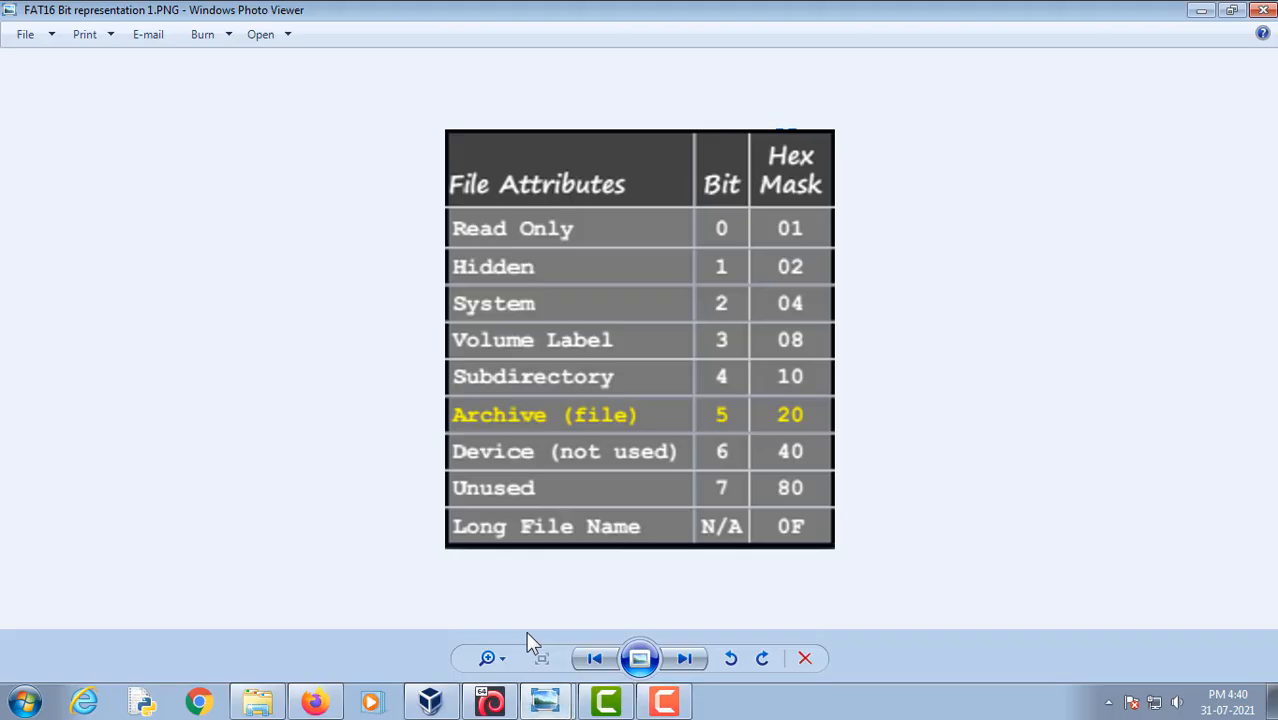
left_click(489, 701)
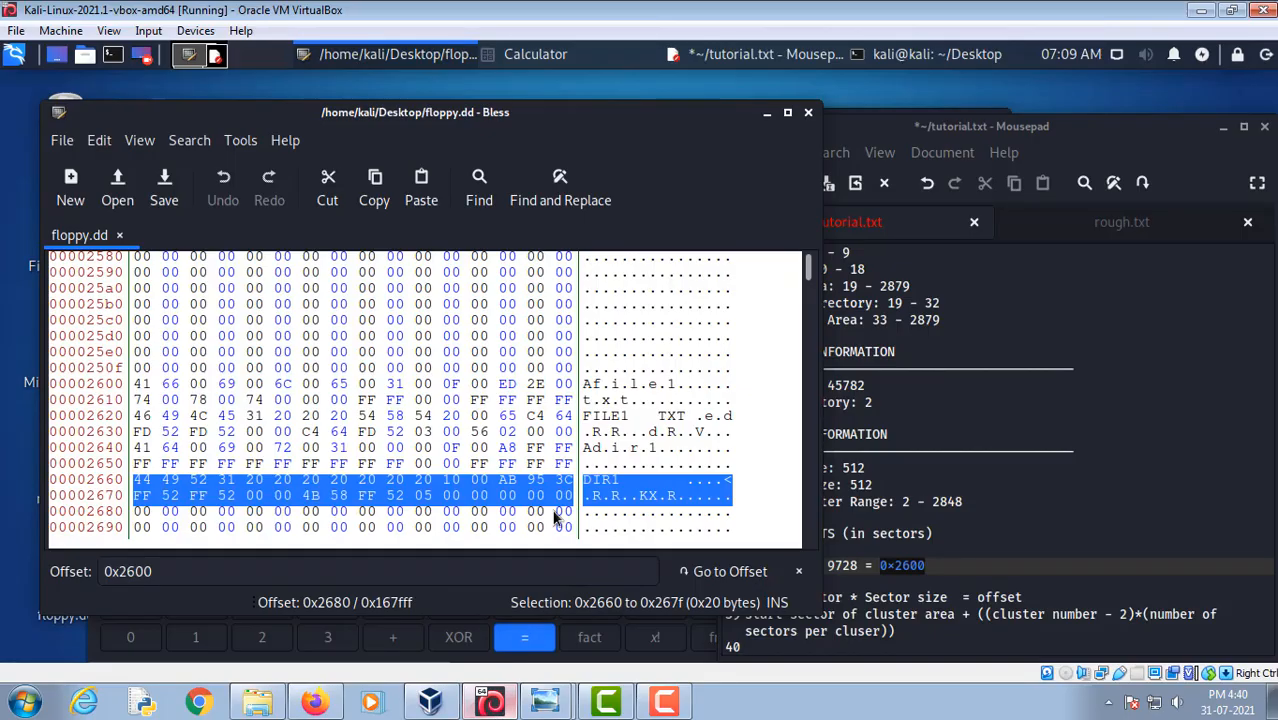
Place the cursor on the DIR1 entry's attribute byte at 0x266b and look it up in the attributes table and FAT Template images
left_click(453, 488)
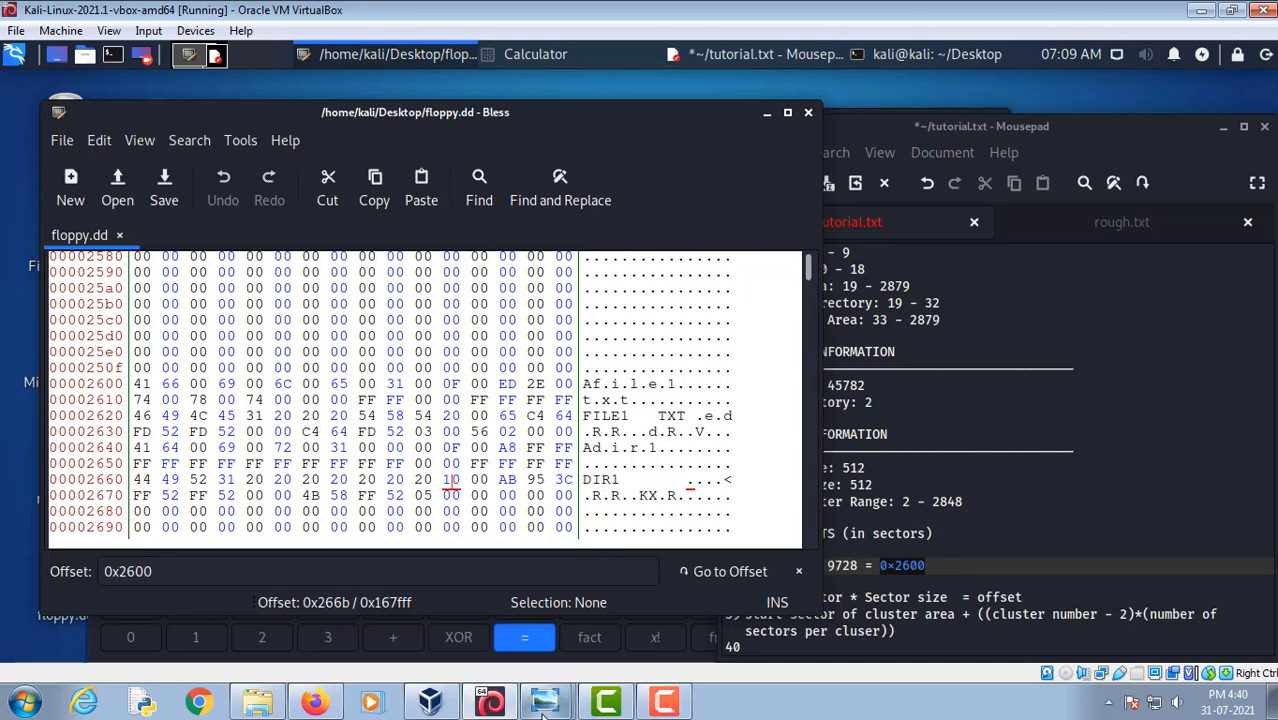
mouse_move(545, 695)
left_click(539, 623)
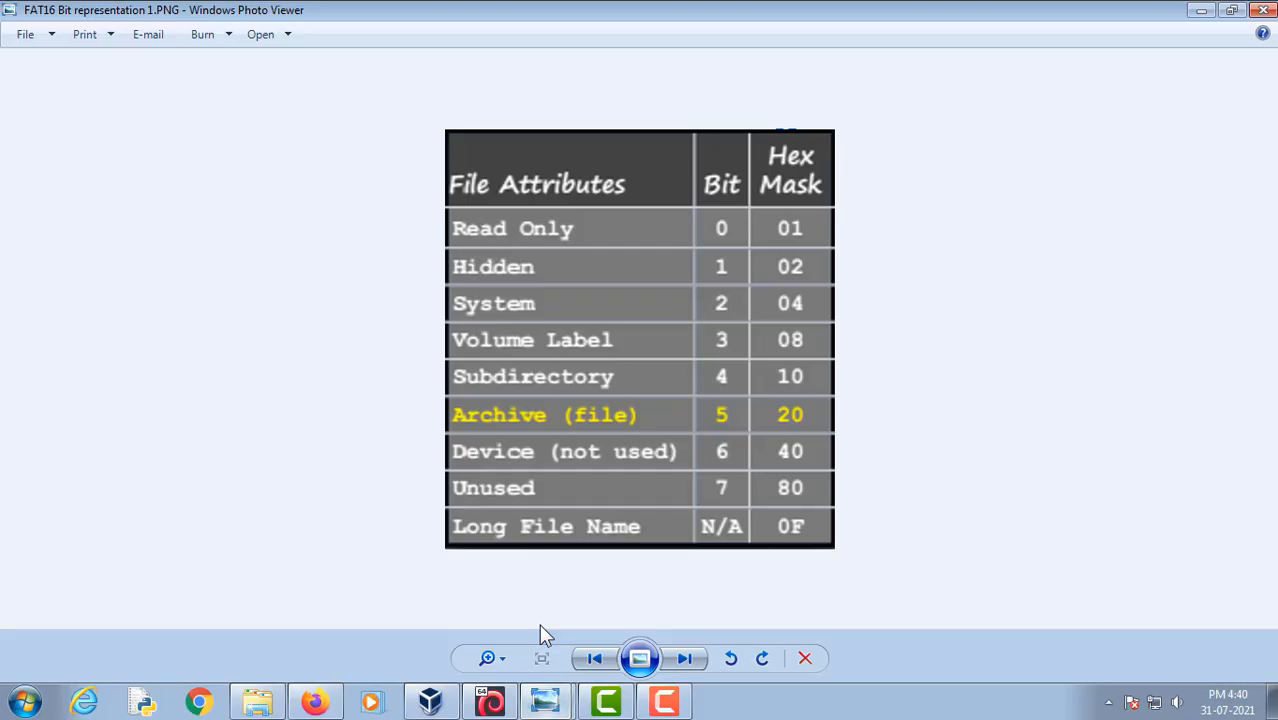
left_click(514, 658)
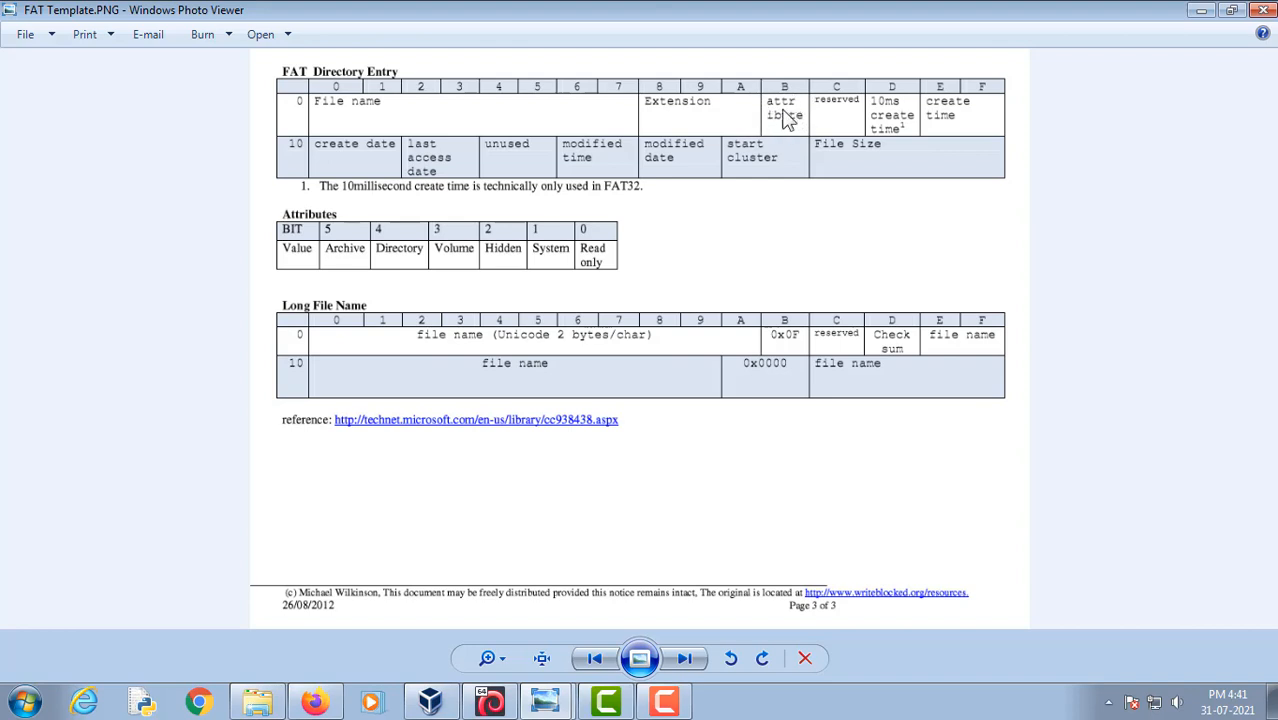
left_click(535, 703)
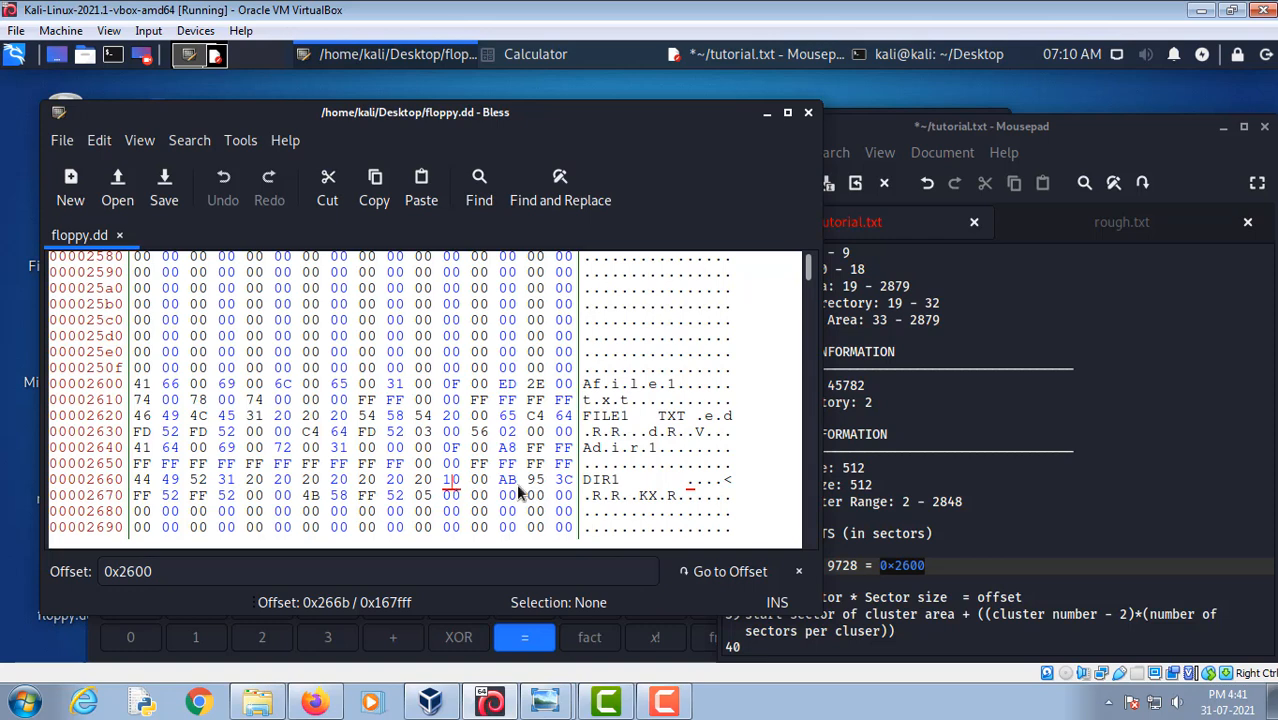
Compare the DIR1 entry's bytes with the FAT directory entry layout, including attribute and start cluster, and with the hex masks for file attributes
mouse_move(548, 700)
left_click(536, 655)
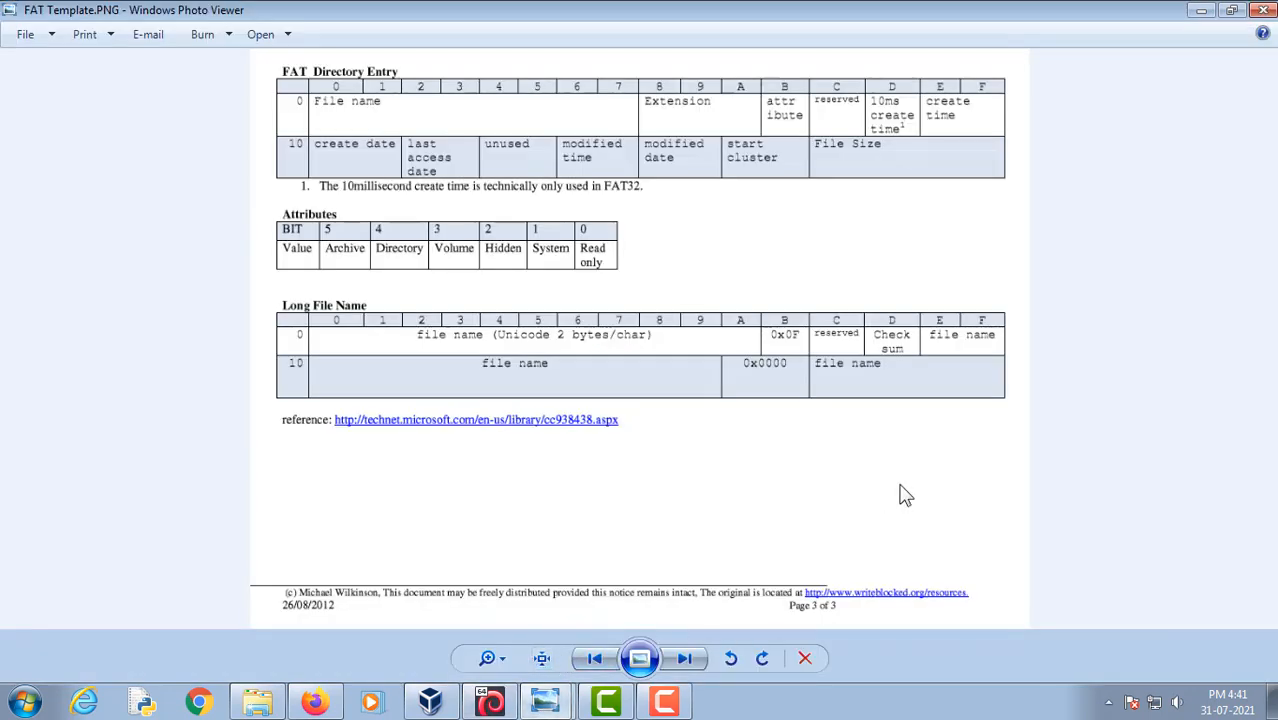
left_click(514, 628)
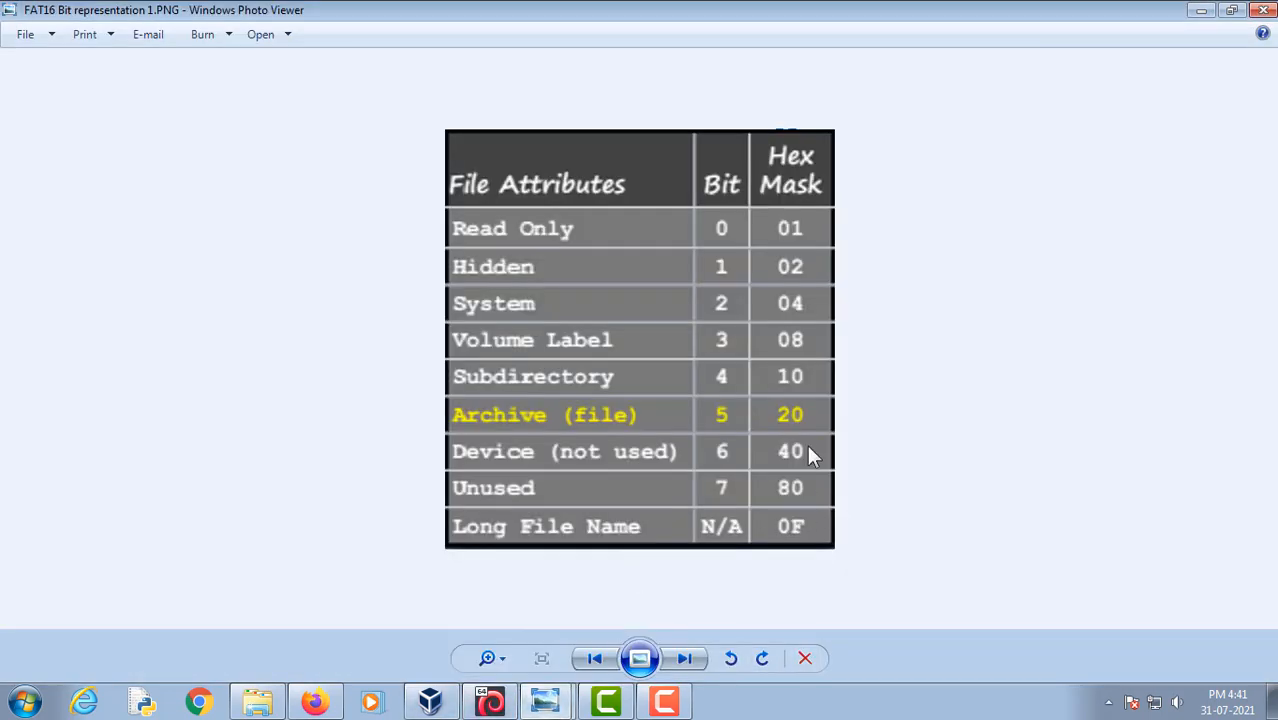
left_click(491, 702)
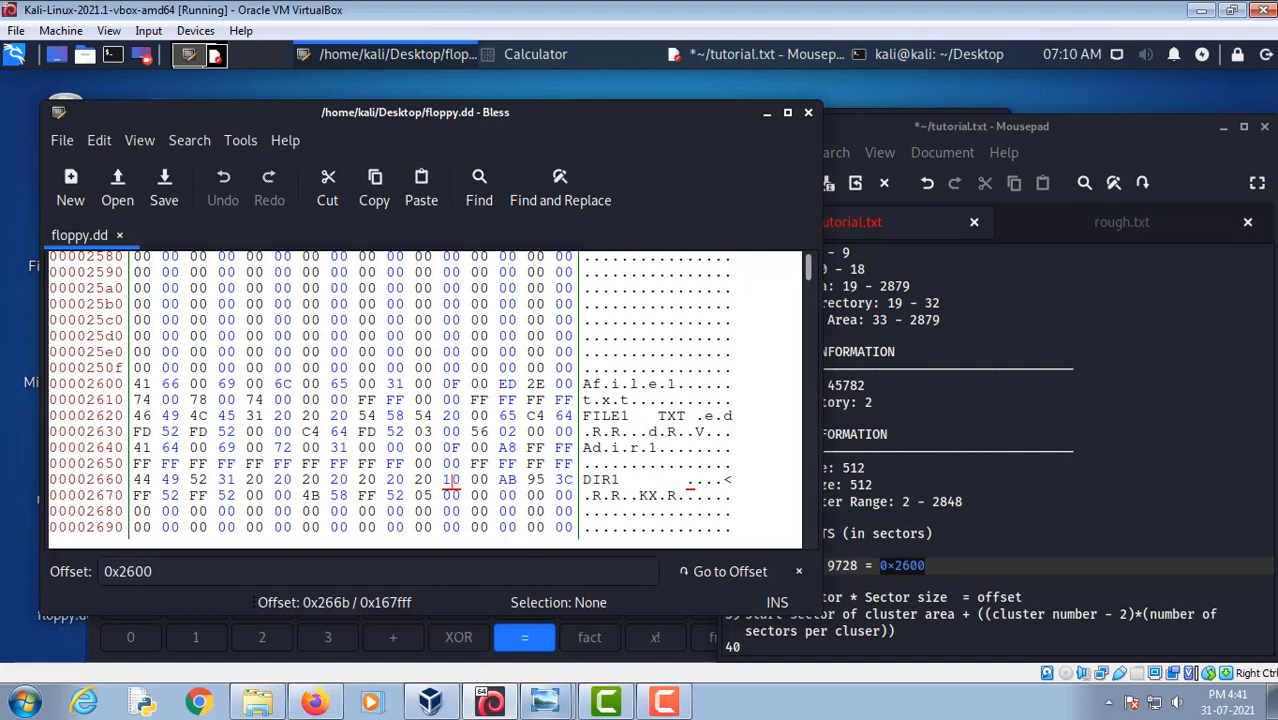
mouse_move(545, 703)
left_click(542, 624)
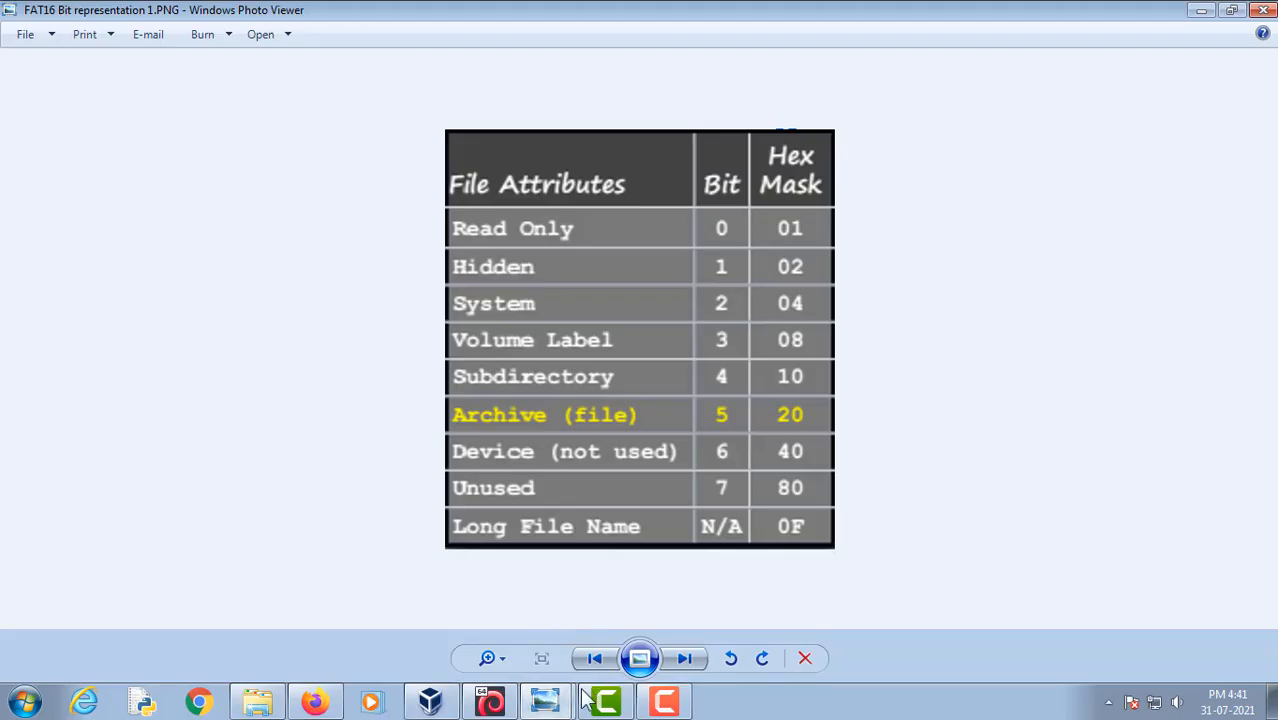
left_click(521, 652)
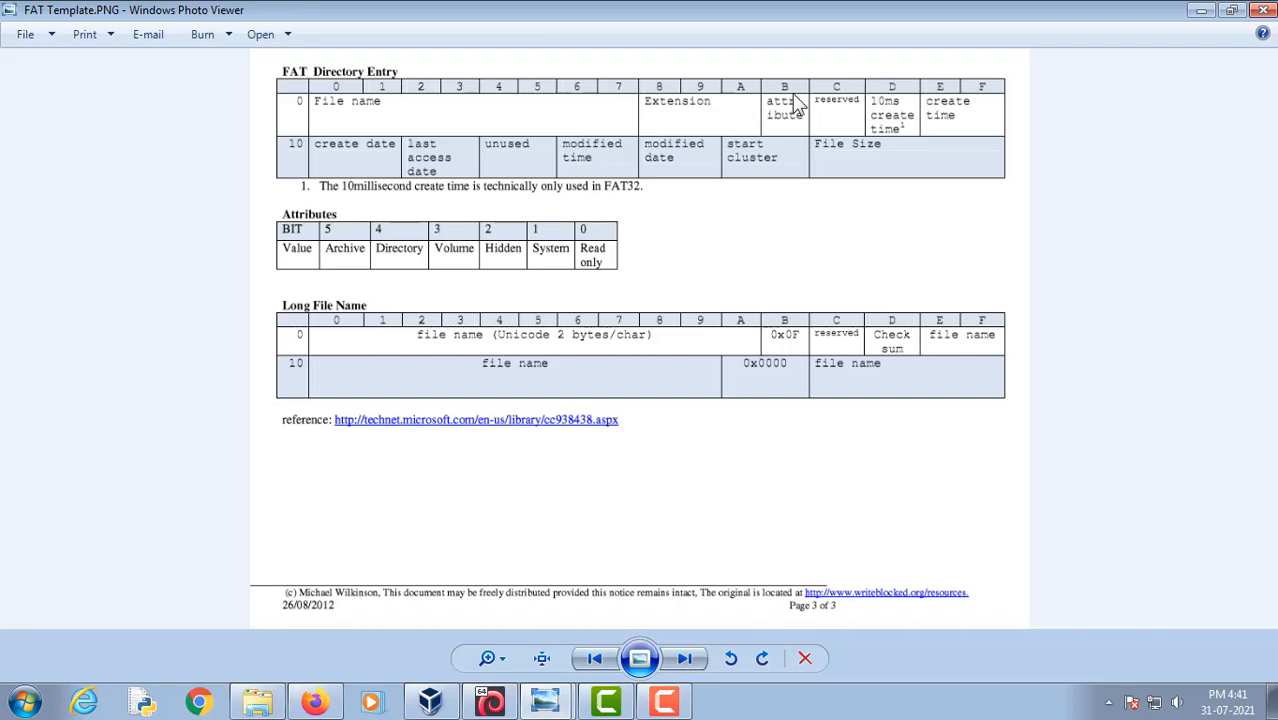
left_click(490, 702)
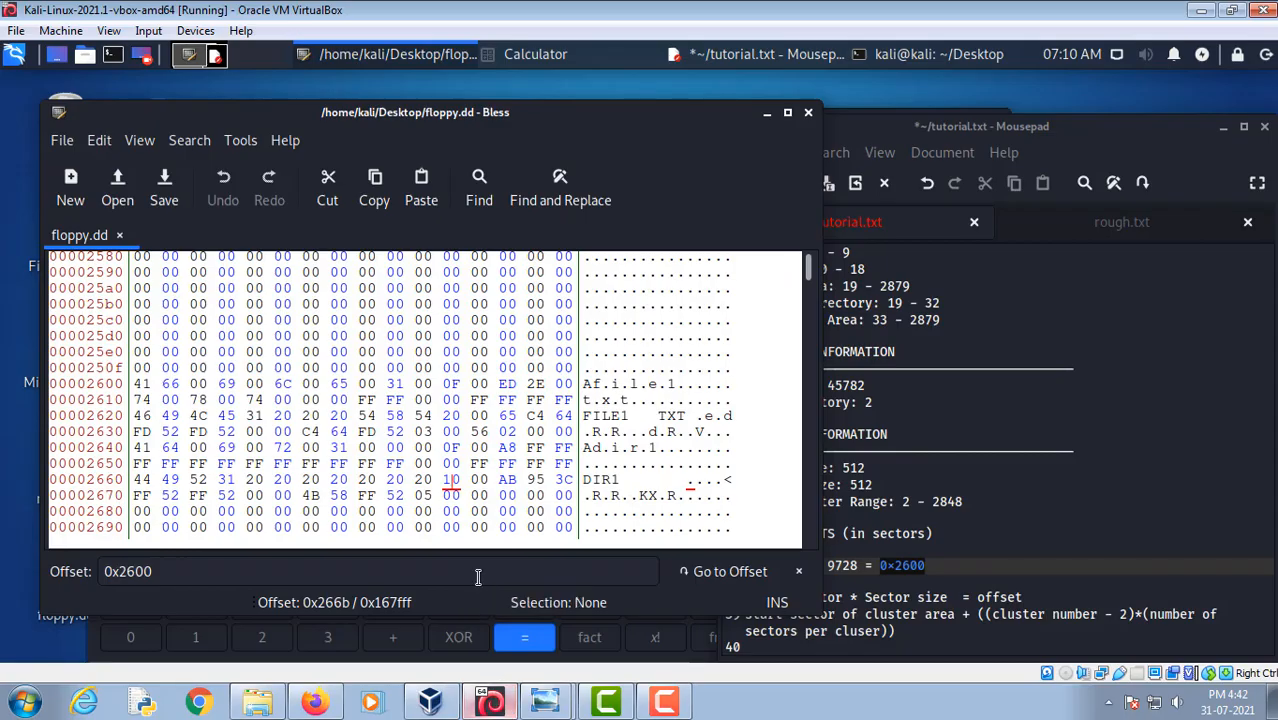
Select the DIR1 entry from 0x2660 to 0x267f and note its start cluster in tutorial.txt as 05 00 = 00 05 = 0x5
left_click_drag(138, 481, 567, 509)
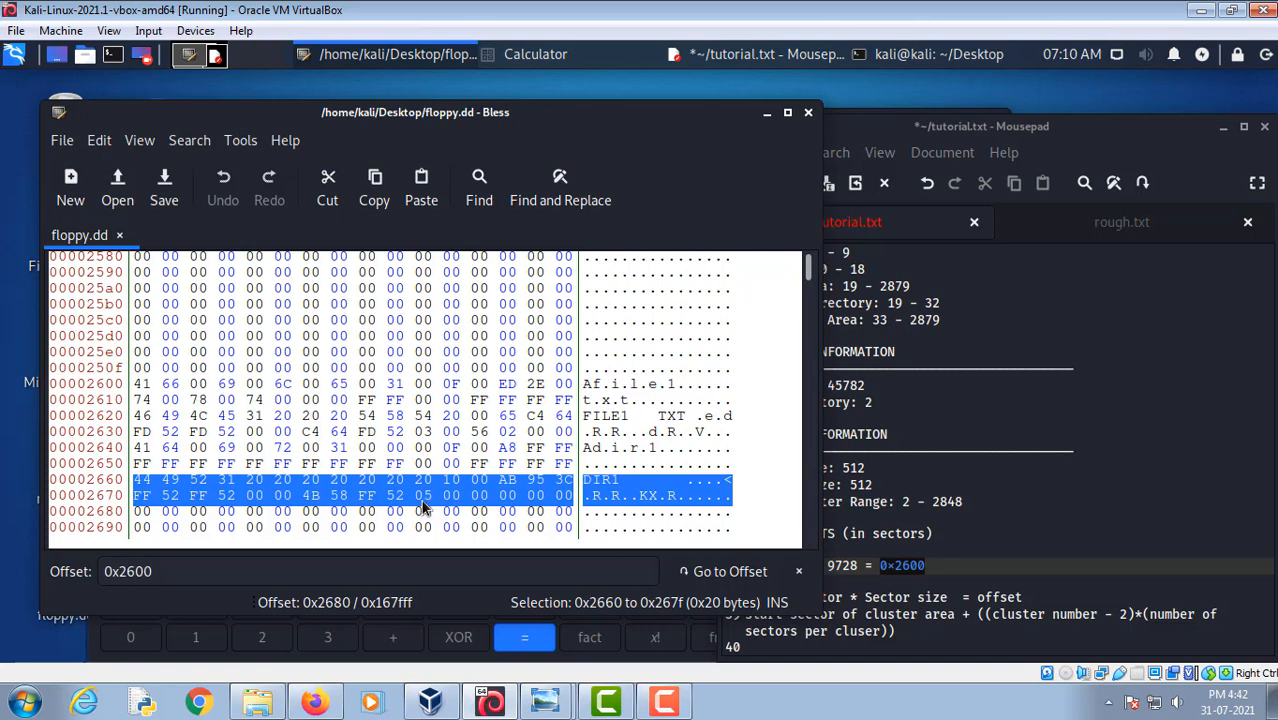
left_click(951, 566)
key("Return")
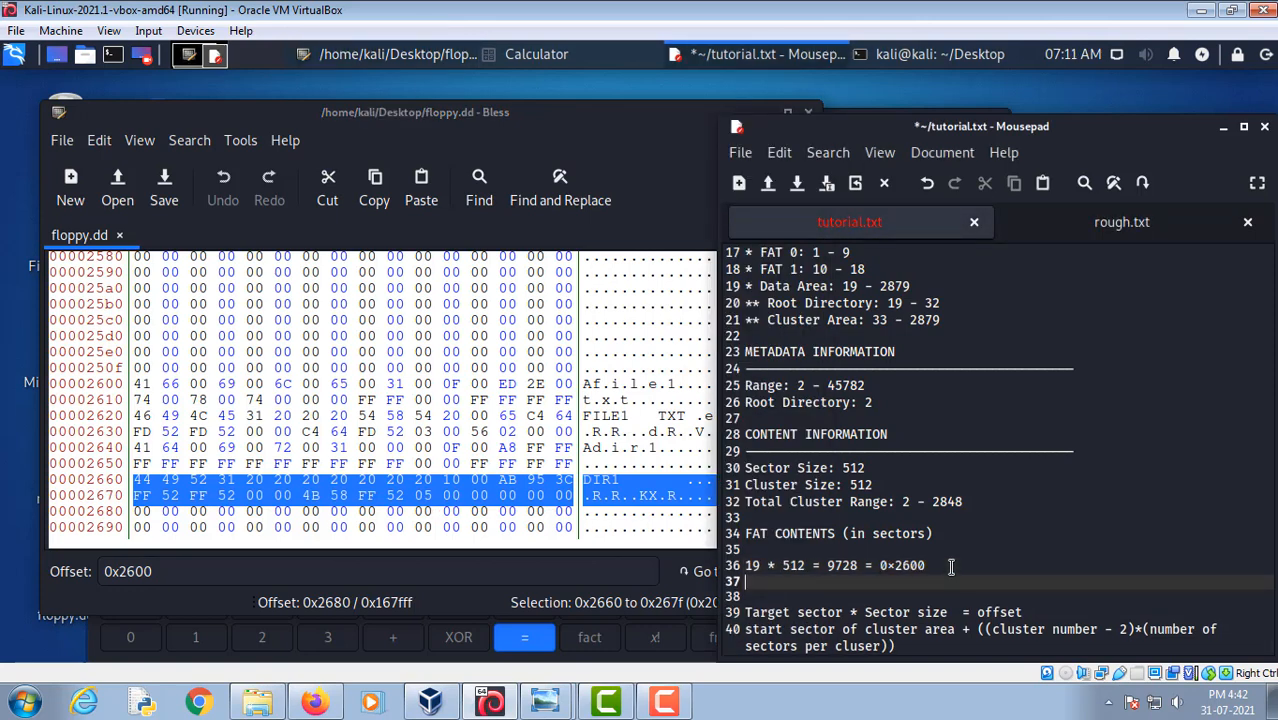
type("05 00 = 00 05 =")
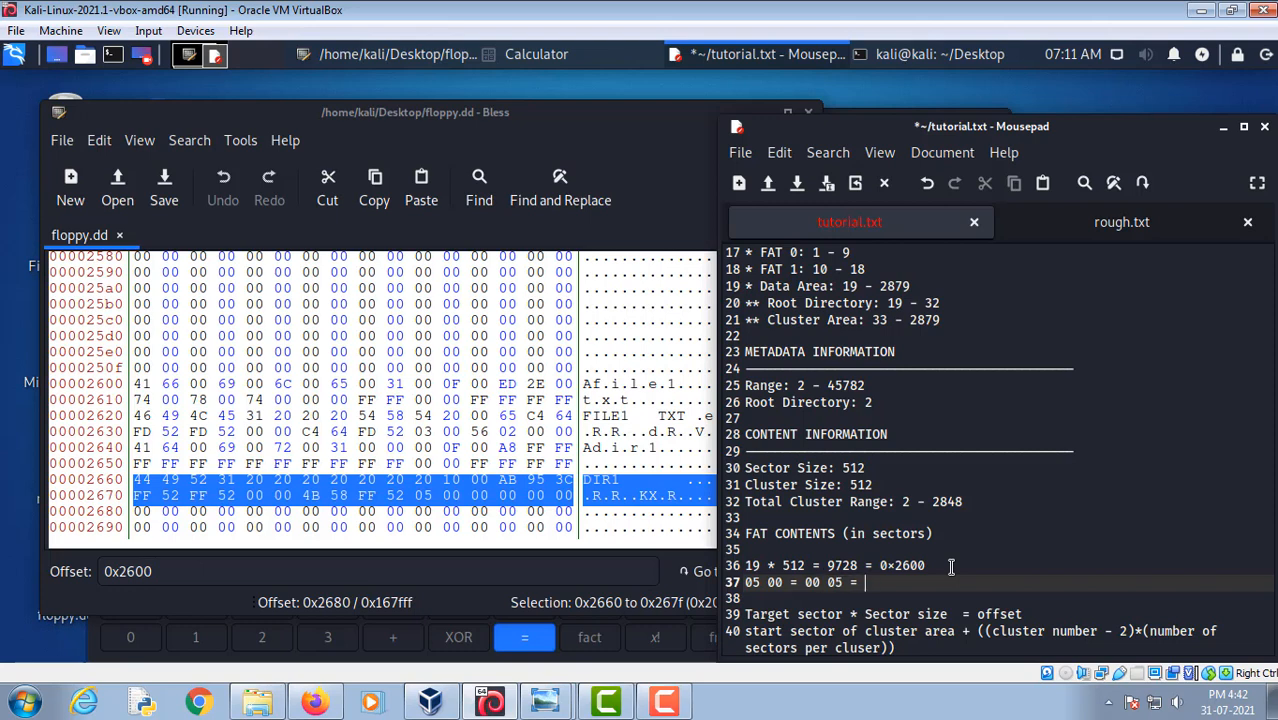
type("0x5")
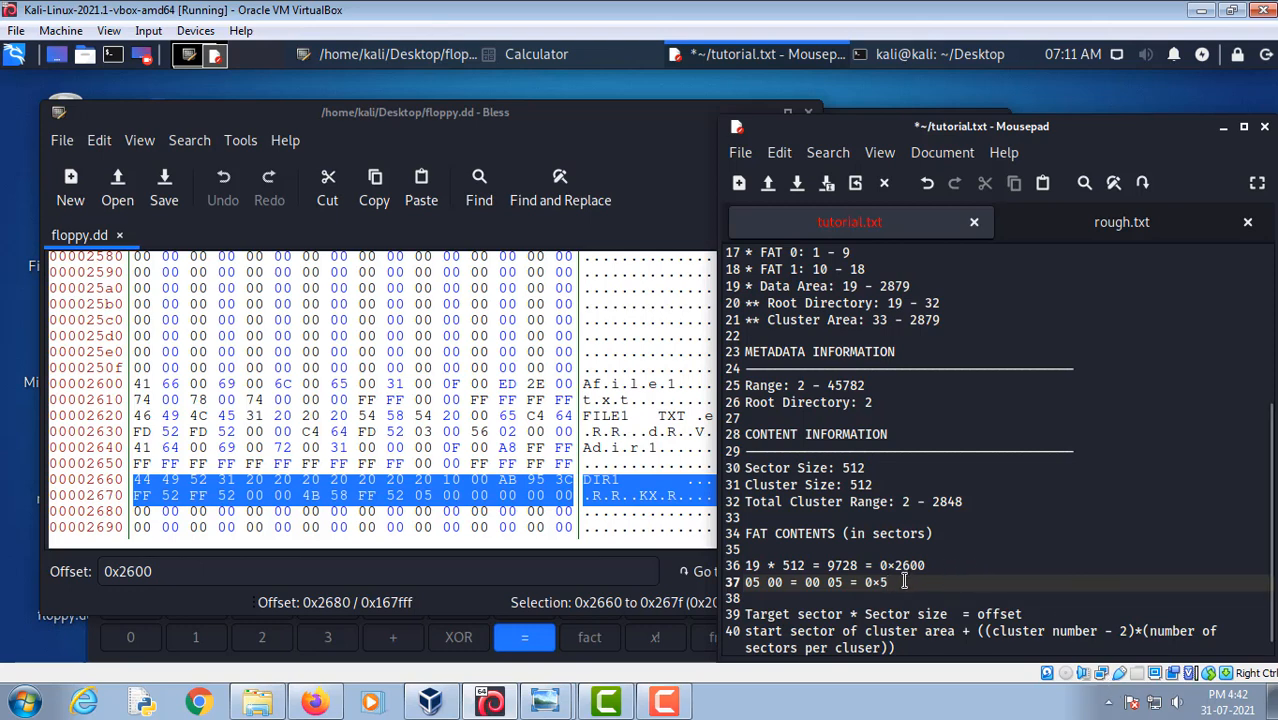
key("Return")
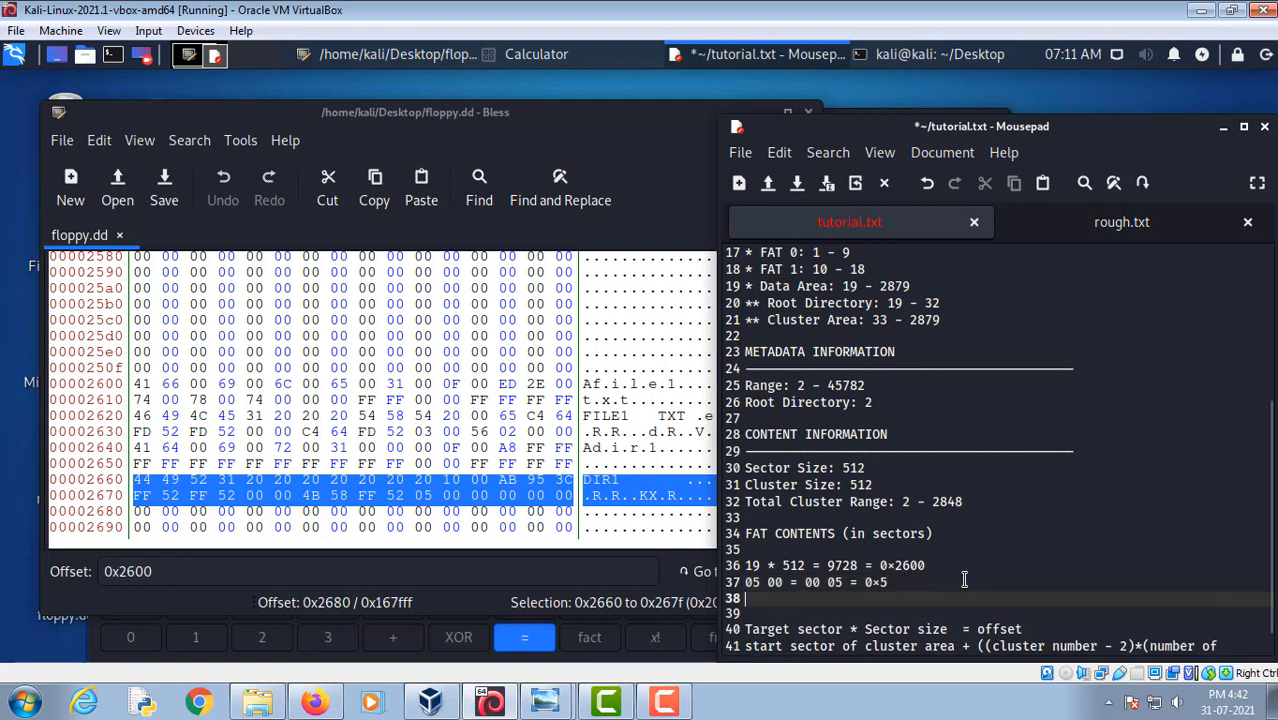
Review the root directory calculation and the formula for converting a cluster number to a sector in tutorial.txt
triple_click(940, 567)
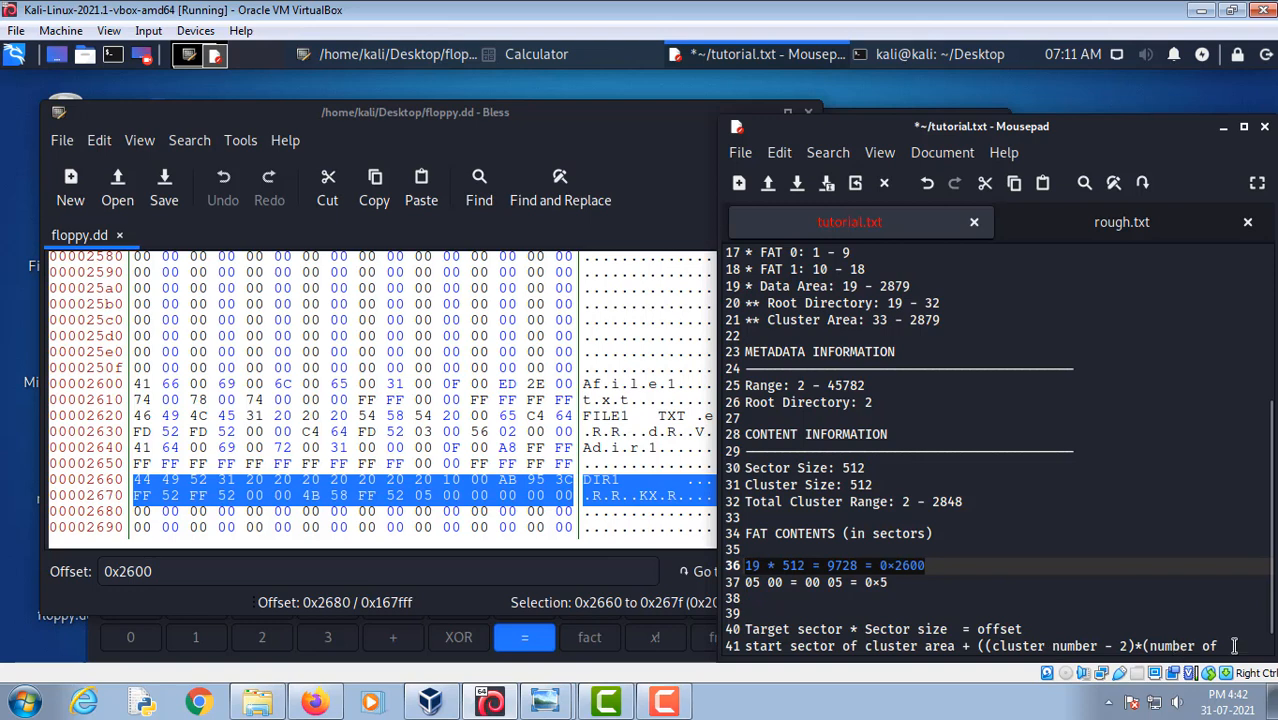
left_click_drag(1220, 647, 745, 647)
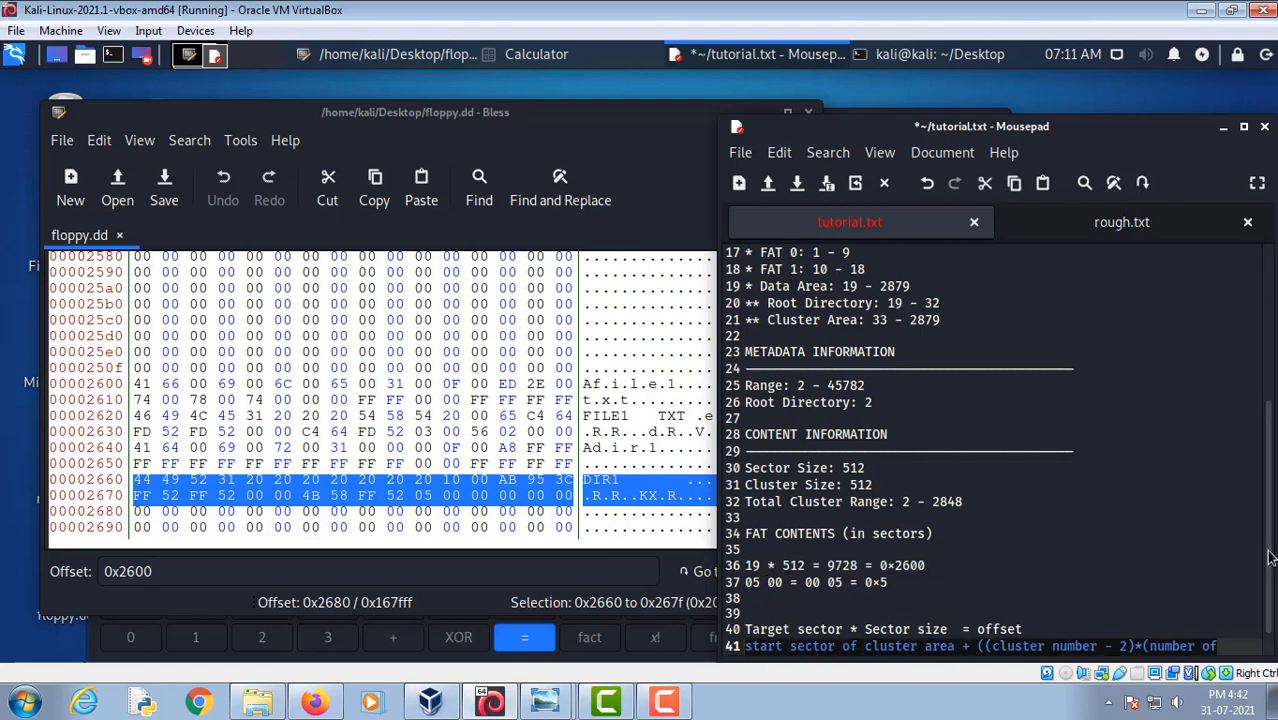
scroll(1268, 549, "down", 1)
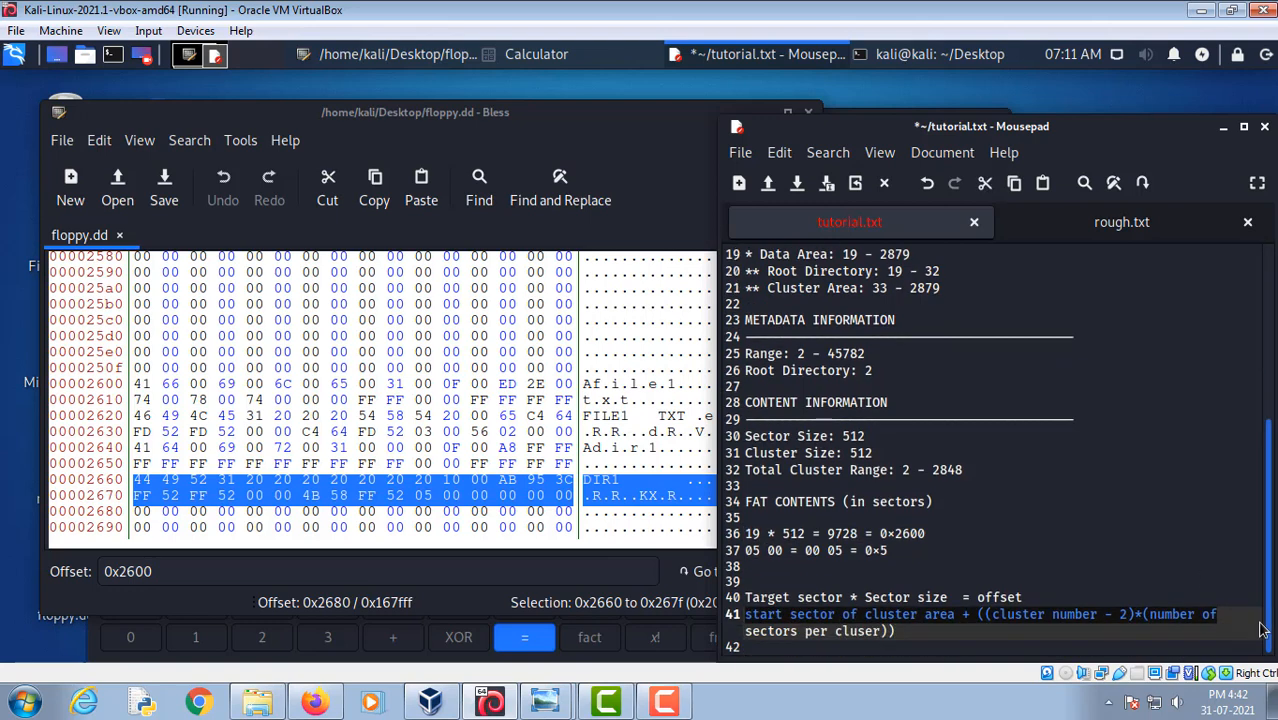
left_click(753, 567)
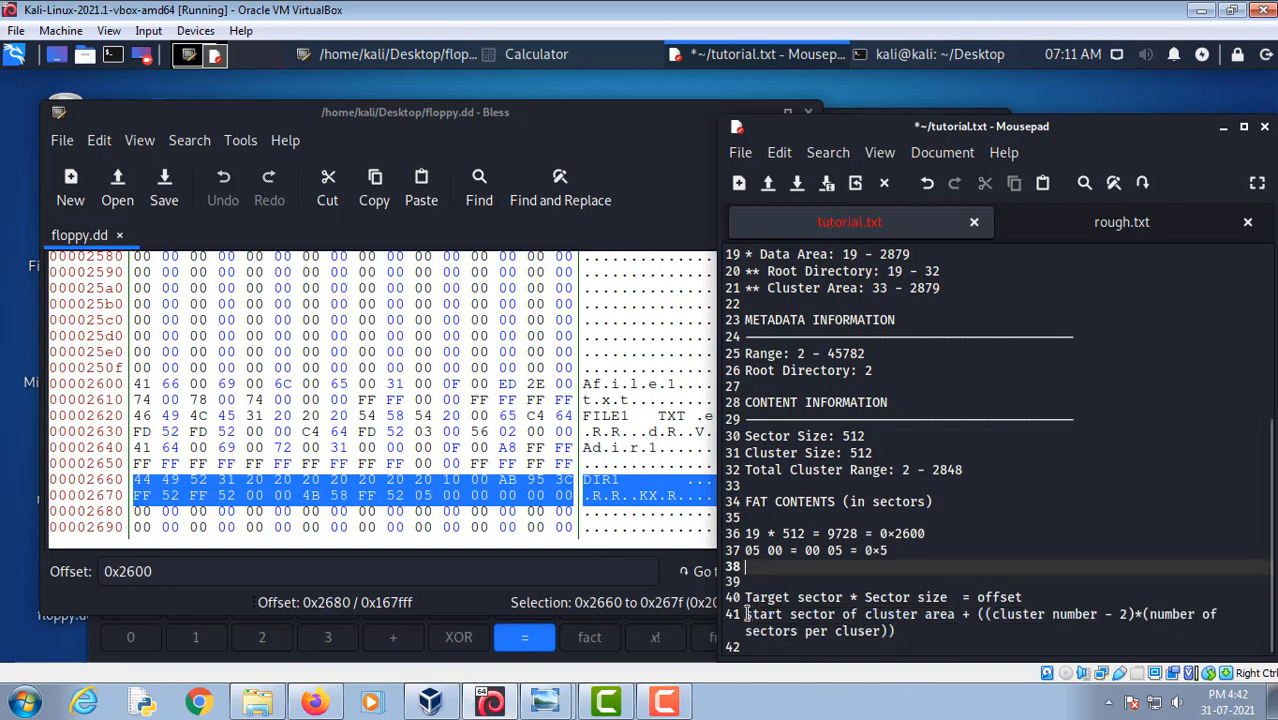
left_click_drag(745, 614, 959, 618)
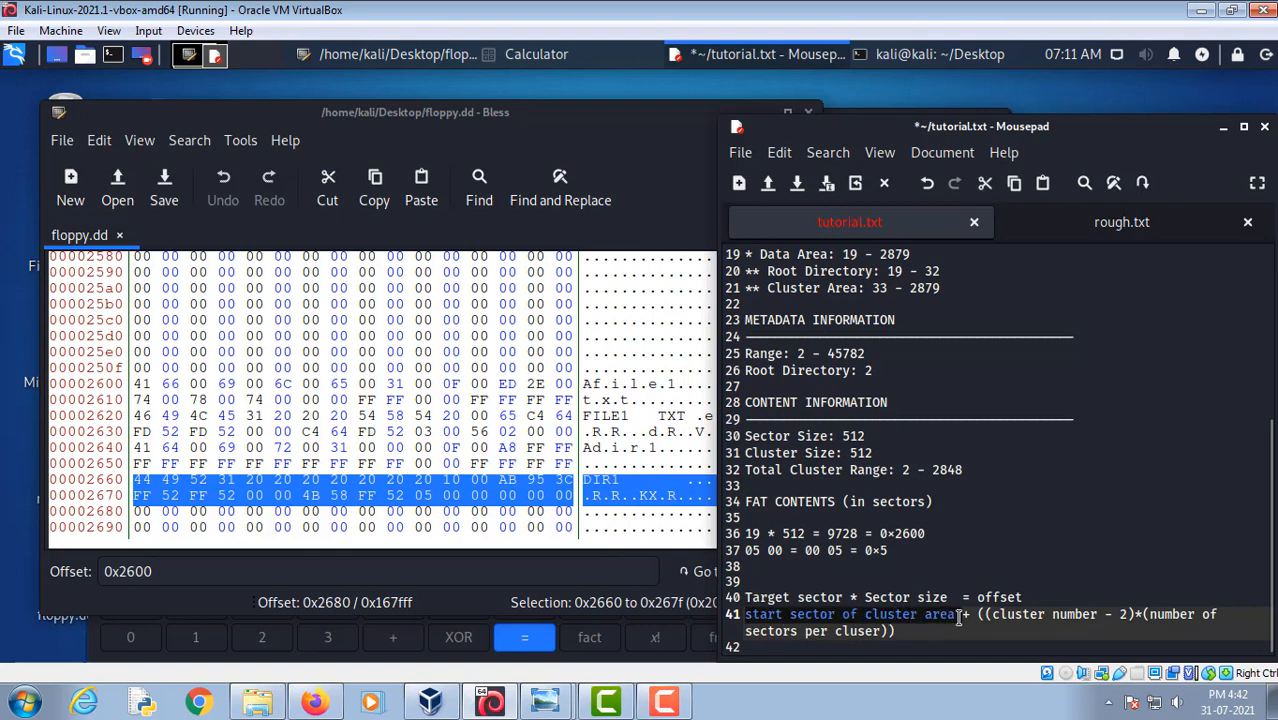
left_click(762, 566)
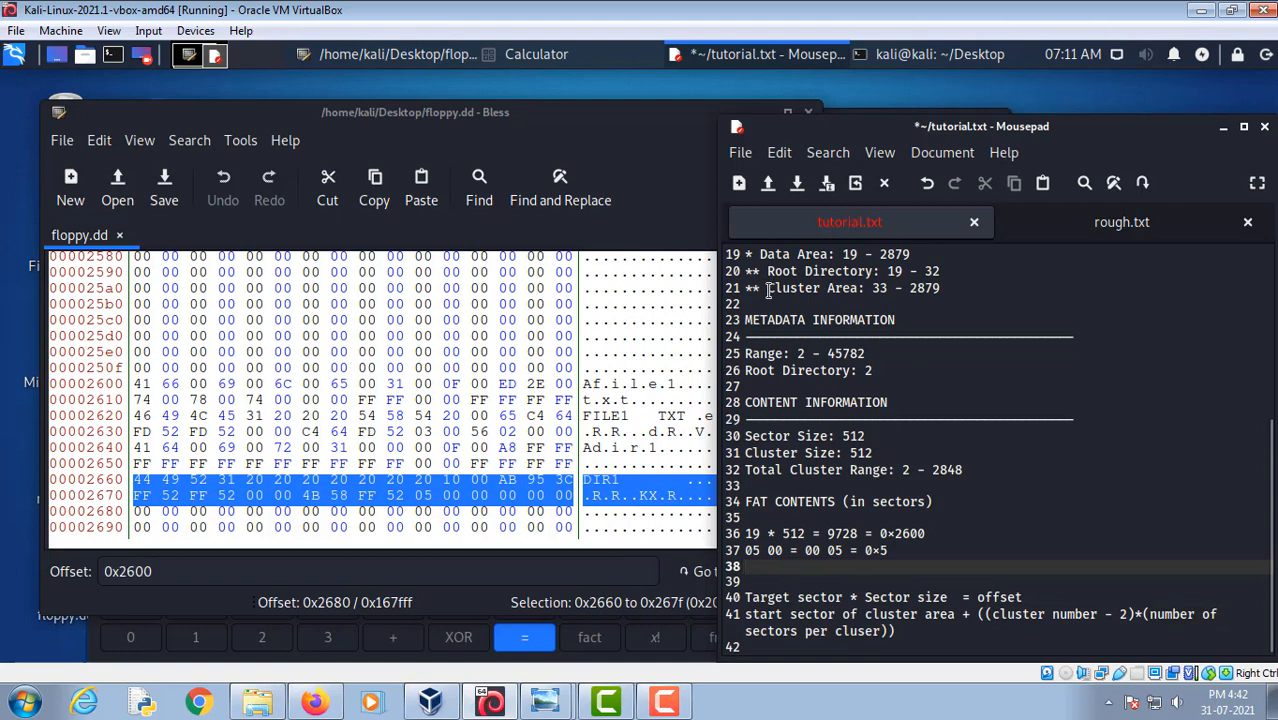
Copy the cluster area's start sector 33 to the line below the start cluster note and follow it with a plus sign
left_click_drag(768, 289, 874, 287)
key("ctrl+c")
left_click(888, 289)
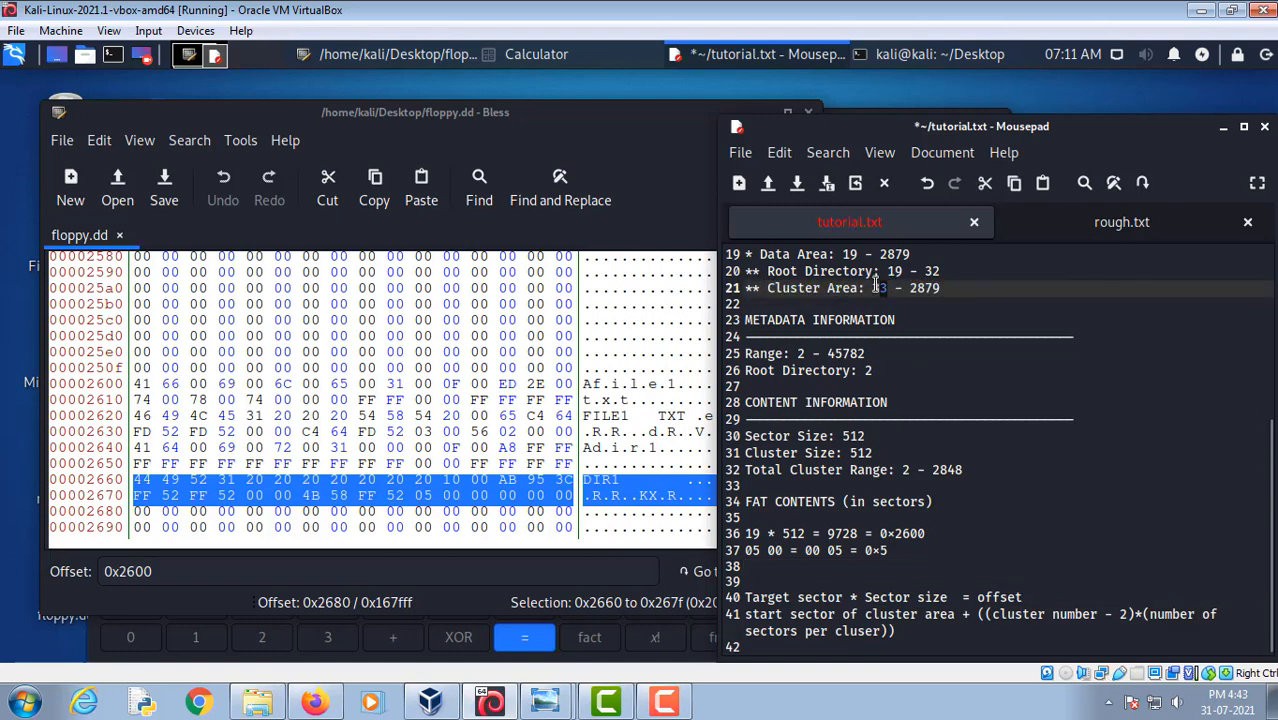
left_click(762, 566)
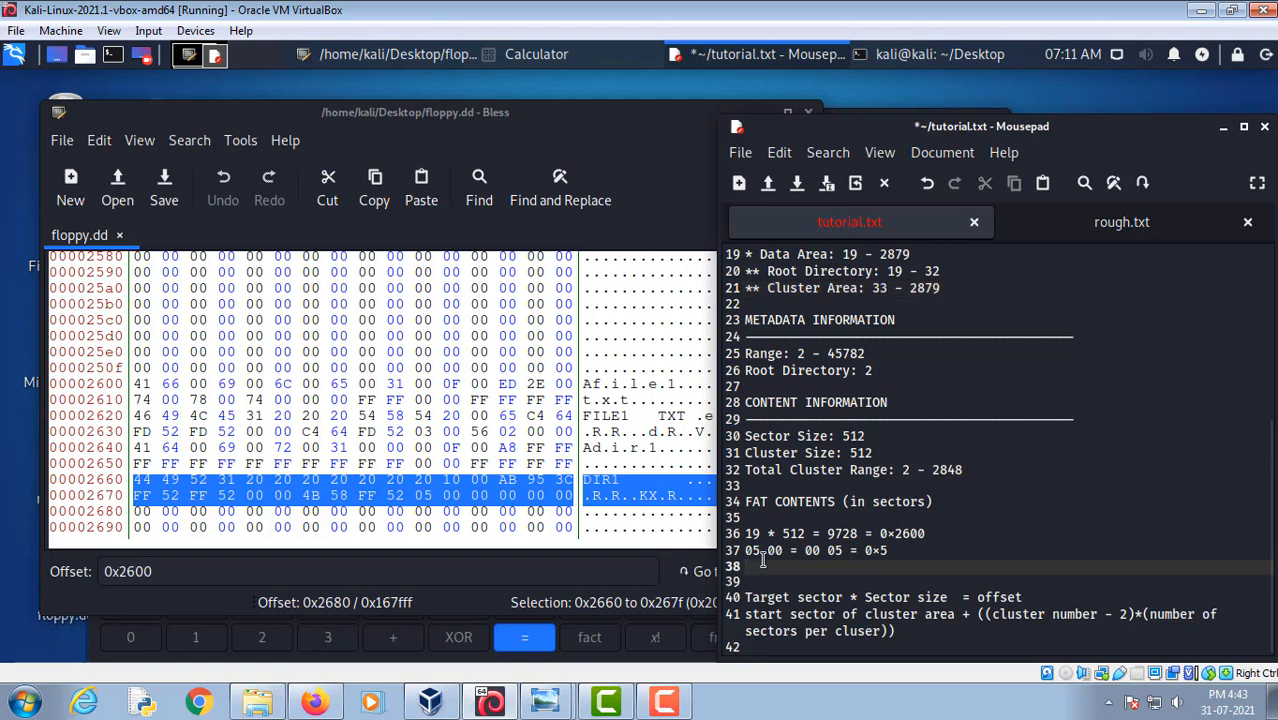
key("ctrl+v")
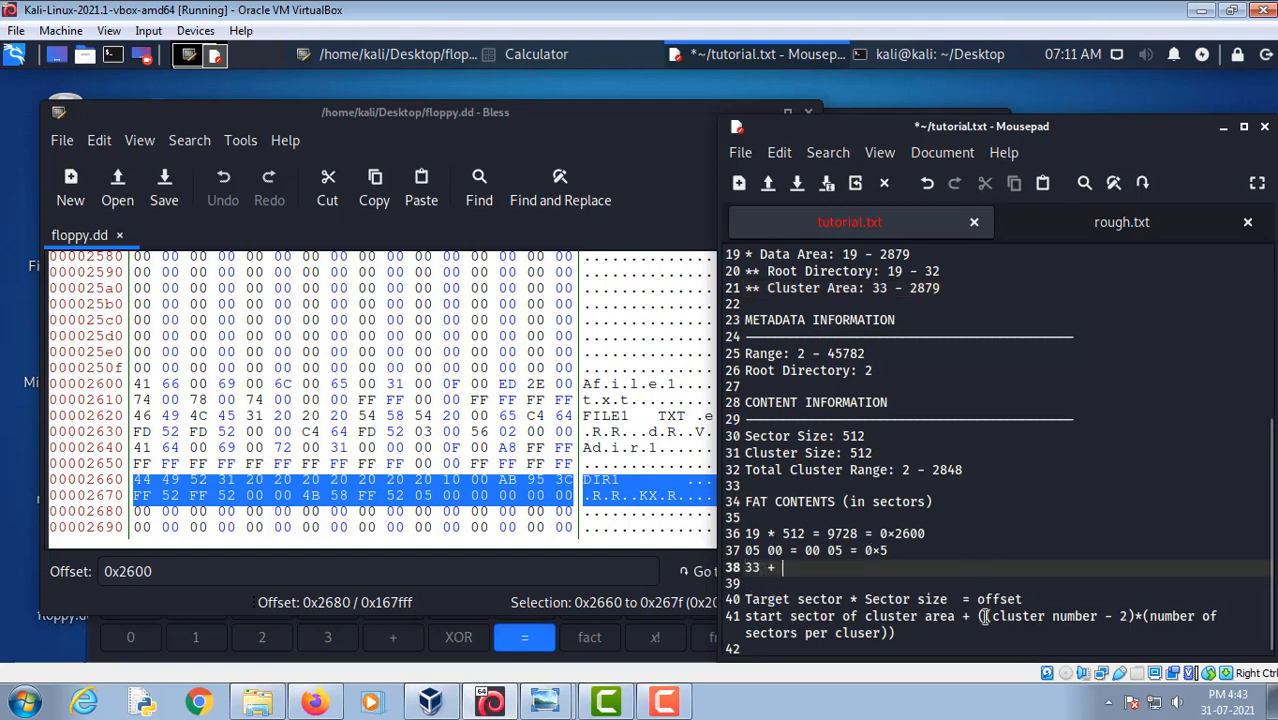
Complete the sector calculation in tutorial.txt as 33 + (5-2) * 1 = following the cluster formula, and copy the expression
left_click_drag(984, 616, 1136, 616)
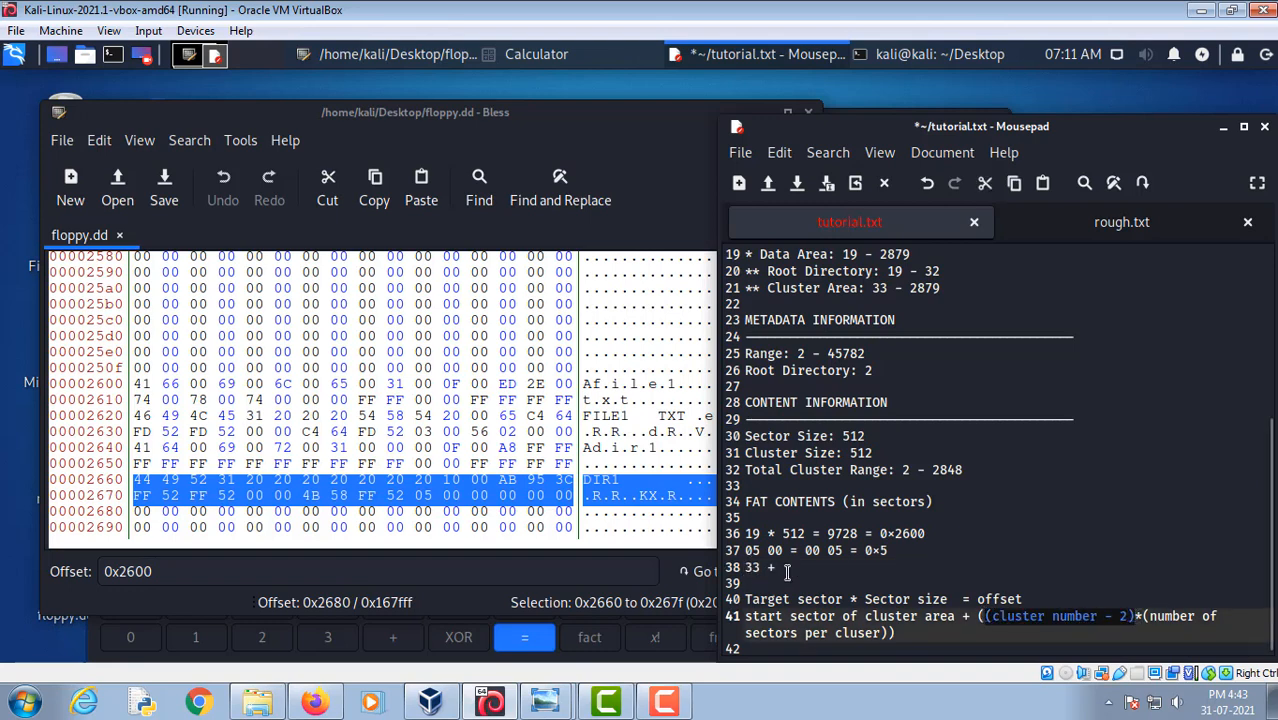
left_click(786, 569)
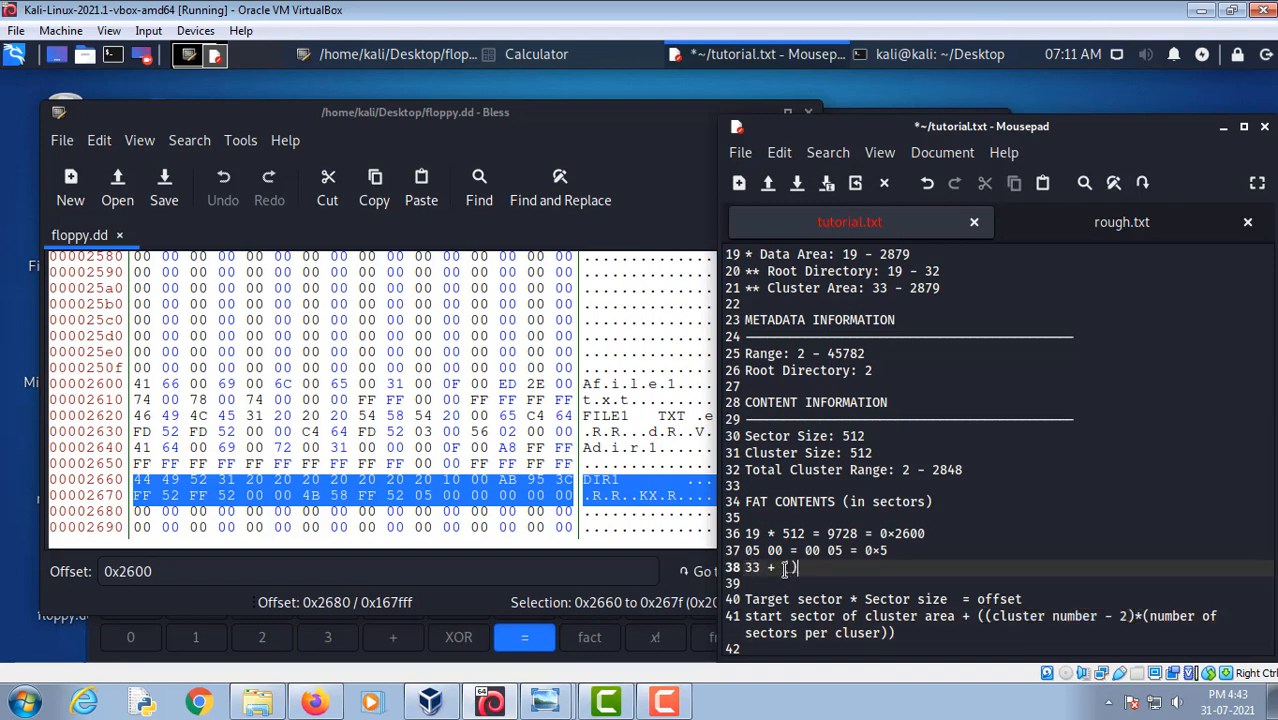
type("(5-2) *")
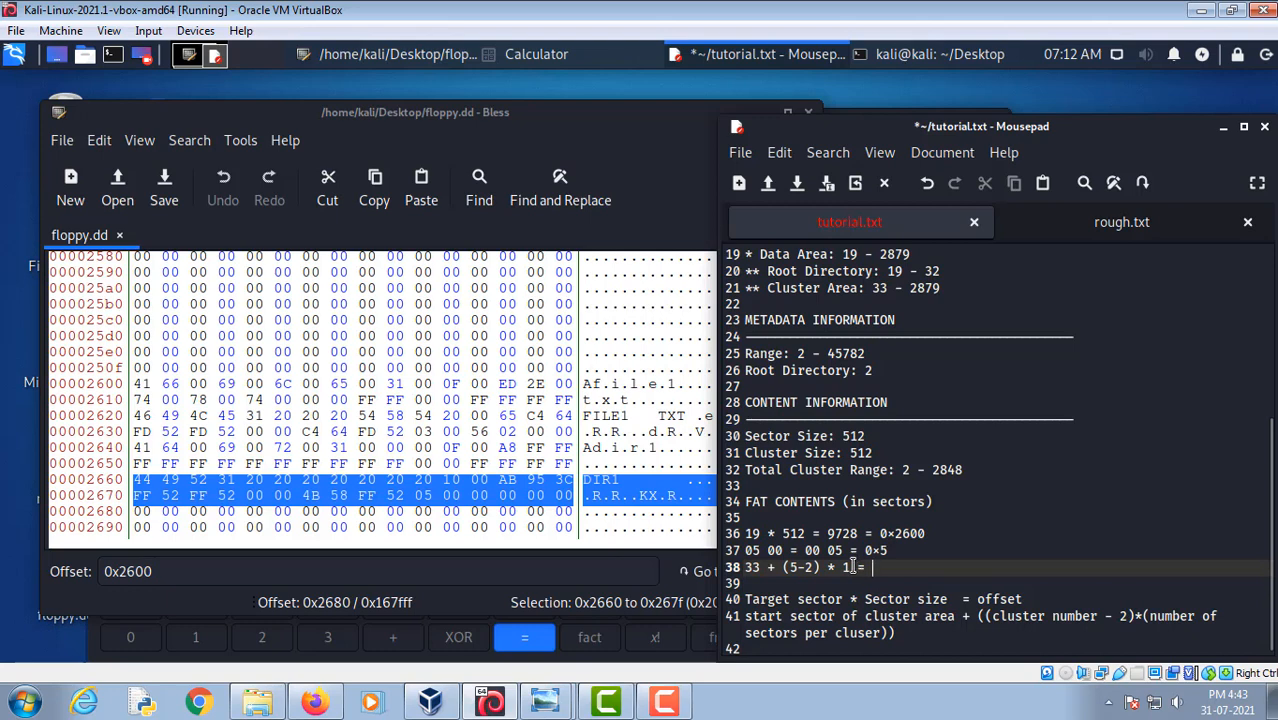
left_click_drag(864, 567, 745, 567)
key("ctrl+c")
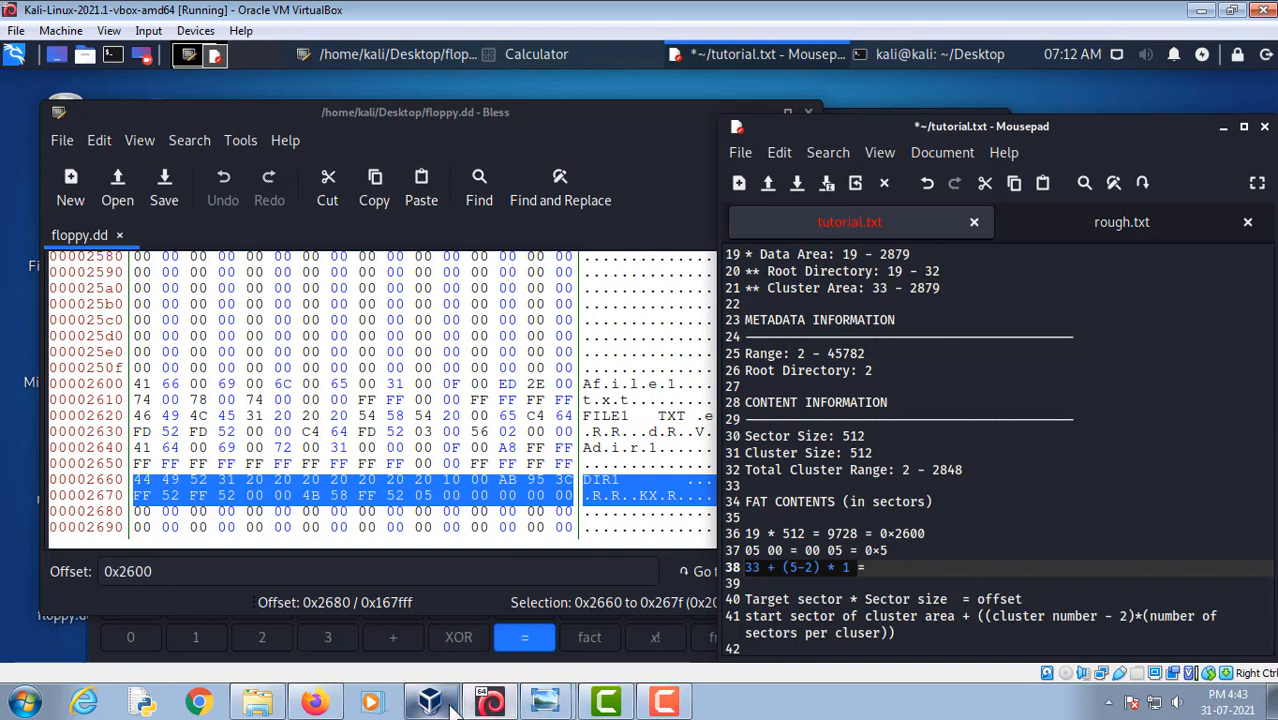
Set the Calculator to decimal and evaluate the copied expression 33 + (5-2) * 1
left_click(527, 56)
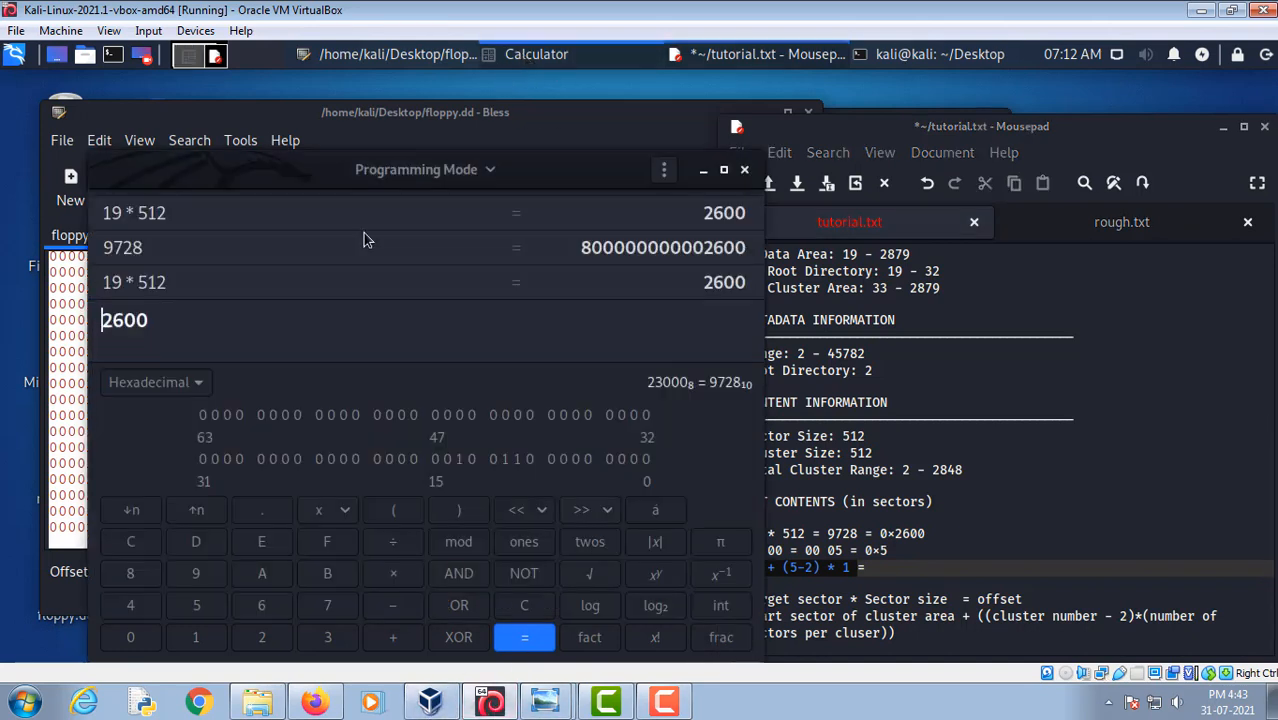
left_click(155, 382)
left_click(145, 354)
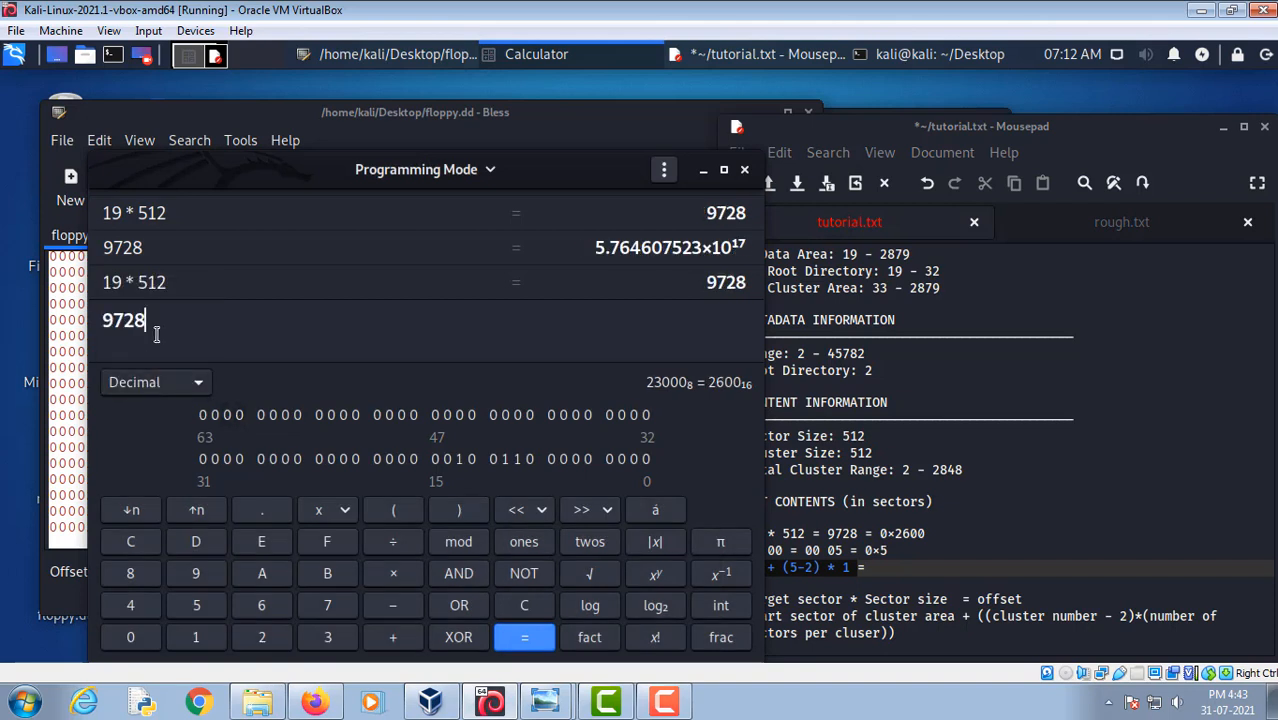
left_click_drag(164, 320, 90, 318)
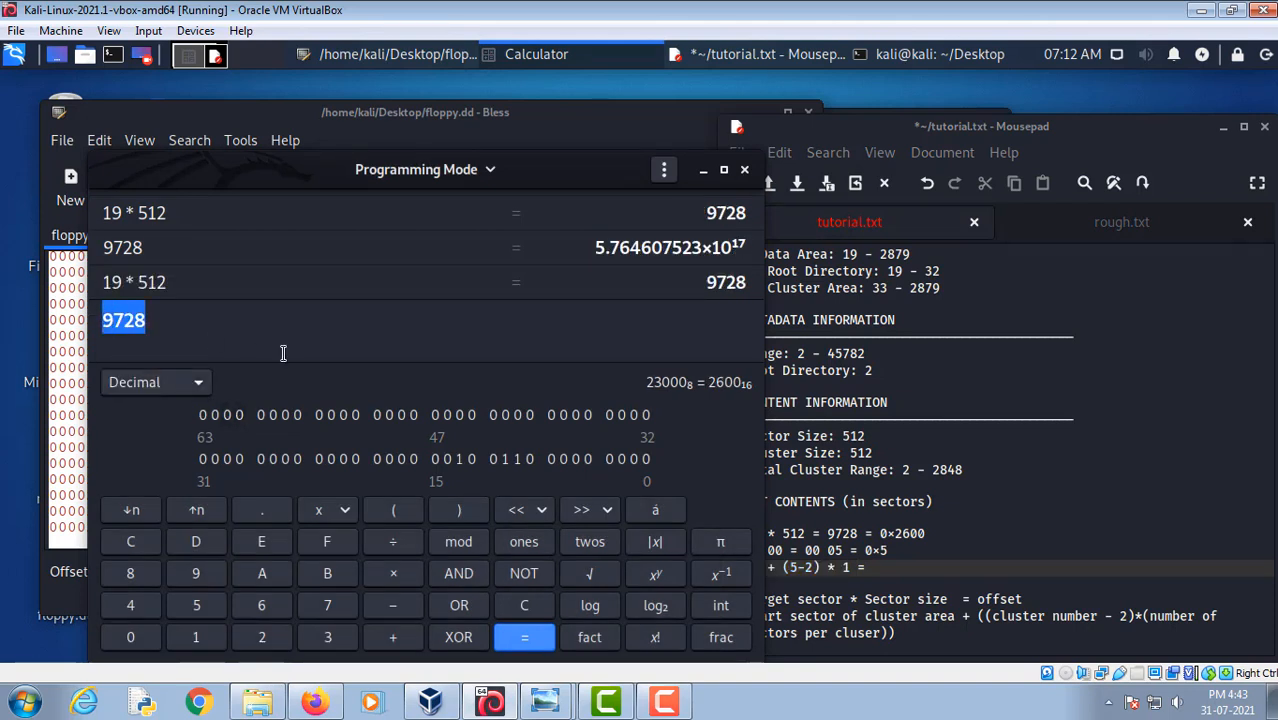
key("ctrl+v")
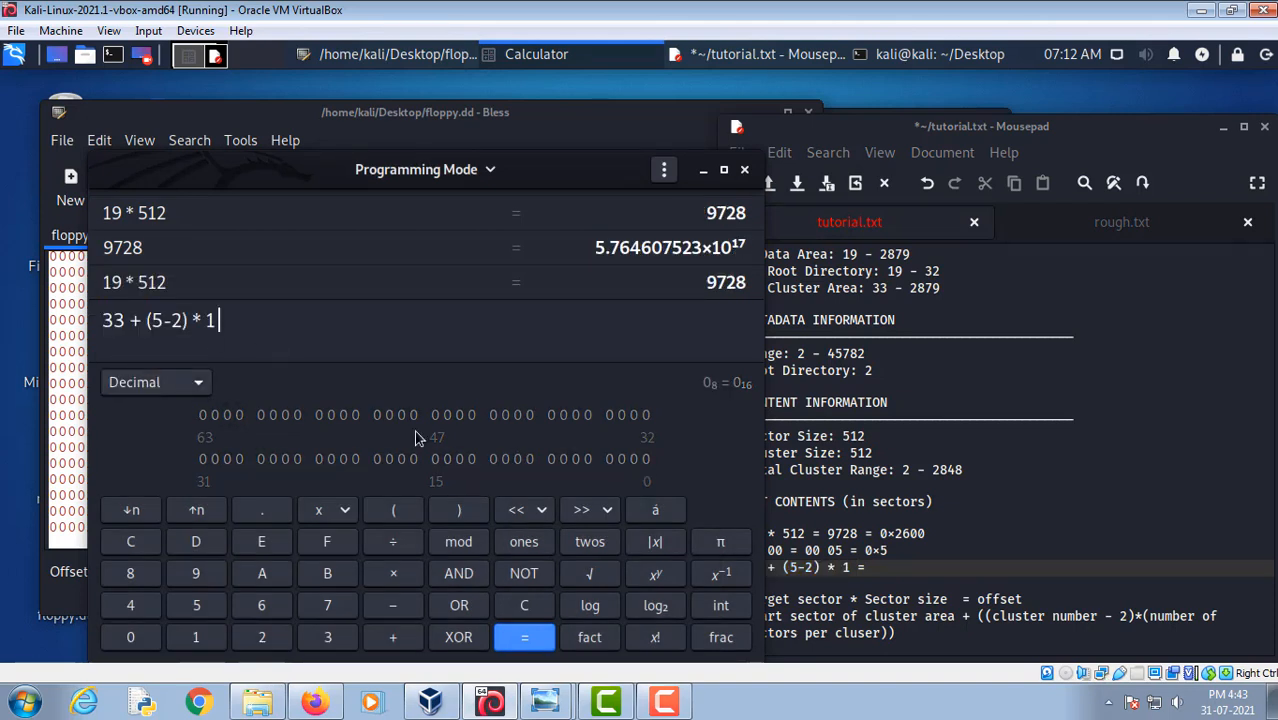
left_click(523, 639)
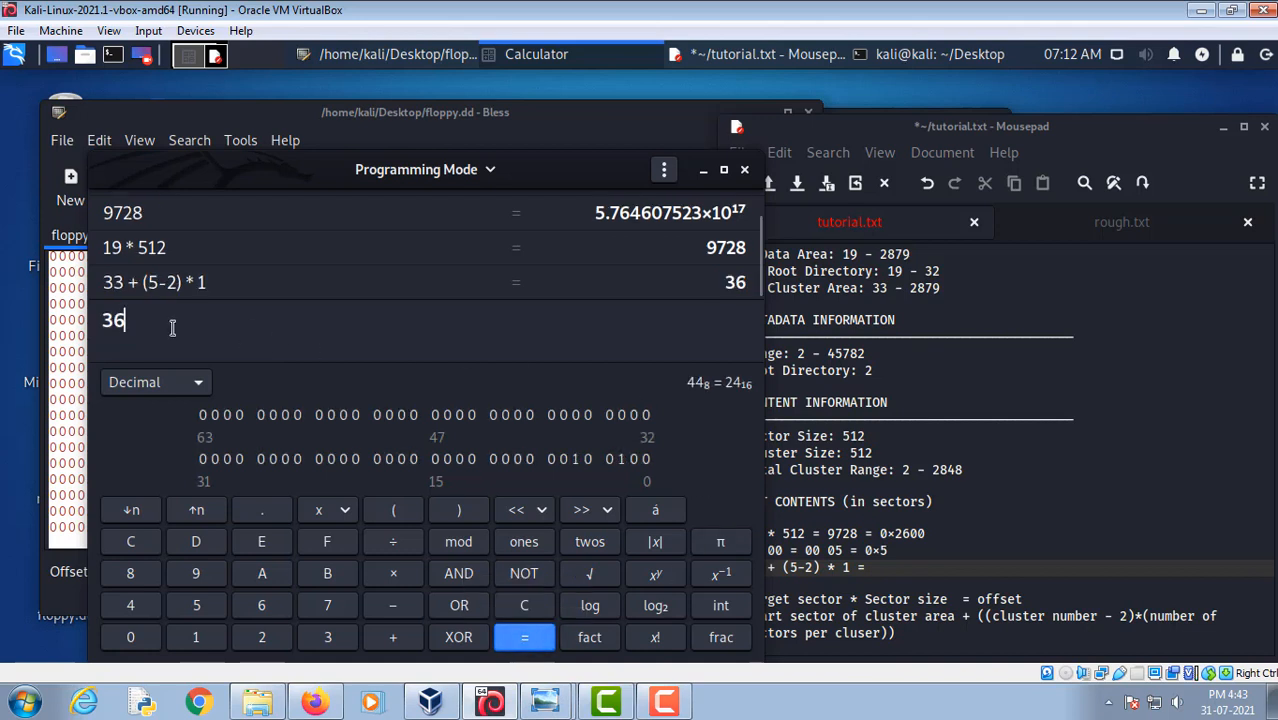
Record 36 as the result of the sector calculation in tutorial.txt
left_click_drag(127, 320, 104, 322)
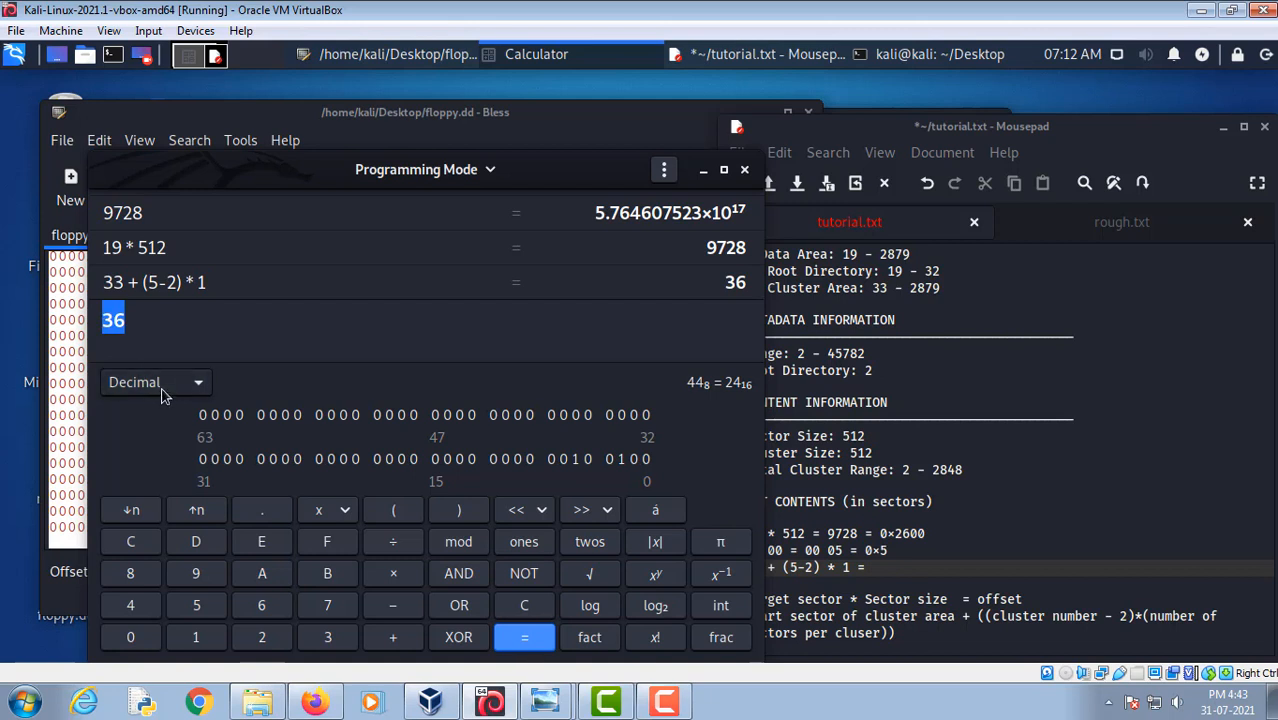
left_click(900, 572)
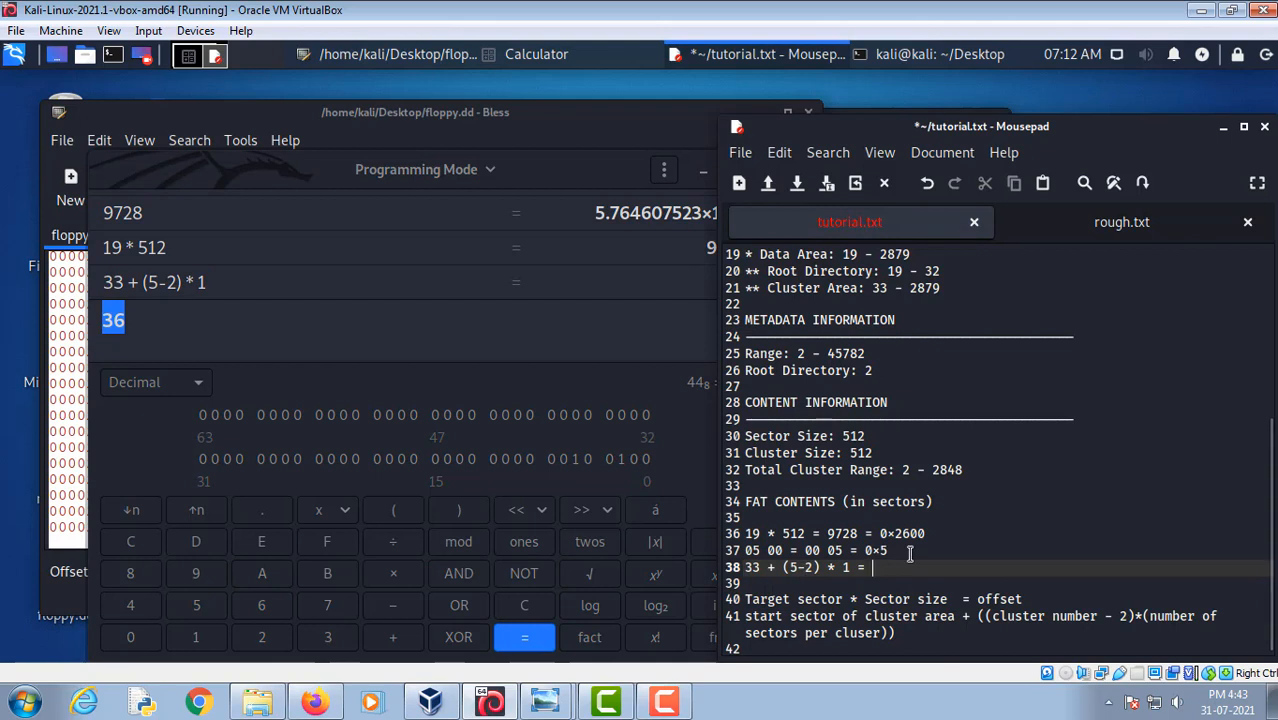
type("36")
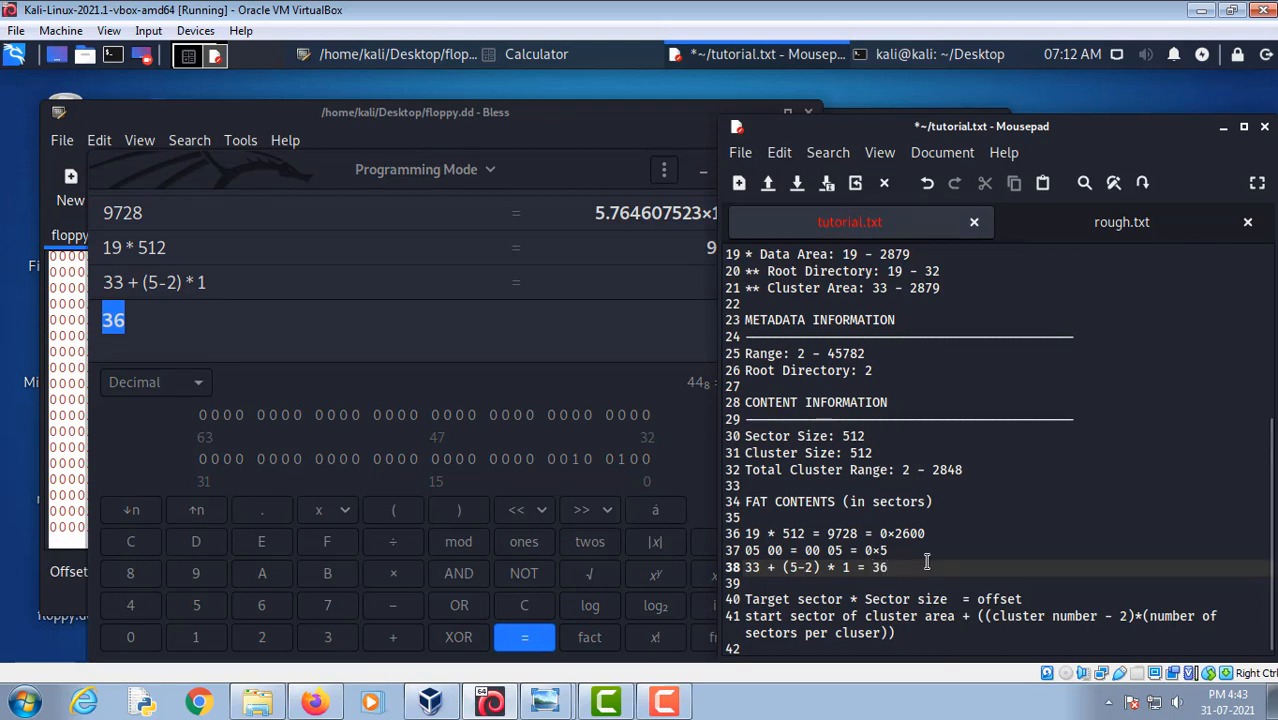
Start the offset calculation on a new line in tutorial.txt as 36 * 512 =, following the target sector times sector size formula
key("Return")
type("36")
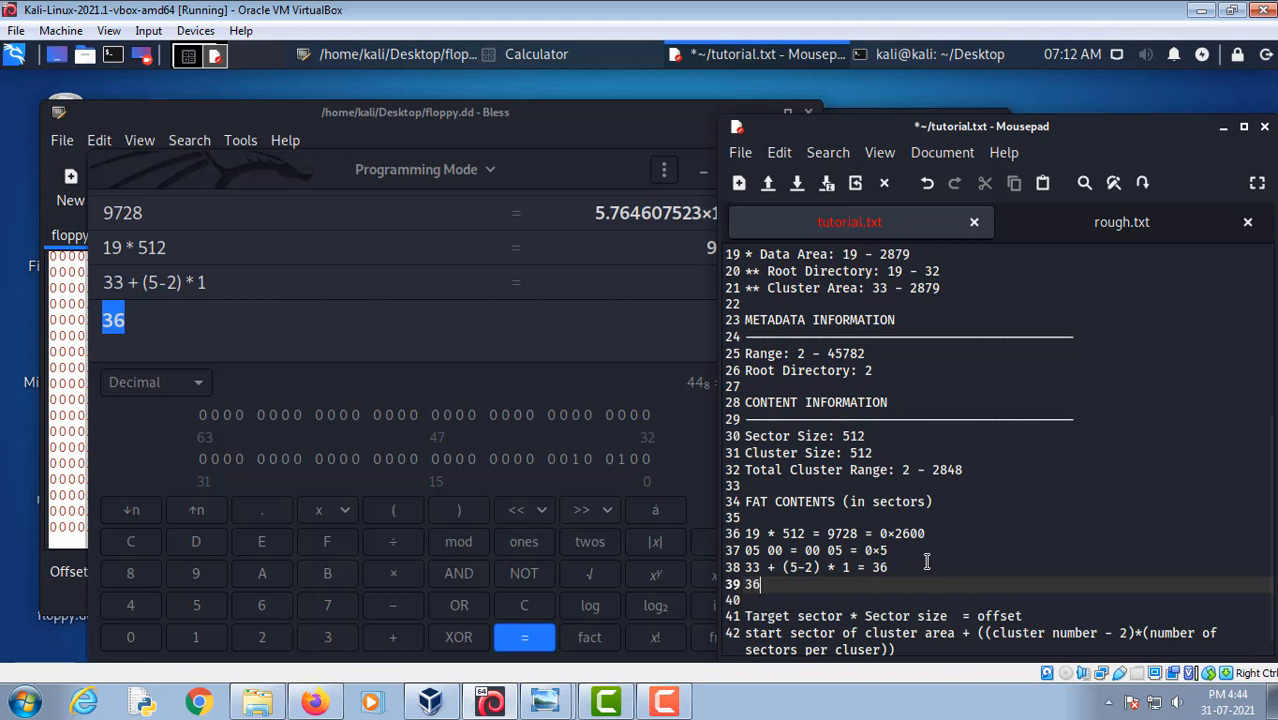
left_click(1032, 617)
left_click_drag(1032, 617, 740, 617)
left_click(795, 585)
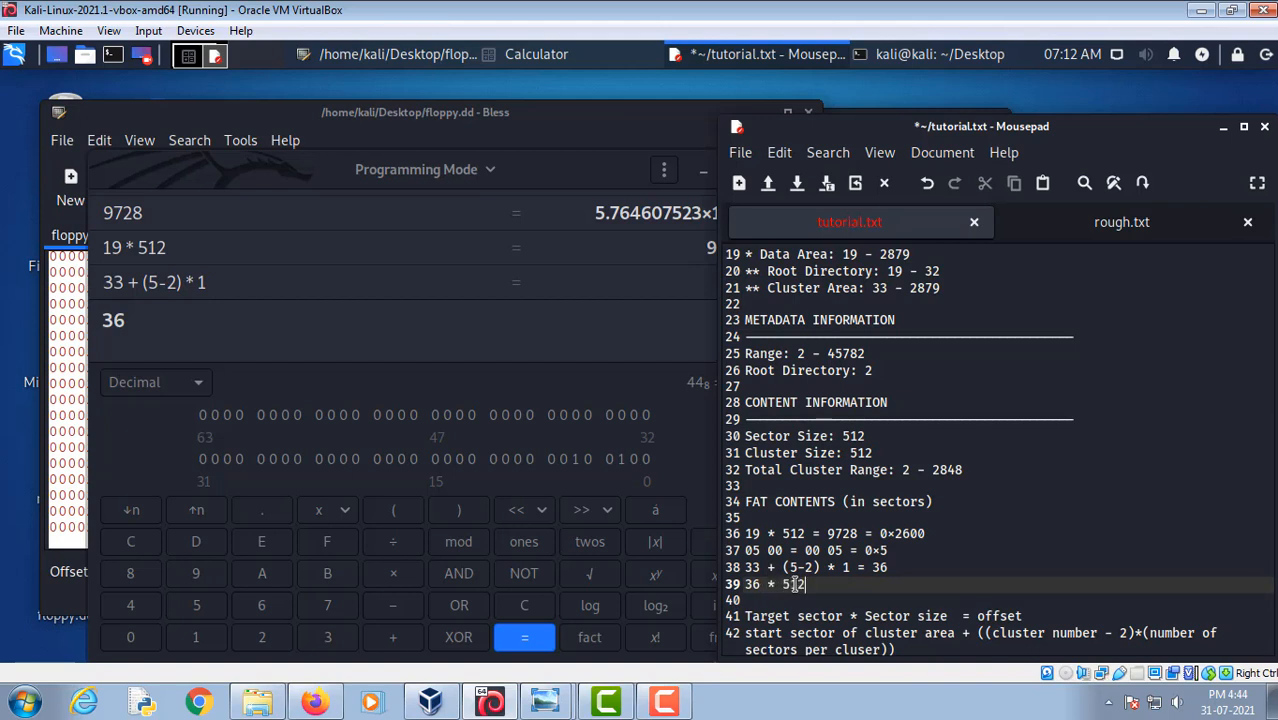
left_click_drag(870, 616, 945, 618)
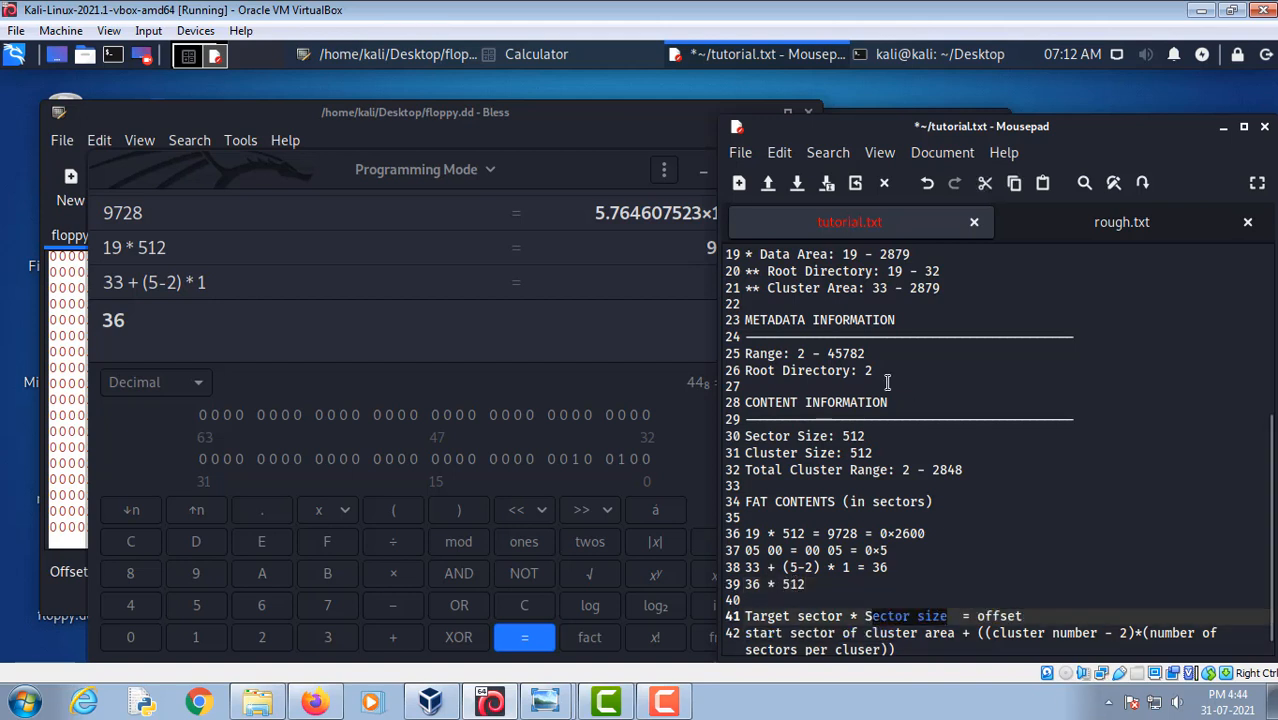
left_click(841, 438)
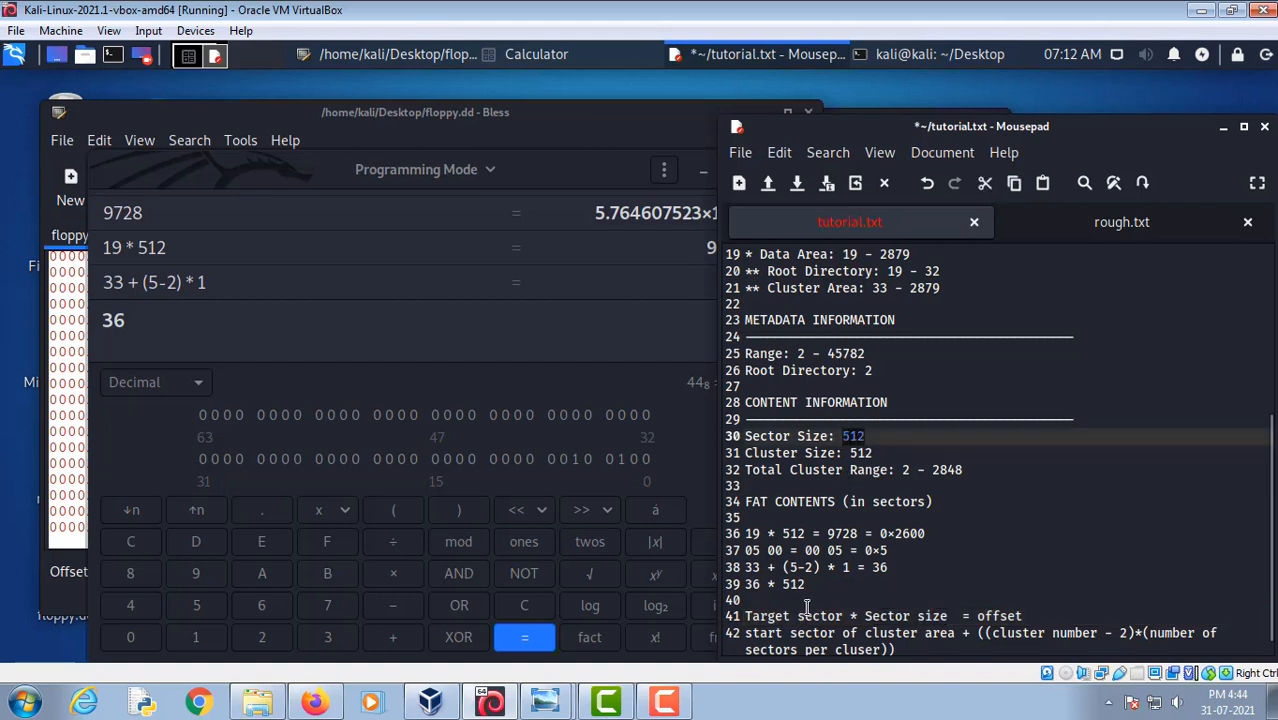
left_click(826, 570)
left_click(845, 588)
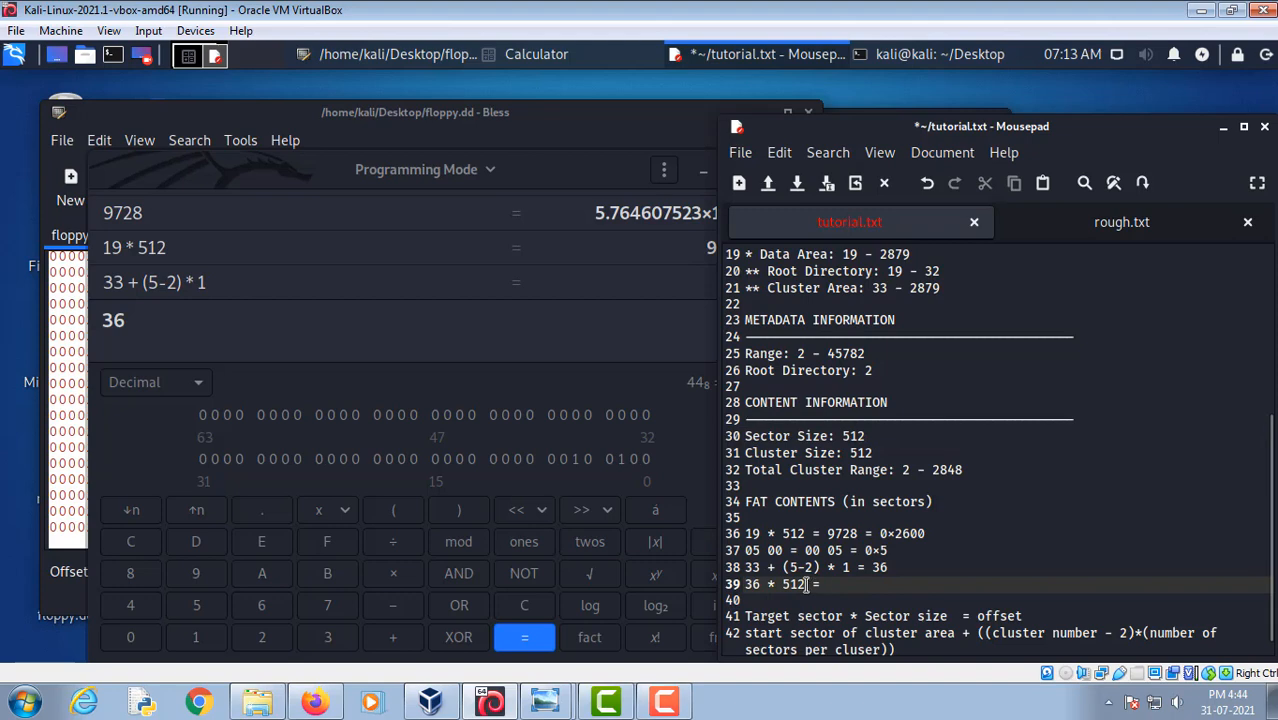
Copy the expression 36 * 512 from tutorial.txt and evaluate it in the Calculator
left_click_drag(806, 585, 742, 586)
key("ctrl+c")
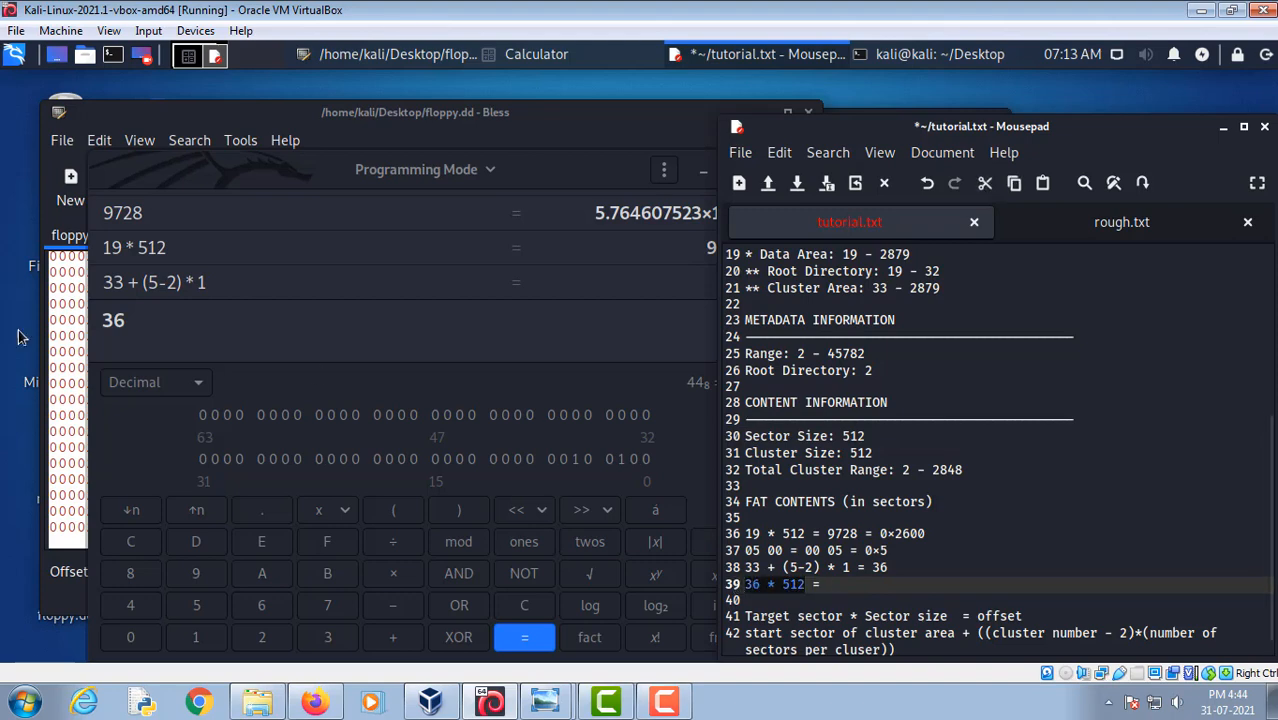
left_click_drag(153, 318, 80, 316)
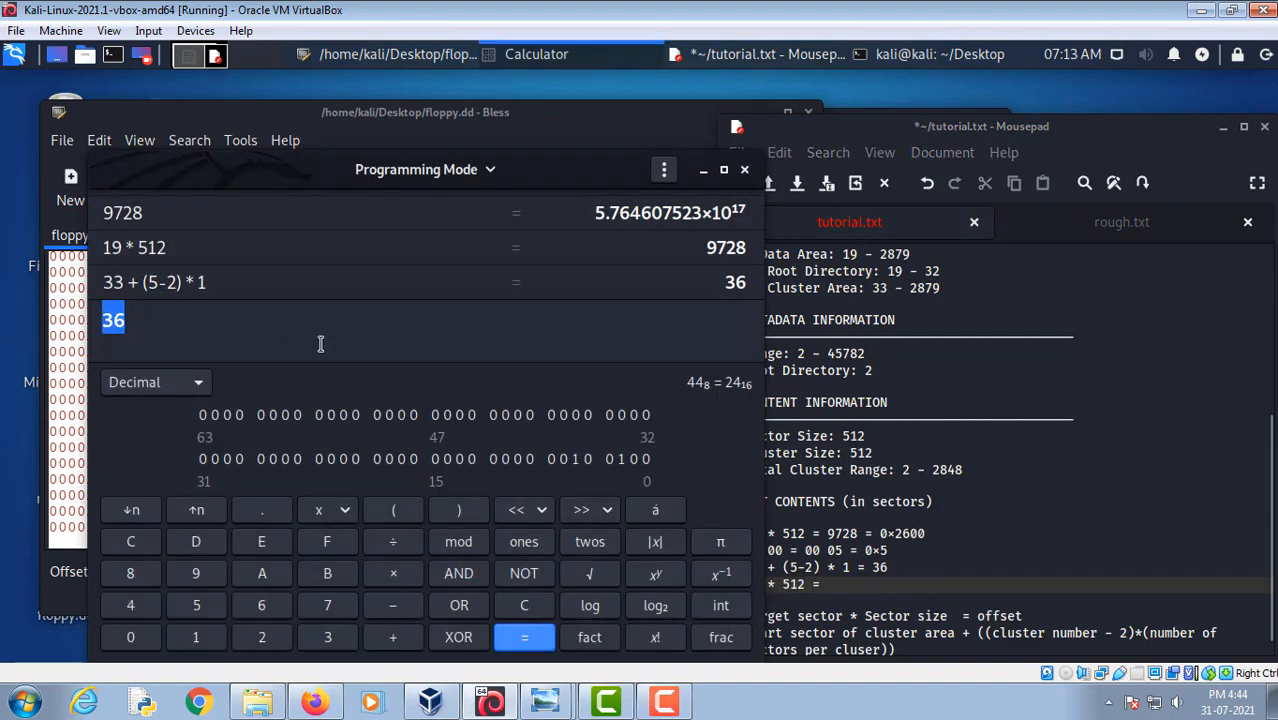
key("ctrl+v")
left_click(535, 645)
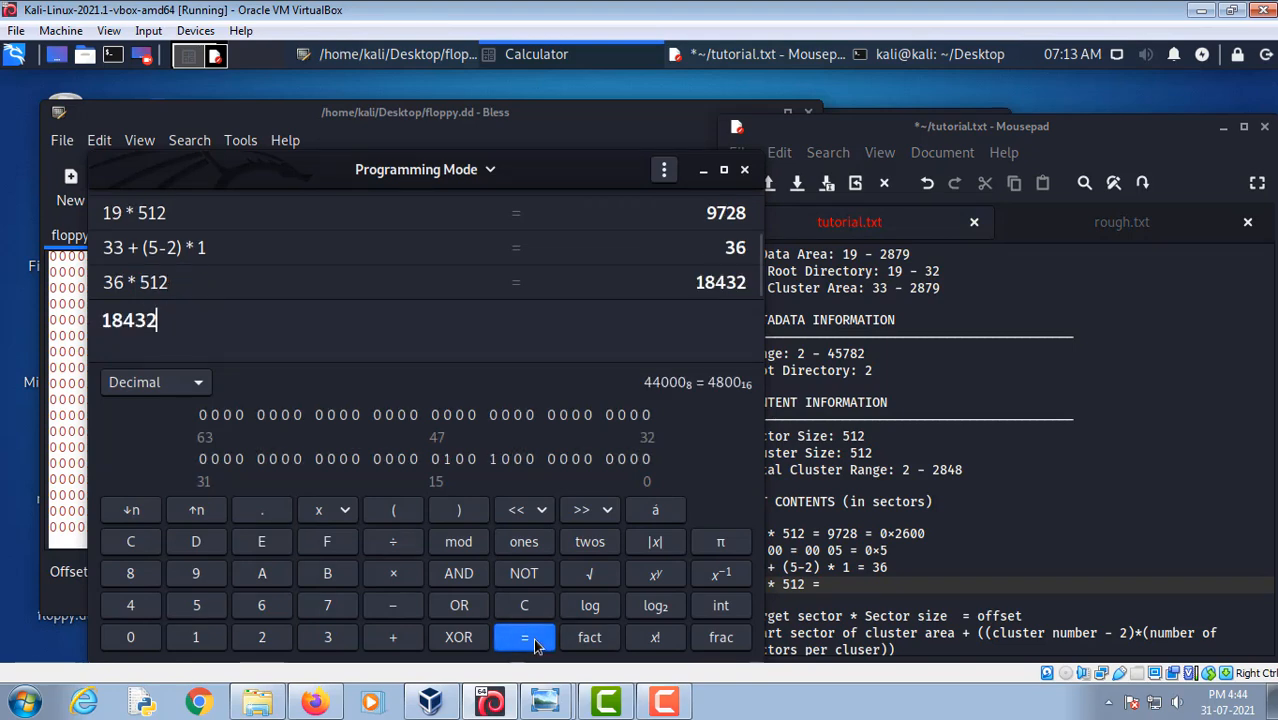
Copy the decimal result 18432 into the offset calculation in tutorial.txt and follow it with an equals sign
left_click_drag(157, 320, 101, 321)
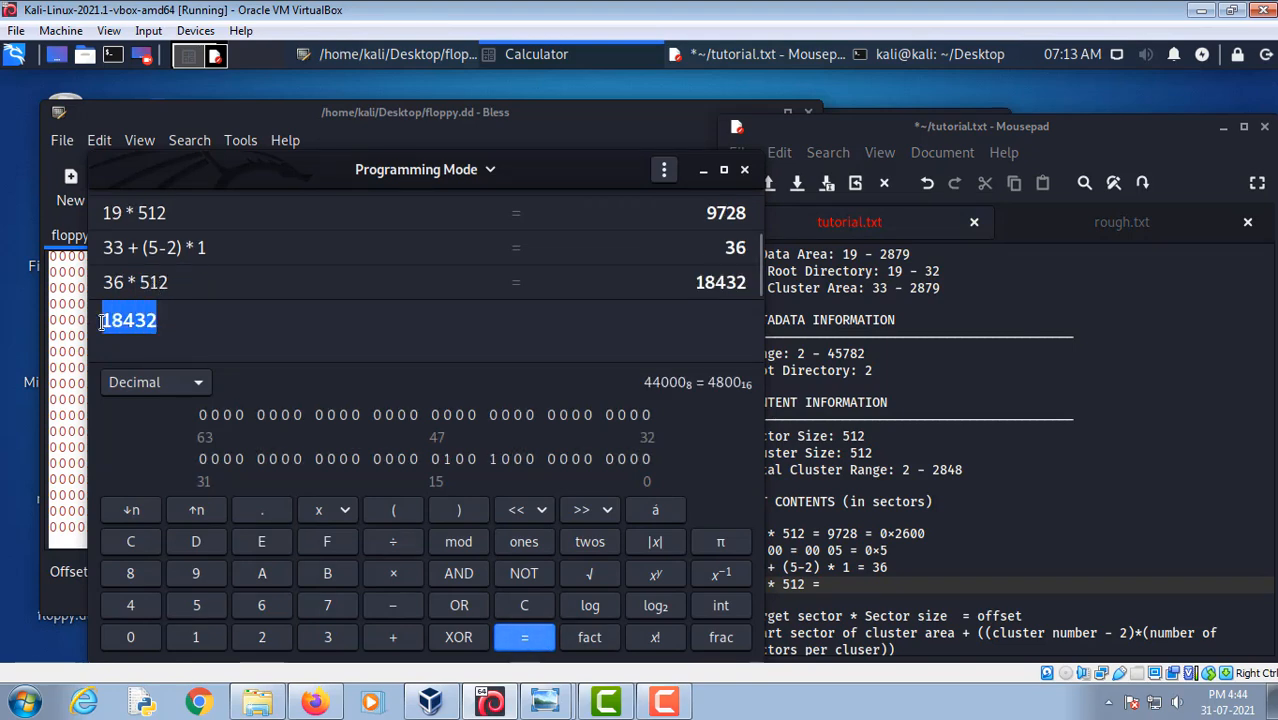
key("ctrl+c")
left_click(855, 587)
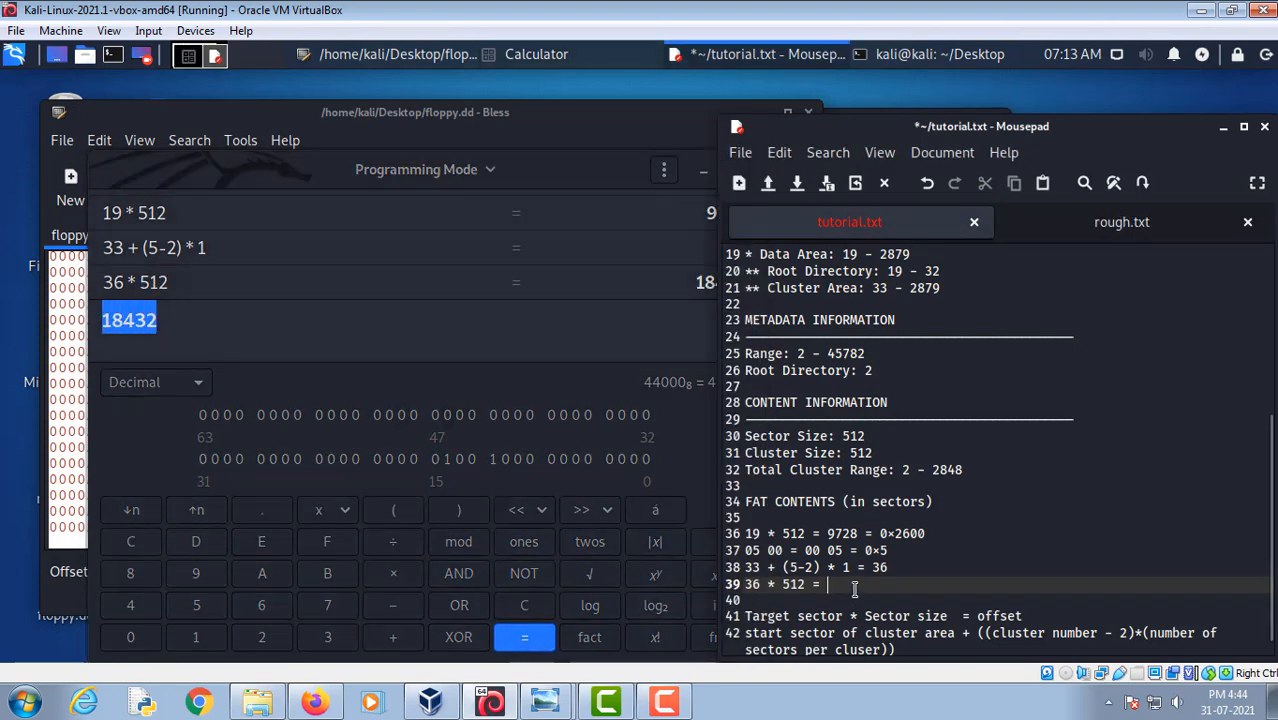
key("ctrl+v")
type("=")
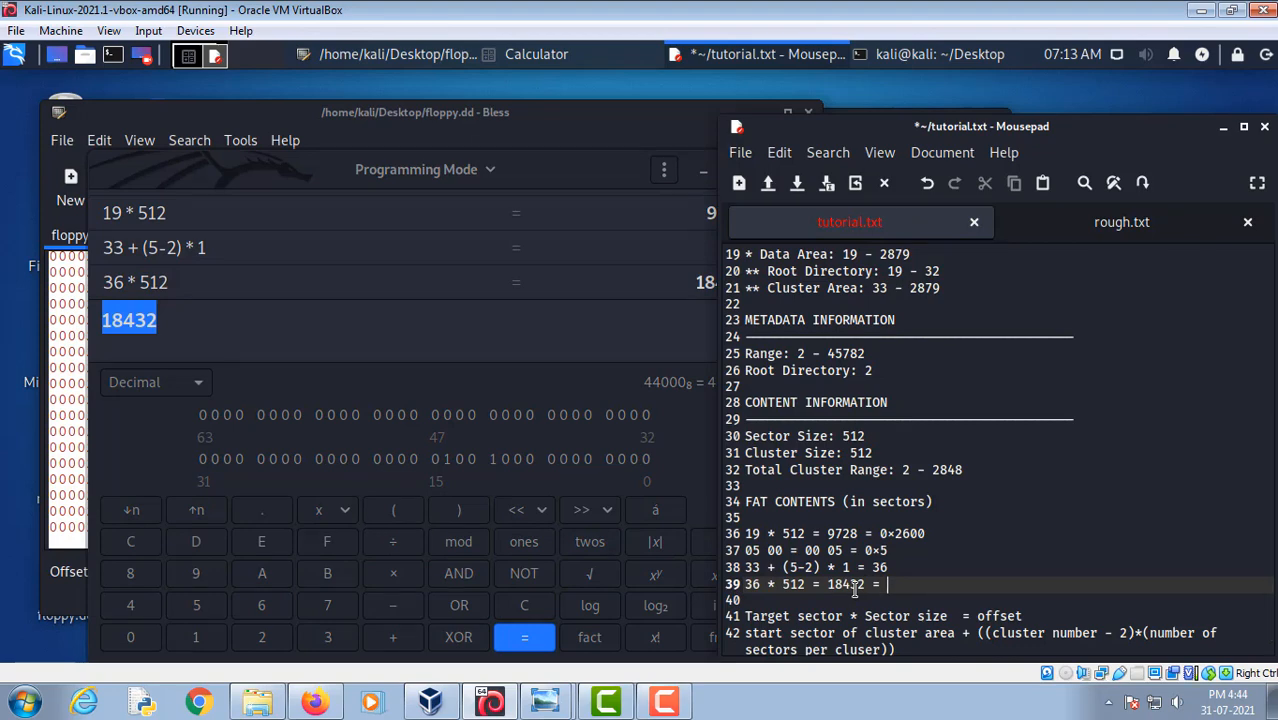
Convert the Calculator result to hexadecimal and add it to the offset calculation in tutorial.txt as 0x4800
left_click(180, 382)
left_click(171, 414)
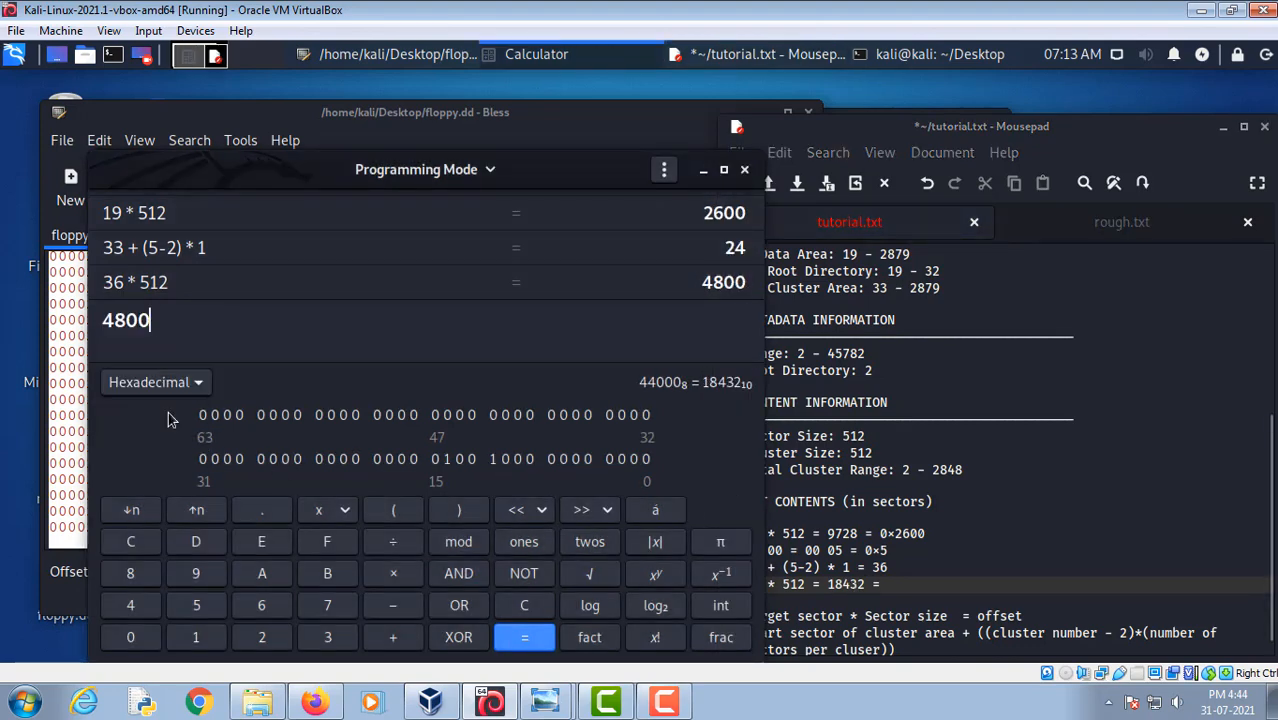
left_click_drag(152, 320, 58, 321)
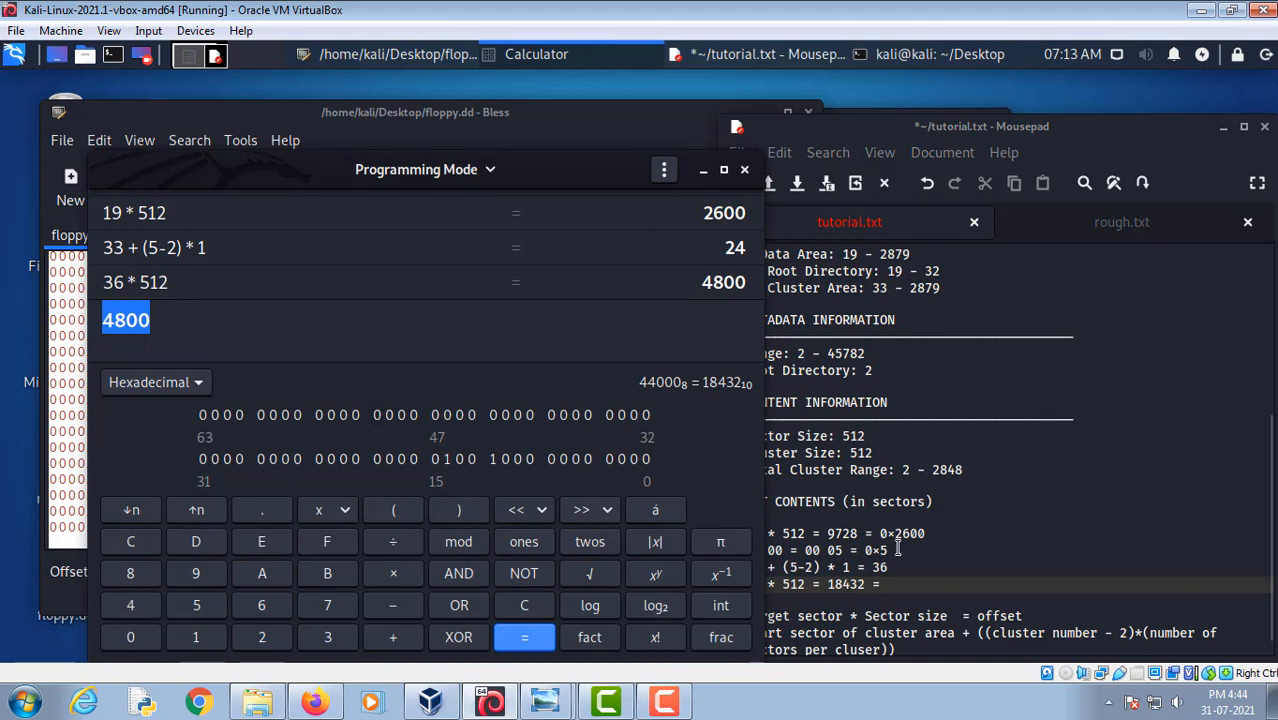
left_click(908, 584)
key("ctrl+v")
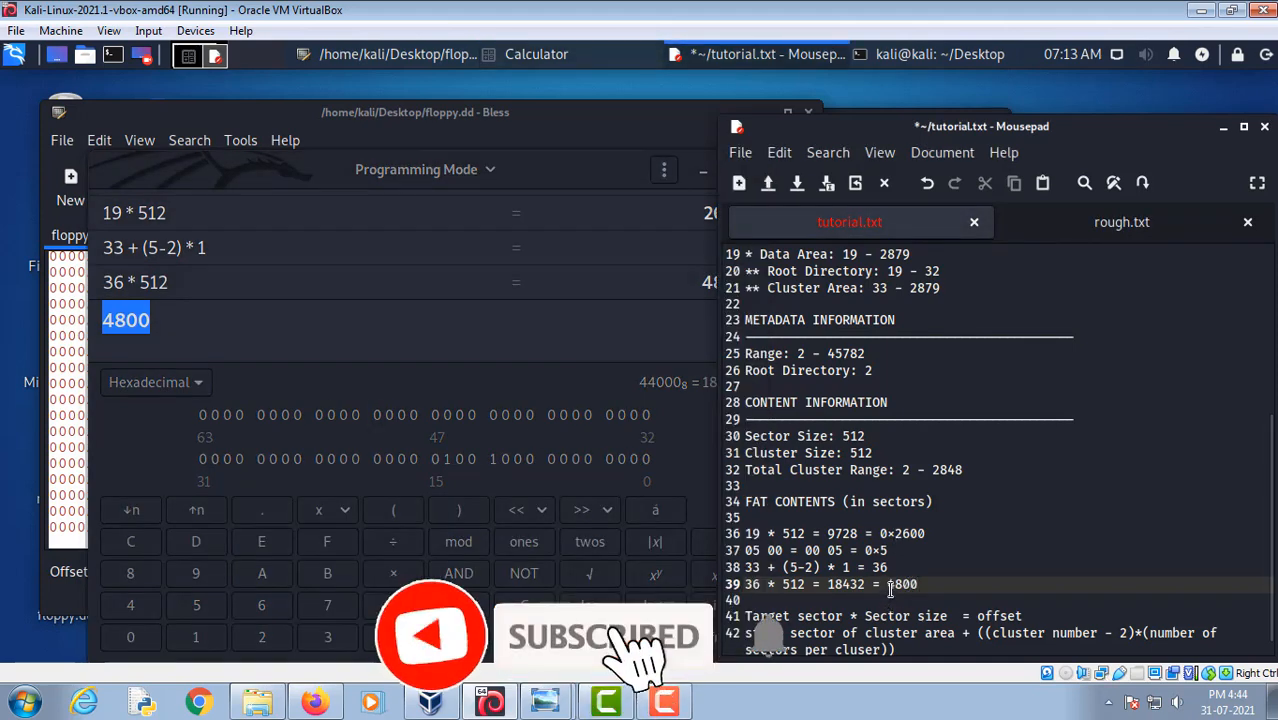
left_click(890, 589)
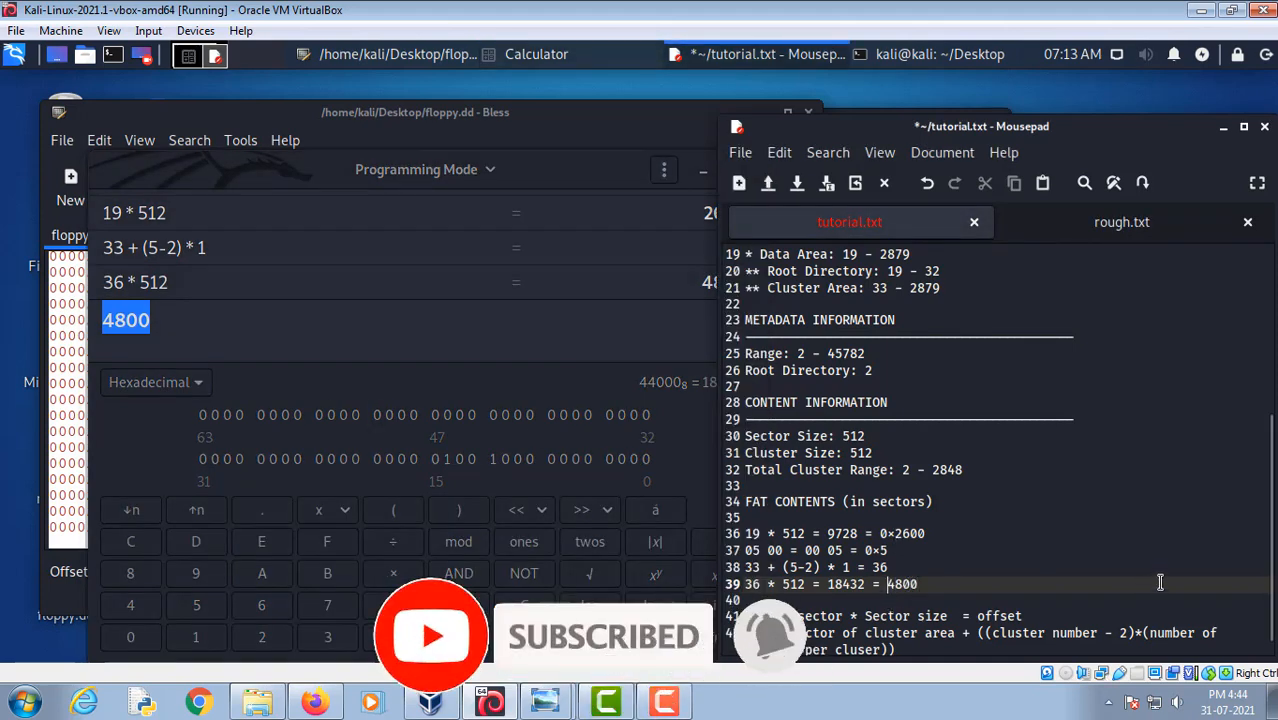
type("0")
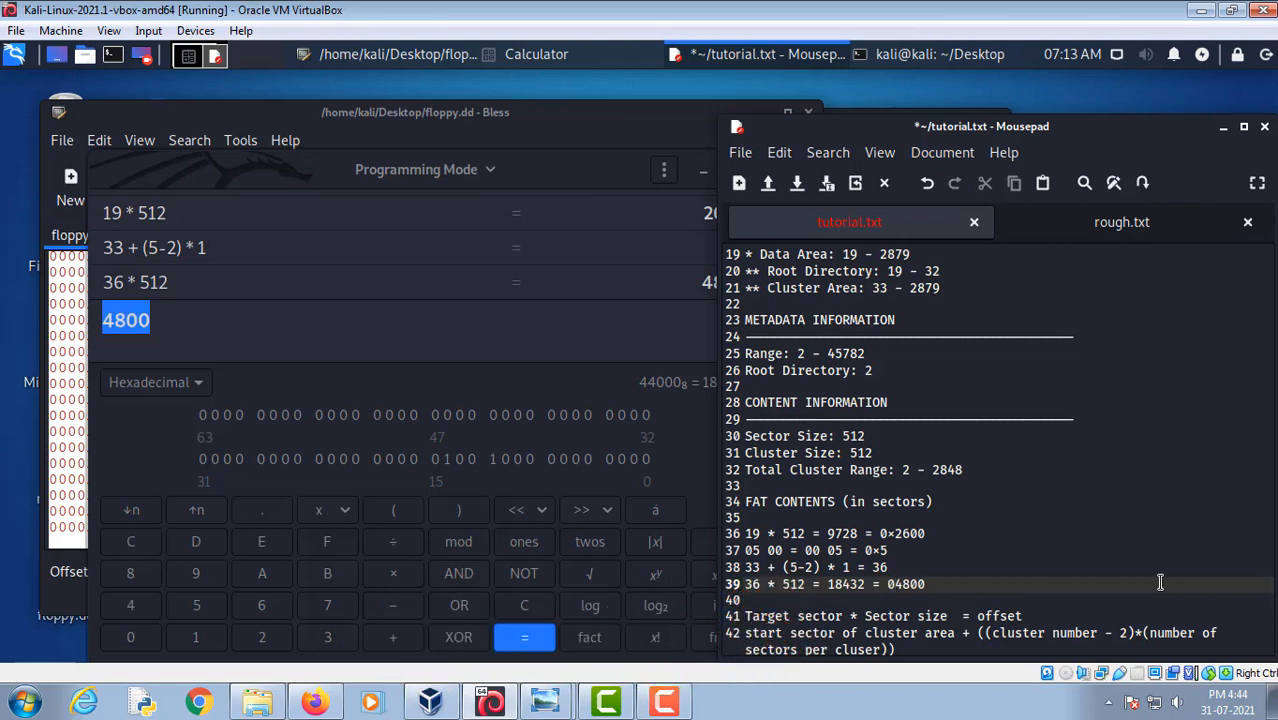
type("x")
Copy 0x4800 from tutorial.txt and go to that offset in floppy.dd in Bless
left_click_drag(932, 584, 882, 585)
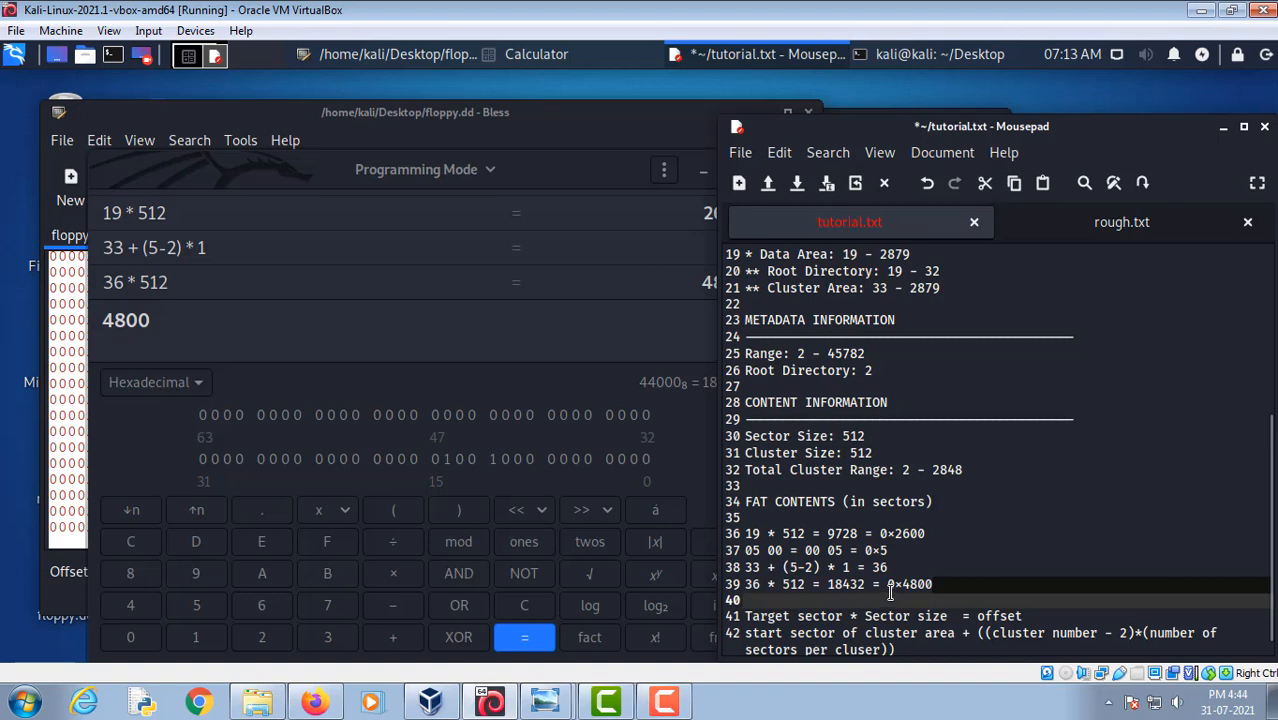
double_click(888, 590)
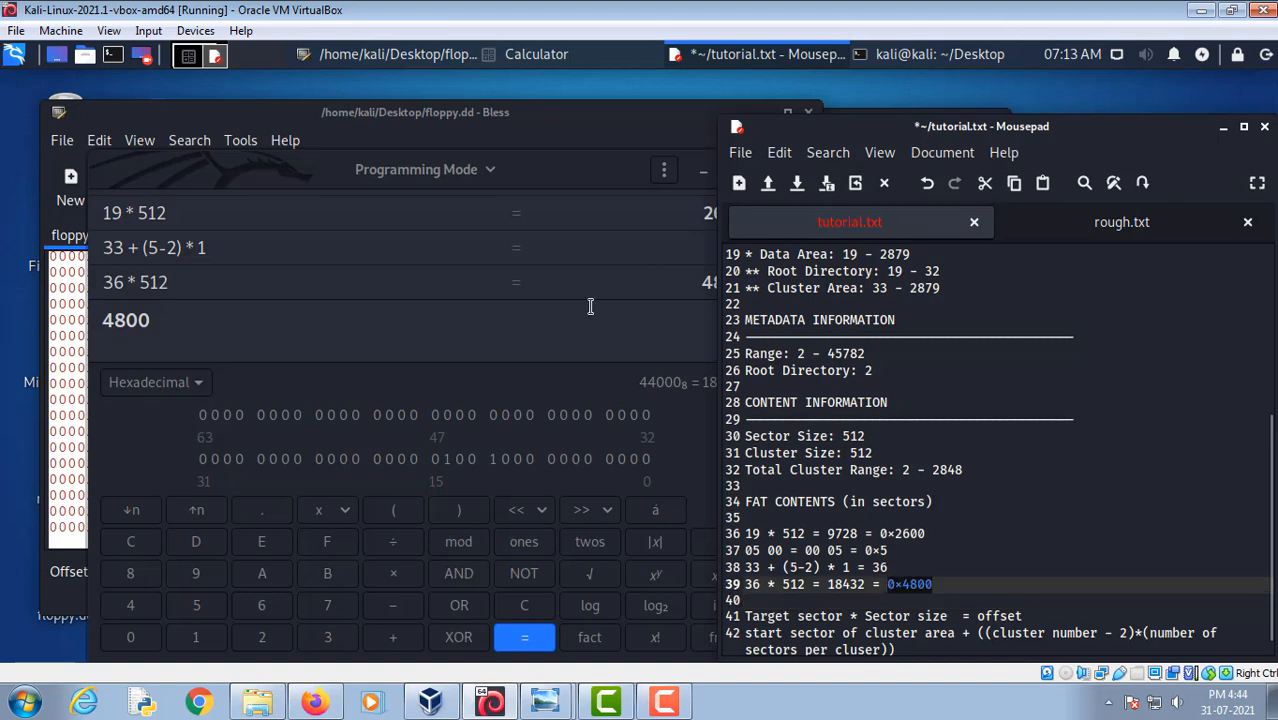
left_click(76, 122)
left_click(148, 571)
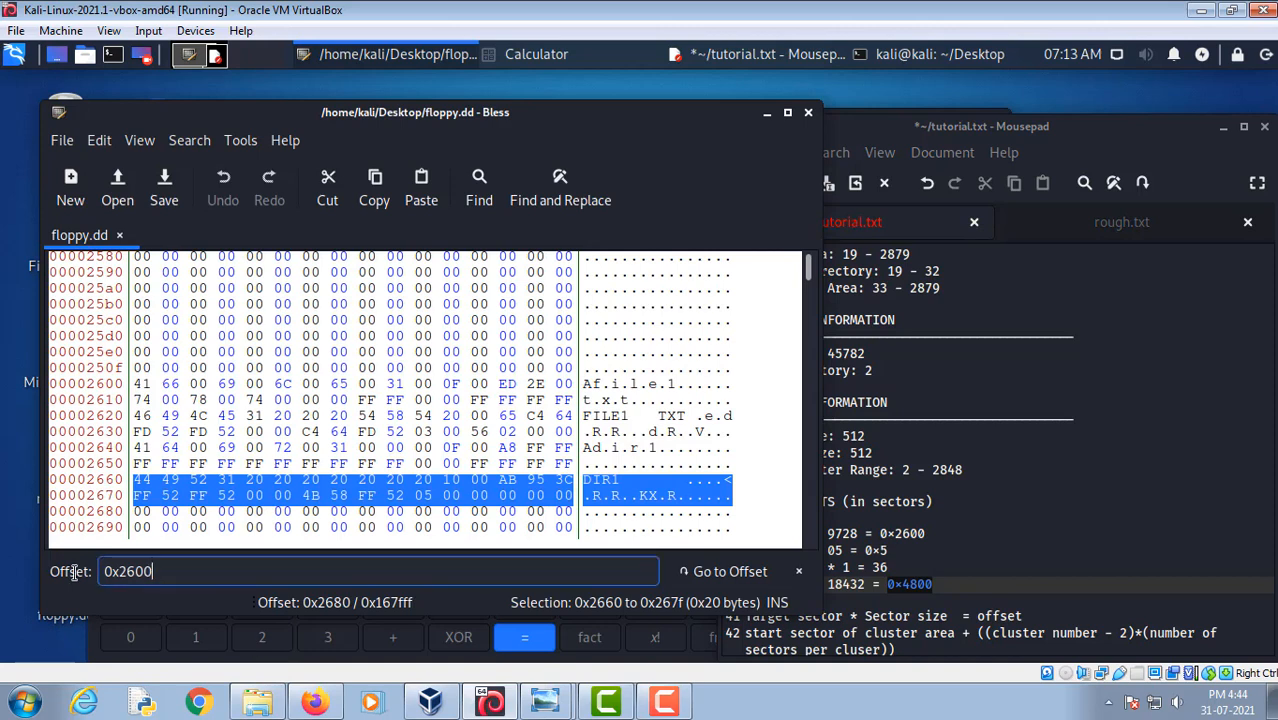
key("ctrl+a")
key("ctrl+v")
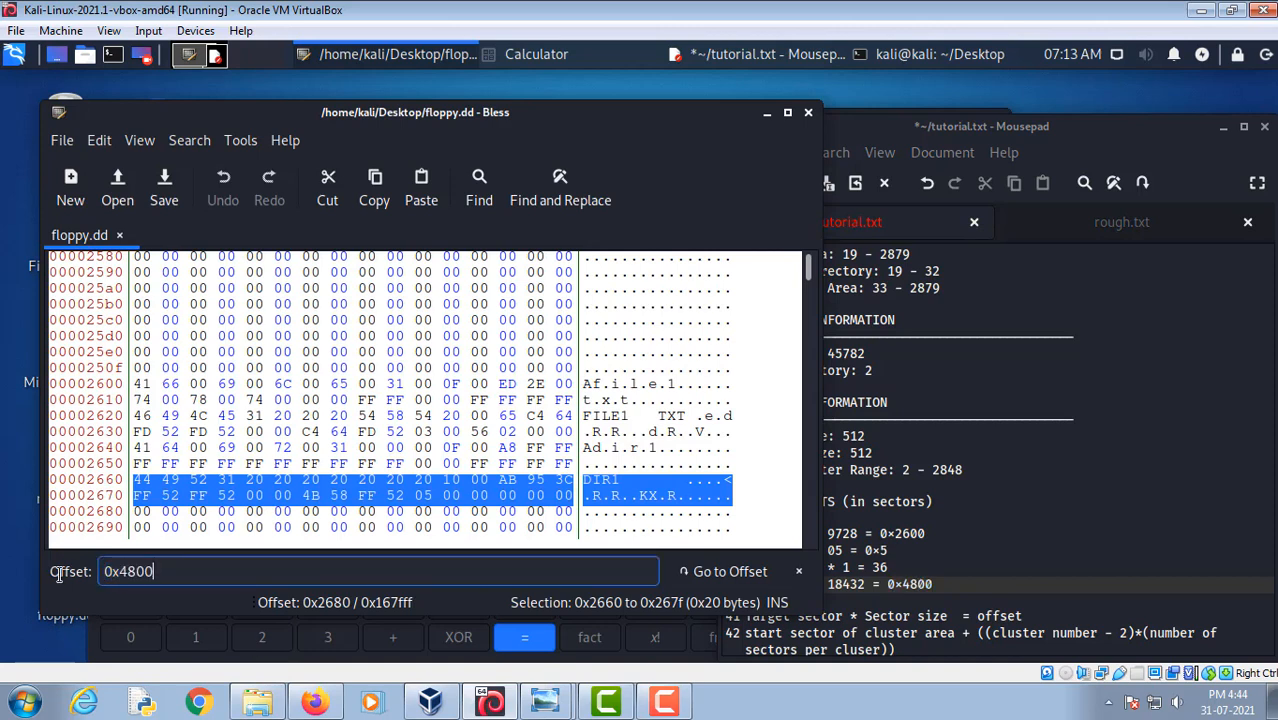
left_click(729, 573)
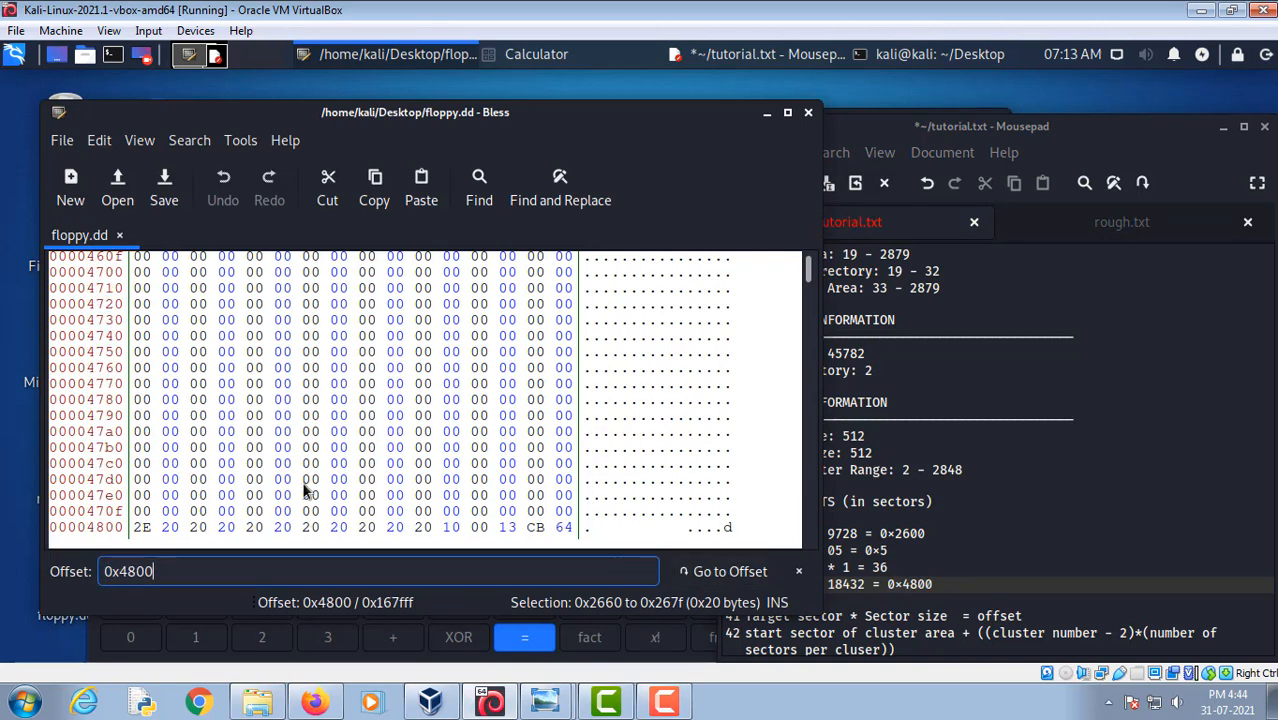
Select the first directory entry of DIR1, from 0x4800 to 0x481f
scroll(305, 478, "down", 3)
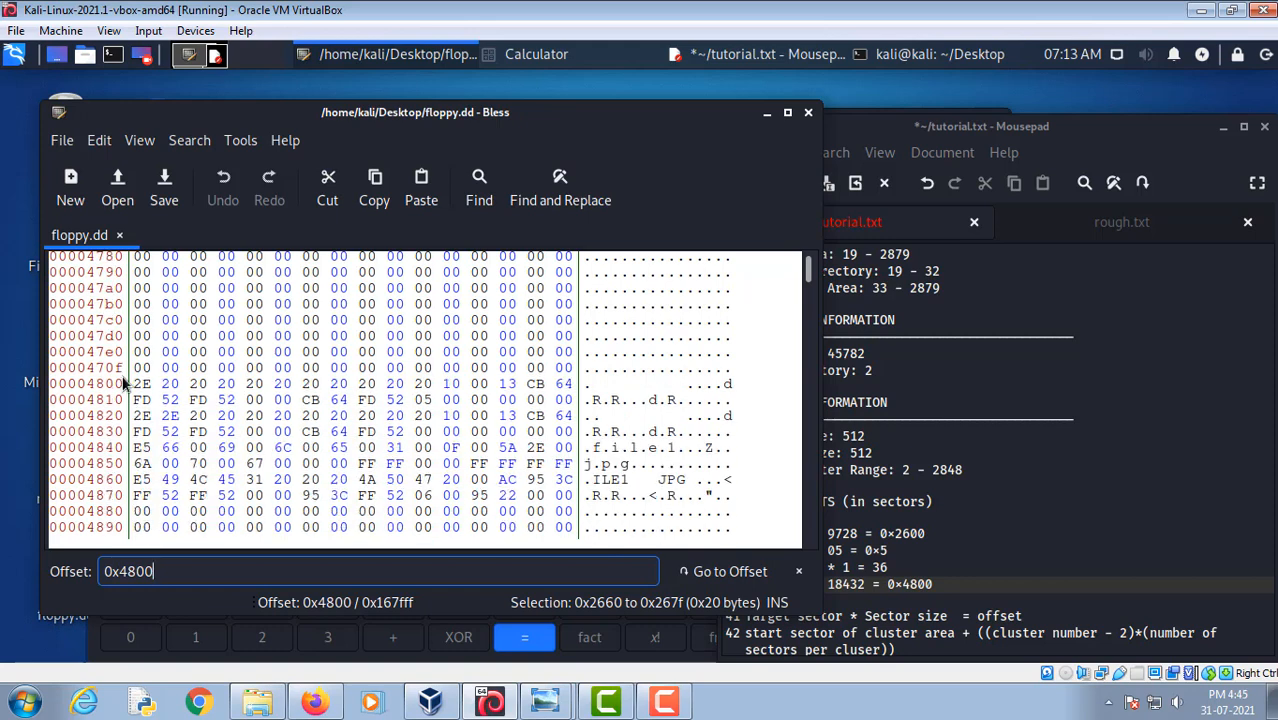
left_click_drag(134, 384, 262, 384)
left_click_drag(345, 401, 575, 401)
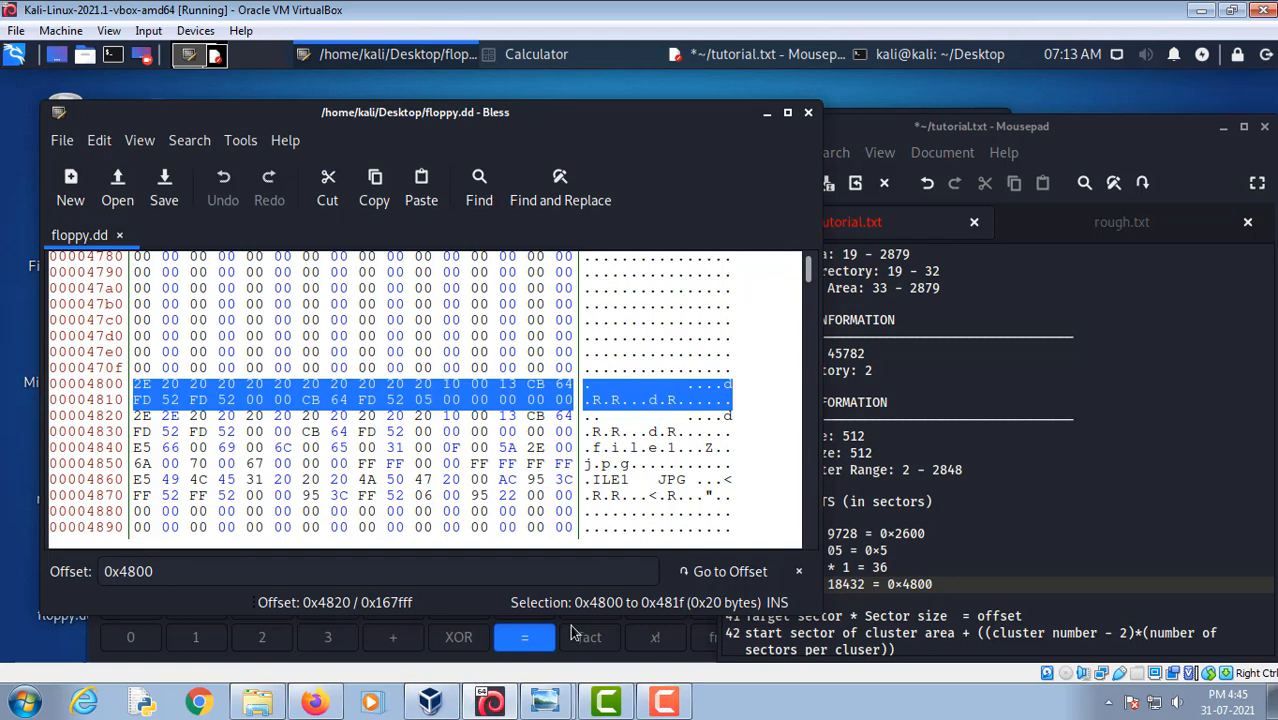
Consult the FAT directory entry template and the file attribute hex masks in Windows Photo Viewer, and return to floppy.dd in Bless
mouse_move(545, 700)
left_click(525, 658)
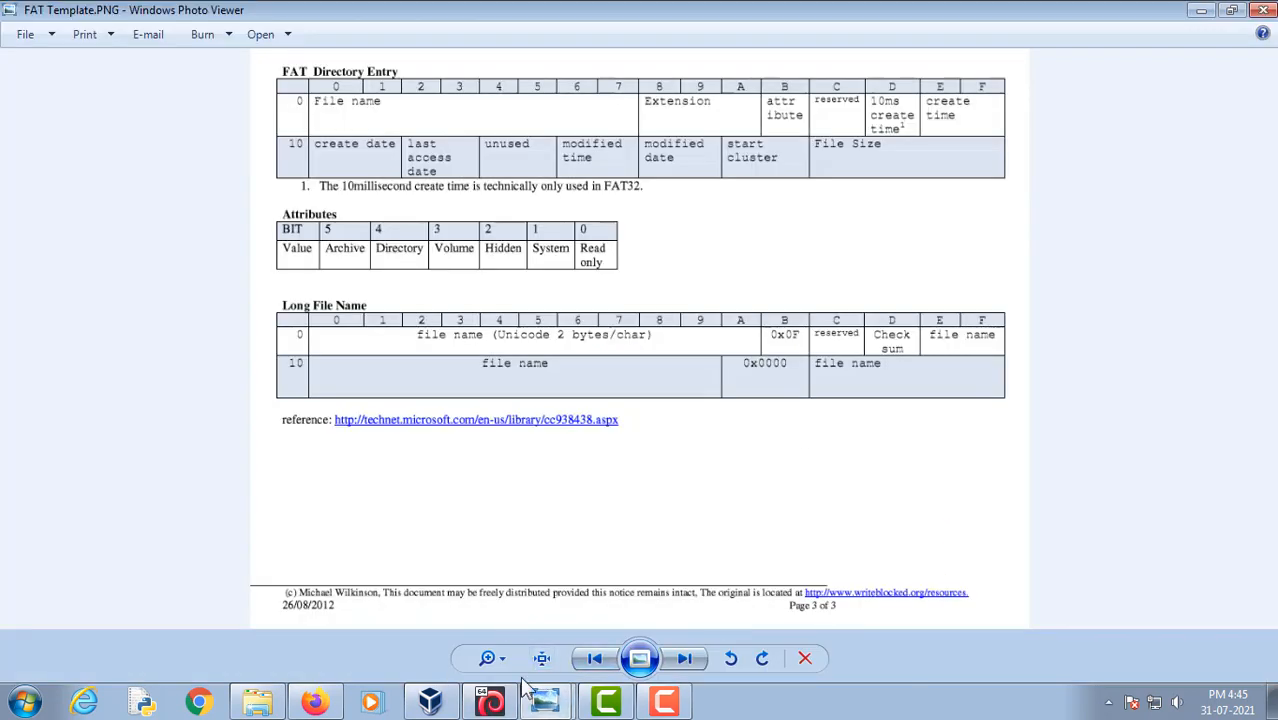
left_click(543, 622)
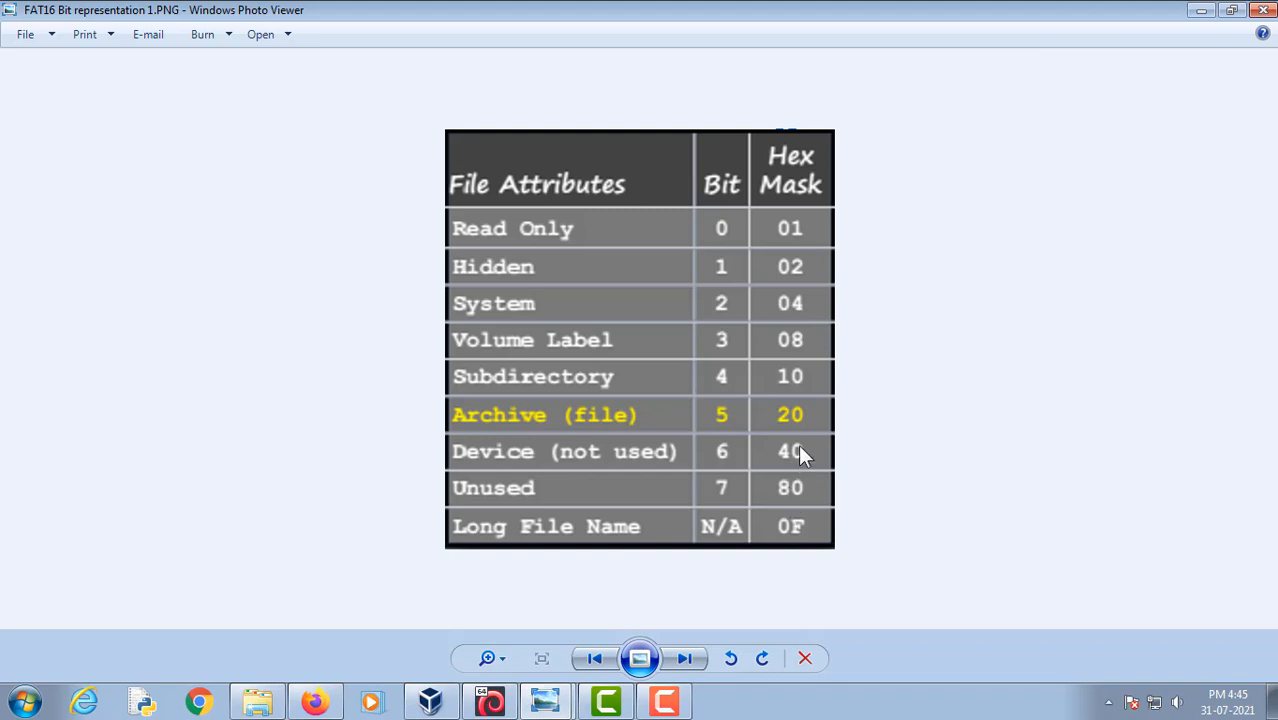
left_click(489, 700)
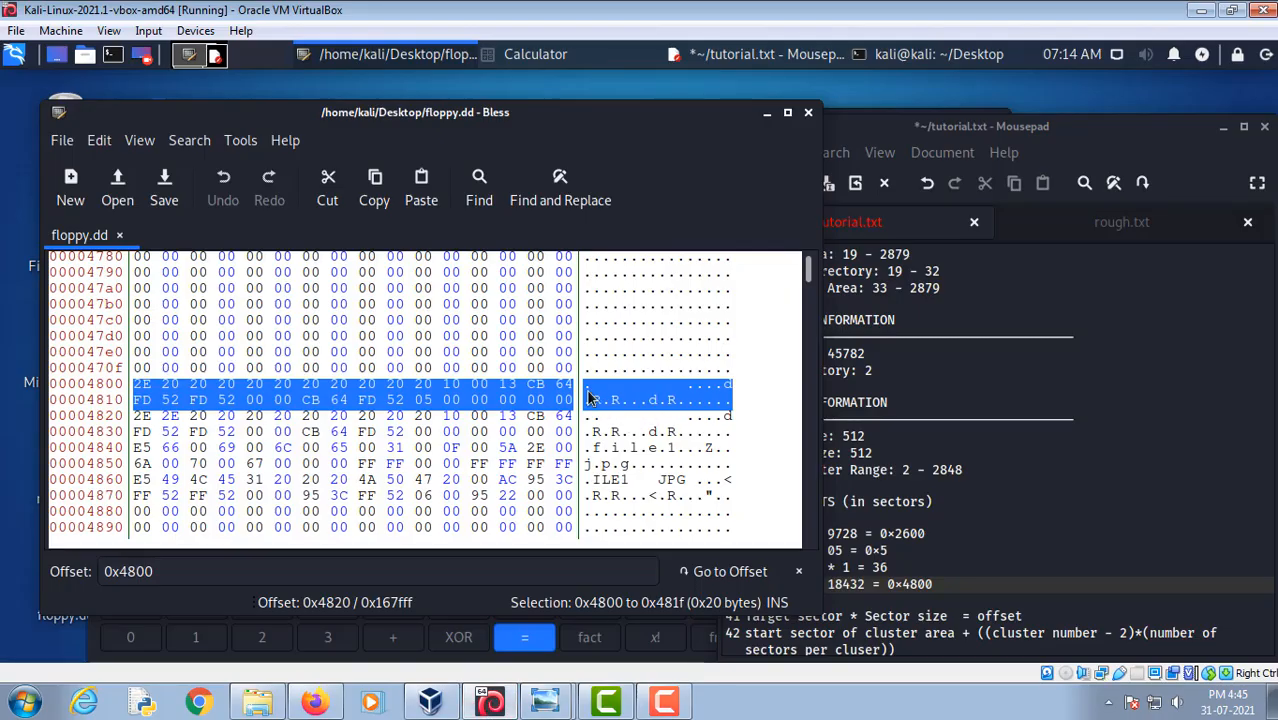
Select the long file name entry of the deleted file1.jpg, from 0x4840 to 0x485f
left_click_drag(136, 415, 572, 474)
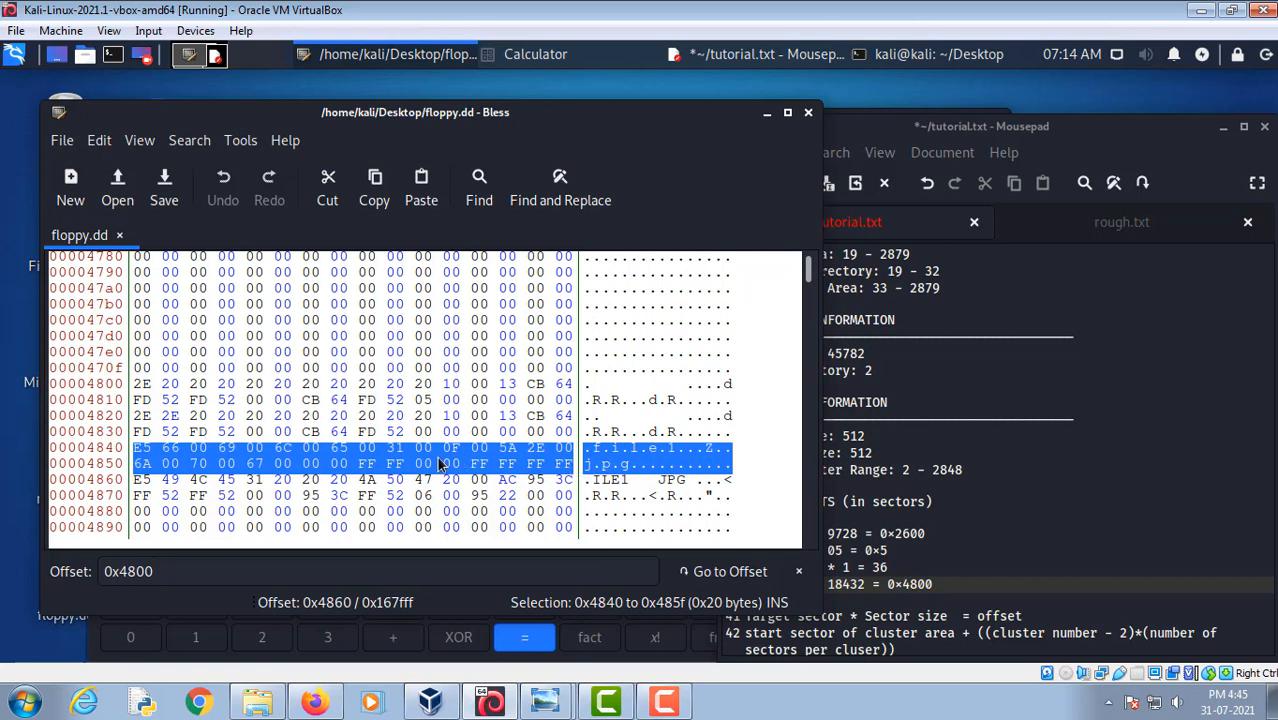
Select the deleted file1.jpg's short name entry, from 0x4860 to 0x487f, and check its attribute against the hex masks in FAT16 Bit representation 1.PNG
left_click_drag(136, 482, 565, 503)
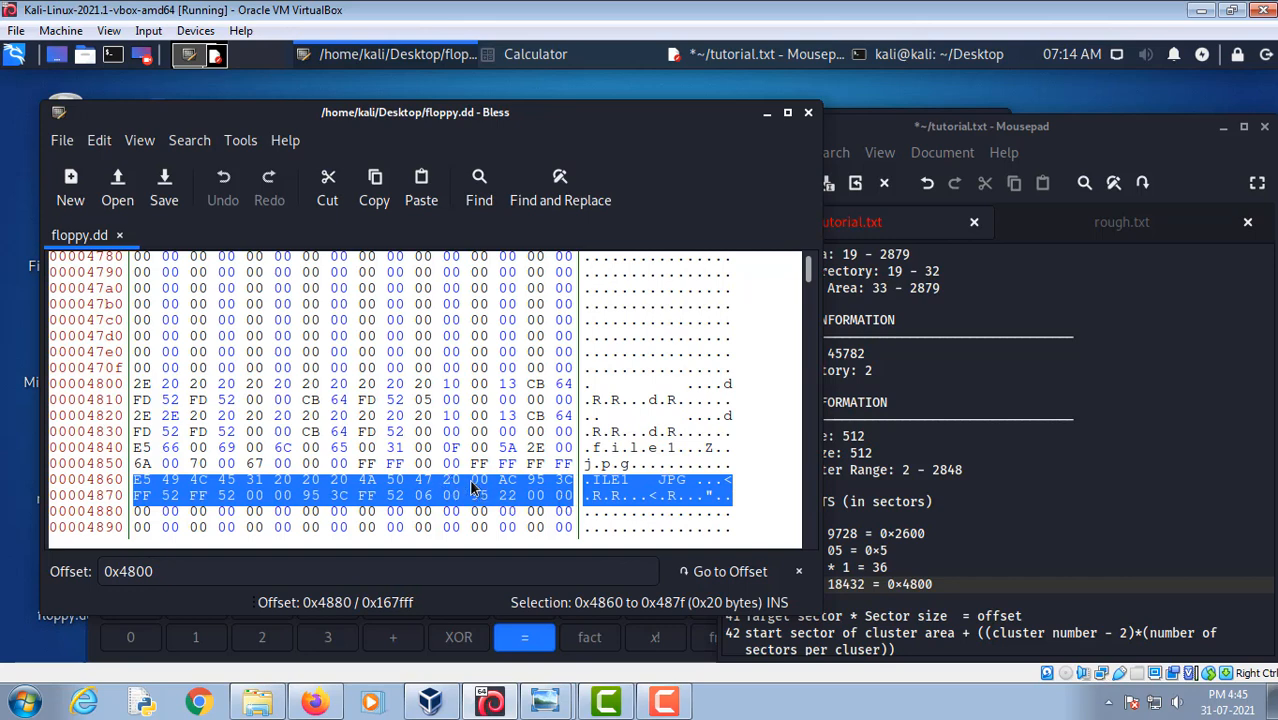
mouse_move(565, 710)
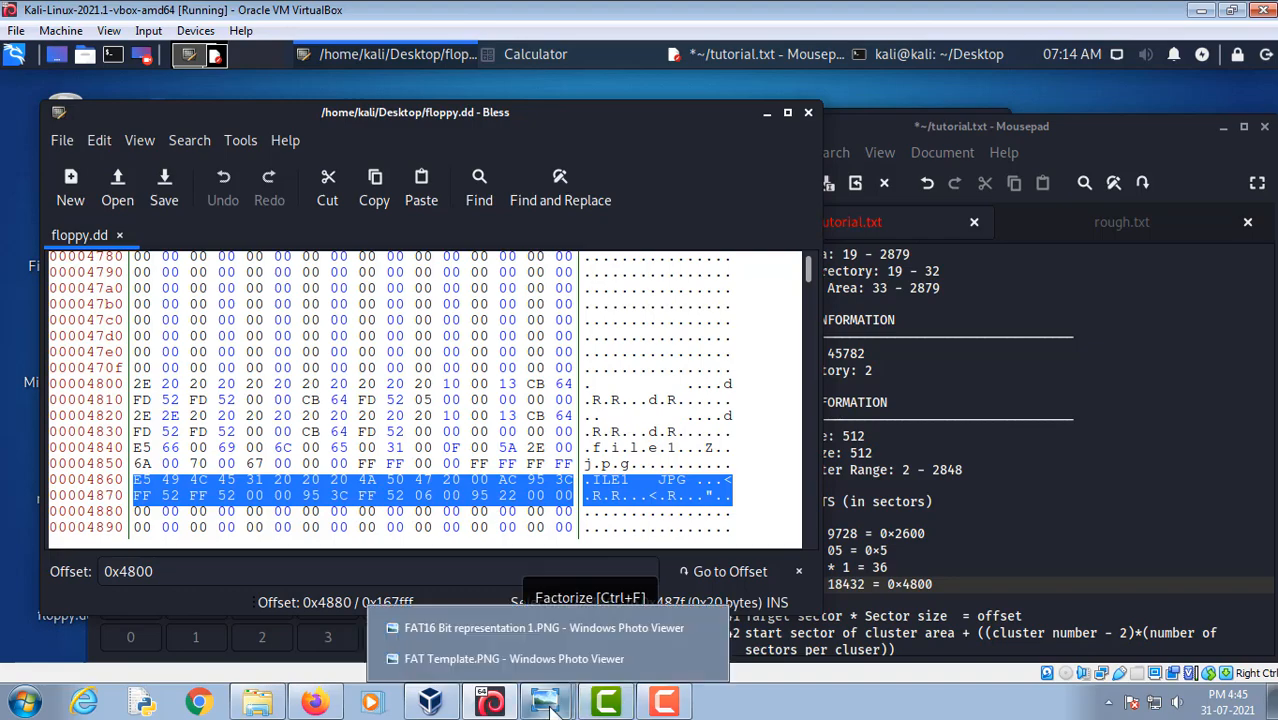
left_click(545, 620)
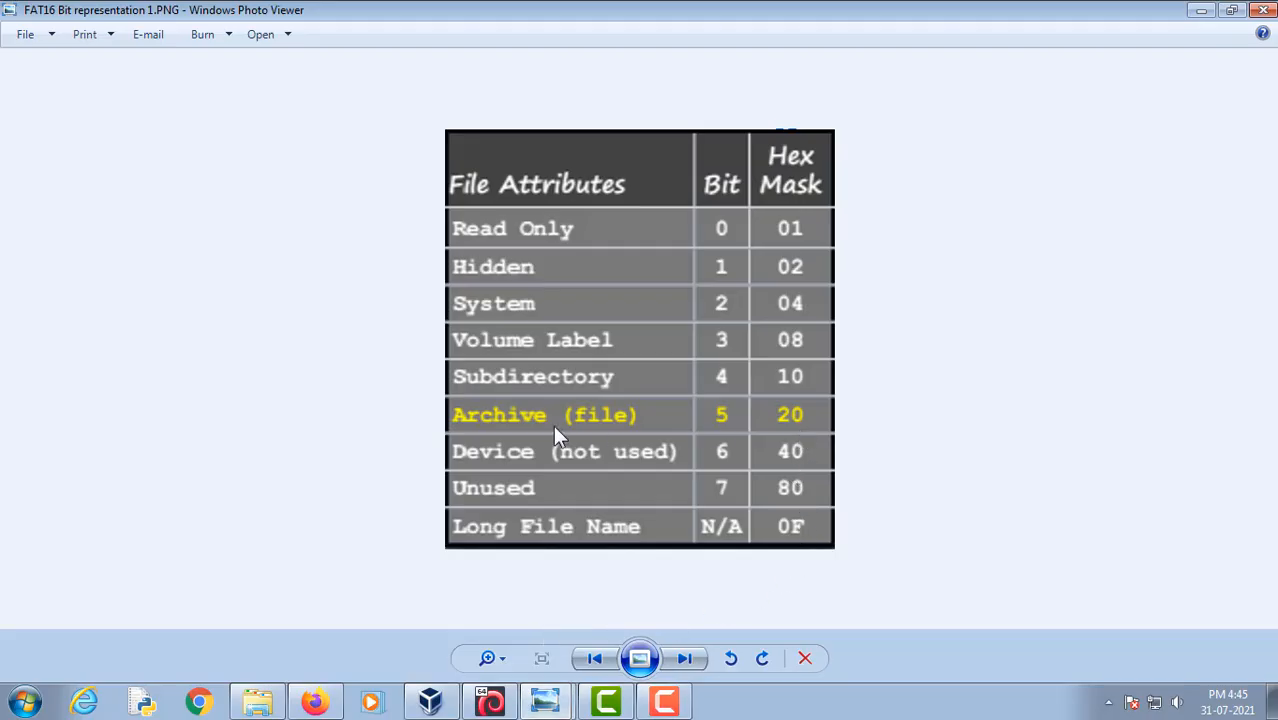
left_click(545, 700)
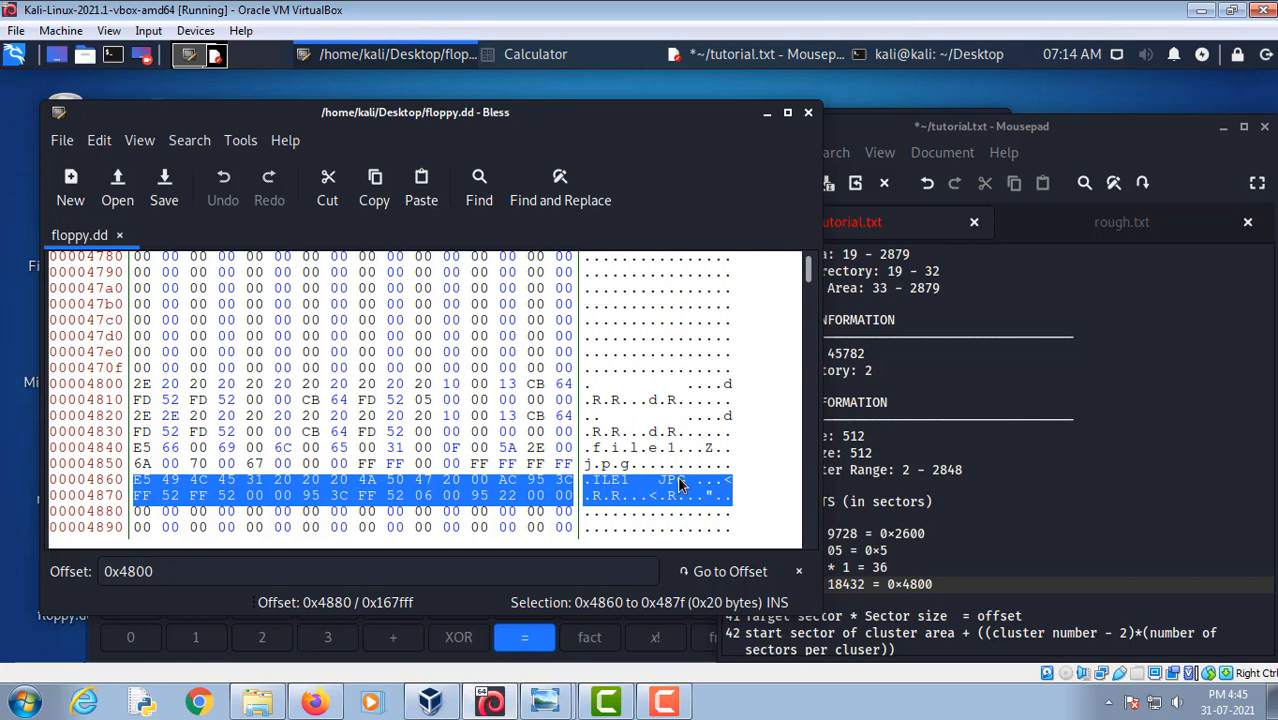
Locate the start cluster field in FAT Template.PNG and record "06 00 = 00 06 = 0x6" on line 40 of tutorial.txt
left_click(948, 584)
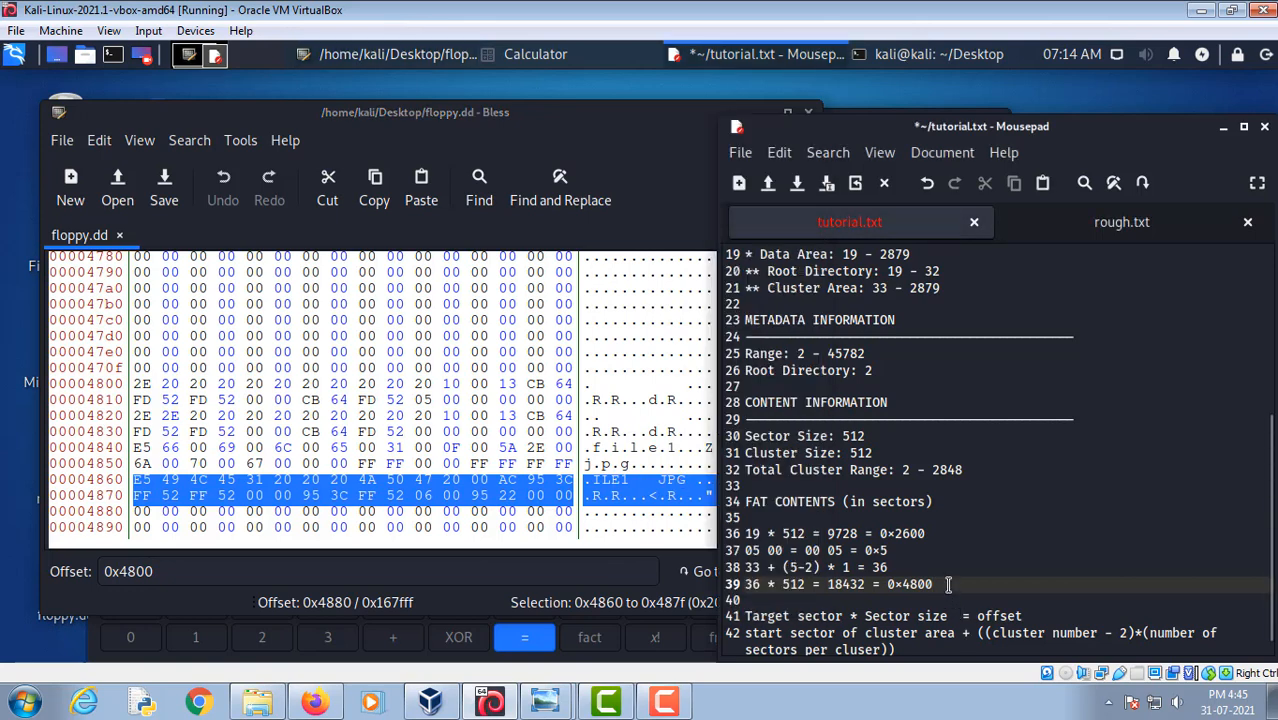
key("Return")
key("Return")
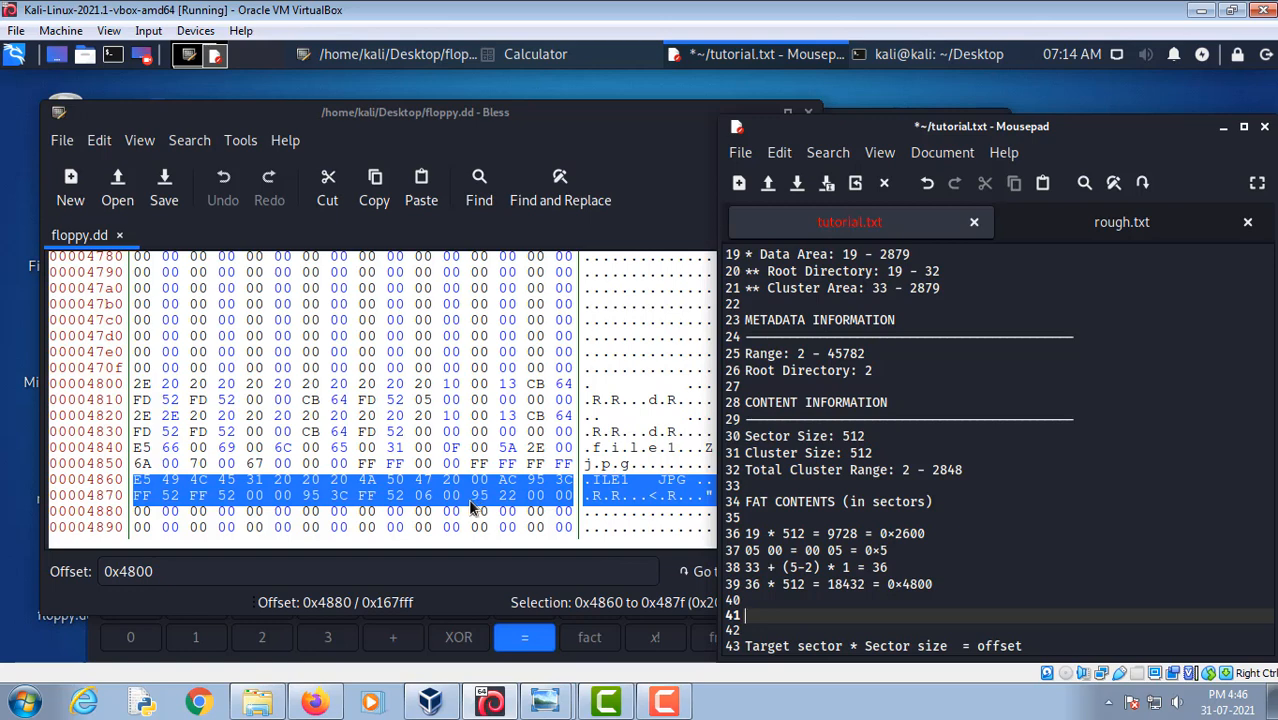
mouse_move(545, 703)
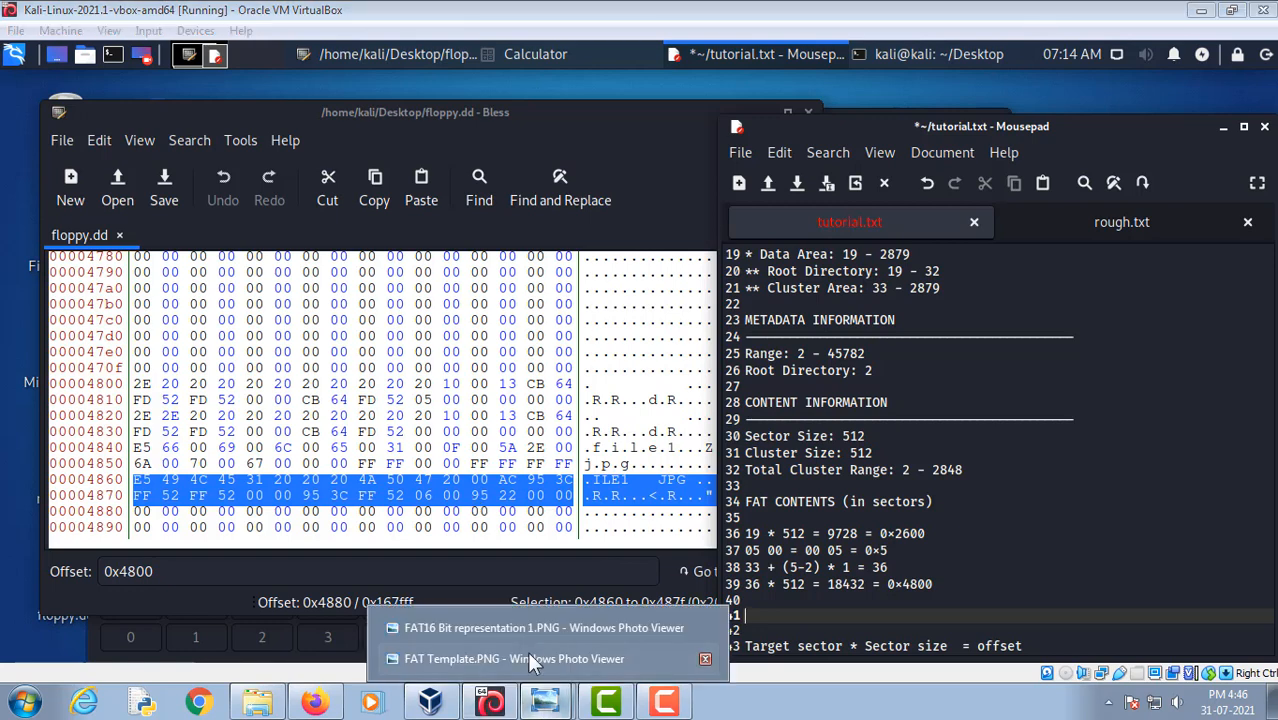
left_click(519, 659)
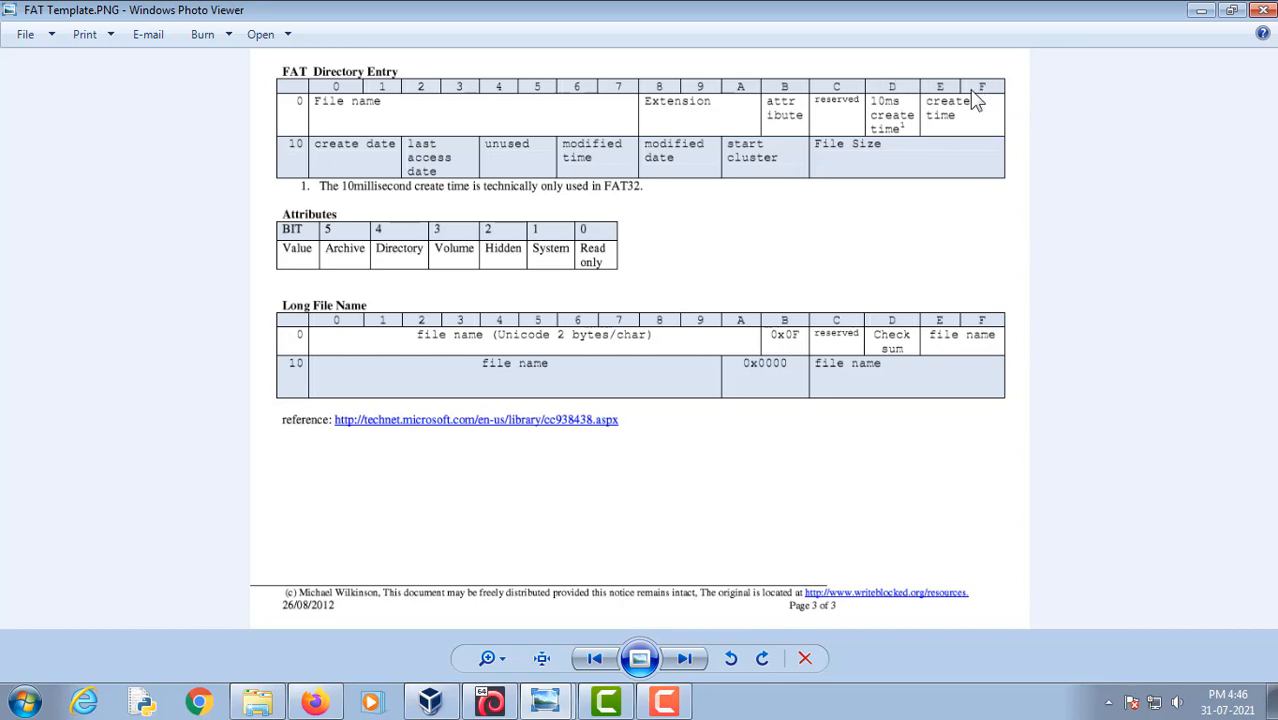
left_click(490, 703)
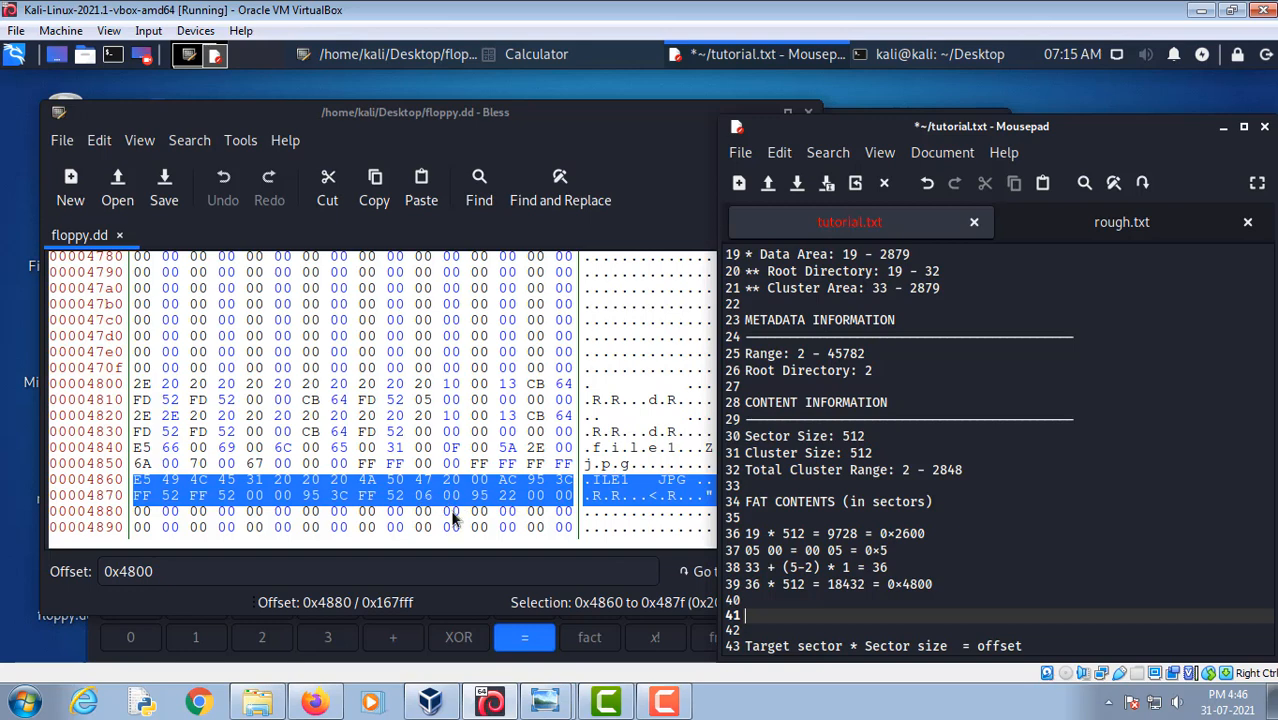
left_click(762, 601)
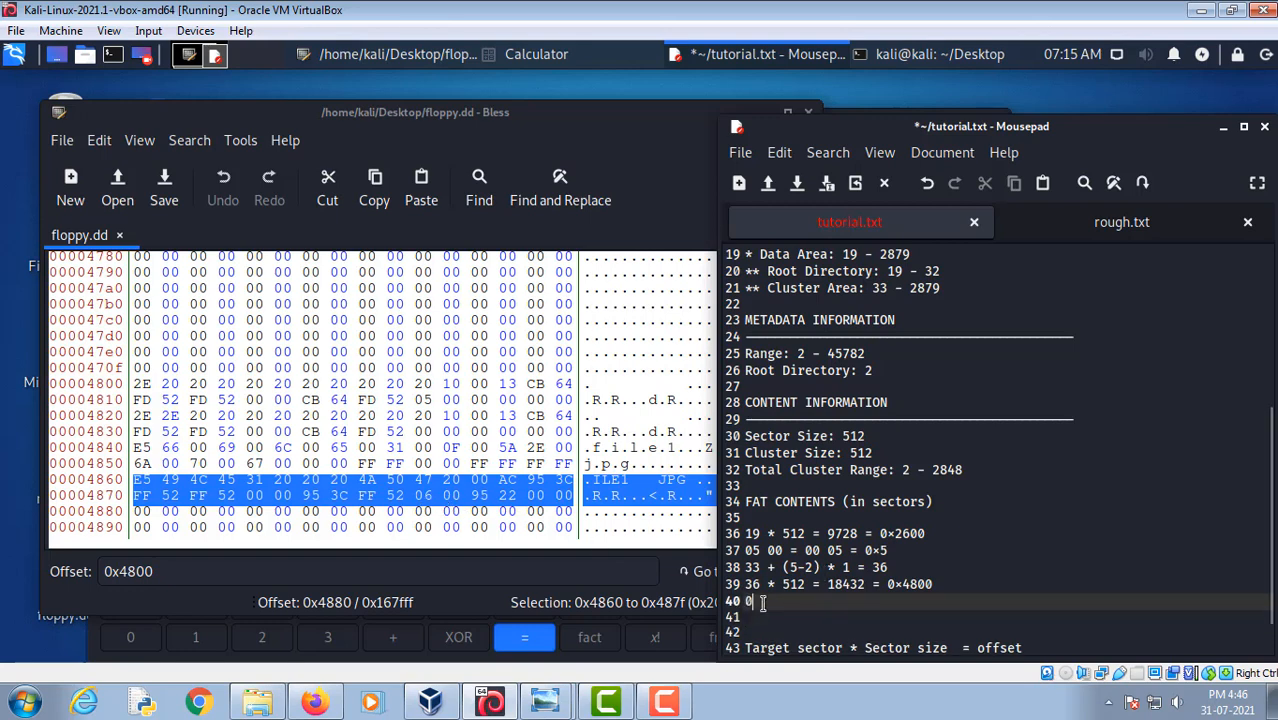
type("06 00")
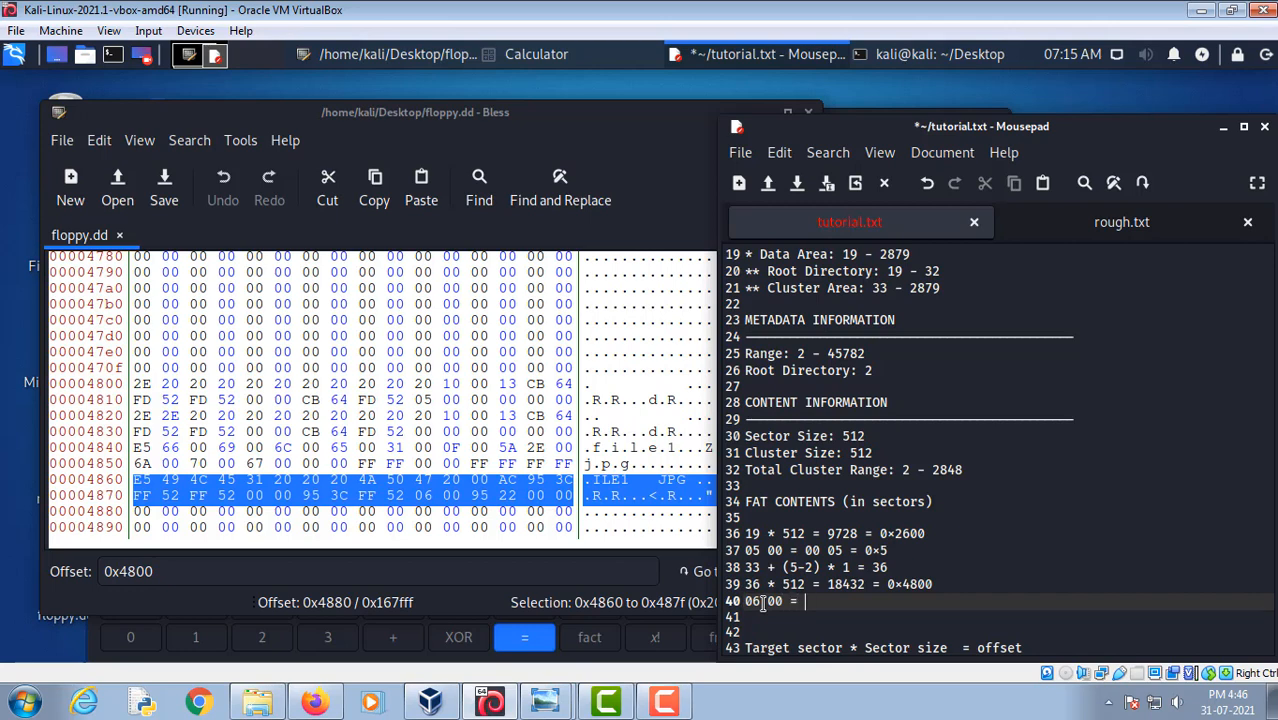
type(" = 00 06 = 0x6")
Following the cluster-to-sector formula, write "33 + (6-2) * 1 =" on line 41 of tutorial.txt
scroll(938, 572, "down", 2)
triple_click(923, 636)
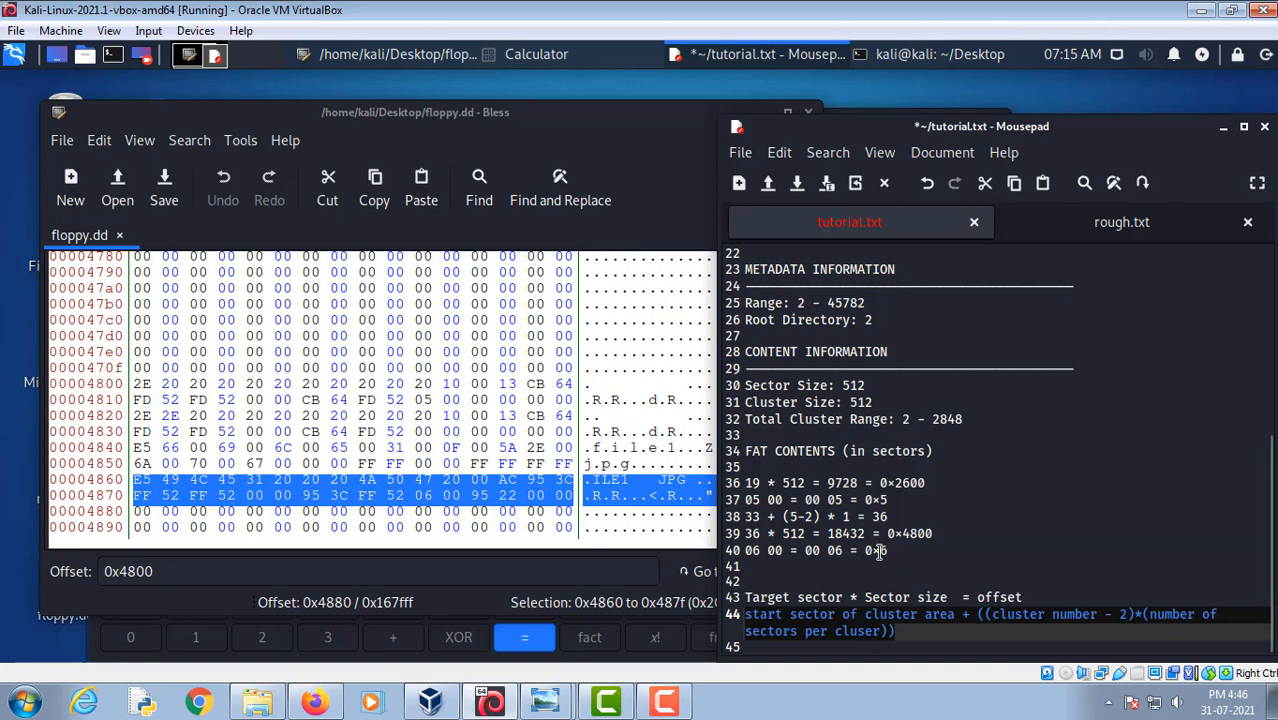
left_click(766, 567)
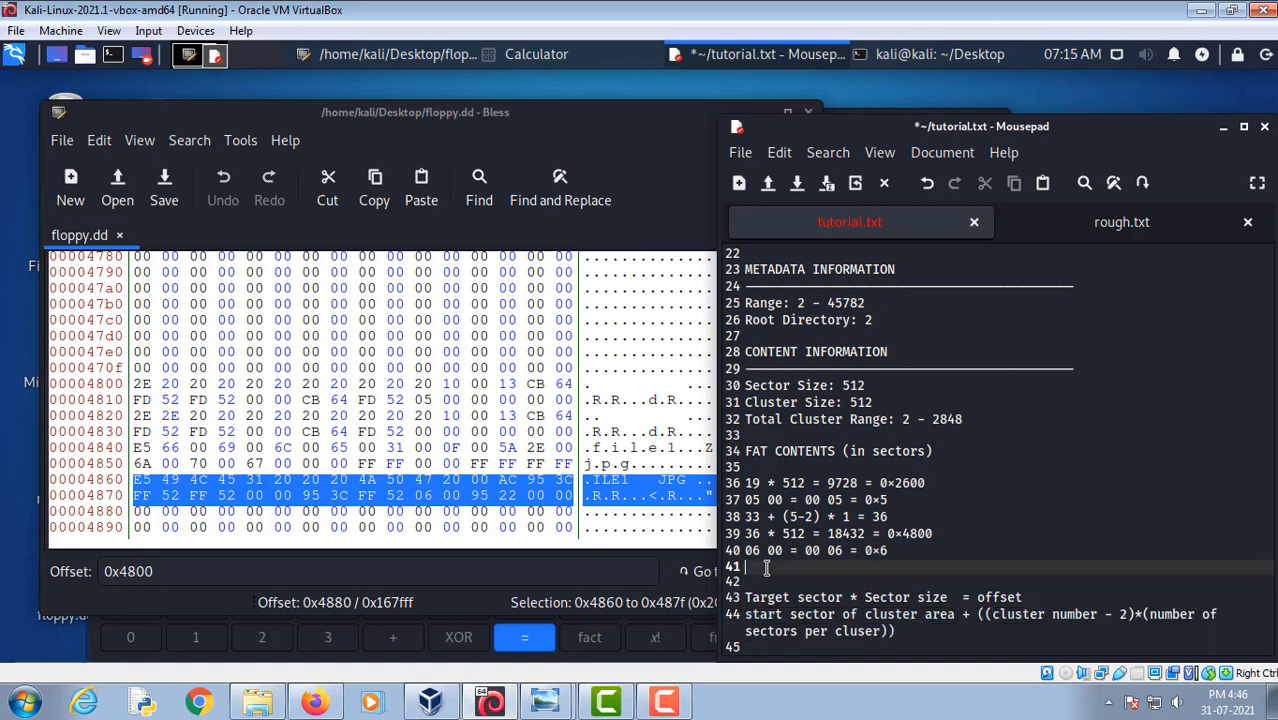
scroll(860, 343, "up", 1)
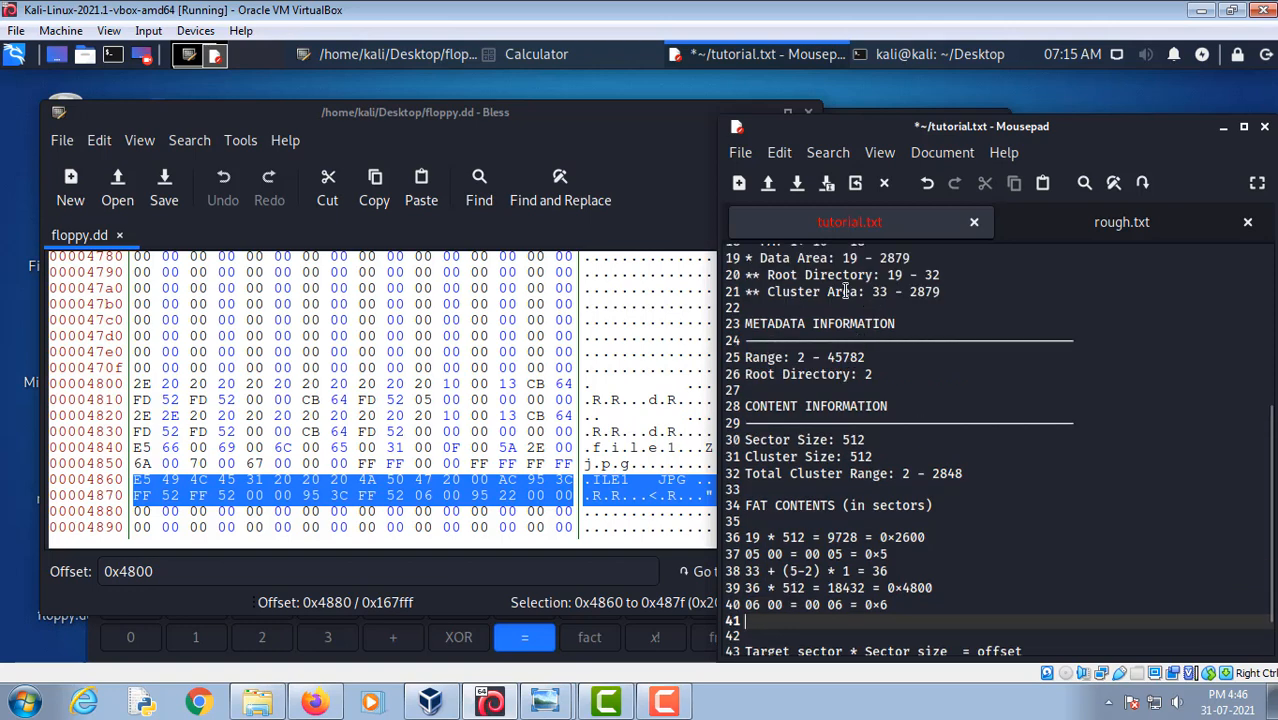
type("33")
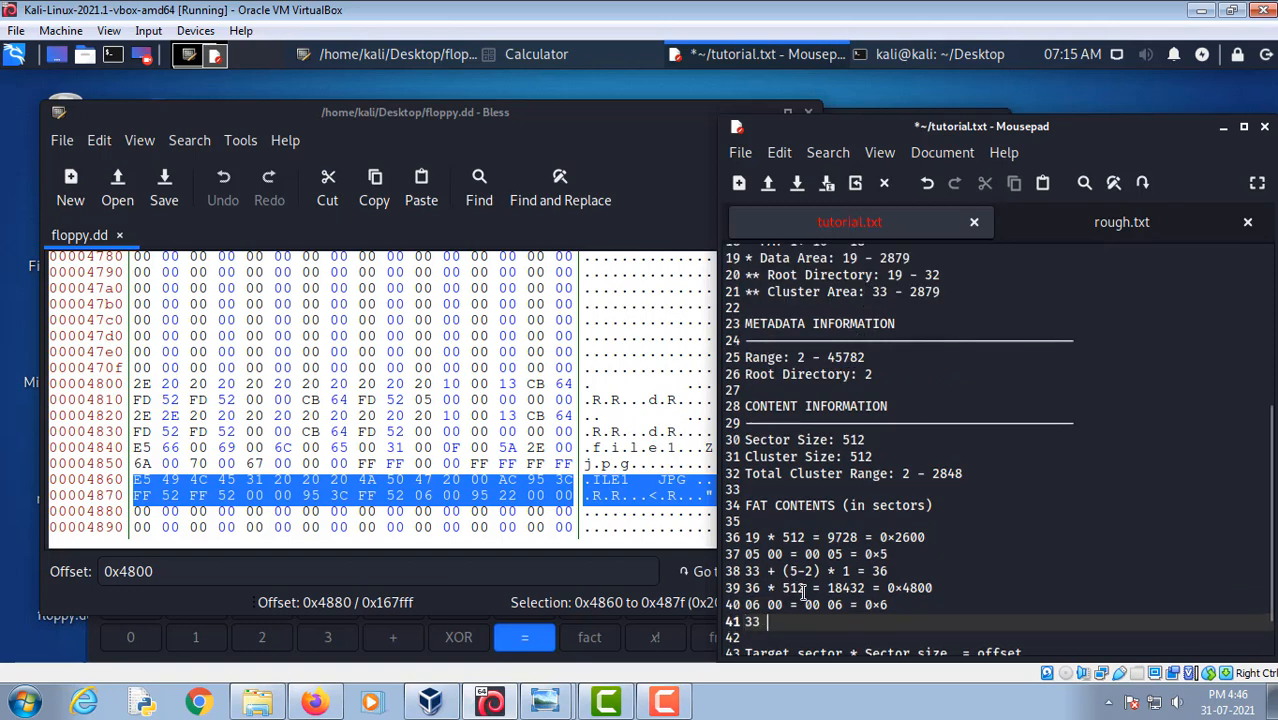
type(" + ()")
key("Left")
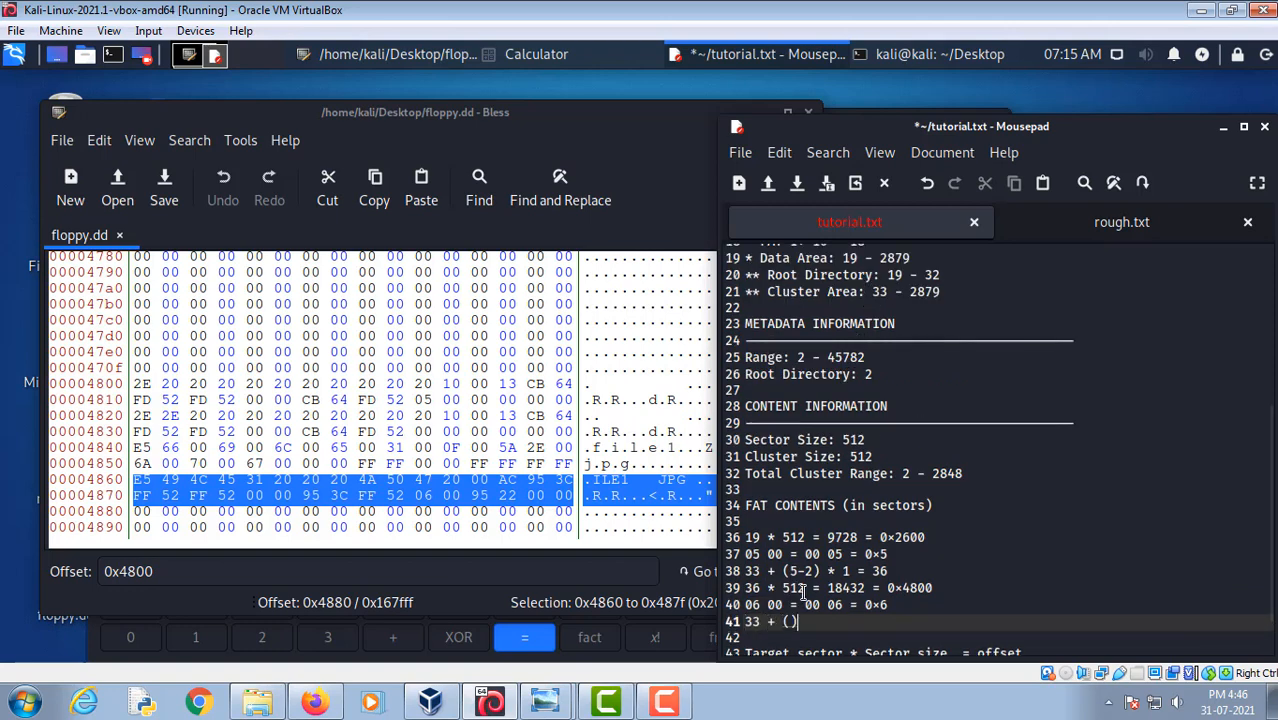
type("6-2")
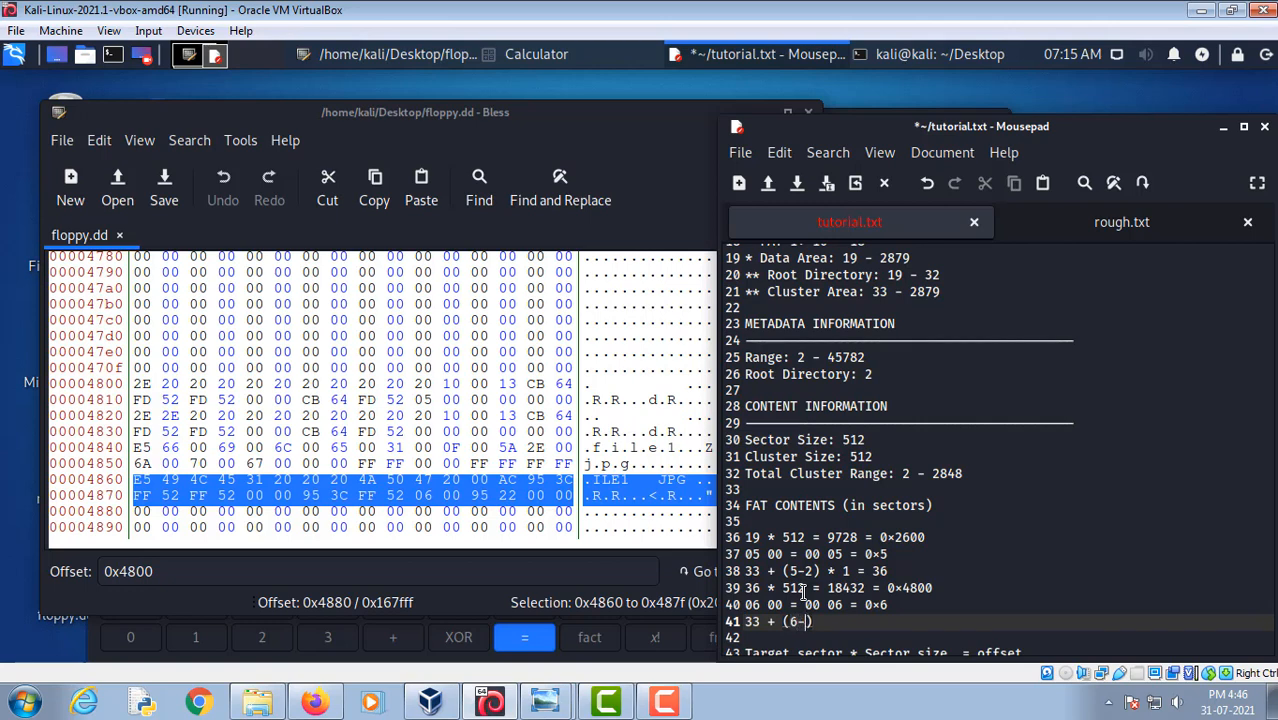
key("End")
scroll(815, 575, "down", 1)
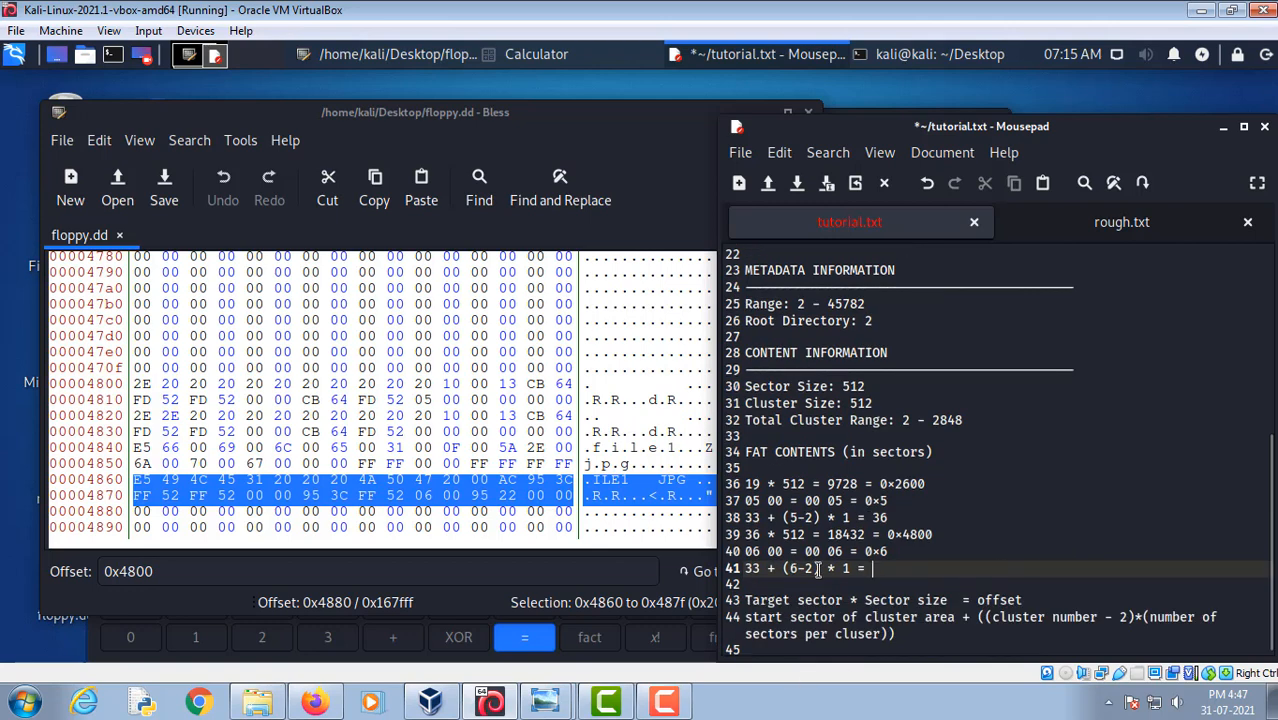
Copy the expression 33 + (6-2) * 1 into Calculator, switch it to decimal, and evaluate it
left_click_drag(852, 568, 735, 568)
key("ctrl+c")
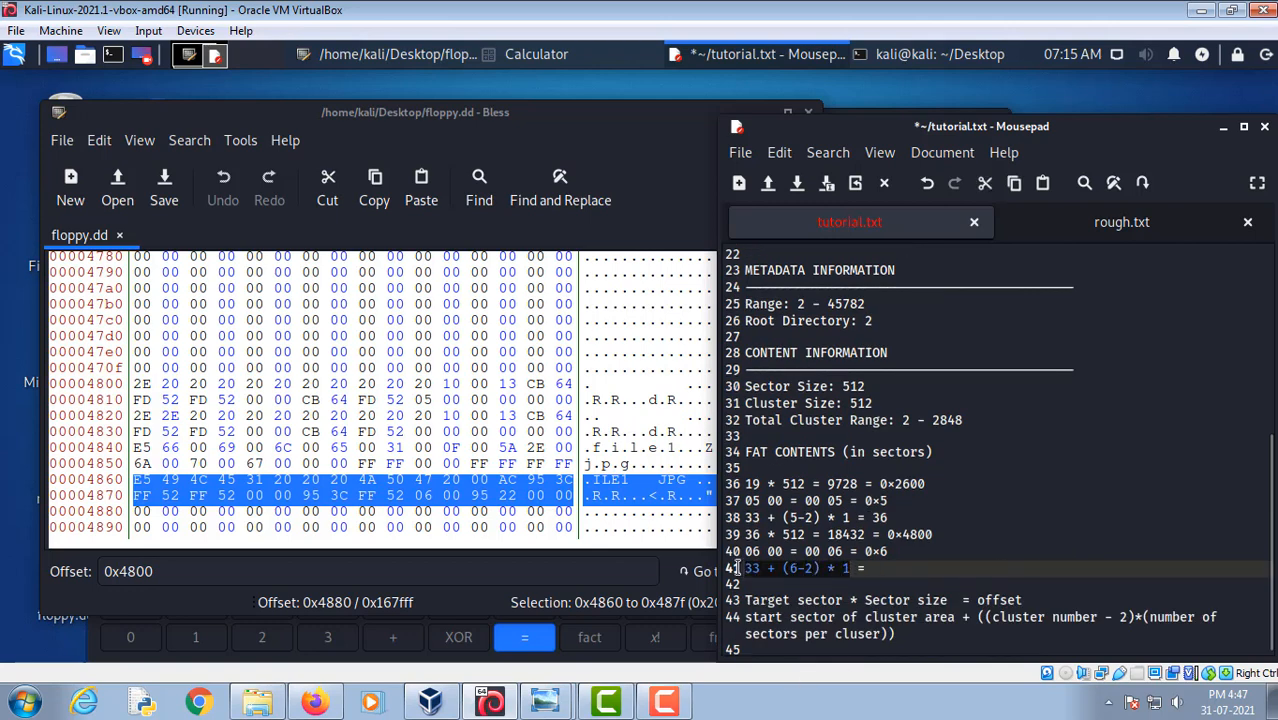
left_click(528, 54)
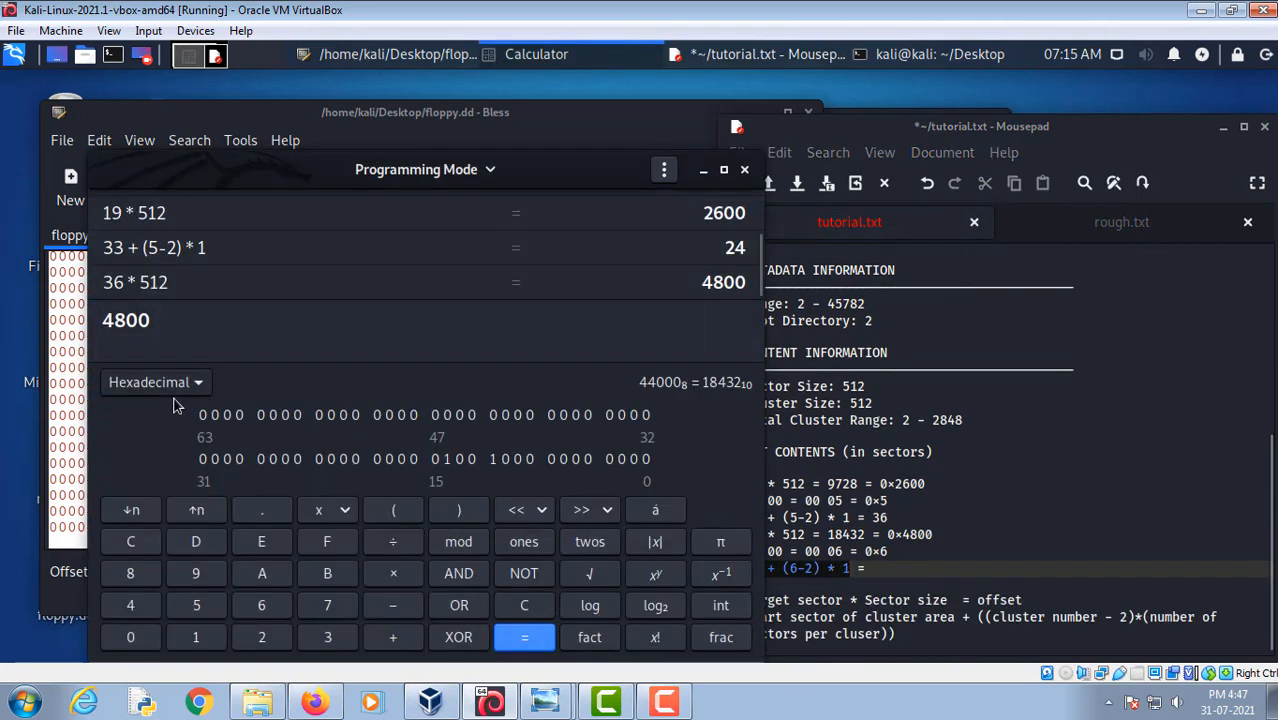
left_click(172, 388)
left_click(171, 355)
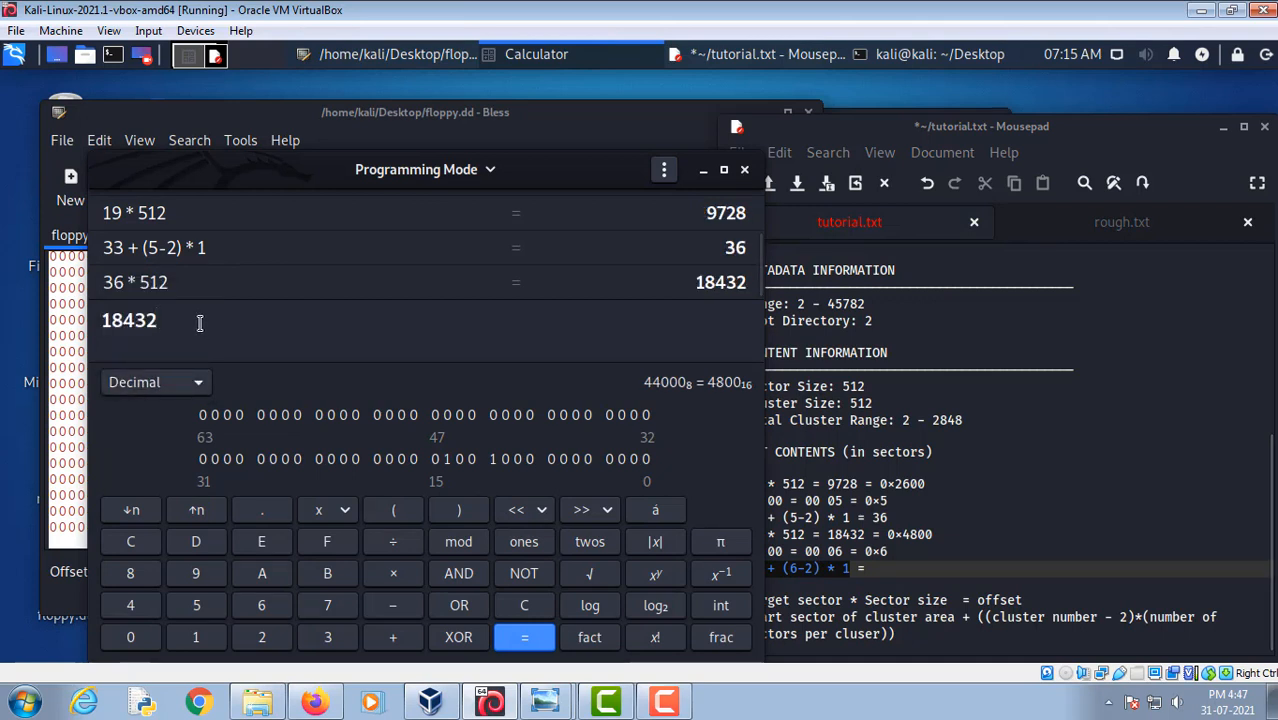
left_click_drag(200, 323, 99, 320)
key("ctrl+v")
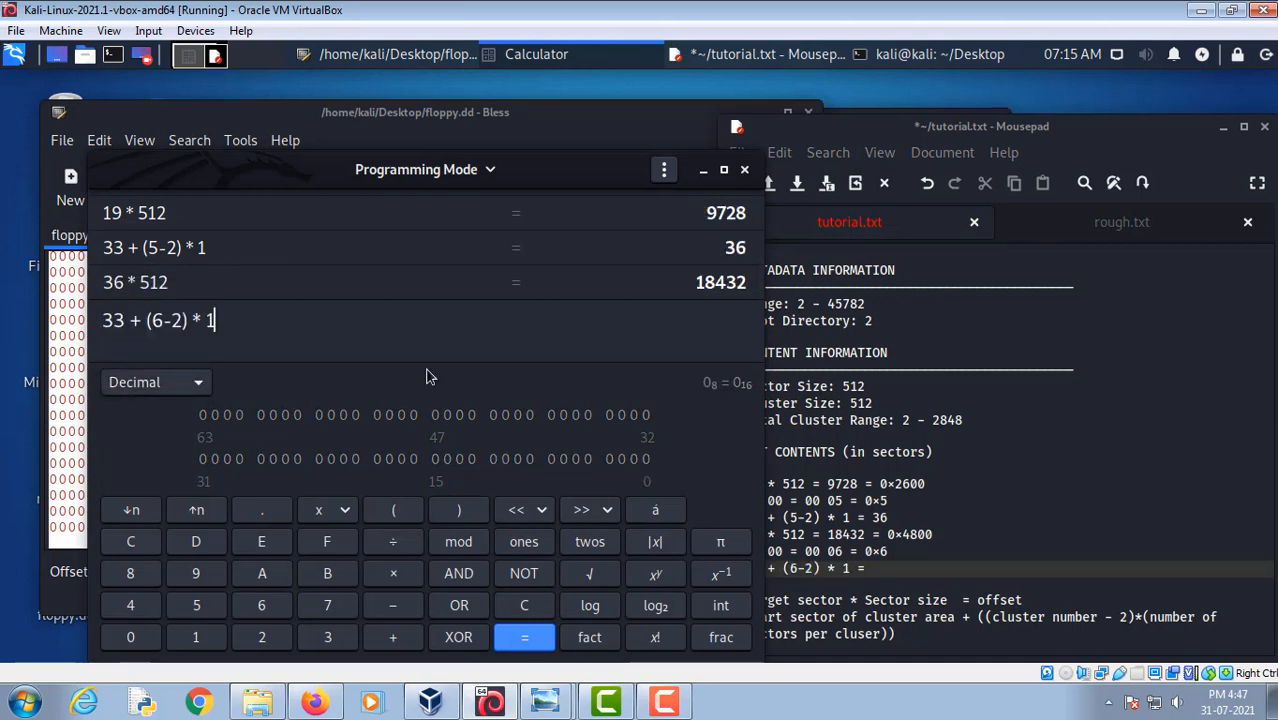
left_click(518, 637)
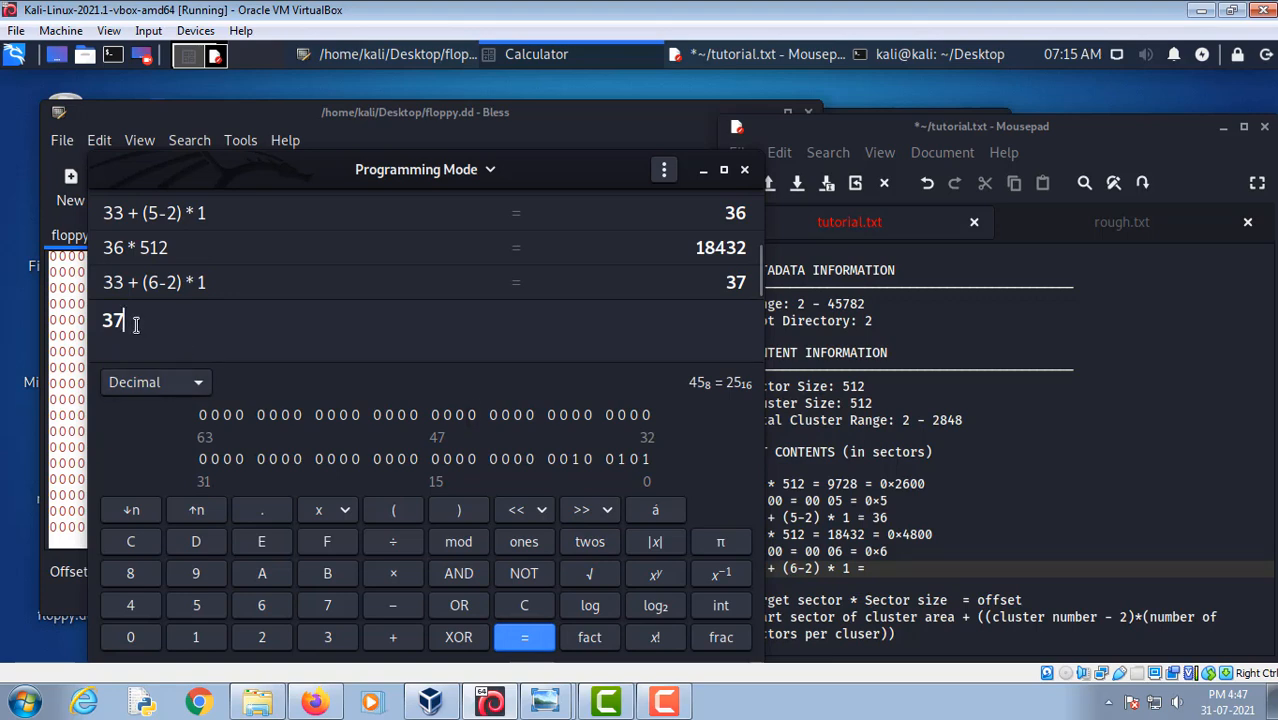
Copy the result 37 from Calculator to the end of line 41 in tutorial.txt and start a new line
left_click_drag(136, 322, 104, 322)
key("ctrl+c")
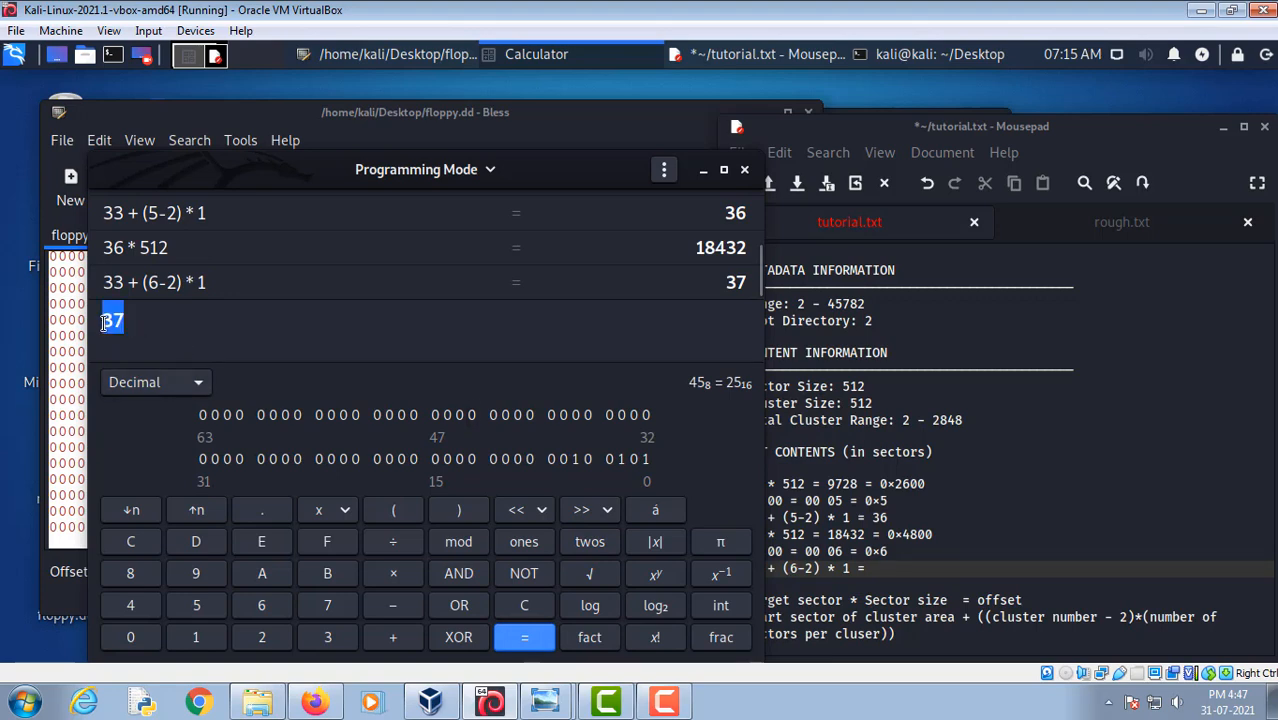
left_click(903, 570)
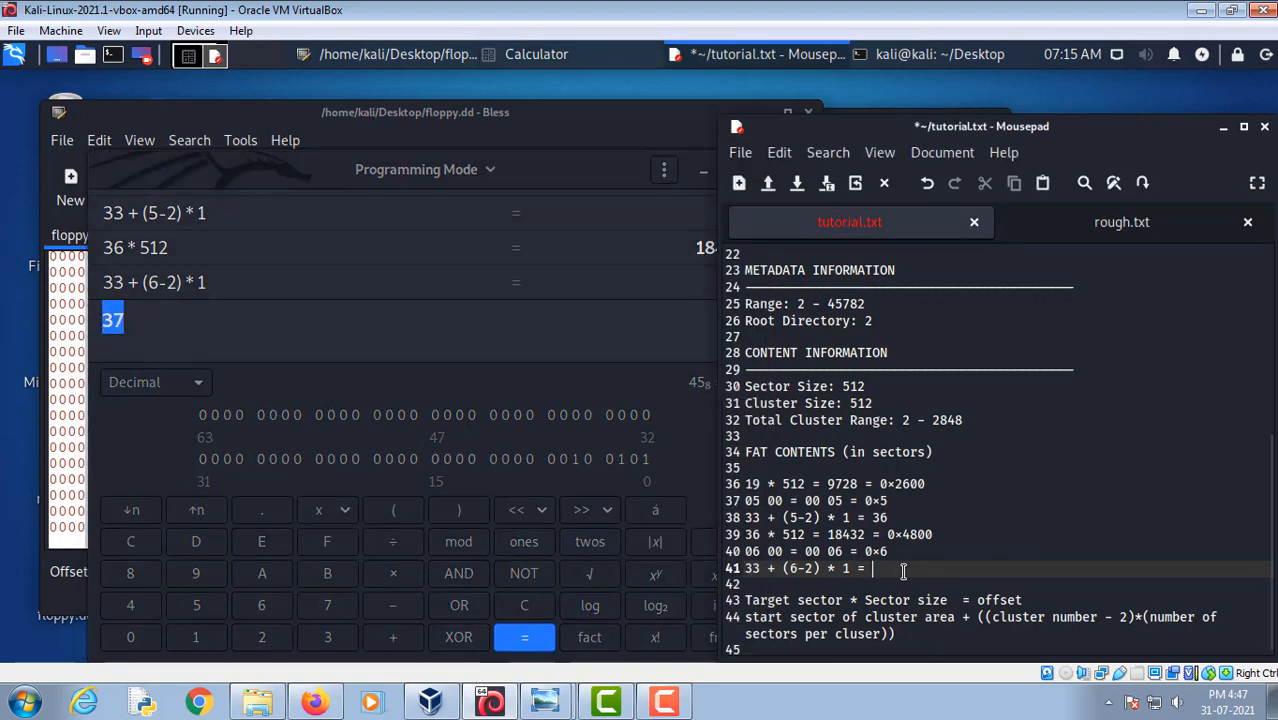
key("ctrl+v")
key("Return")
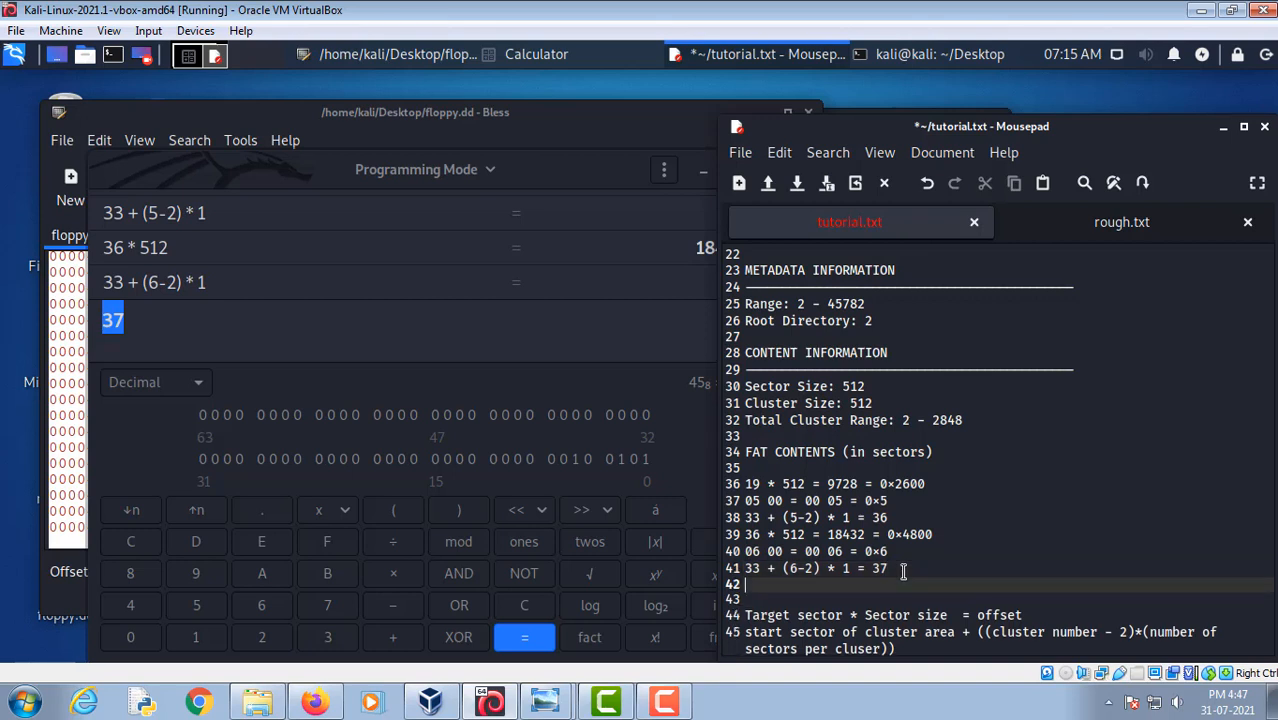
Following the target sector times sector size formula, write "37 * 512 =" on line 42 of tutorial.txt
left_click_drag(1022, 615, 744, 615)
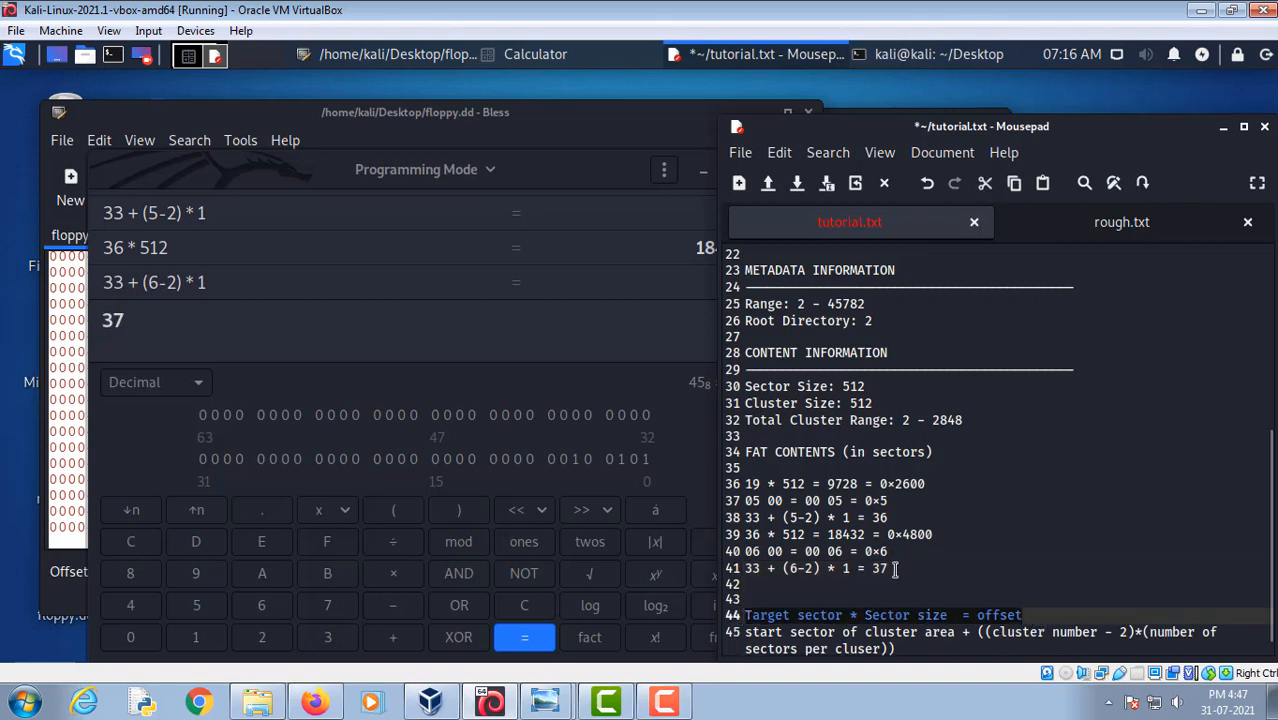
left_click(757, 584)
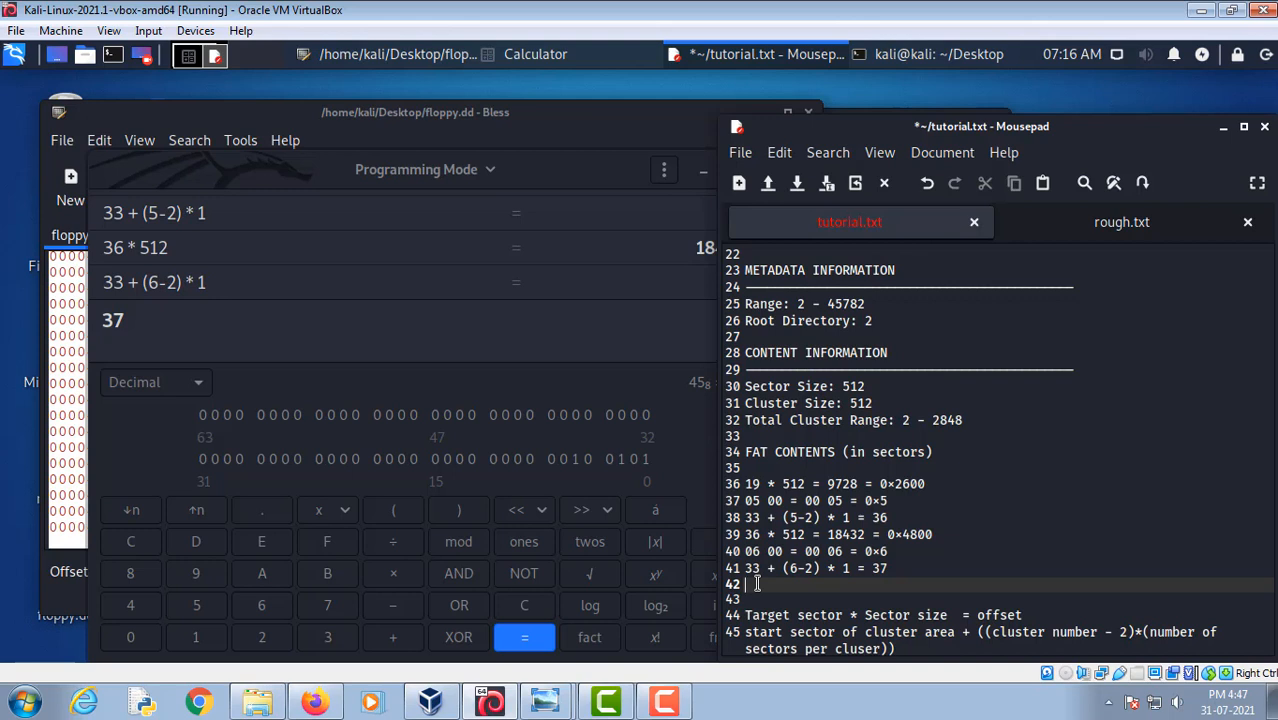
type("37")
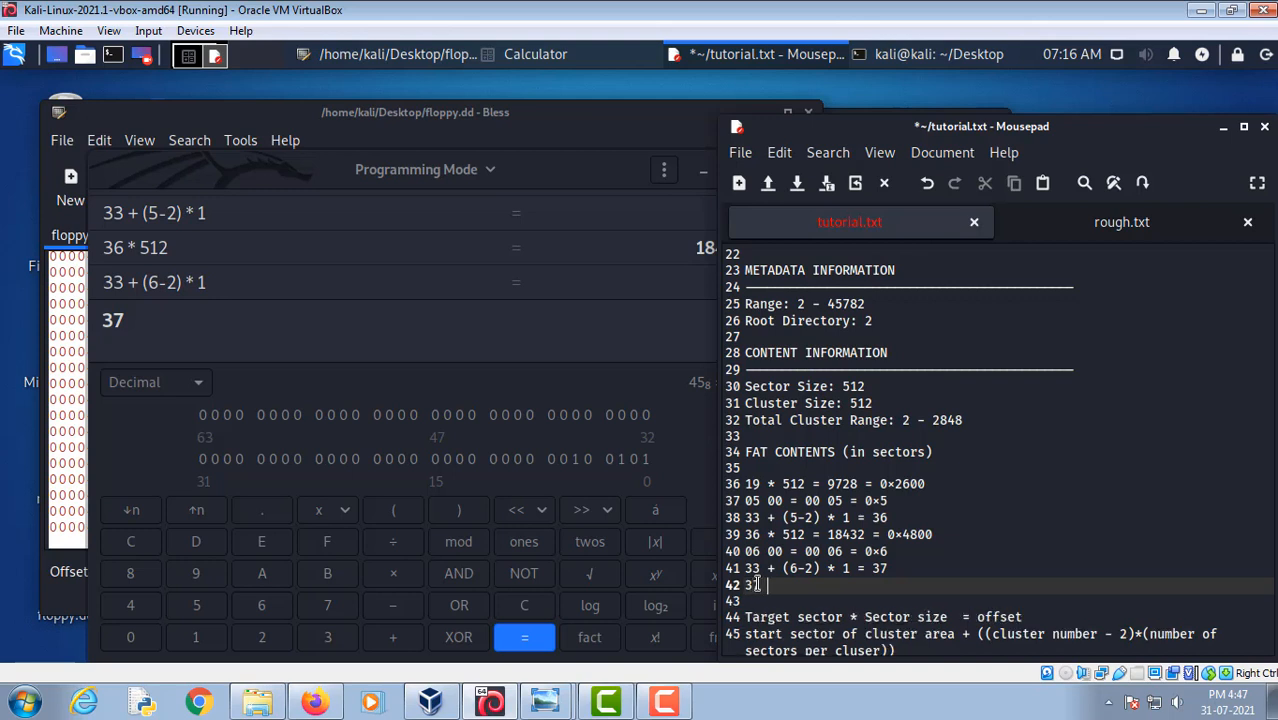
type("3 * 512 =")
Copy 37 * 512 from tutorial.txt into Calculator and evaluate it in decimal
left_click_drag(806, 587, 745, 587)
key("ctrl+c")
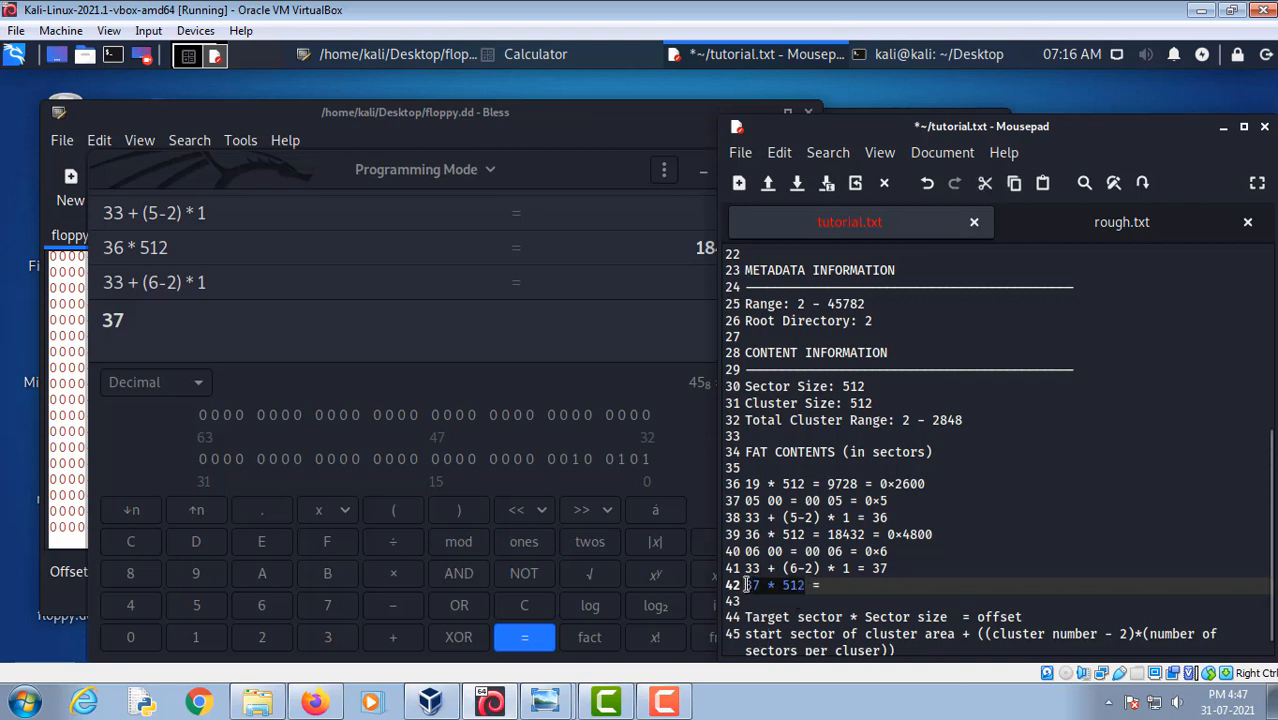
left_click(165, 320)
key("ctrl+v")
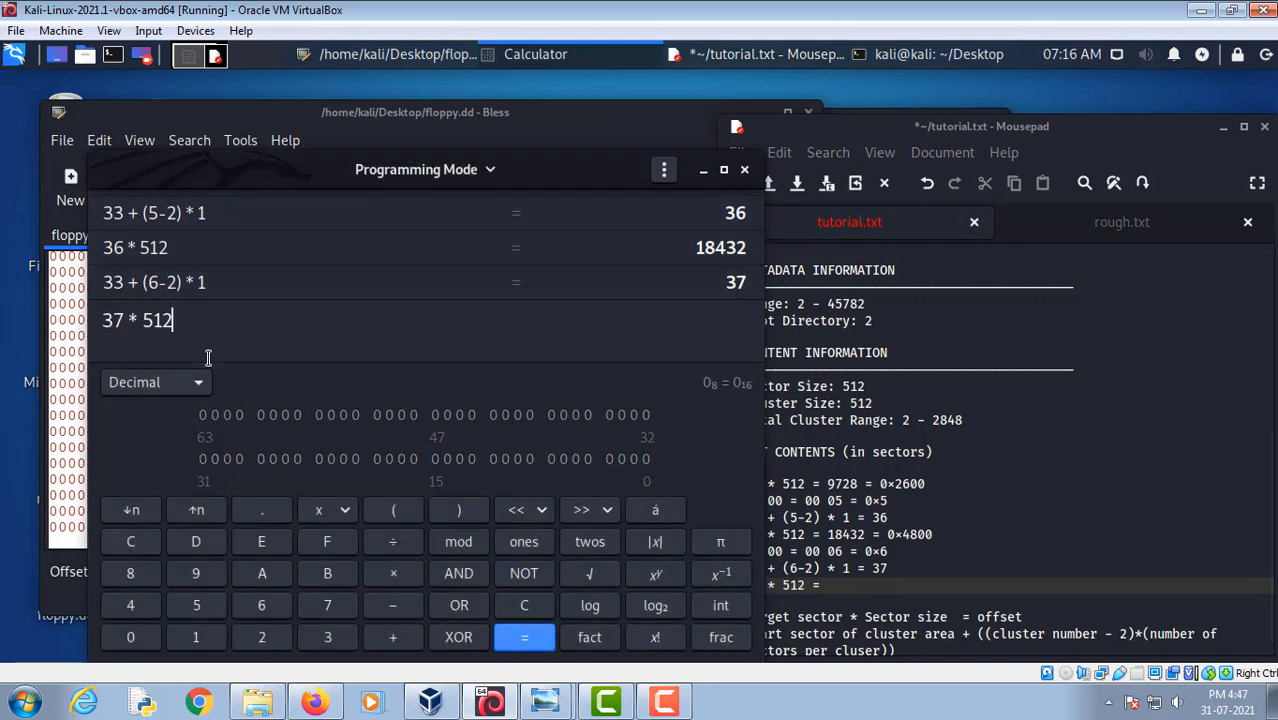
left_click(548, 645)
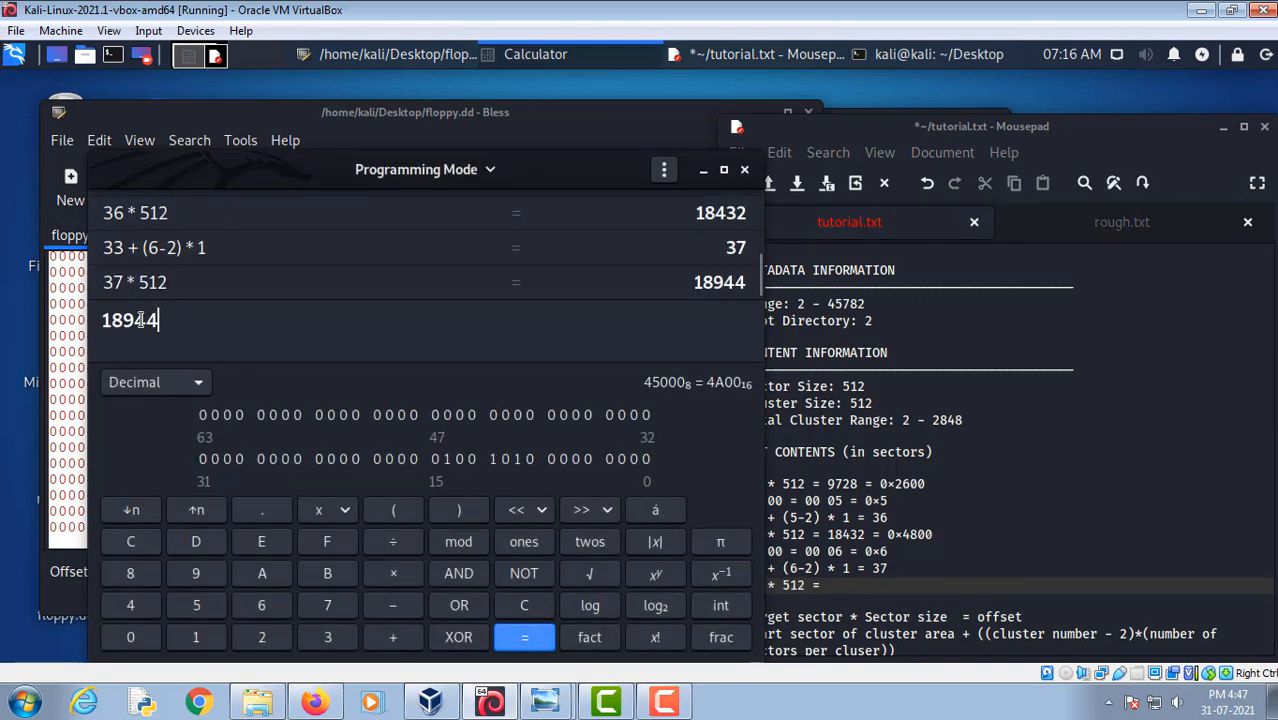
Copy the result 18944 to line 42 of tutorial.txt and add an equals sign for the hexadecimal value
left_click_drag(158, 320, 93, 320)
key("ctrl+c")
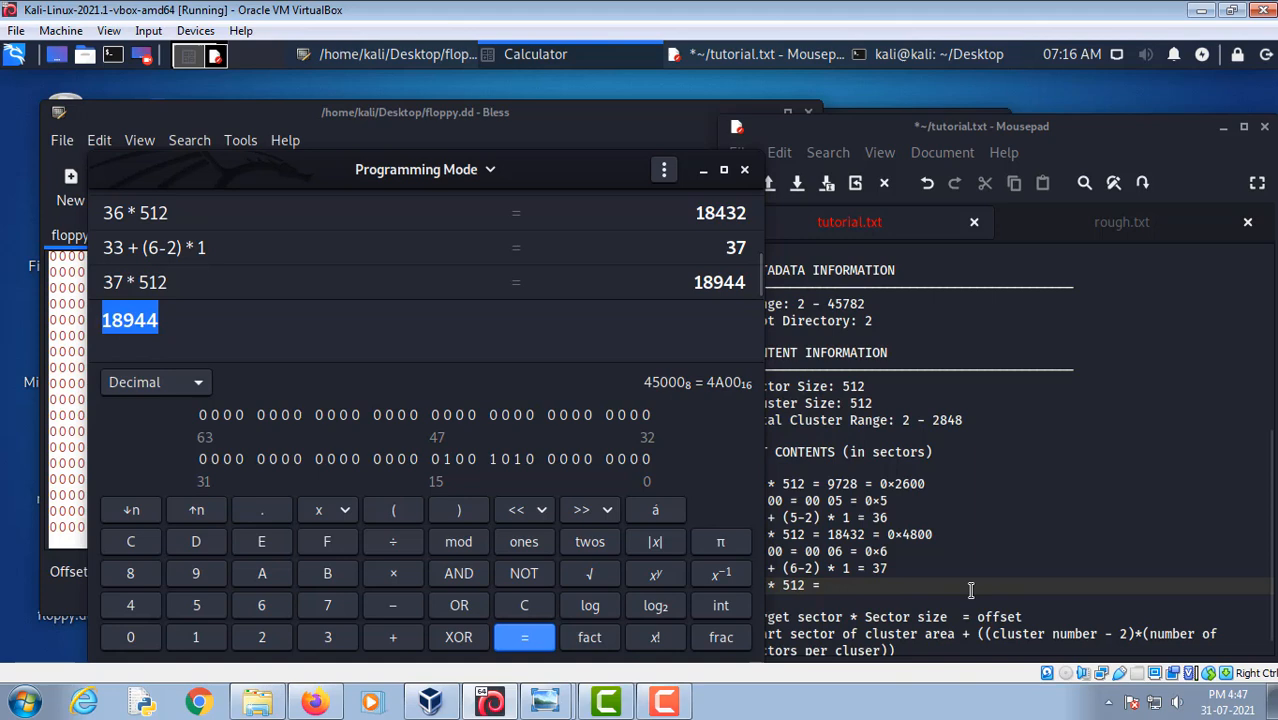
left_click(840, 589)
key("ctrl+v")
type("=")
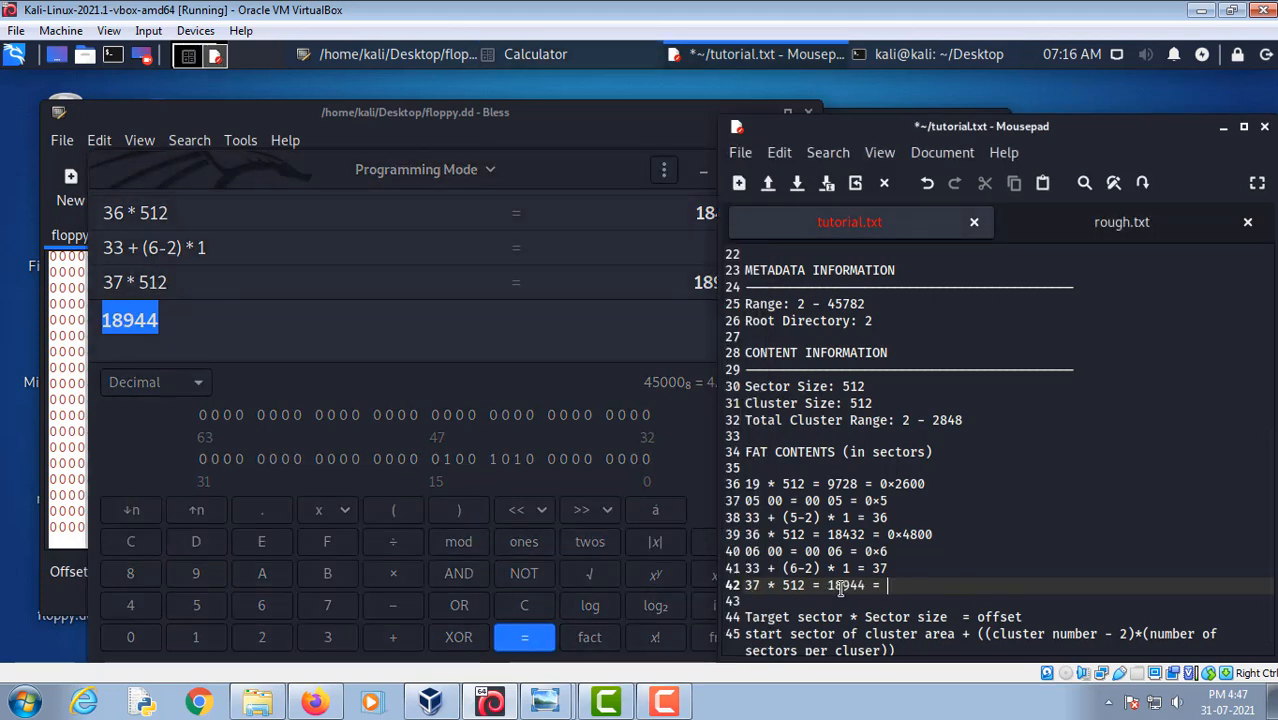
Convert the 37 * 512 result to hexadecimal in Calculator and record it as 0x4A00 at the end of line 42 in tutorial.txt
left_click(182, 390)
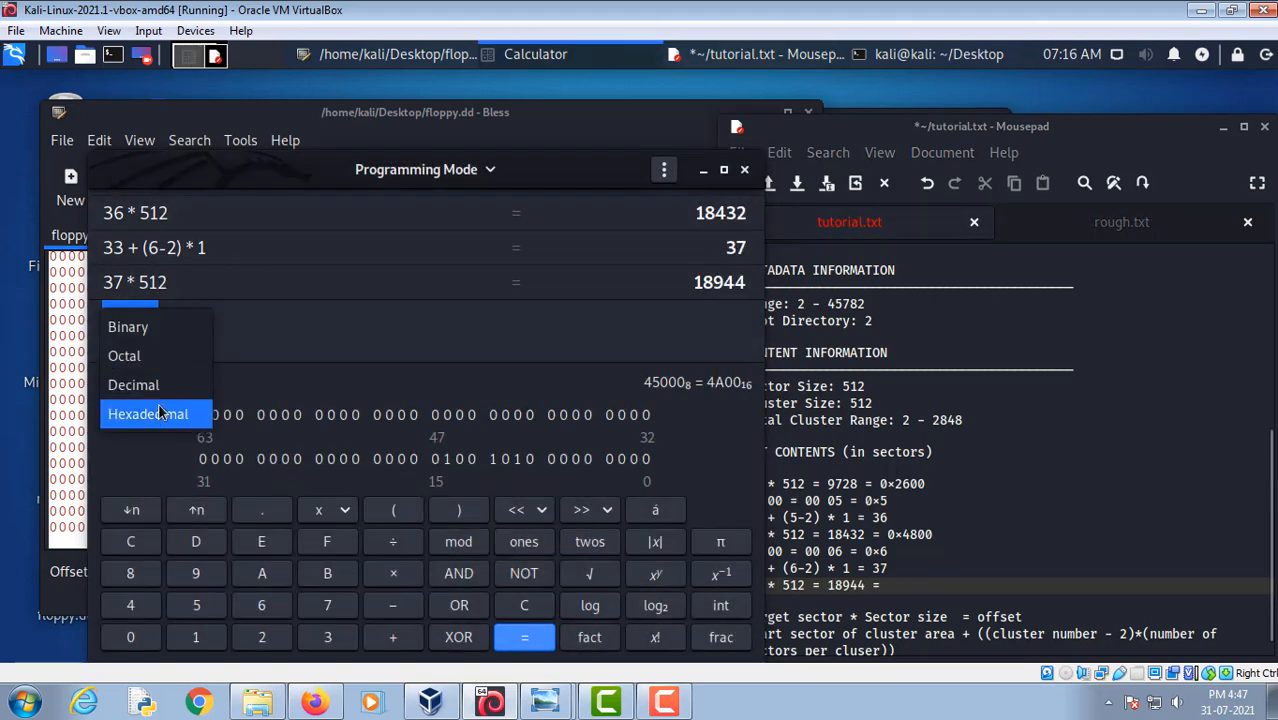
left_click(158, 424)
double_click(99, 321)
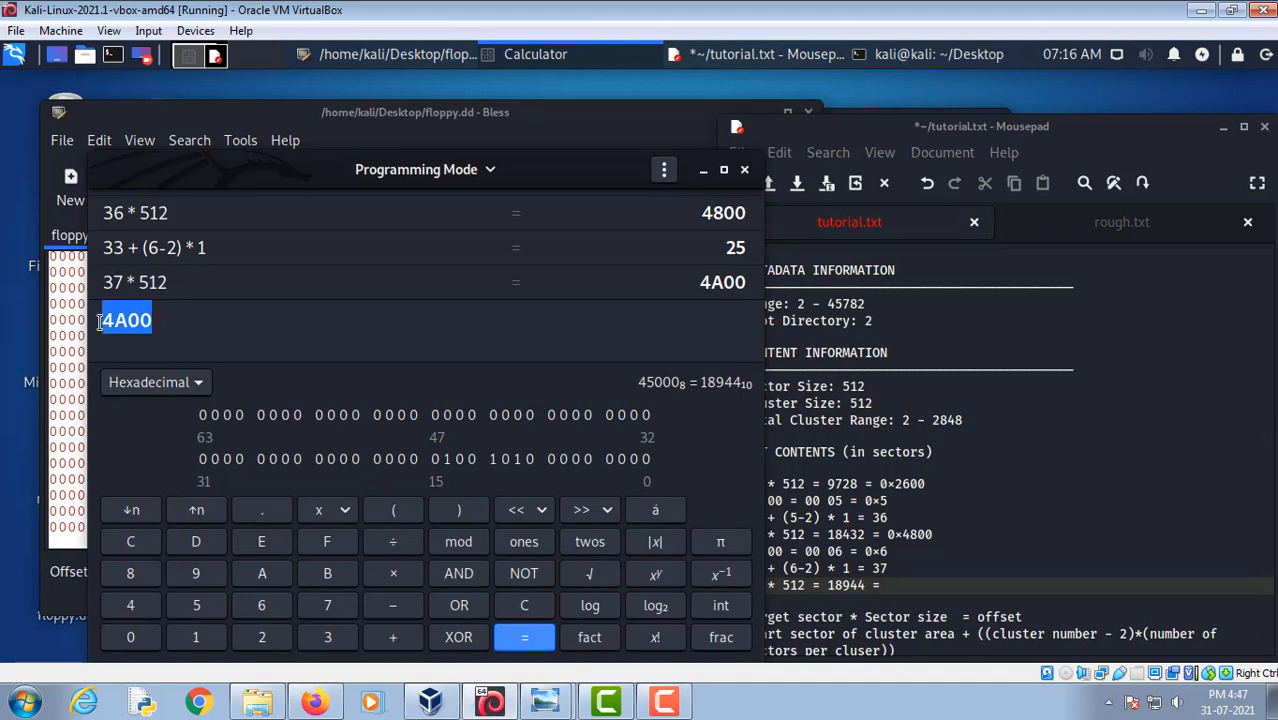
key("ctrl+c")
left_click(912, 585)
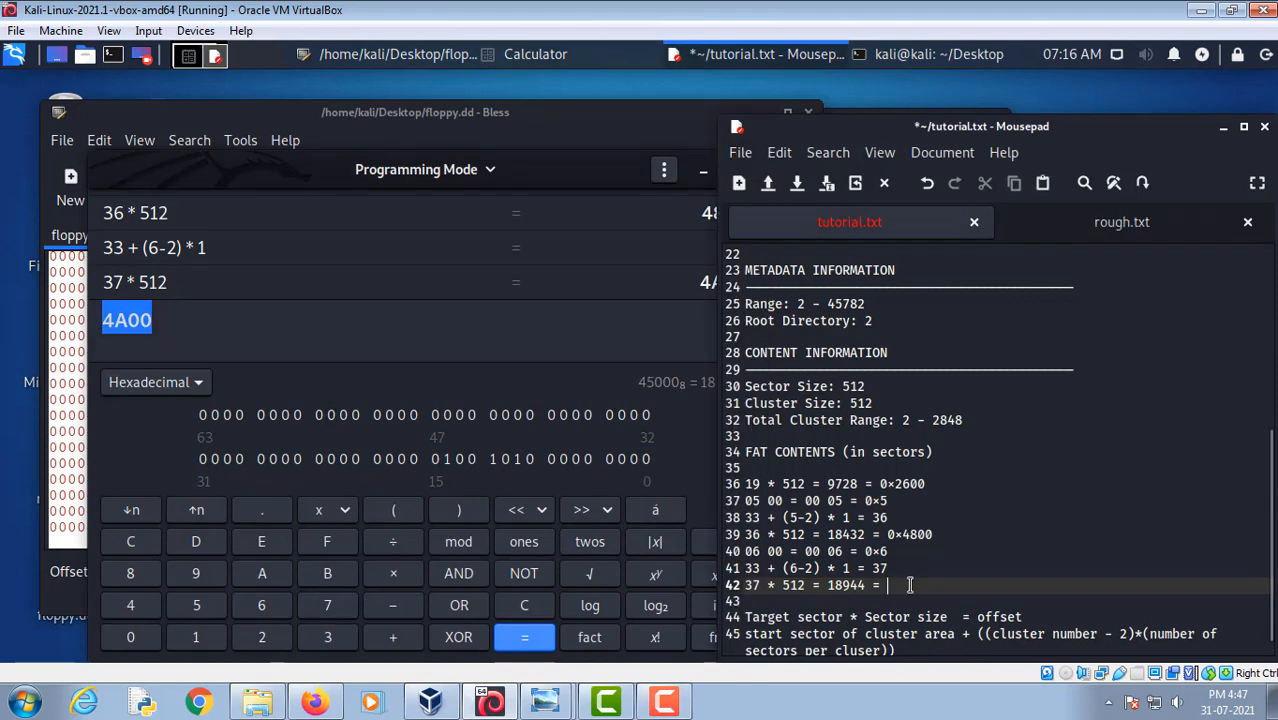
key("ctrl+v")
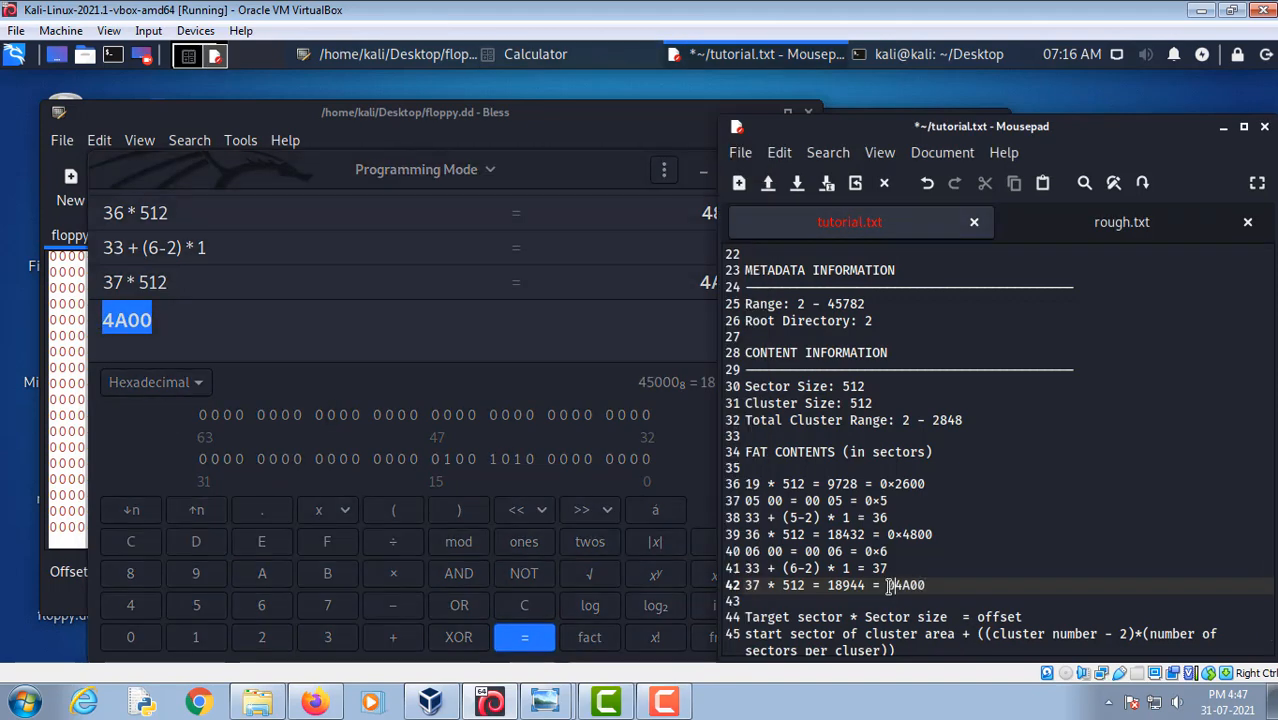
left_click(888, 585)
type("0x")
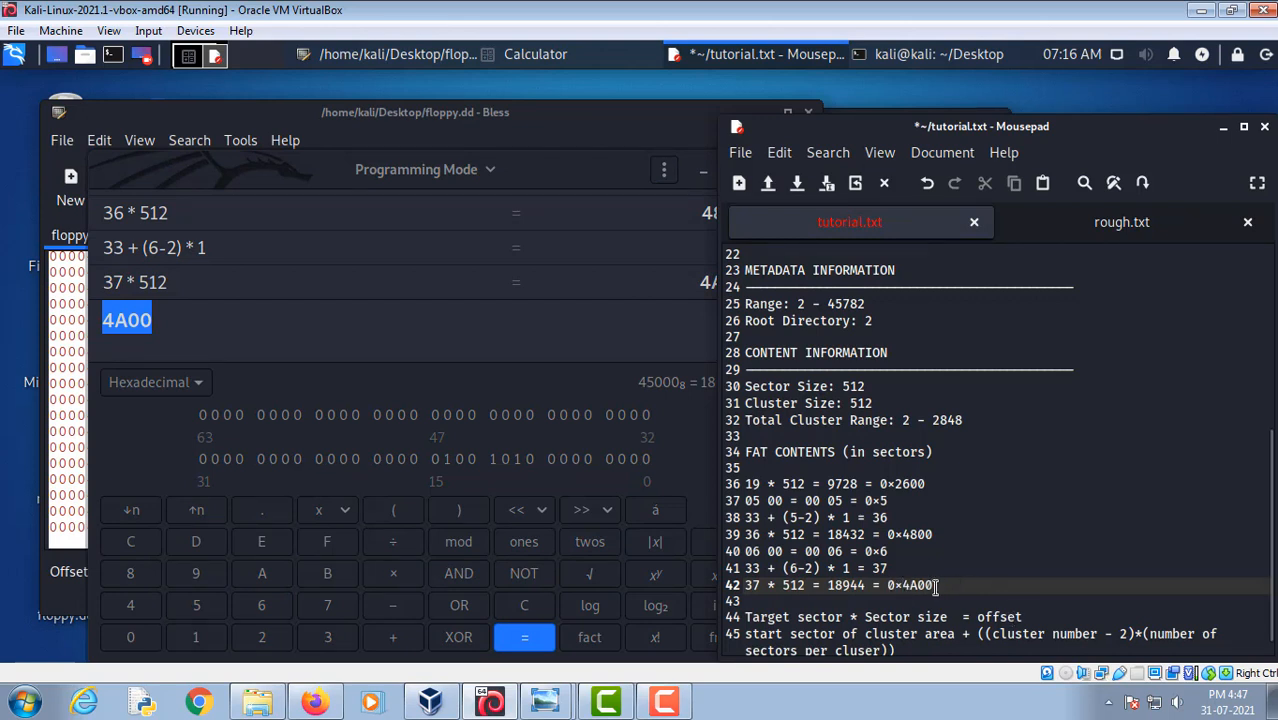
left_click_drag(934, 587, 889, 589)
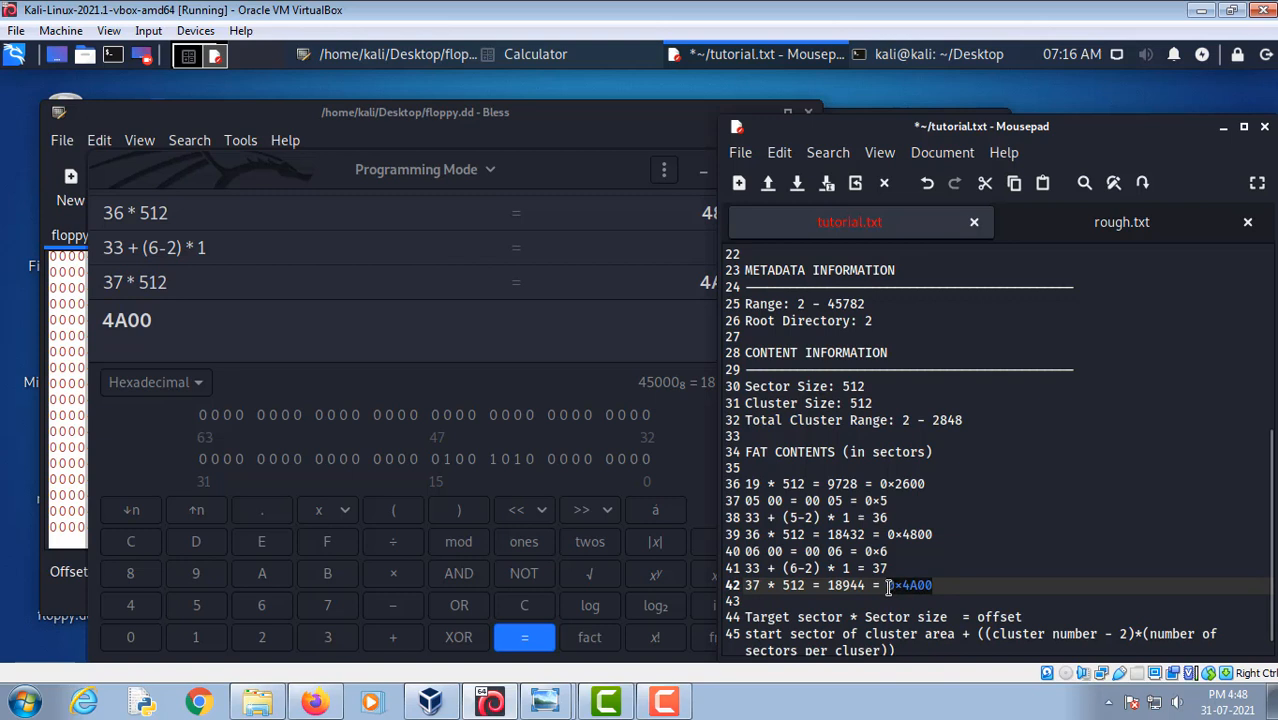
left_click(954, 592)
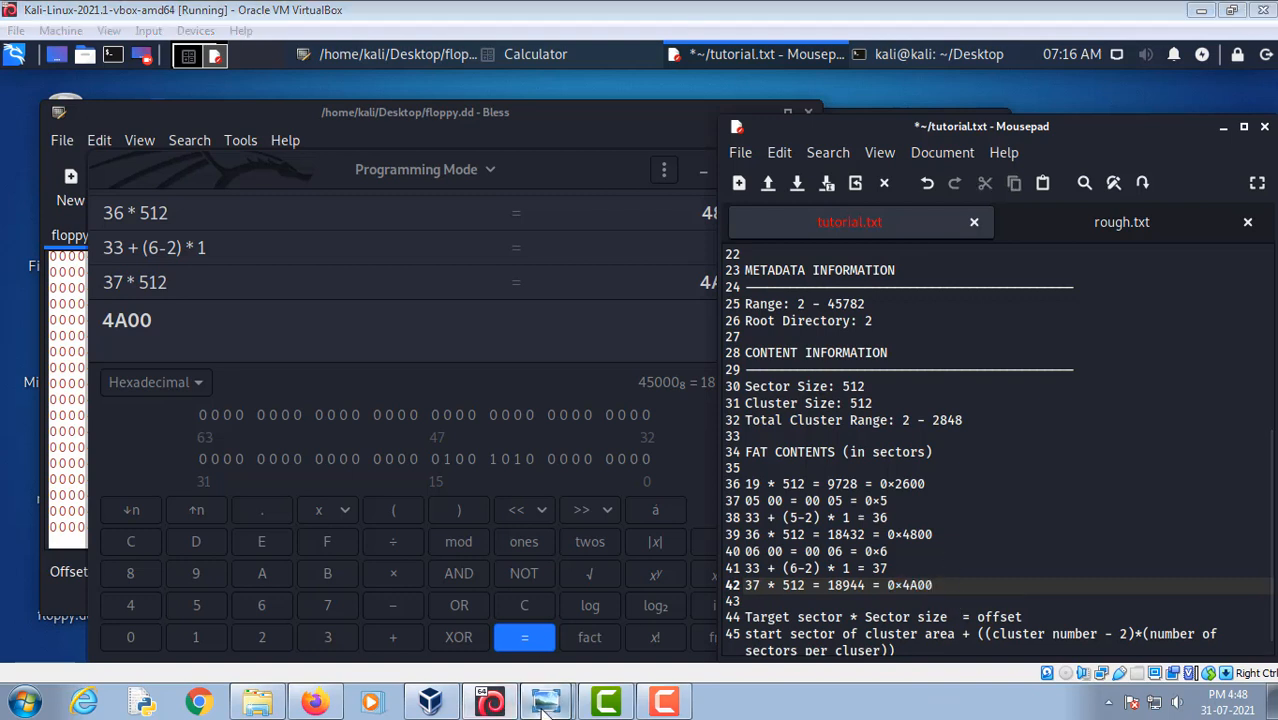
Check the file size field's position in FAT Template.PNG and examine it in file1.jpg's directory entry at 0x4860 to 0x487f in floppy.dd
mouse_move(545, 703)
left_click(515, 659)
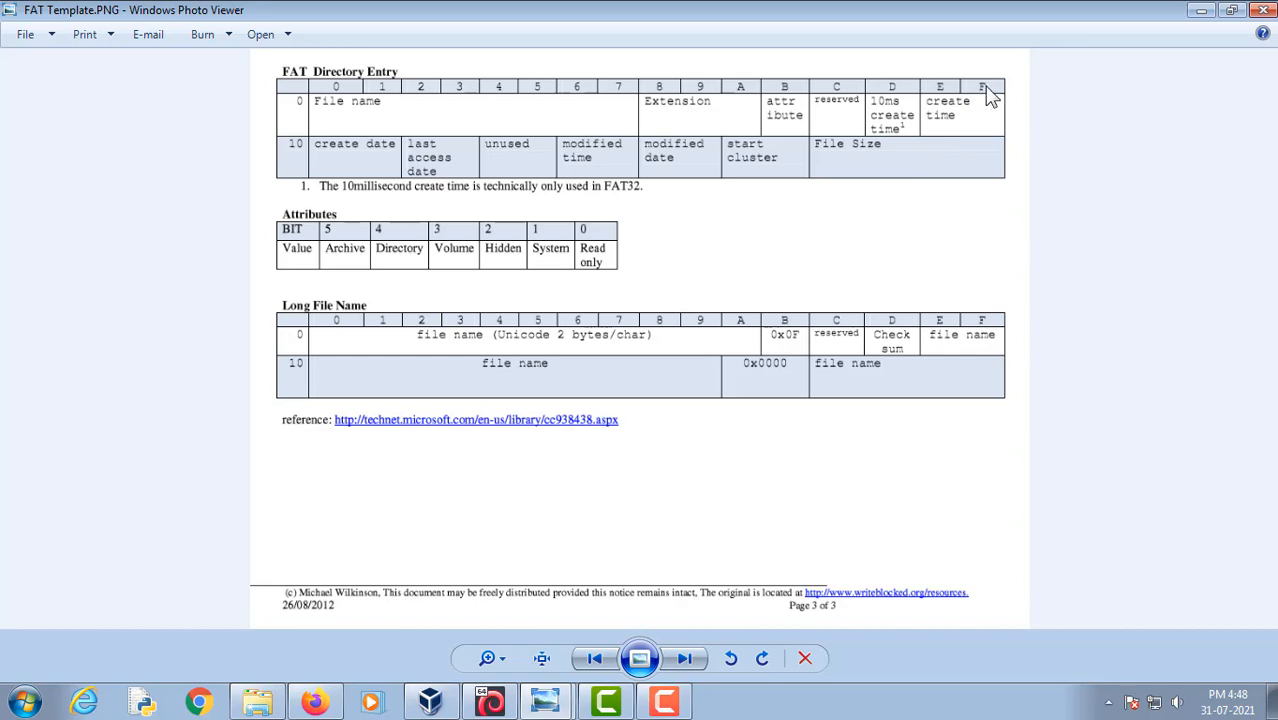
left_click(1203, 11)
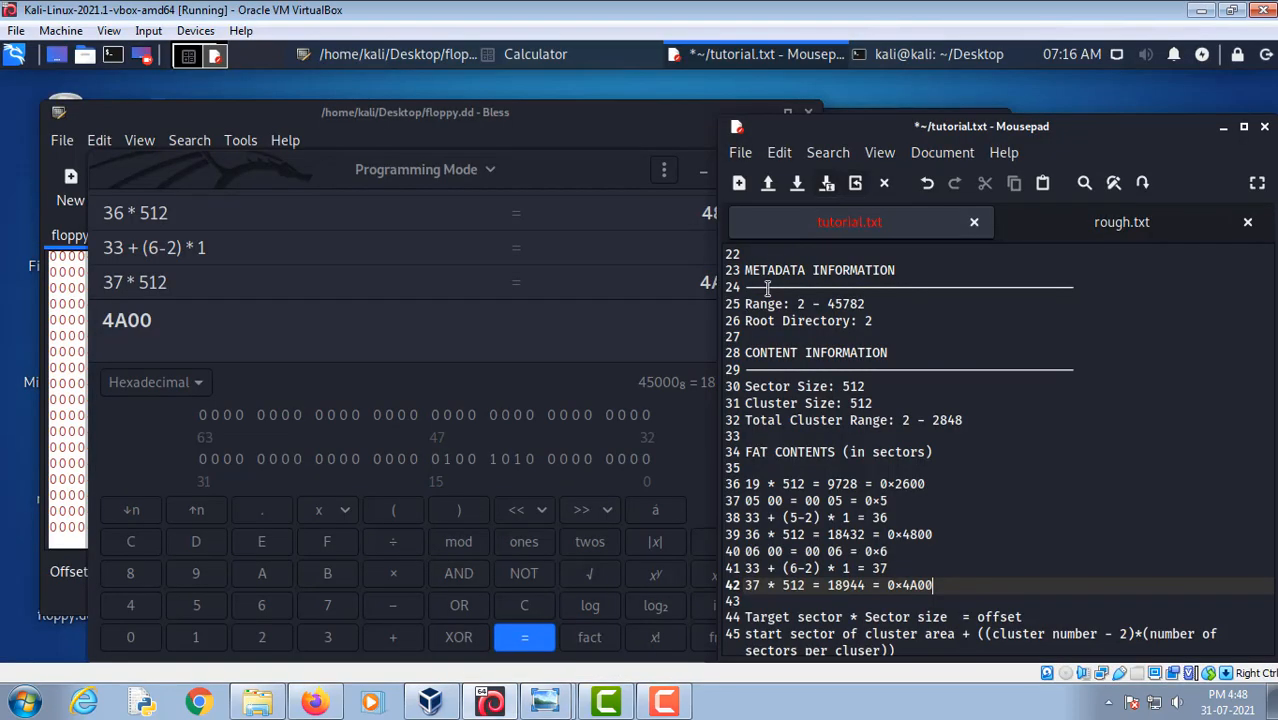
left_click(75, 407)
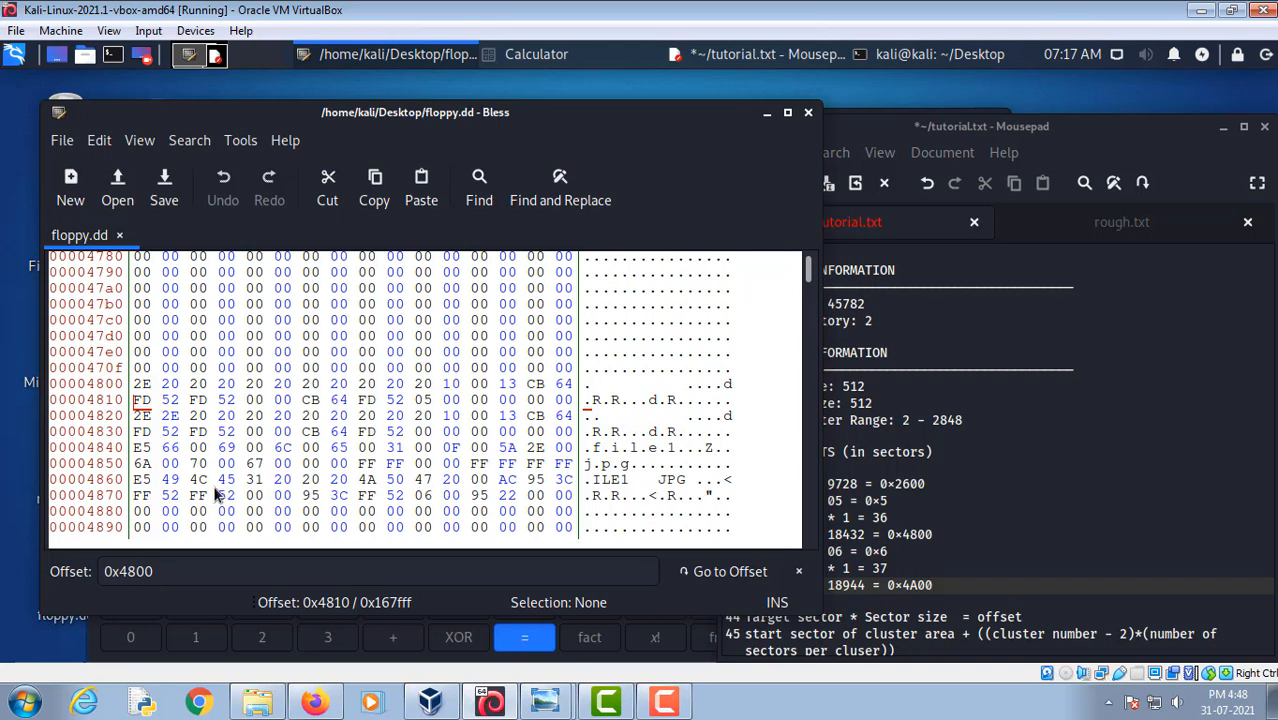
left_click_drag(141, 480, 561, 505)
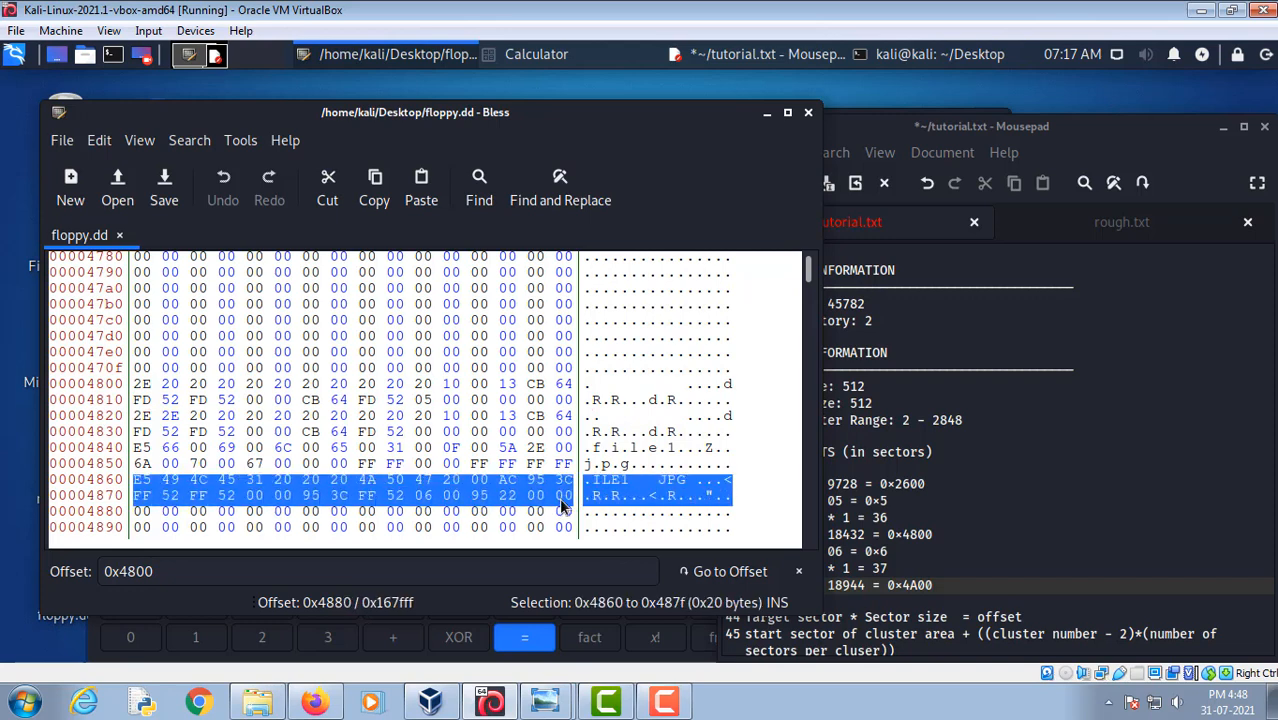
left_click(957, 135)
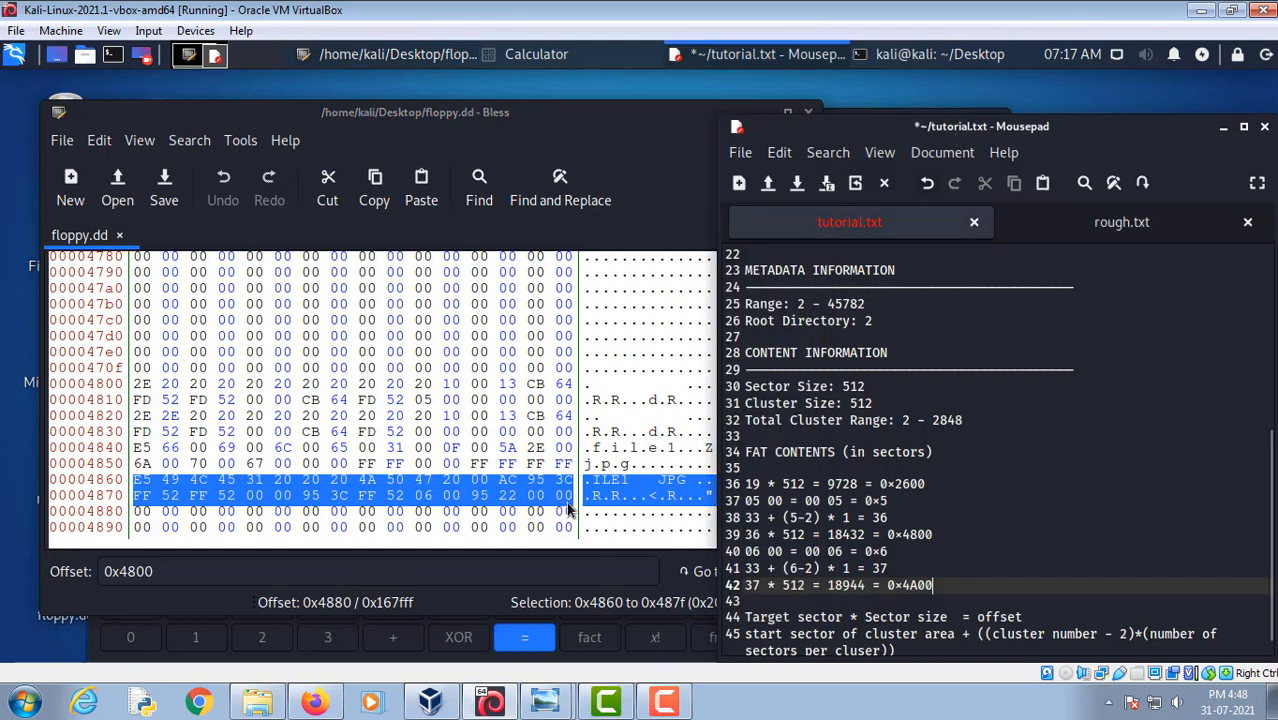
left_click(567, 510)
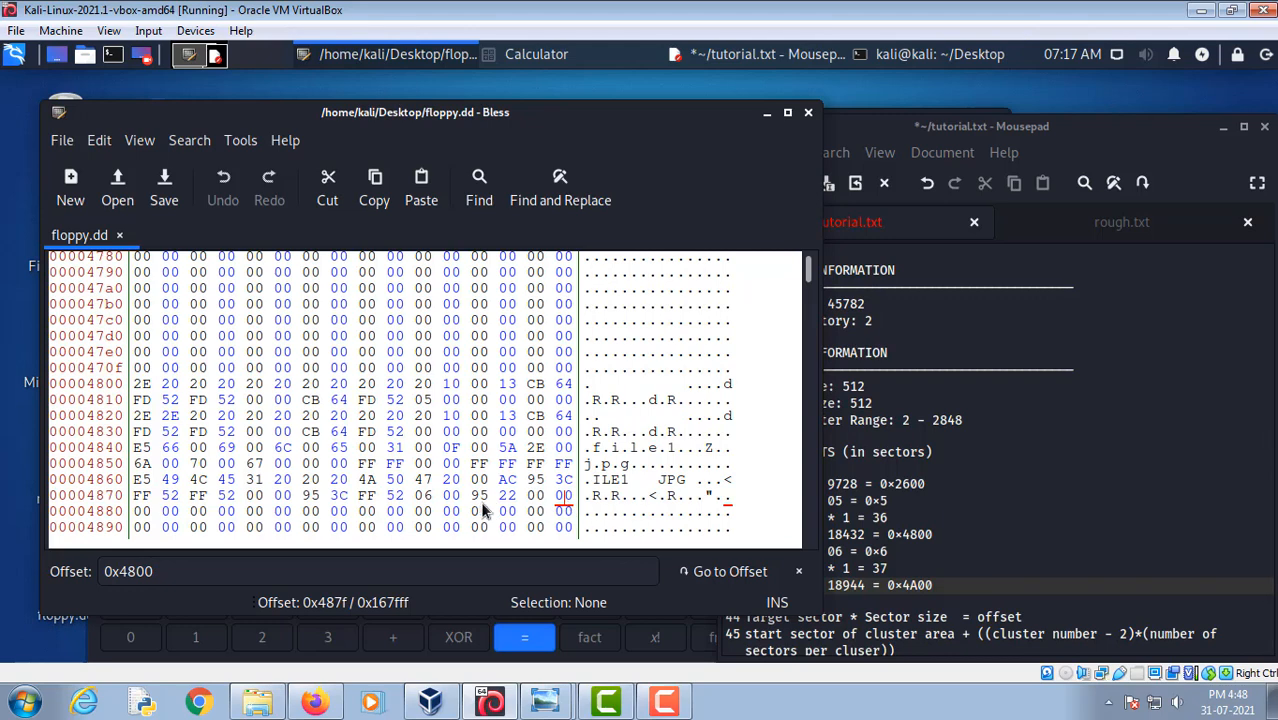
Record the file size bytes on a new line 43 of tutorial.txt as "95 22 00 00 = 00 00 22 95 = 0x2295"
left_click(969, 585)
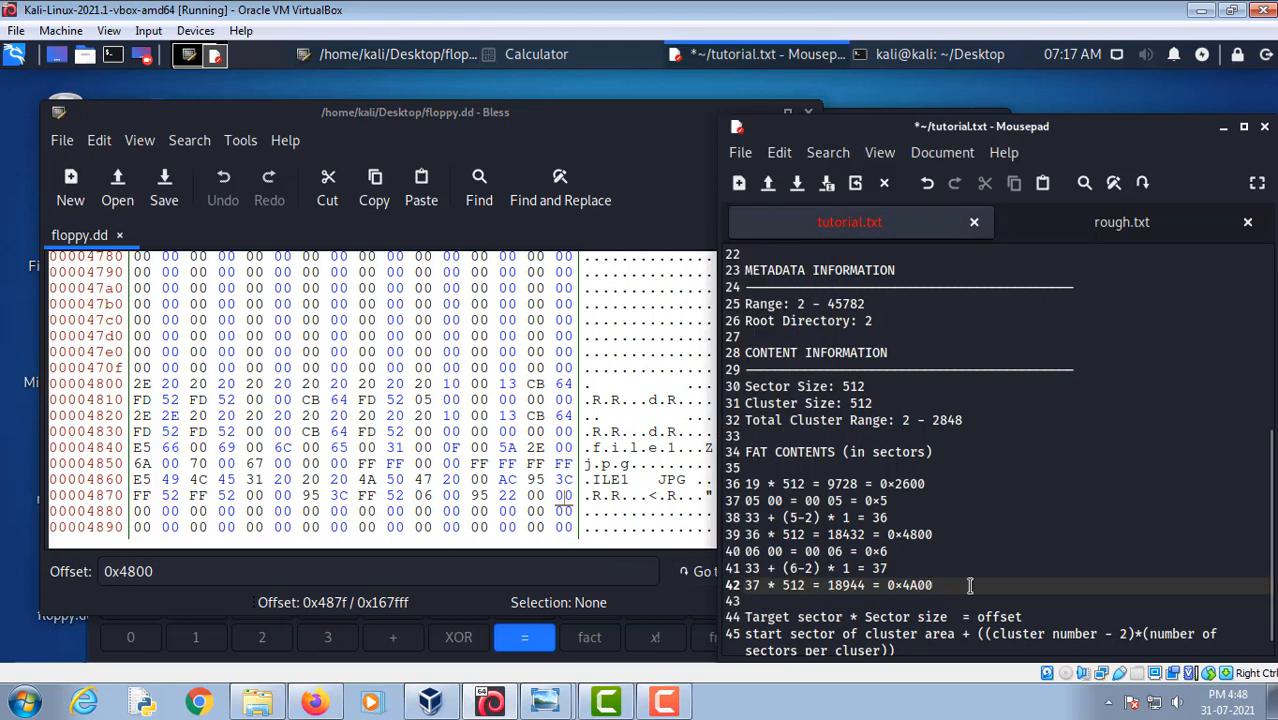
key("Return")
type("95 22 00 0")
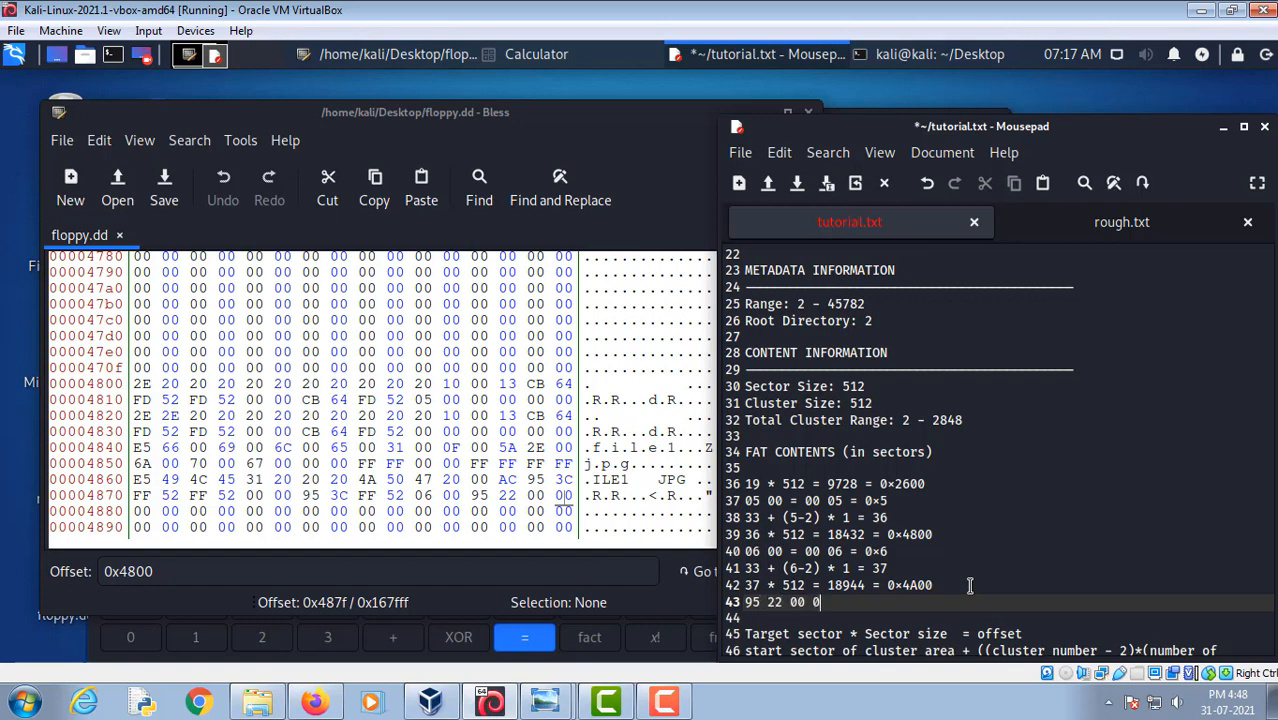
type("0 = 00 00 22")
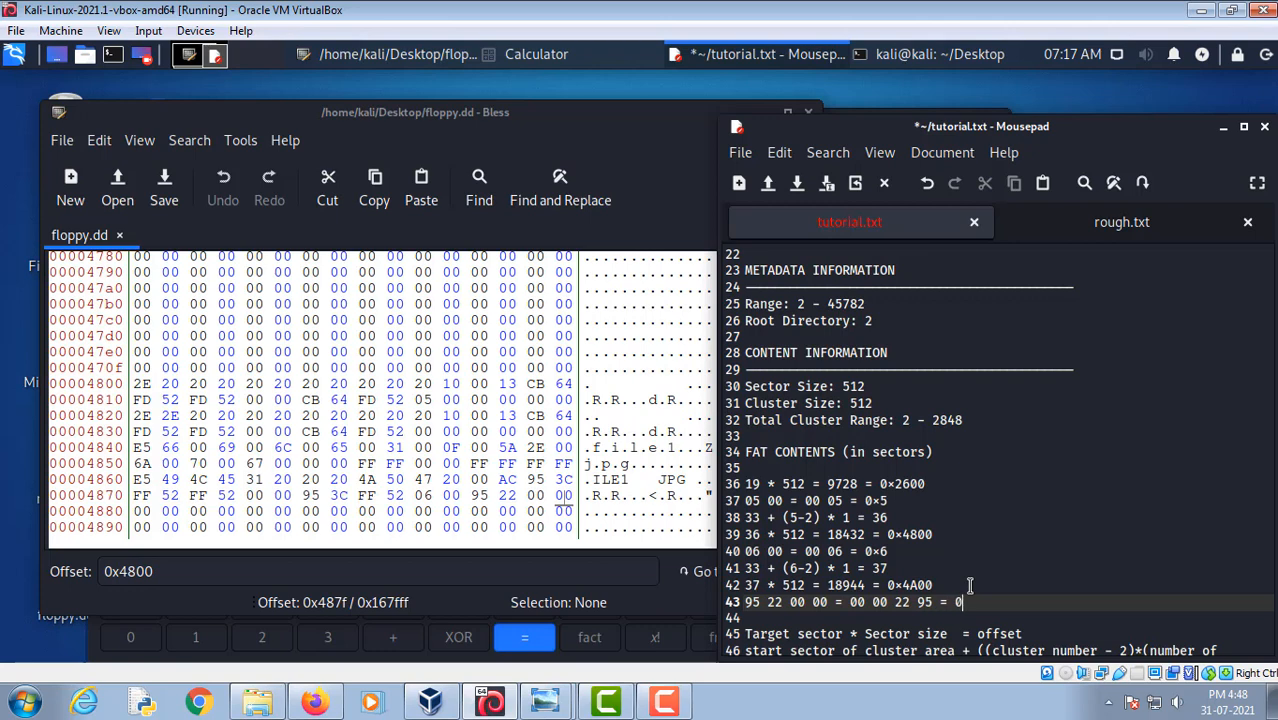
type("95 = 0x2295")
Review the content start offset on line 42 and the file size on line 43 of tutorial.txt
scroll(1033, 577, "down", 2)
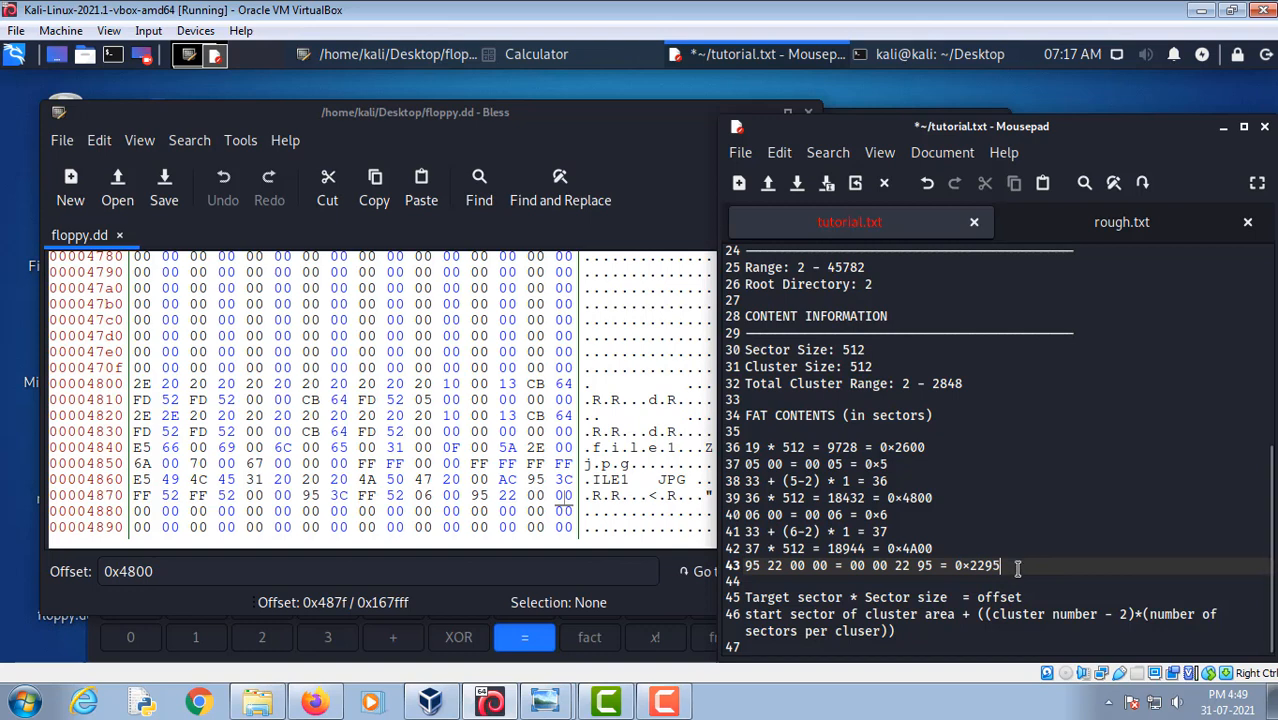
key("shift+Left")
key("shift+Left")
key("shift+Left")
key("shift+Left")
key("shift+Left")
key("shift+Left")
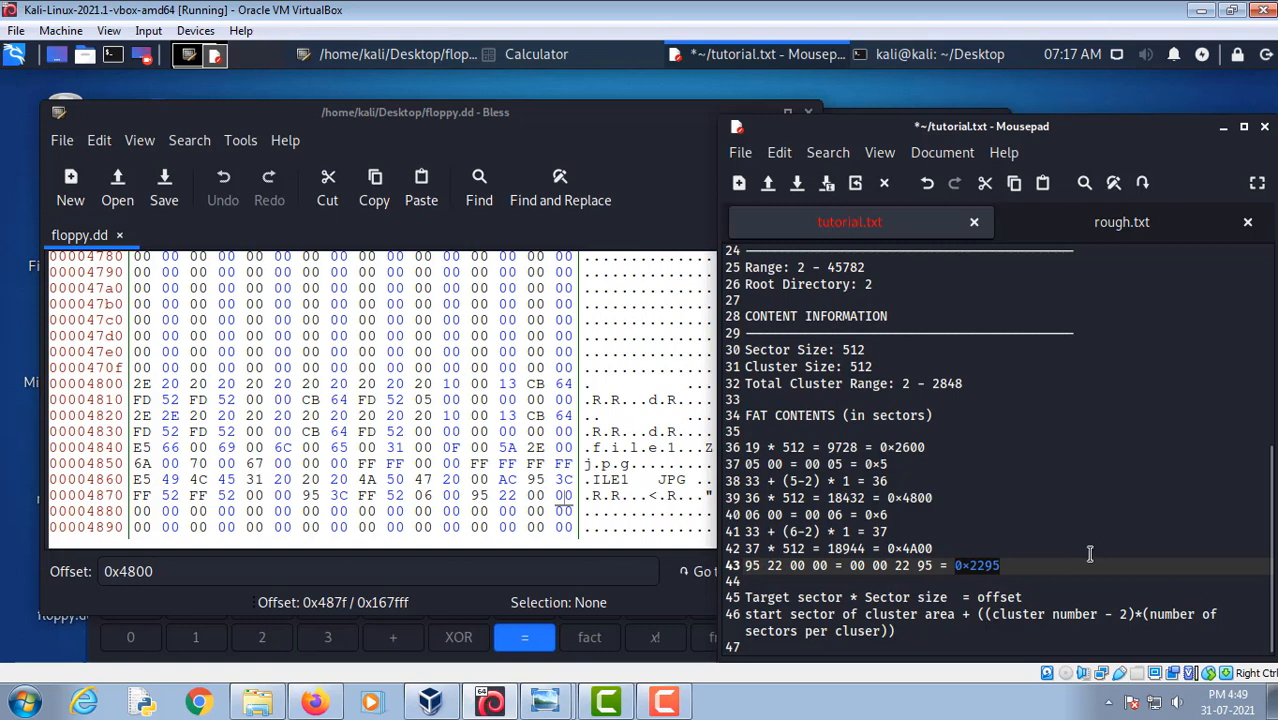
left_click(846, 581)
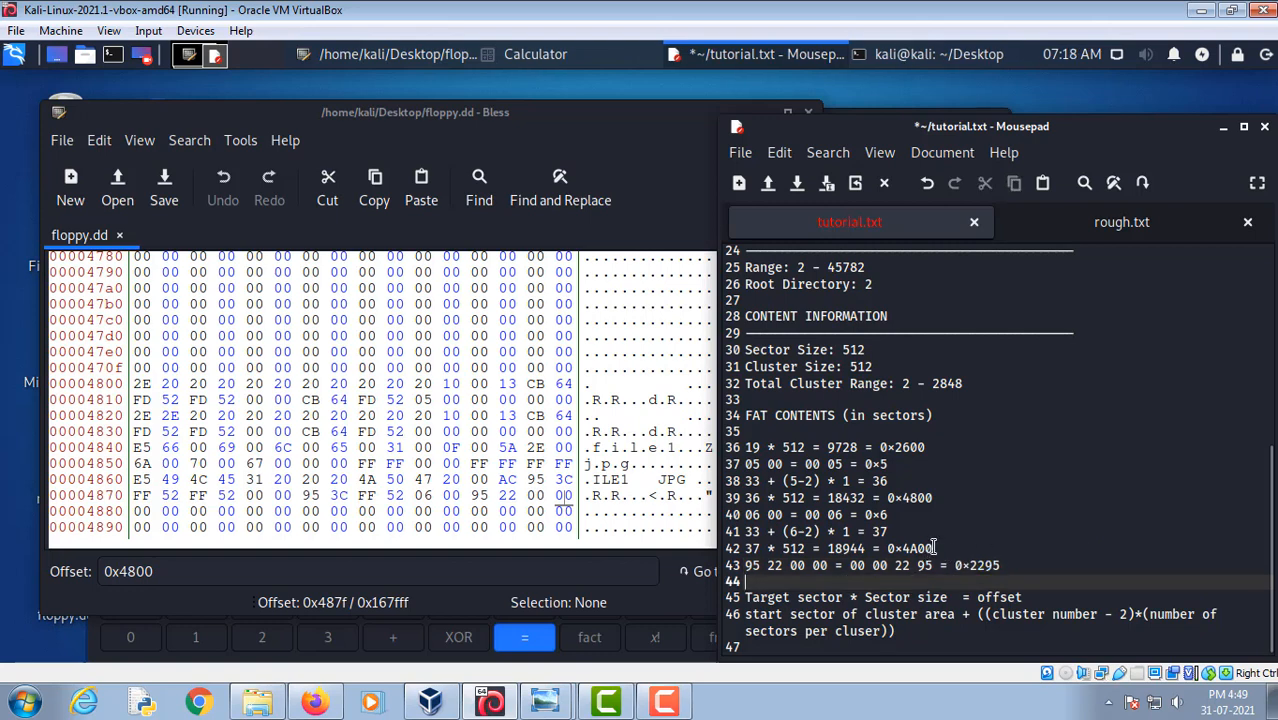
left_click_drag(933, 549, 899, 549)
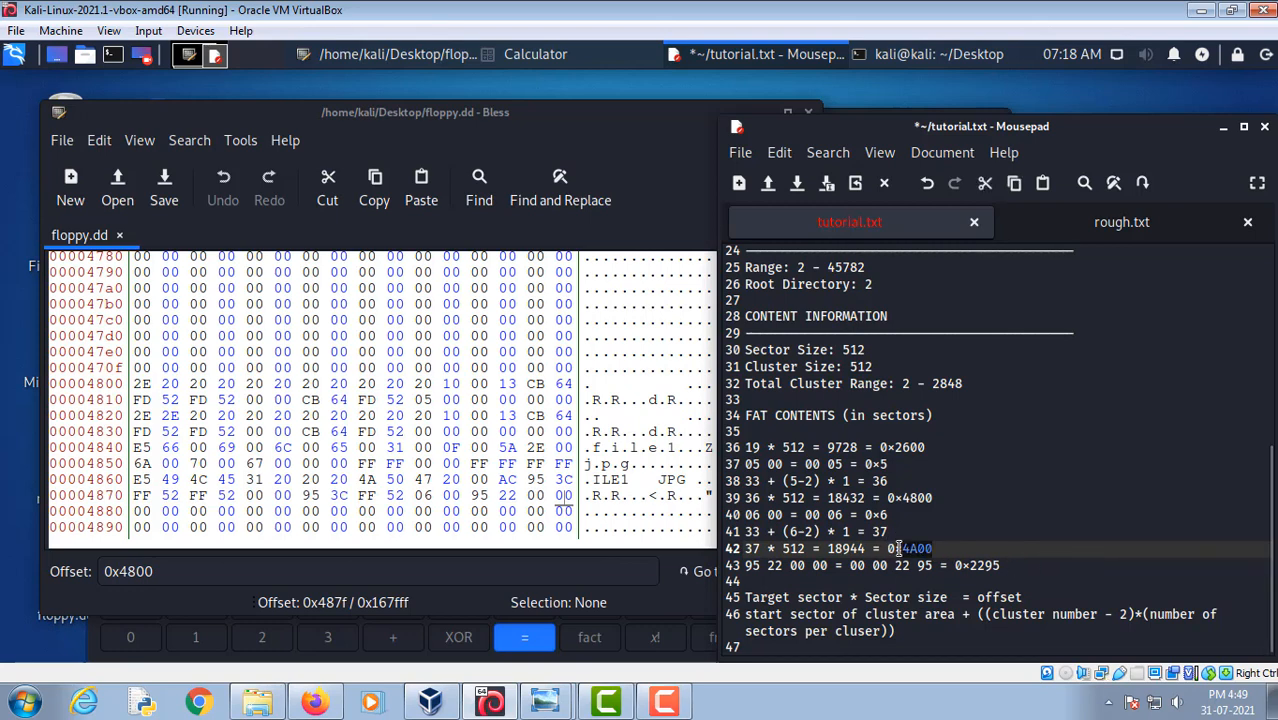
left_click_drag(1015, 565, 950, 566)
Write the end offset sum "0x4A00 + 0x2295 =" on a new line 44 of tutorial.txt, reusing the values from lines 42 and 43
left_click(1031, 567)
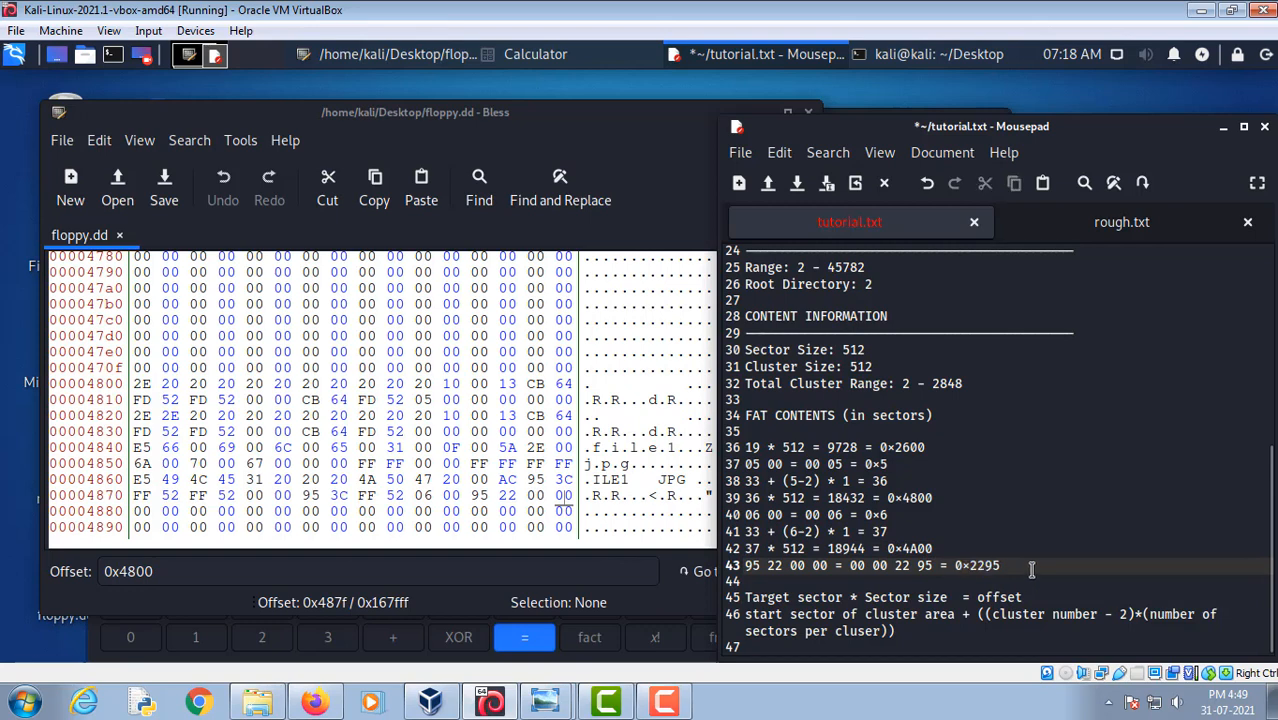
key("Return")
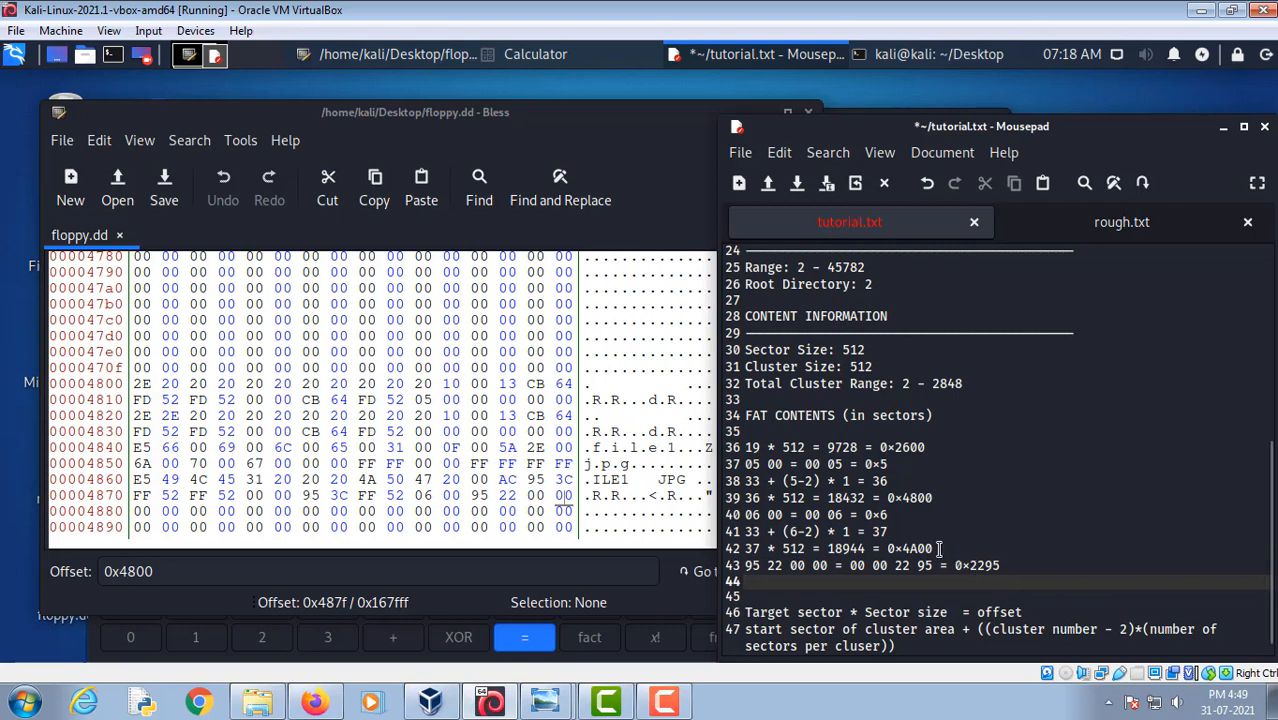
left_click_drag(955, 549, 884, 549)
key("ctrl+c")
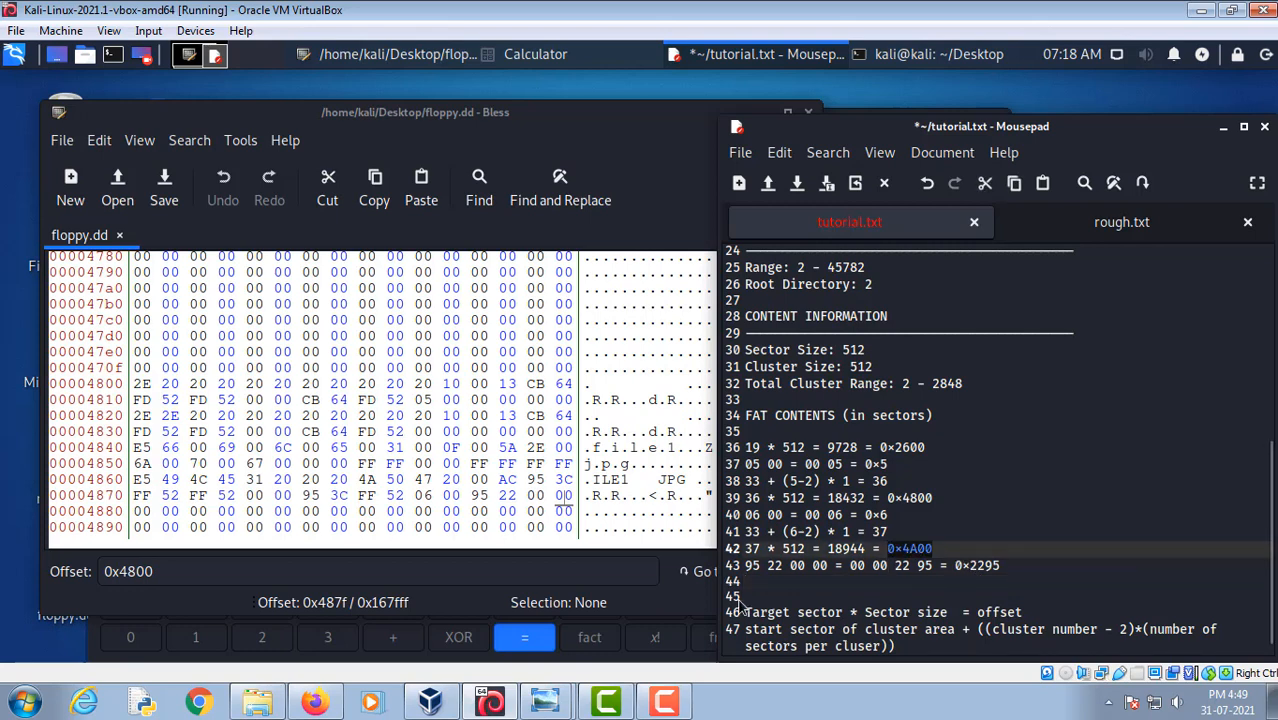
left_click(752, 585)
key("ctrl+v")
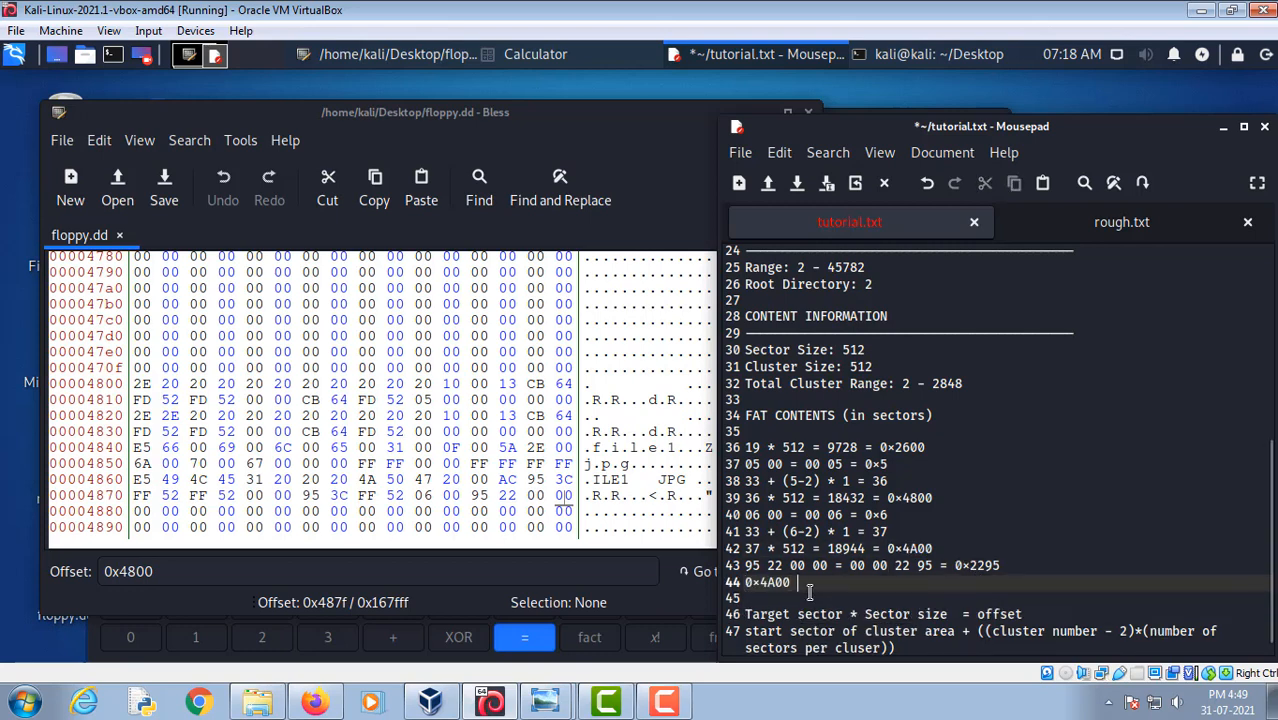
type("+")
left_click_drag(1000, 566, 958, 566)
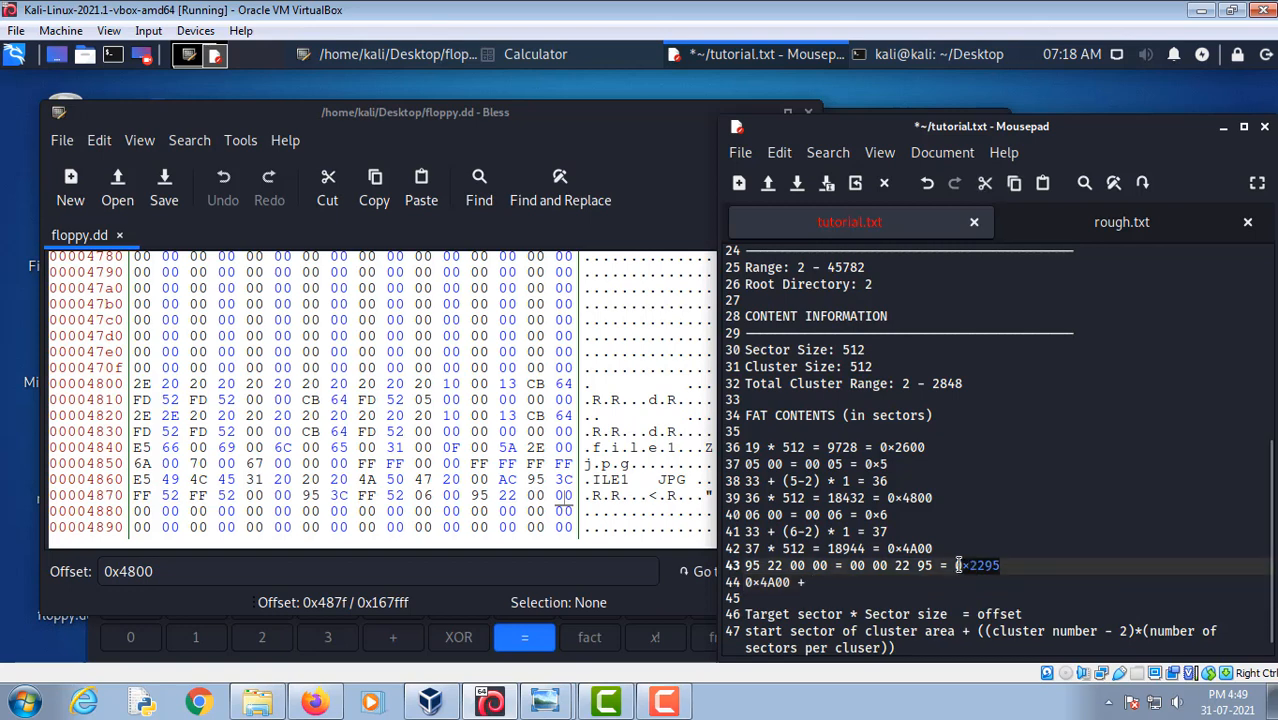
left_click(822, 584)
key("ctrl+v")
type("=")
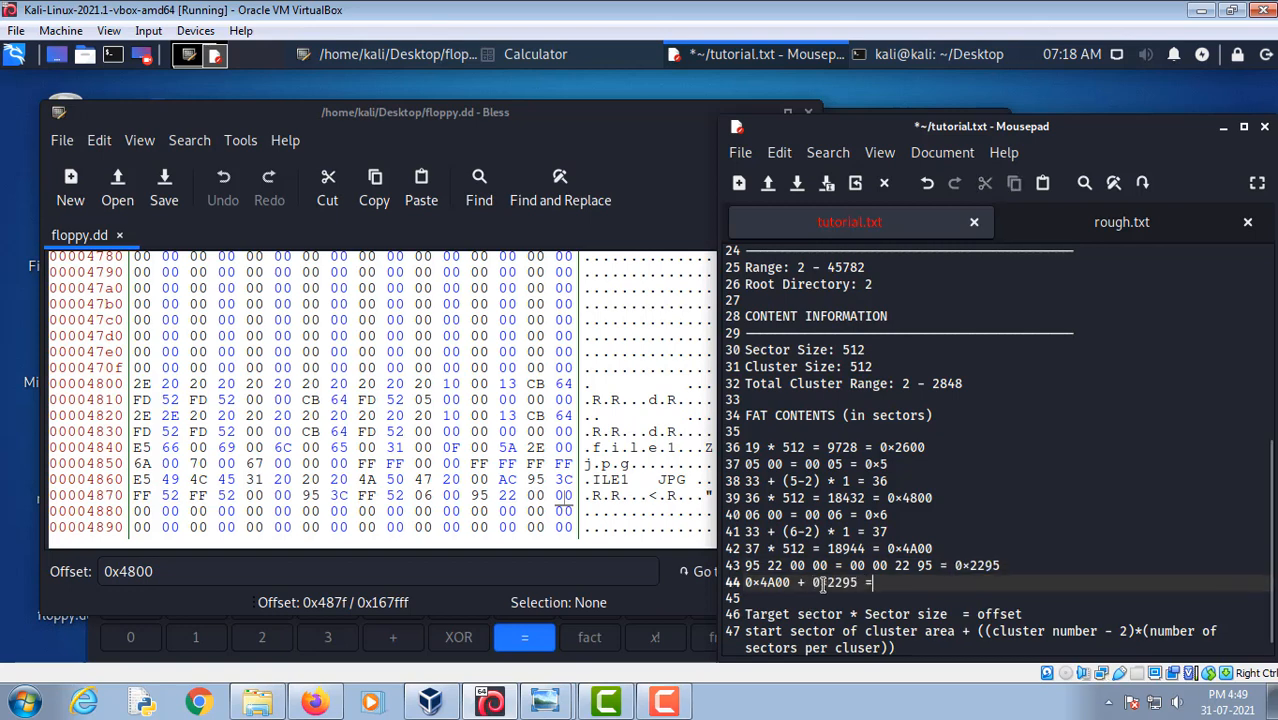
Copy 0x4A00 + 0x2295 from line 44 of tutorial.txt into Calculator and evaluate it in hexadecimal
left_click_drag(858, 584, 744, 585)
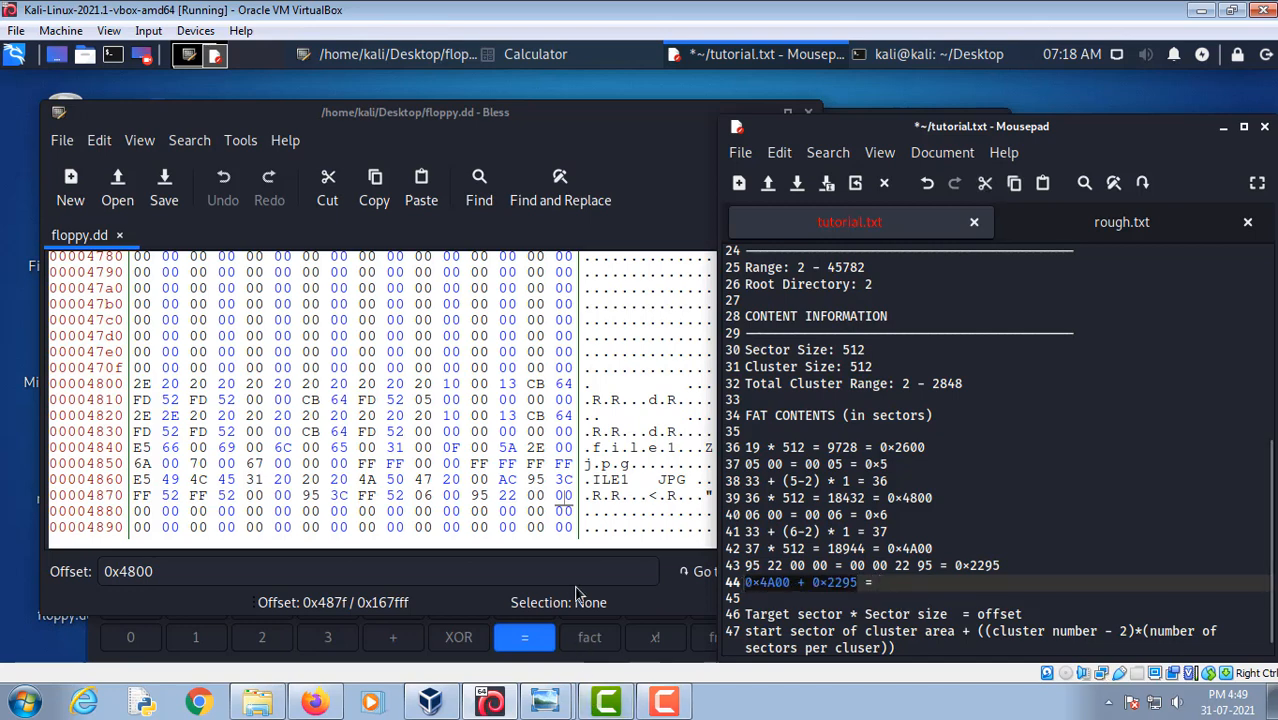
left_click(581, 56)
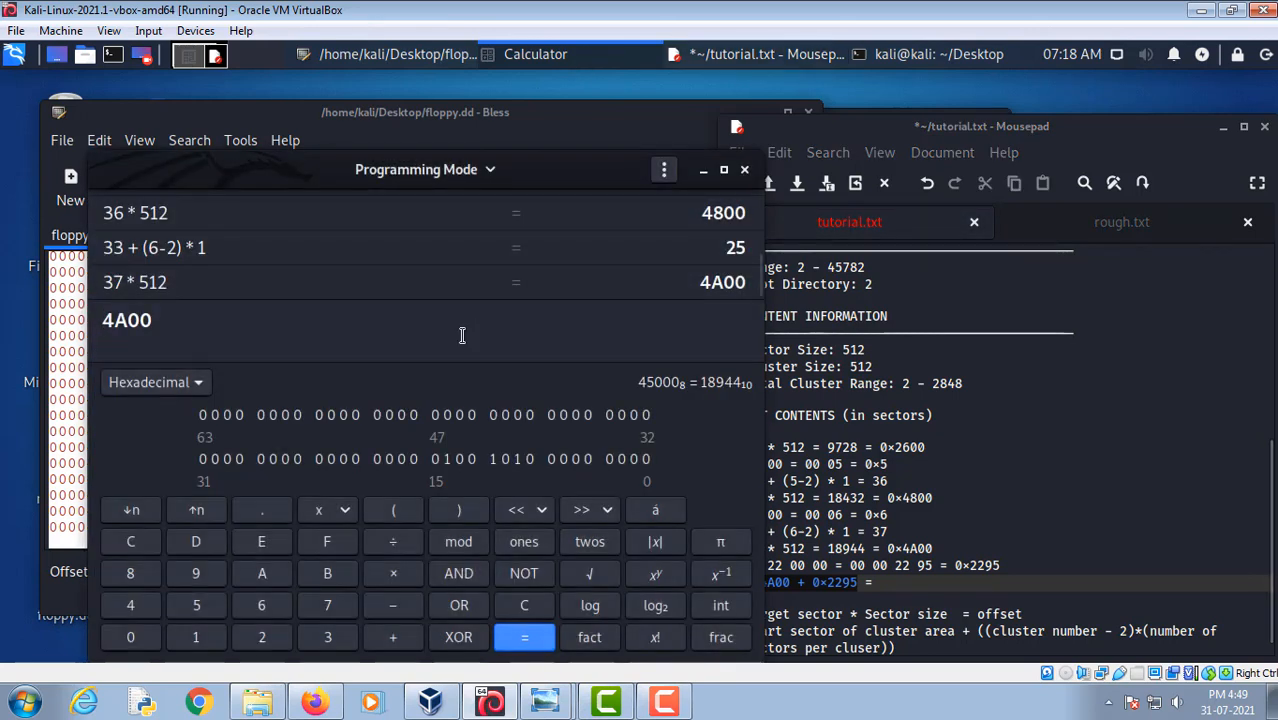
double_click(125, 322)
key("ctrl+v")
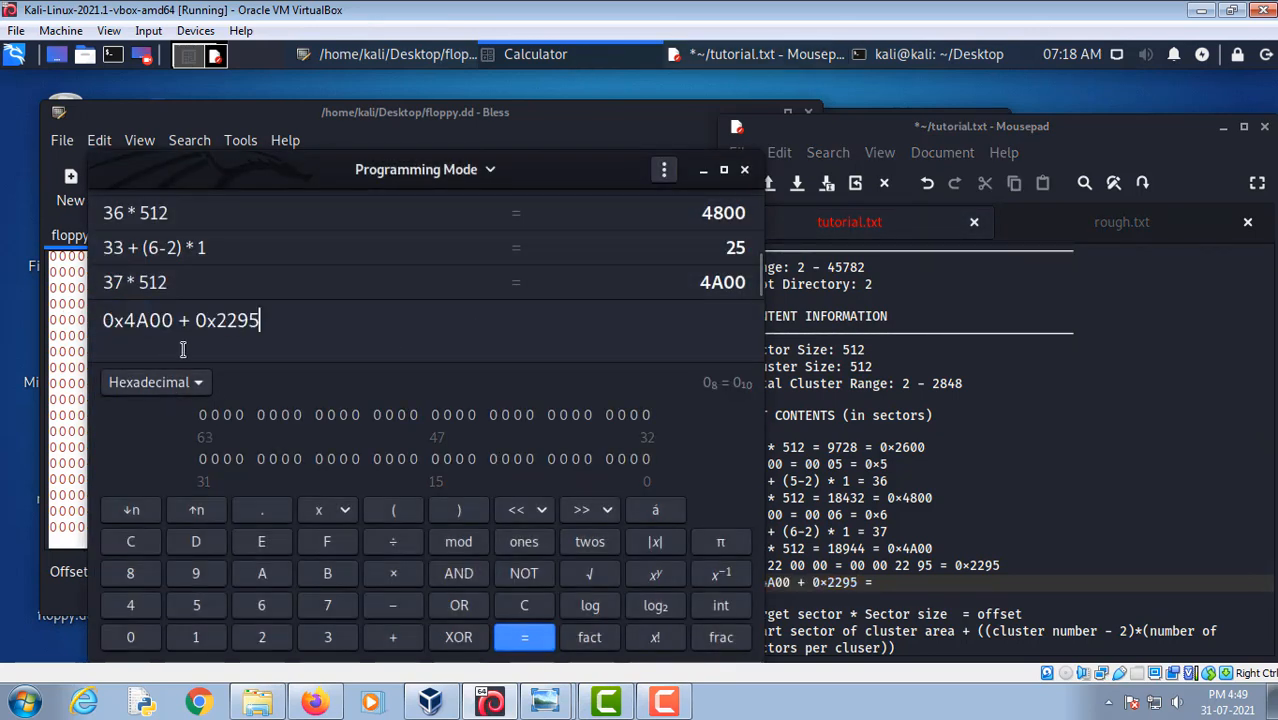
key("Return")
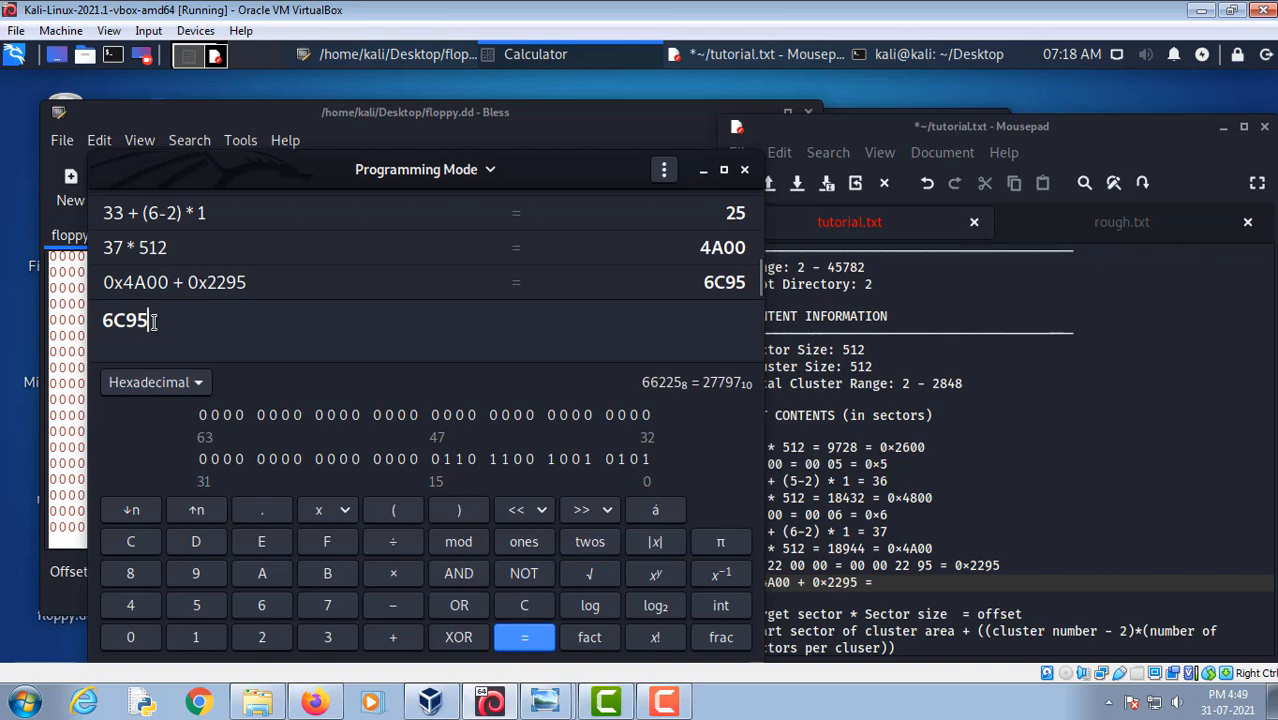
Repeat the hexadecimal evaluation of 0x4A00 + 0x2295 in Calculator with the expression from line 44
left_click(854, 588)
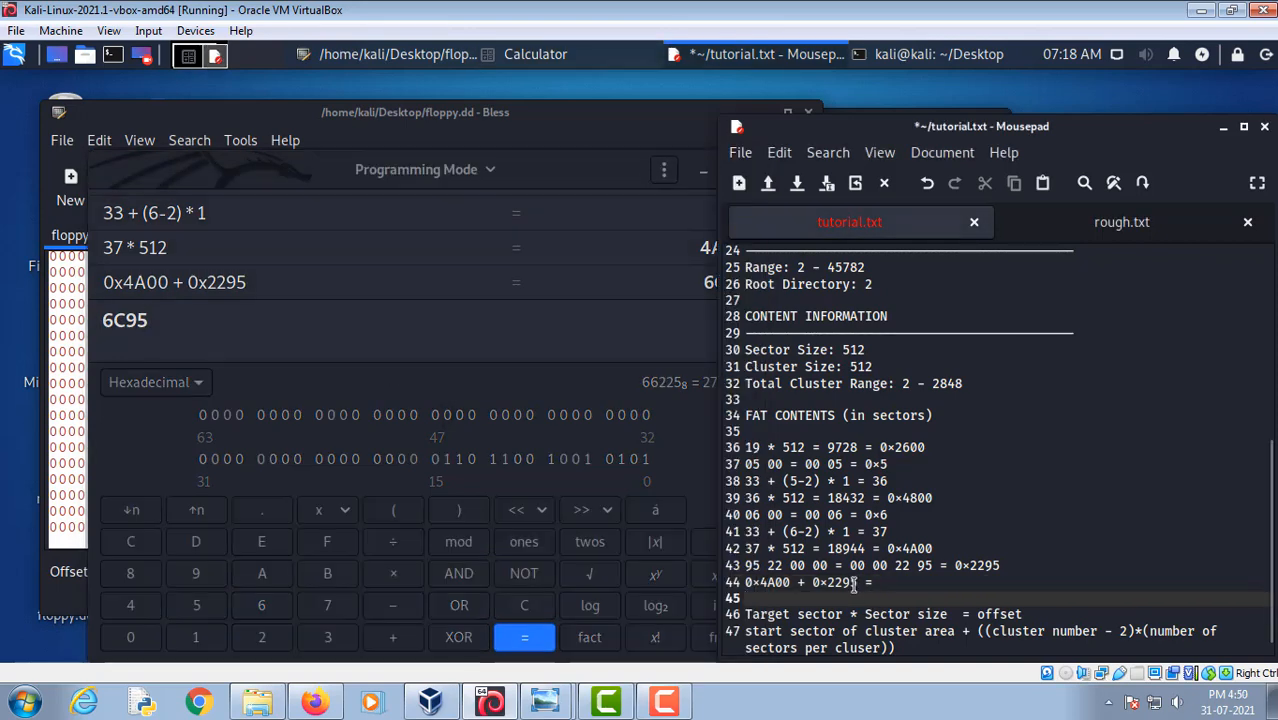
left_click_drag(857, 584, 733, 582)
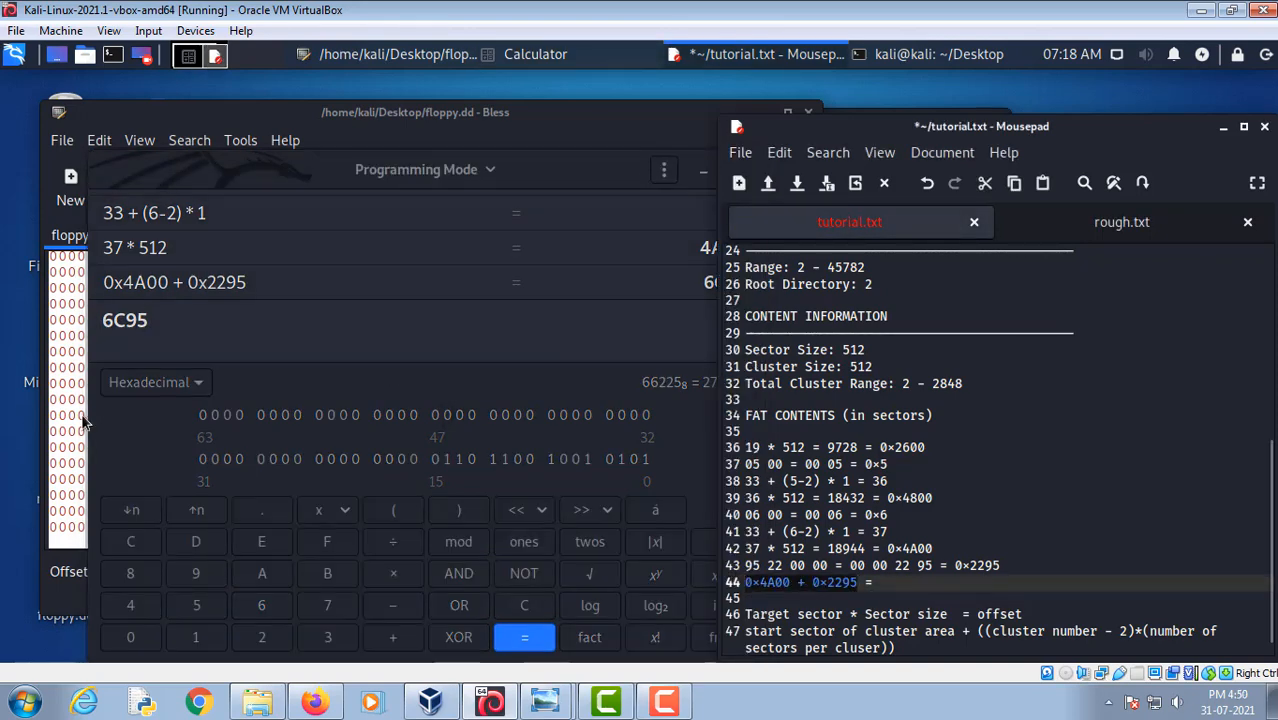
left_click(148, 320)
left_click_drag(148, 320, 70, 320)
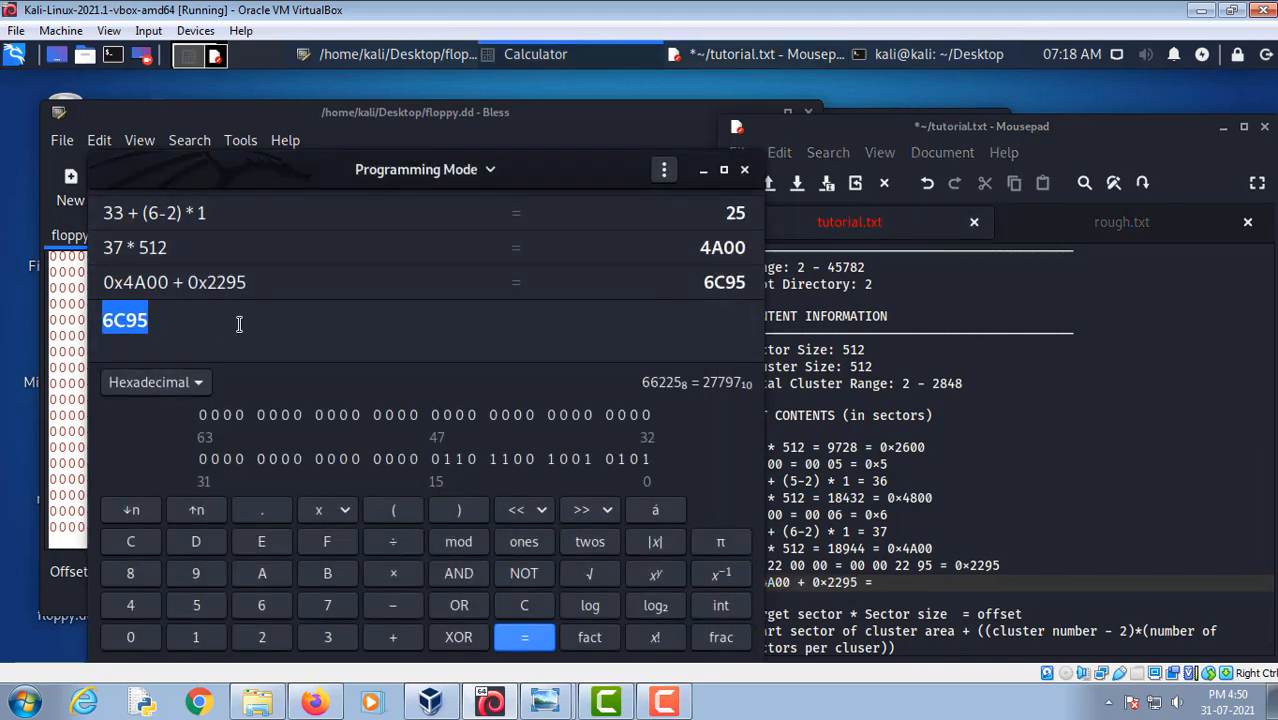
key("ctrl+v")
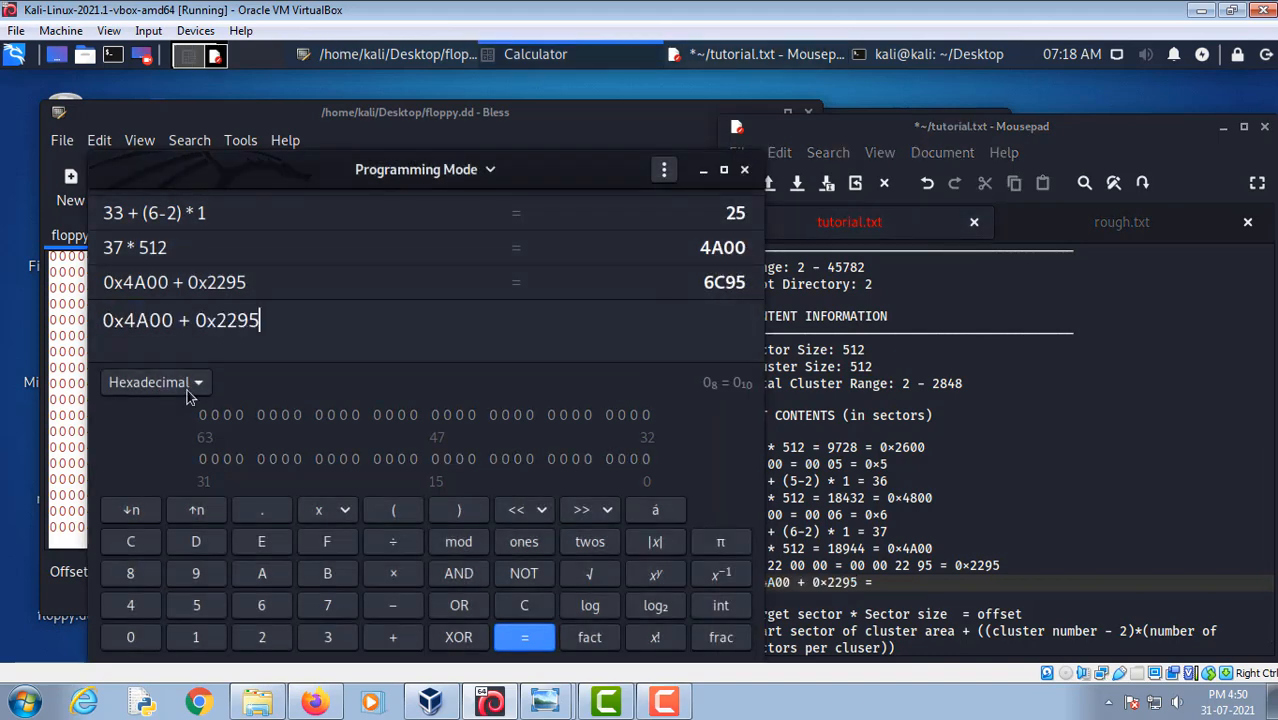
left_click(527, 645)
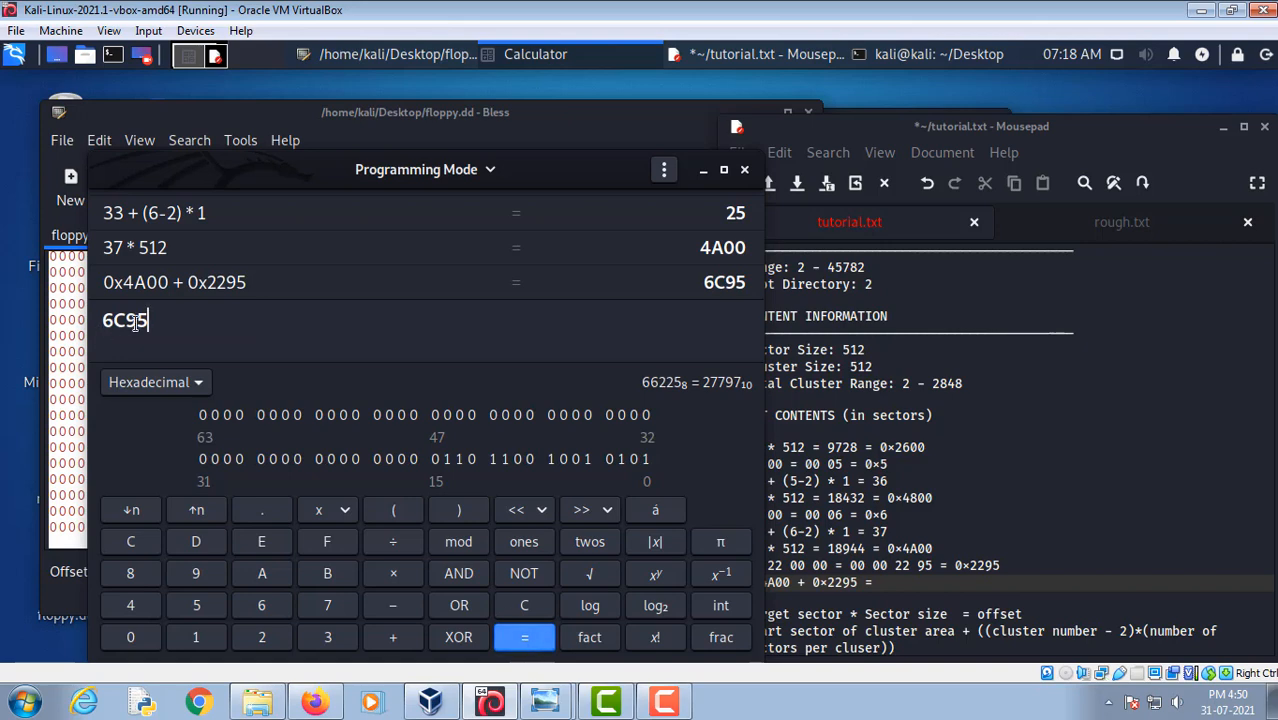
Complete line 44 of tutorial.txt with the Calculator result as 0x6C95, and check the start and end offsets on lines 42 and 44
left_click_drag(142, 321, 95, 321)
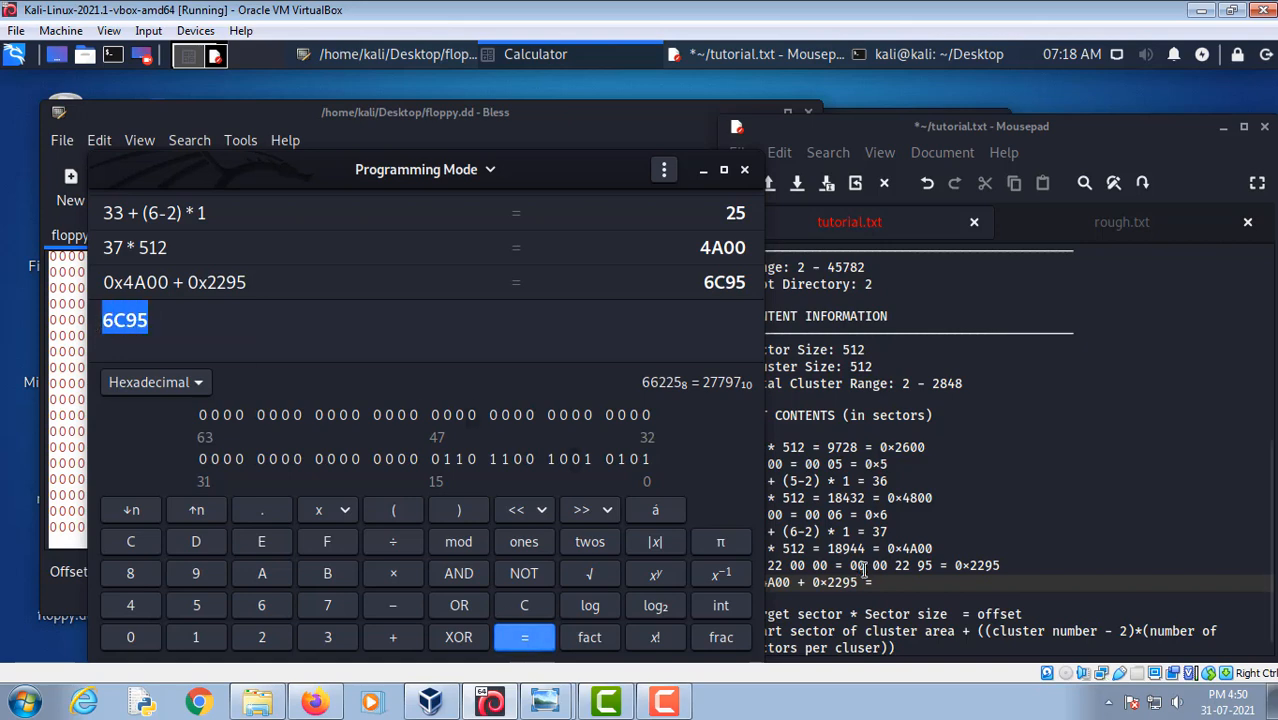
left_click(909, 584)
type("0x")
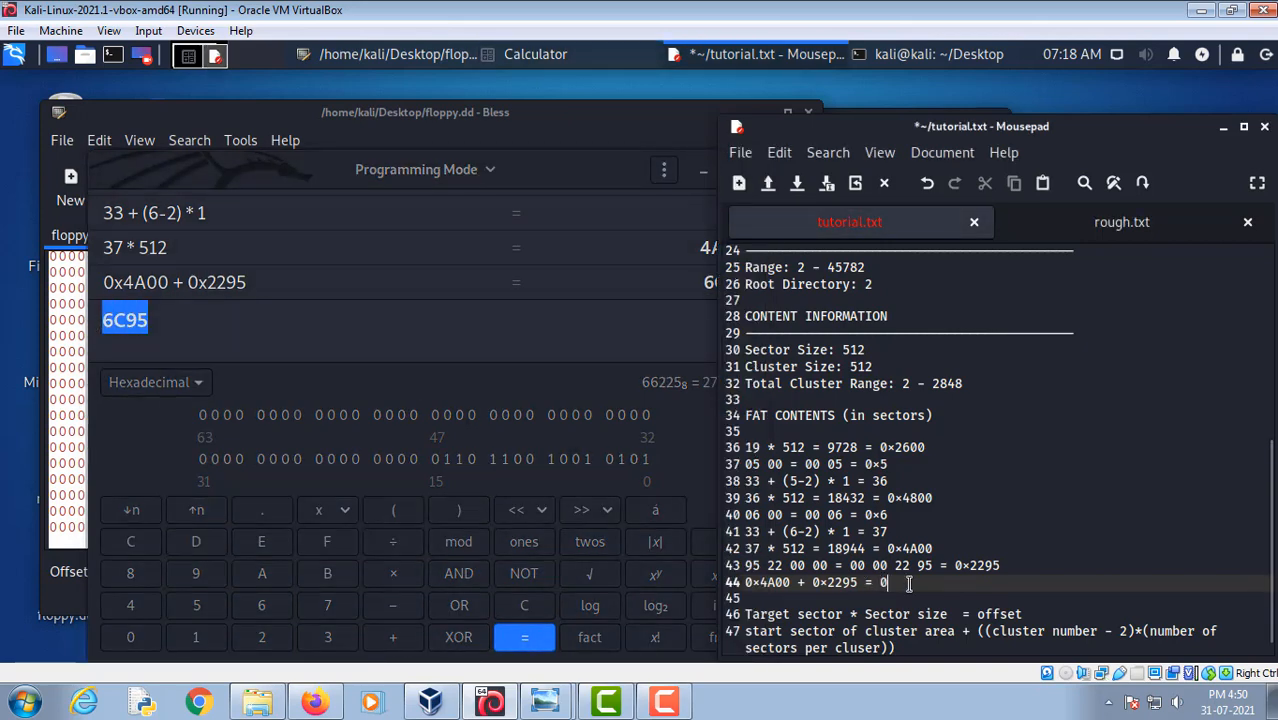
key("ctrl+v")
left_click_drag(934, 548, 888, 548)
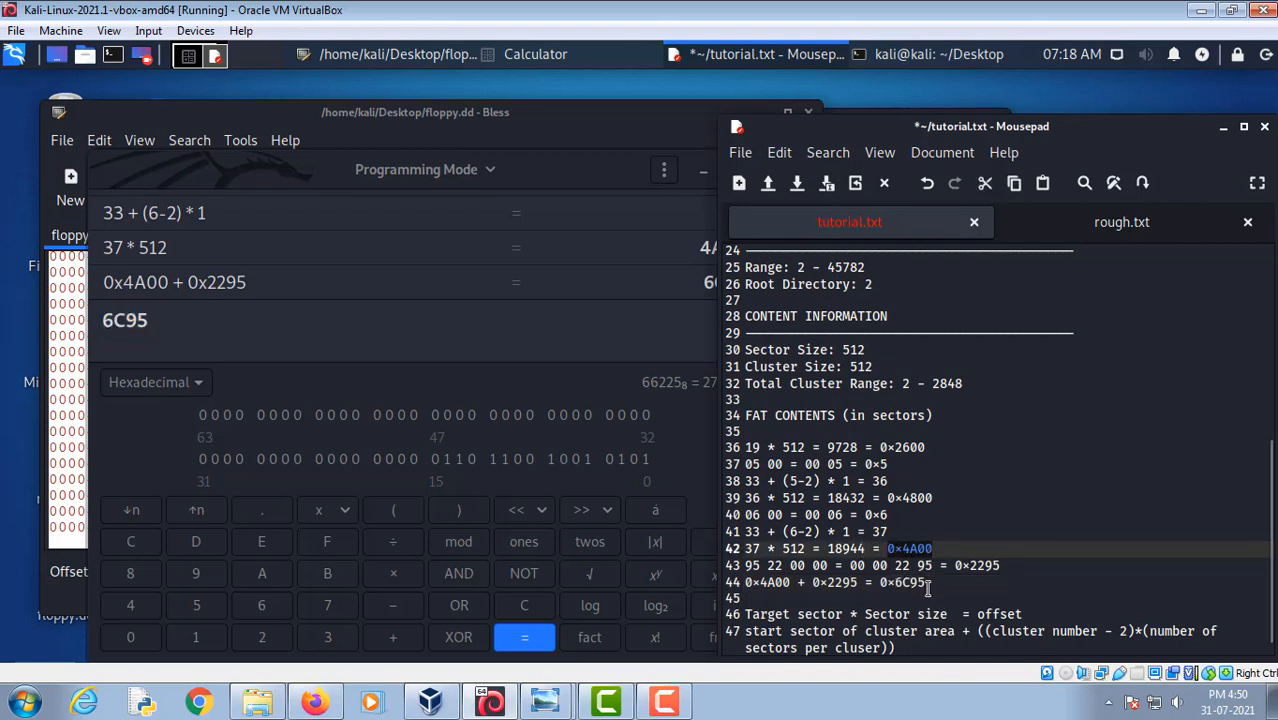
left_click_drag(944, 582, 870, 582)
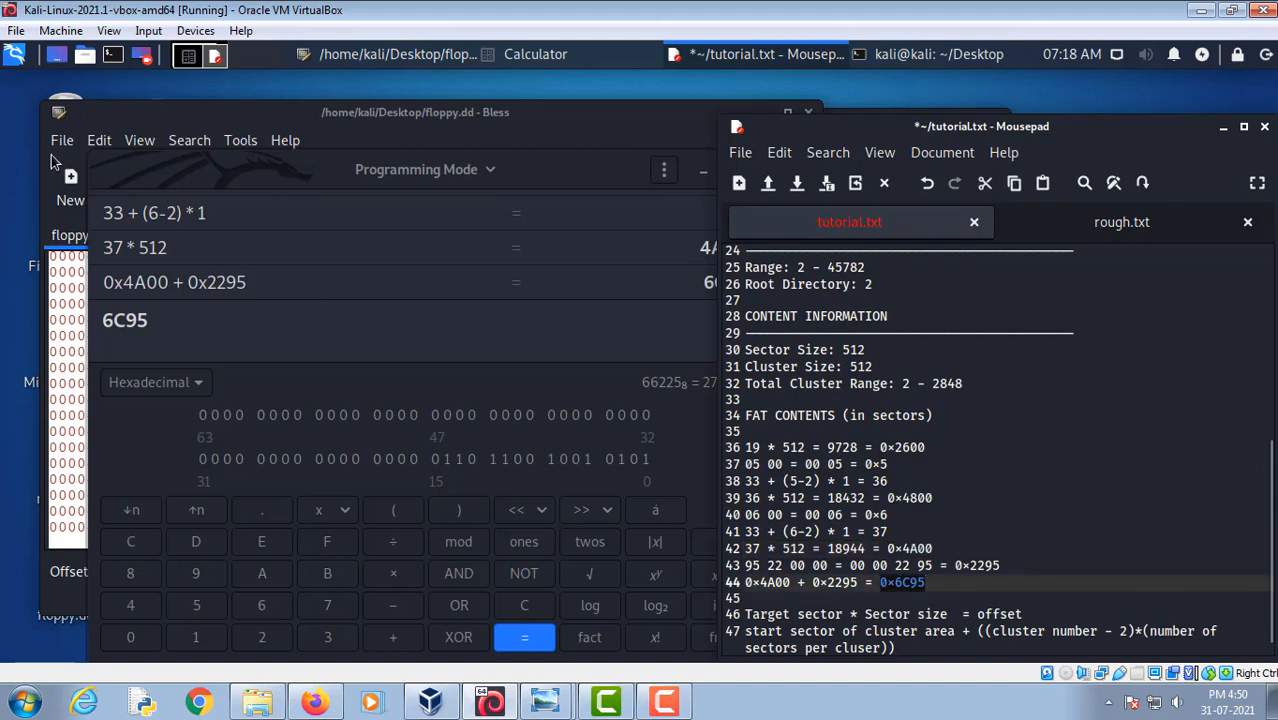
Start a range selection on floppy.dd in Bless with 0x4A00 from line 42 of tutorial.txt as the range start
left_click(96, 115)
left_click(93, 141)
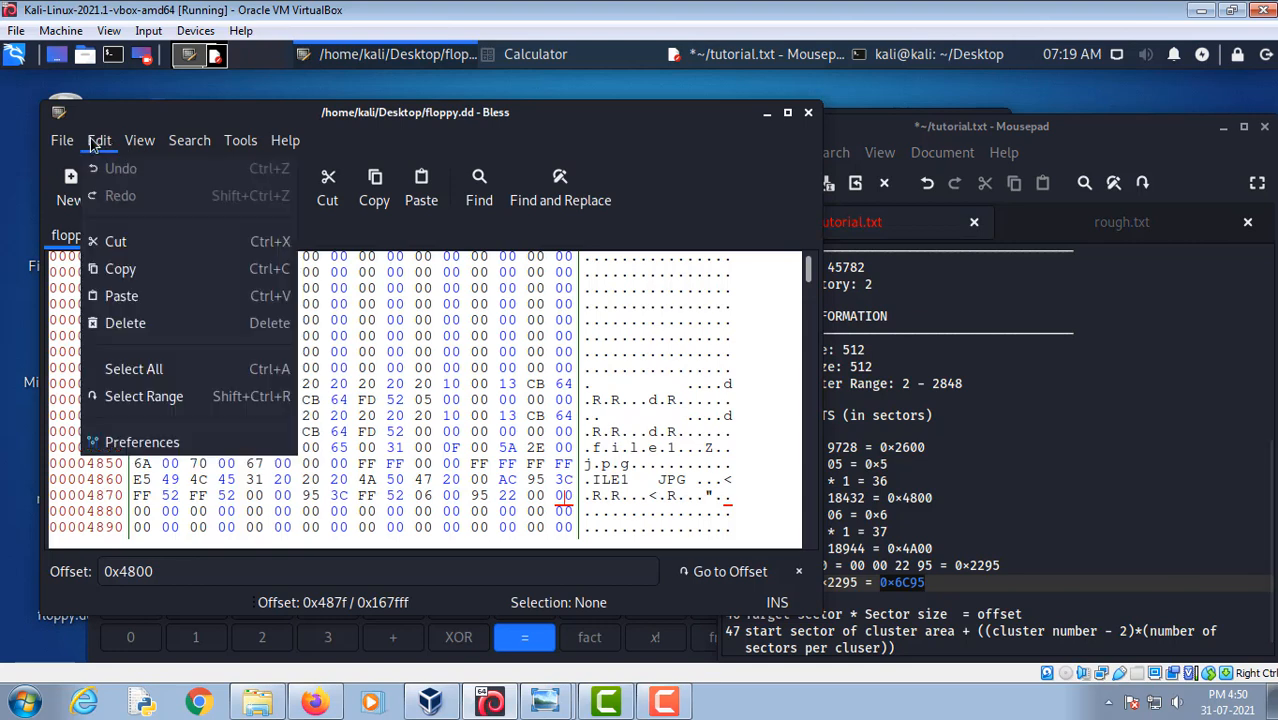
left_click(122, 403)
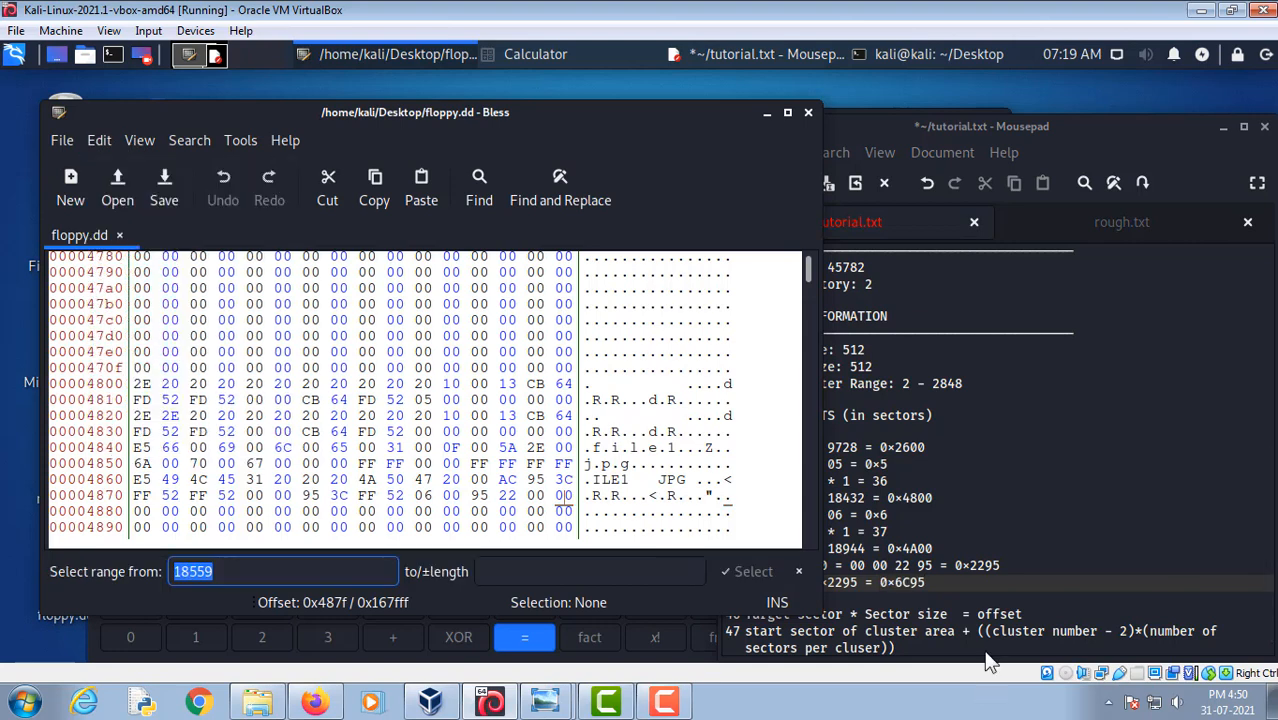
left_click_drag(932, 549, 888, 549)
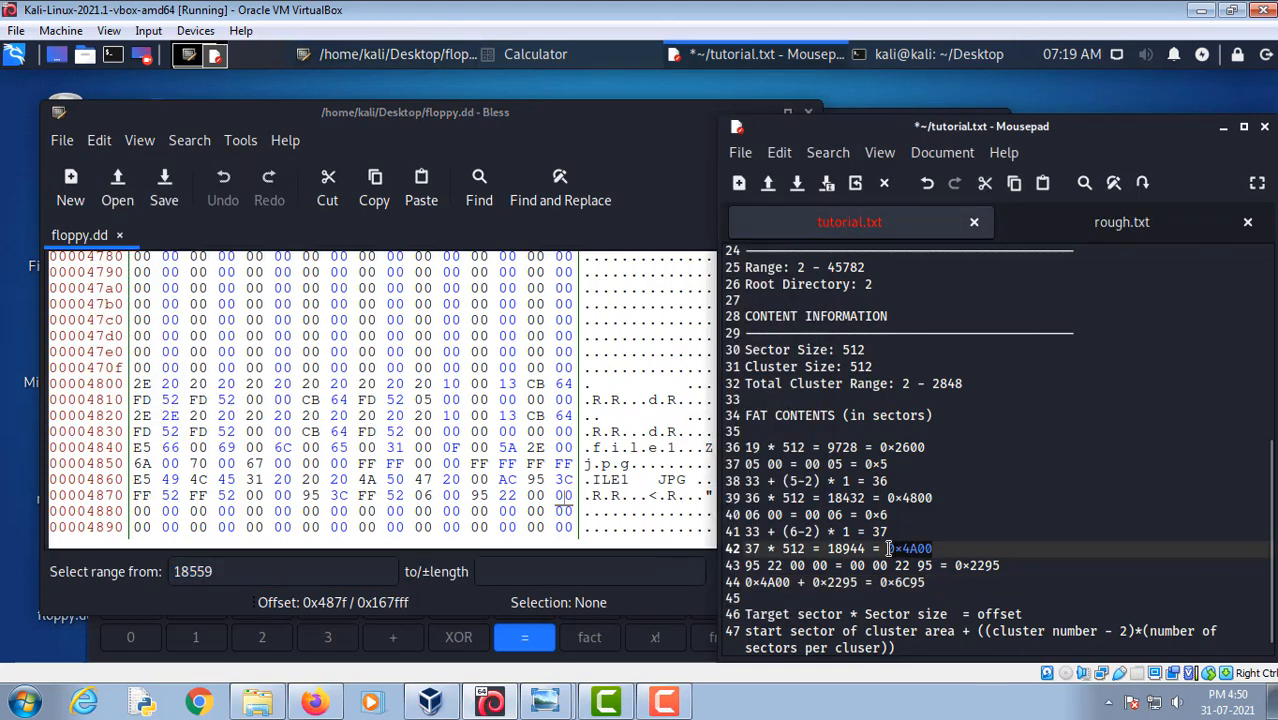
key("ctrl+c")
left_click(252, 571)
key("ctrl+v")
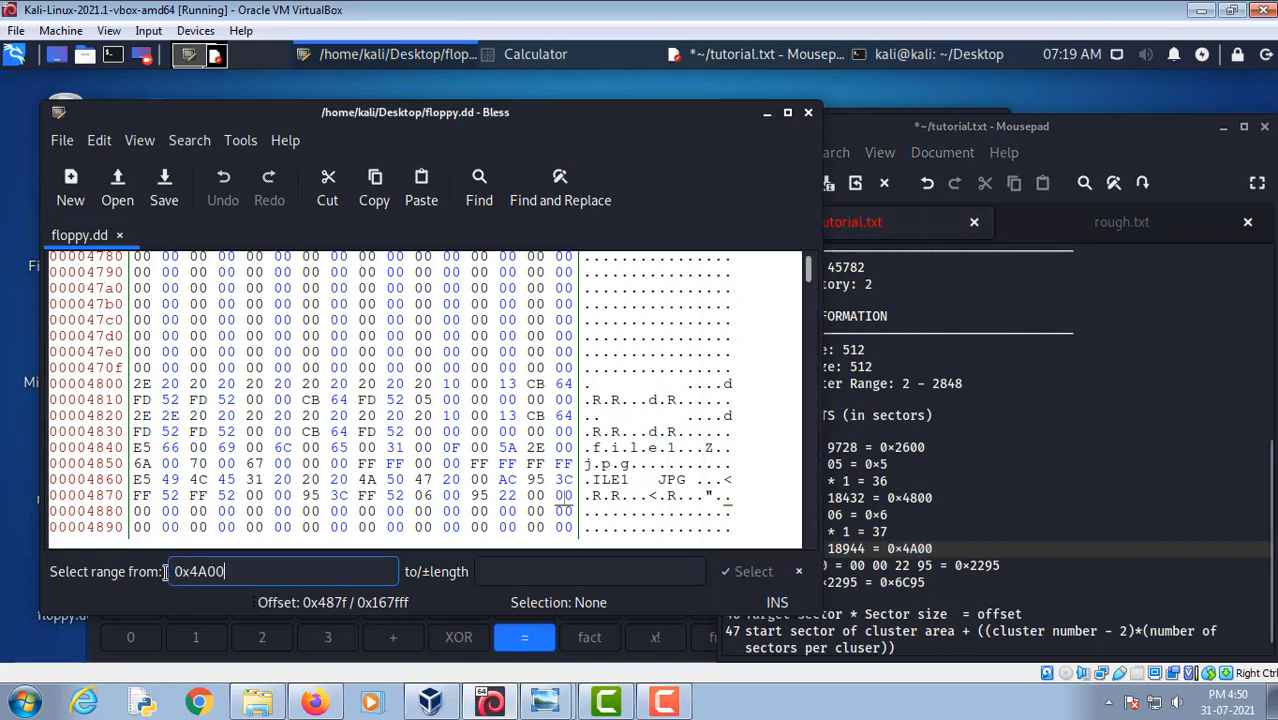
Set the range end to 0x6C95 from line 44 of tutorial.txt and select that byte range in floppy.dd
left_click_drag(940, 582, 877, 581)
key("ctrl+c")
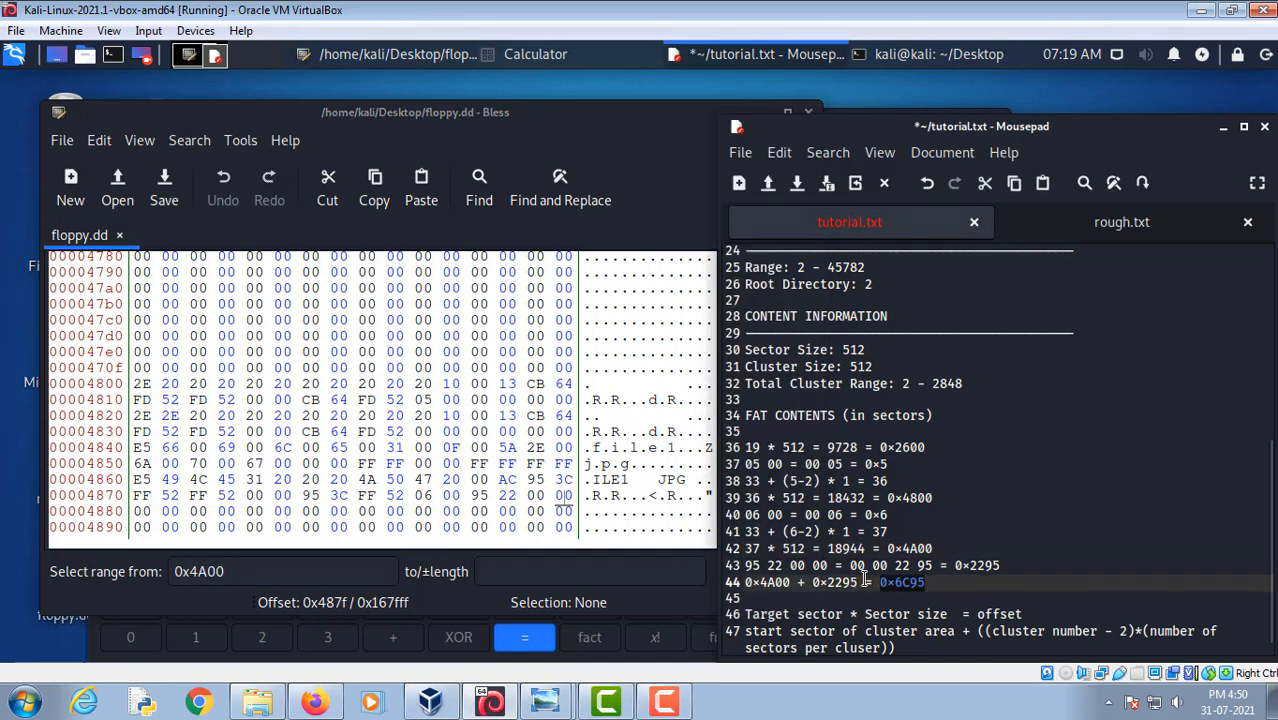
left_click(557, 571)
key("ctrl+v")
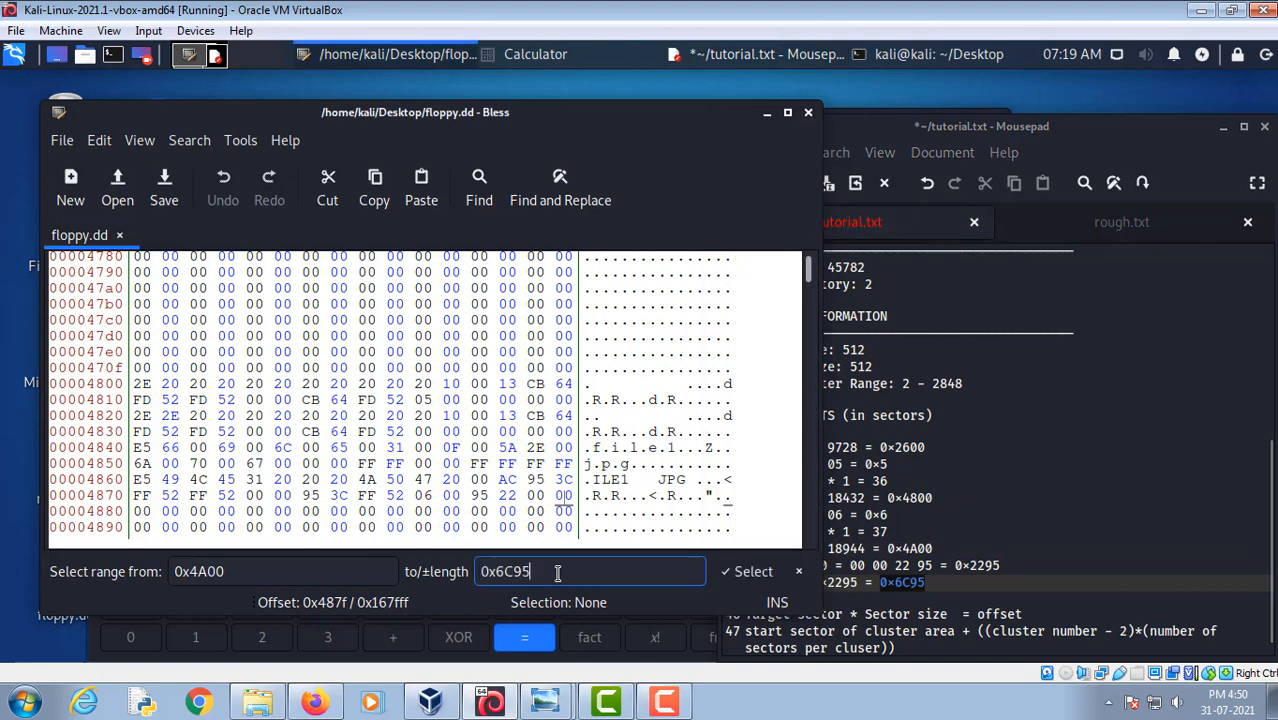
left_click(740, 571)
scroll(498, 435, "up", 20)
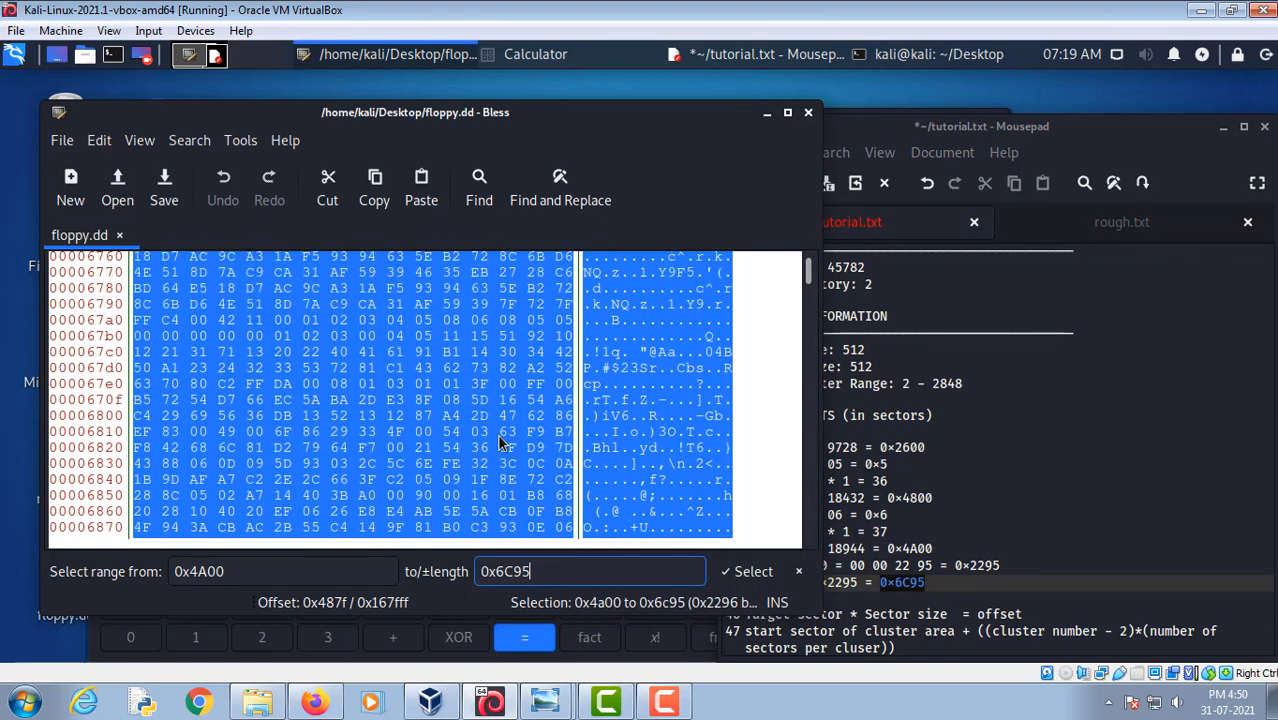
Copy the selected byte range of floppy.dd into a new empty file in Bless
left_click(64, 143)
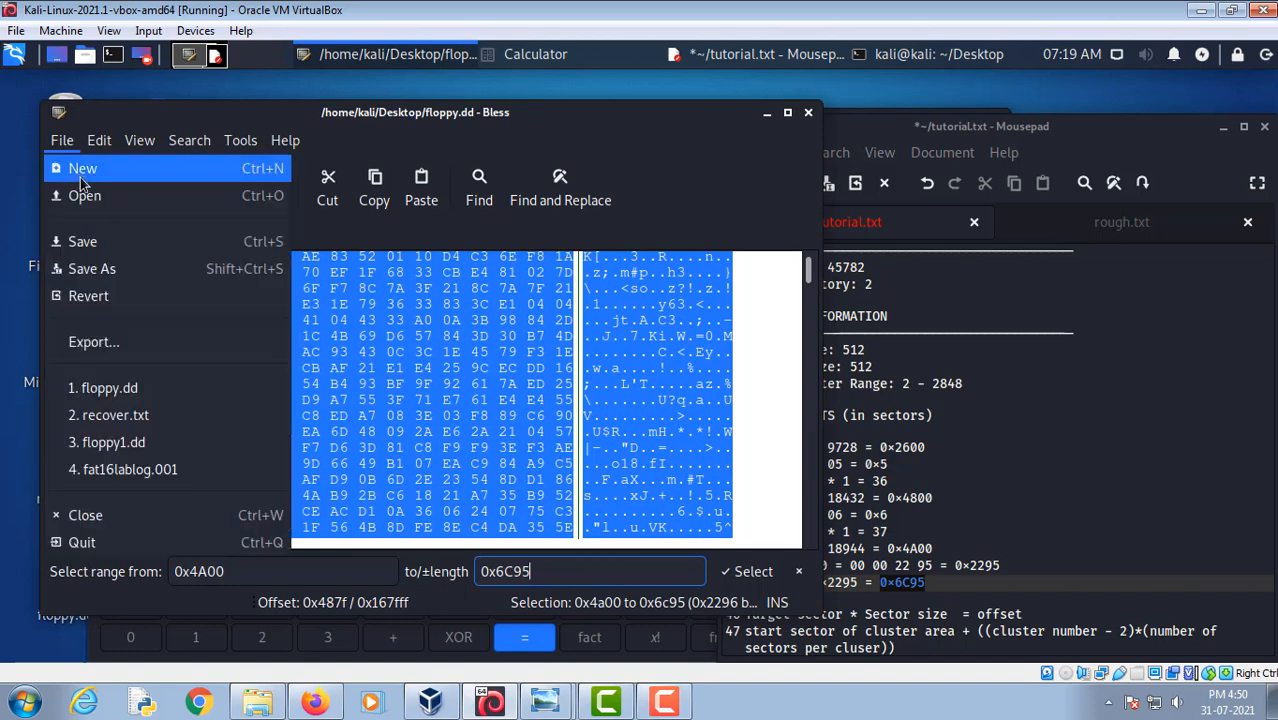
mouse_move(97, 150)
left_click(117, 269)
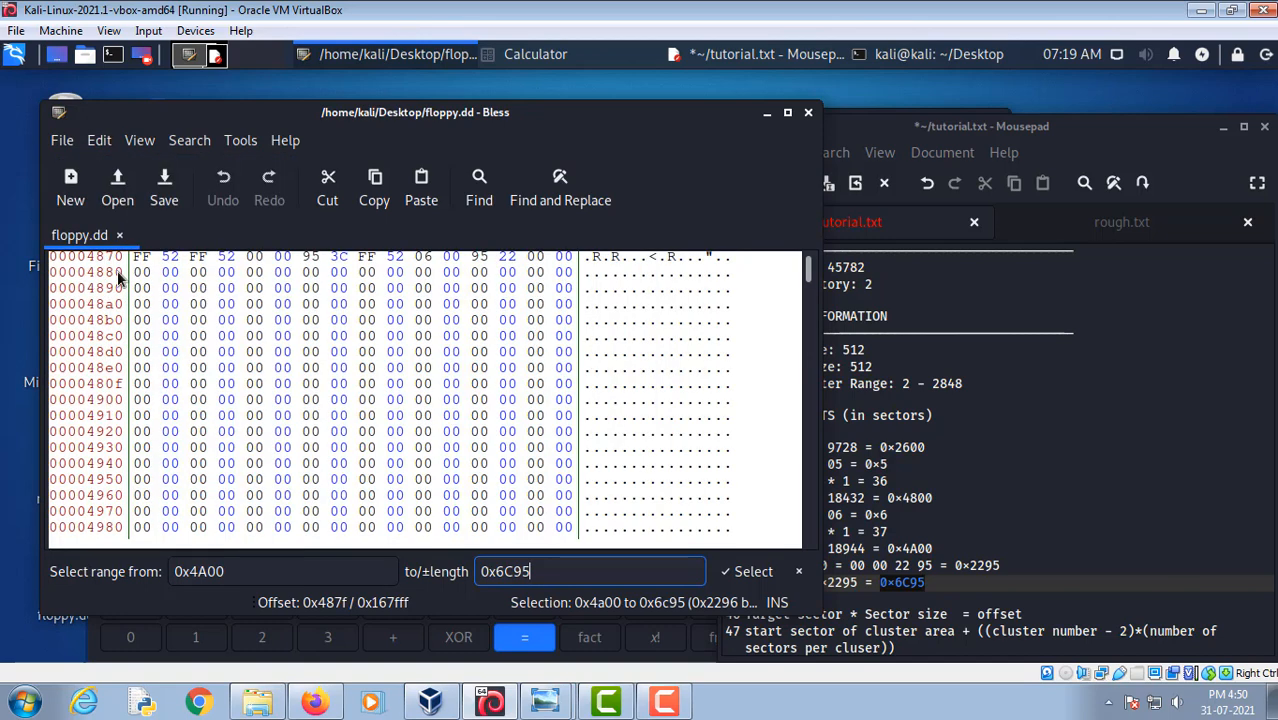
left_click(72, 186)
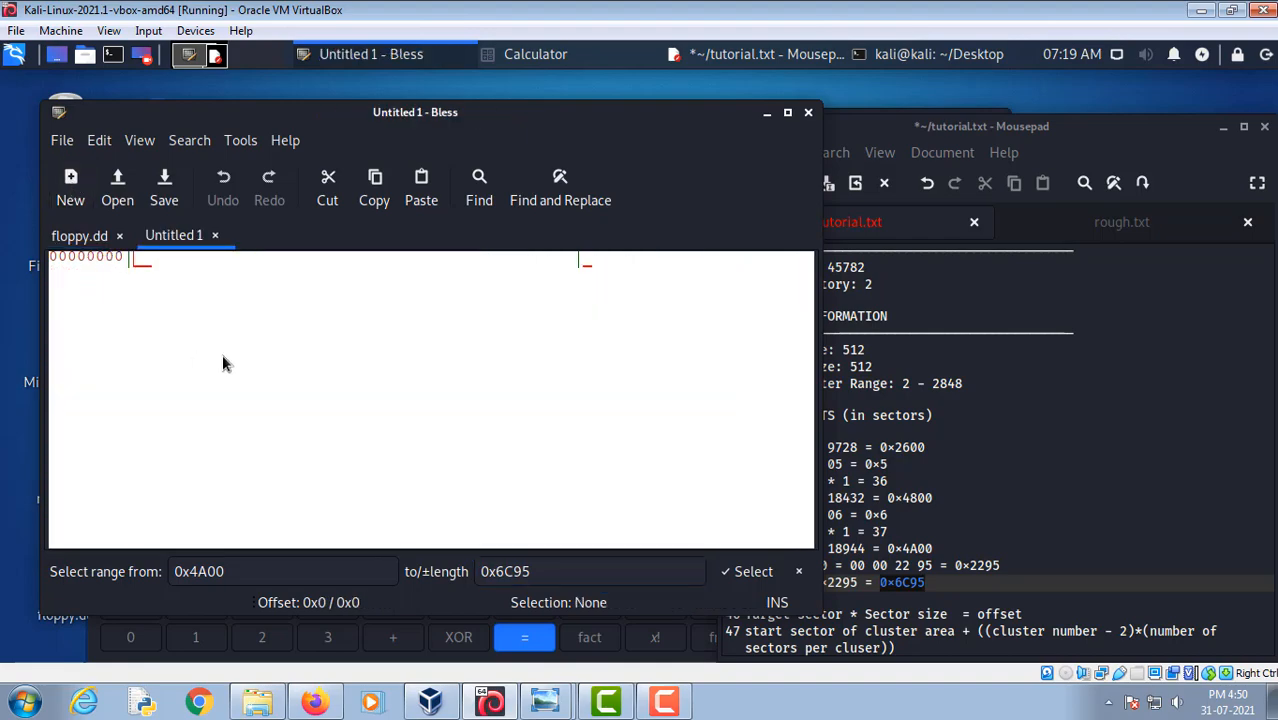
key("ctrl+v")
scroll(413, 324, "up", 5)
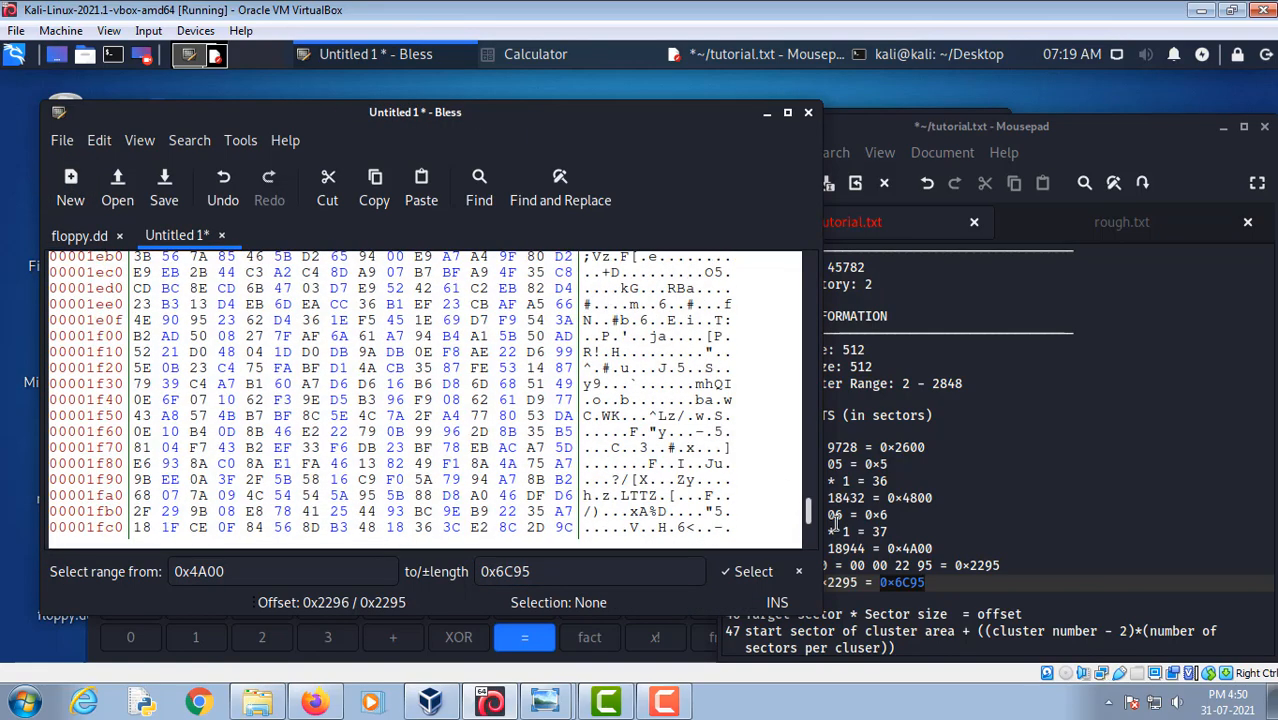
Select the first four bytes, FF D8 FF E0, of the new file and switch to Firefox for a web search
left_click_drag(808, 510, 806, 266)
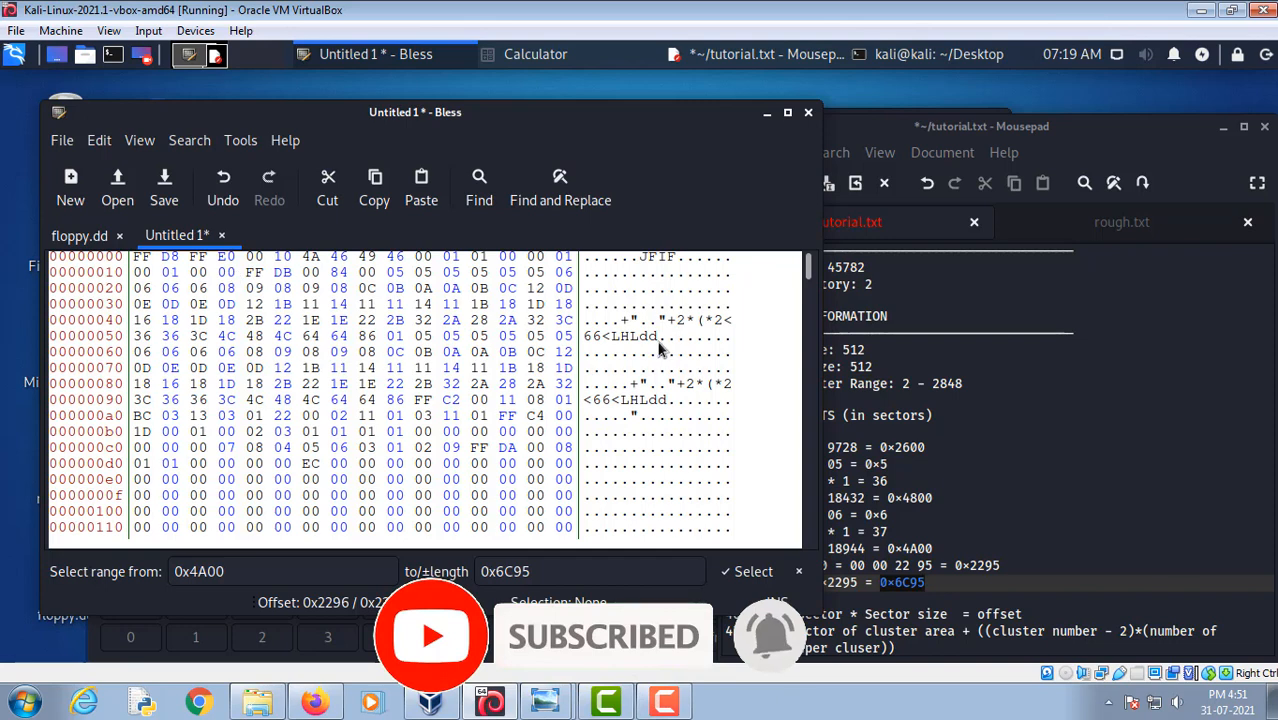
left_click(135, 260)
left_click_drag(145, 260, 237, 255)
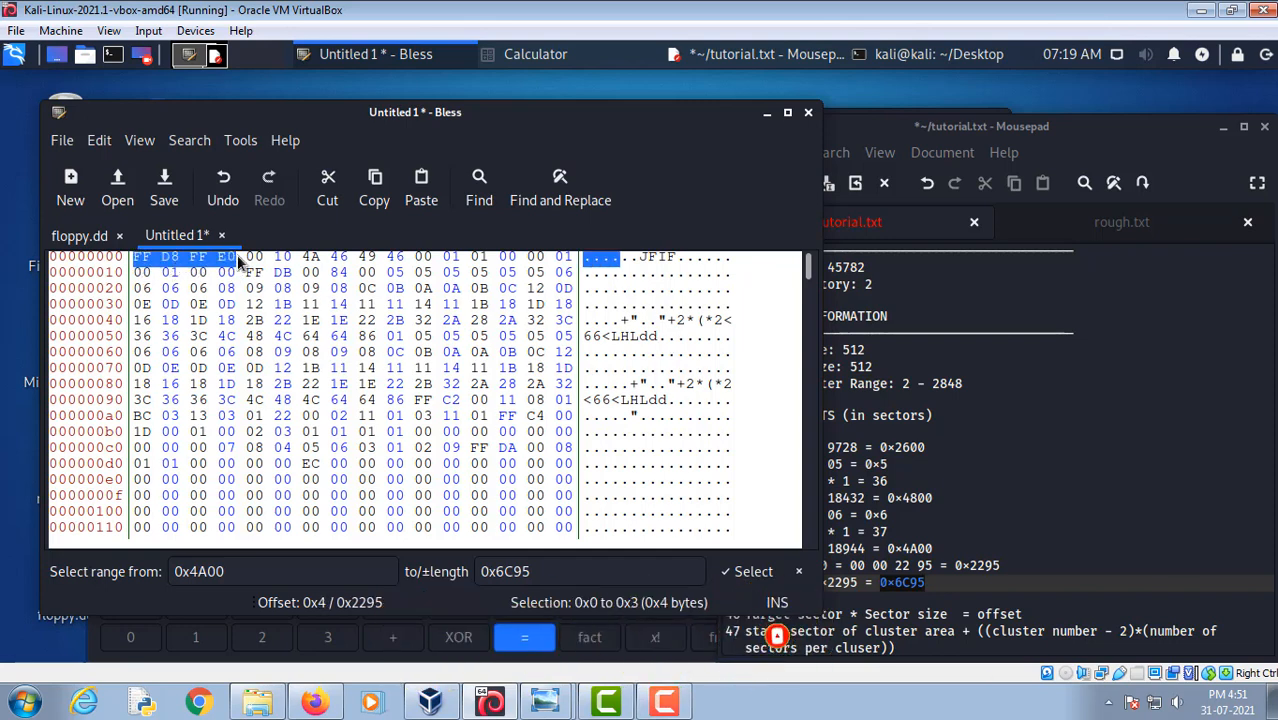
left_click(314, 701)
left_click(319, 98)
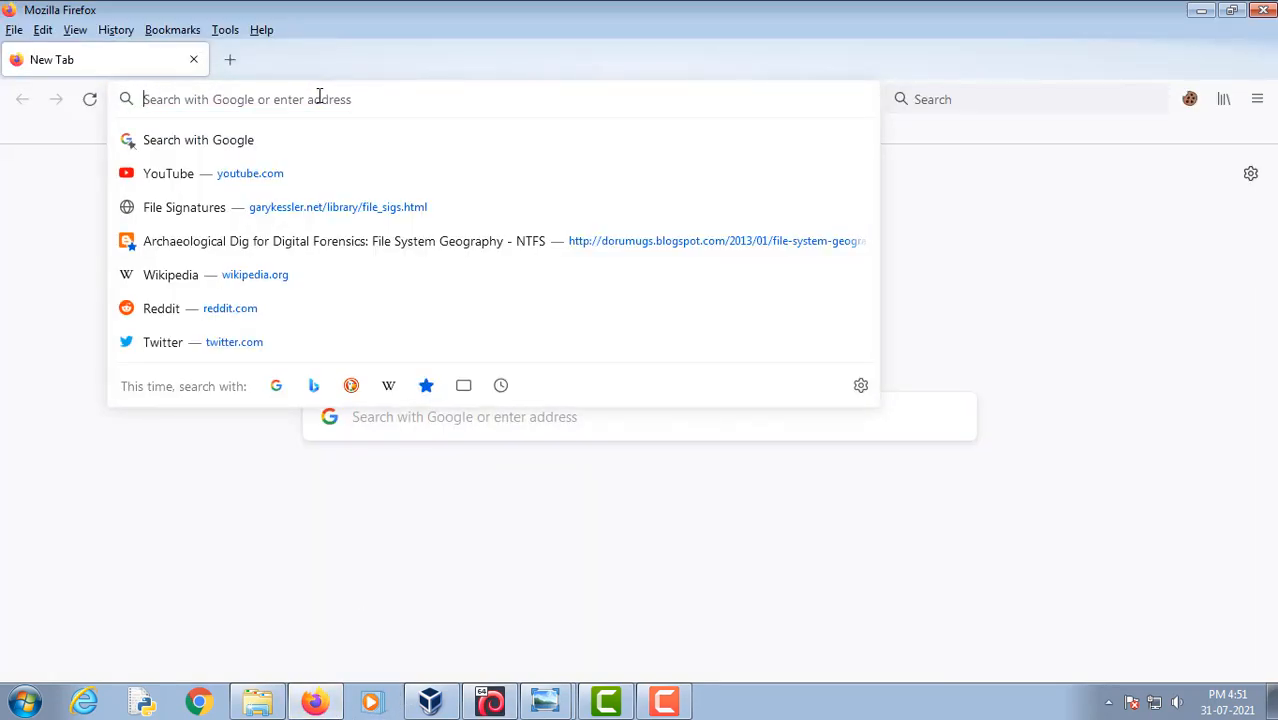
type("file")
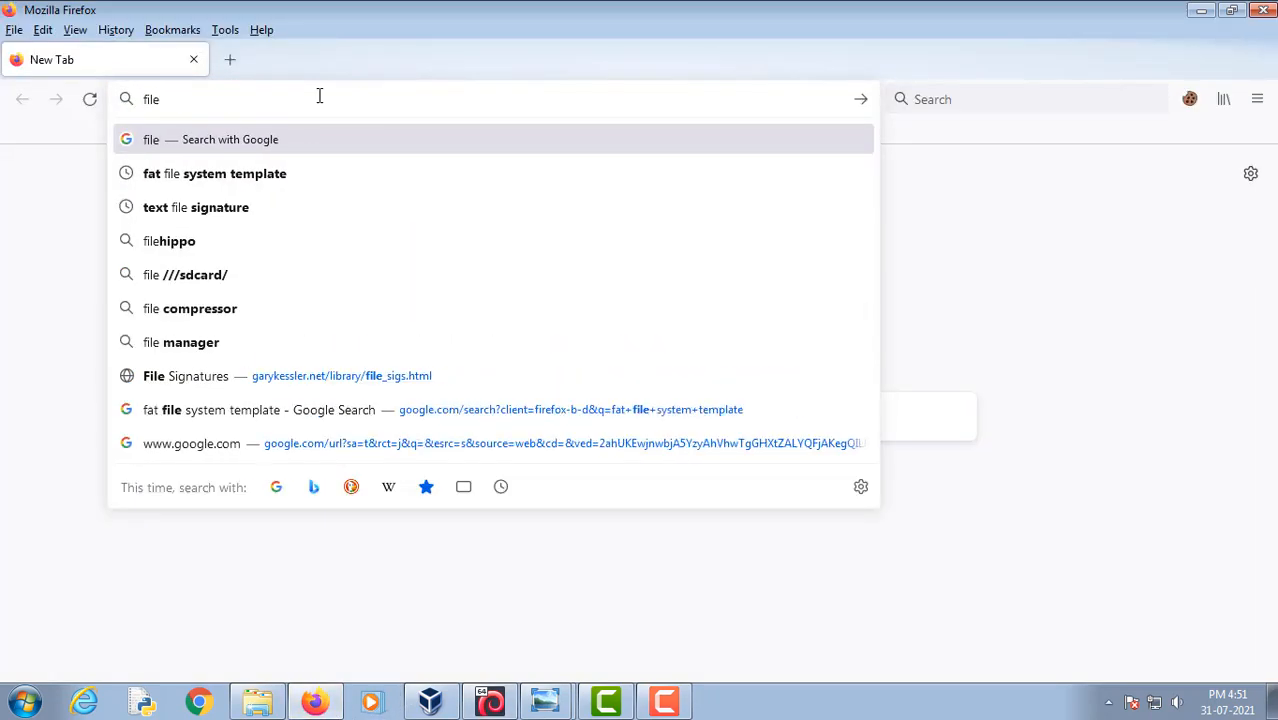
key("Down")
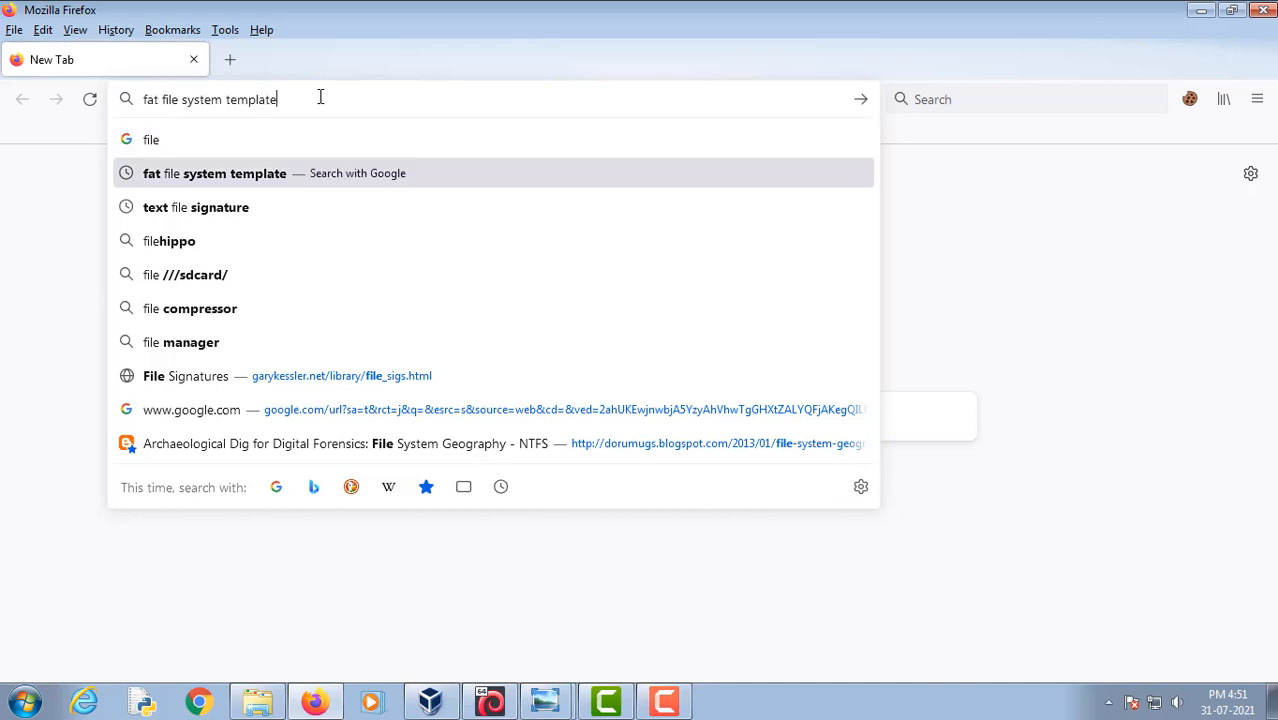
key("BackSpace")
key("BackSpace")
key("BackSpace")
key("BackSpace")
key("BackSpace")
key("BackSpace")
key("BackSpace")
key("BackSpace")
key("BackSpace")
key("BackSpace")
key("BackSpace")
key("BackSpace")
key("BackSpace")
key("BackSpace")
key("BackSpace")
key("BackSpace")
key("BackSpace")
key("BackSpace")
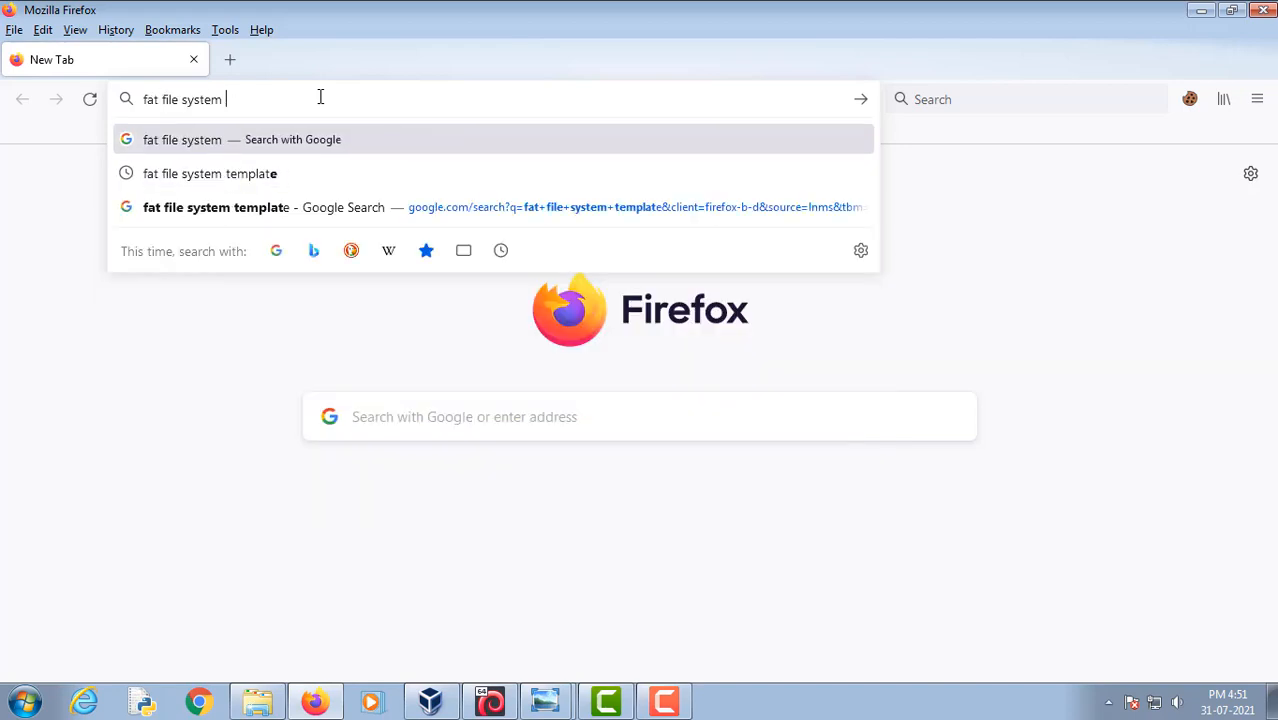
key("BackSpace")
key("BackSpace")
key("BackSpace")
key("BackSpace")
key("BackSpace")
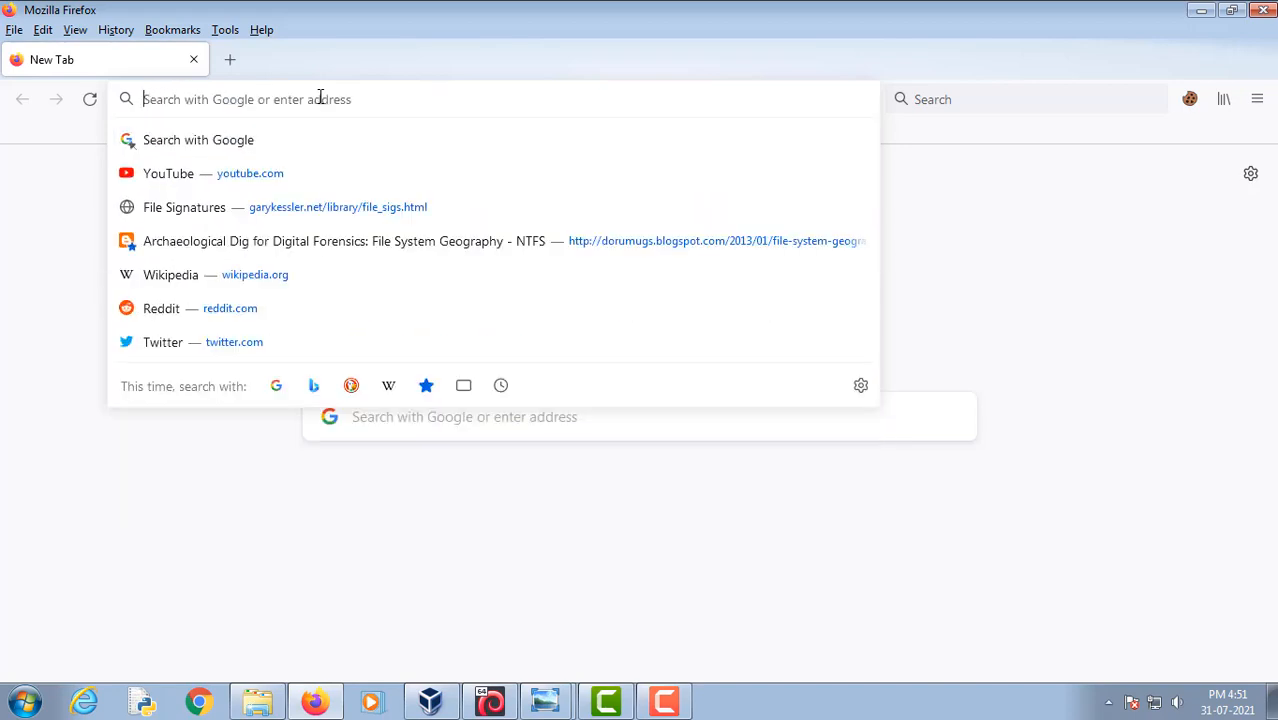
Search the web for "file signatures" and open the File Signatures table on garykessler.net
type("file")
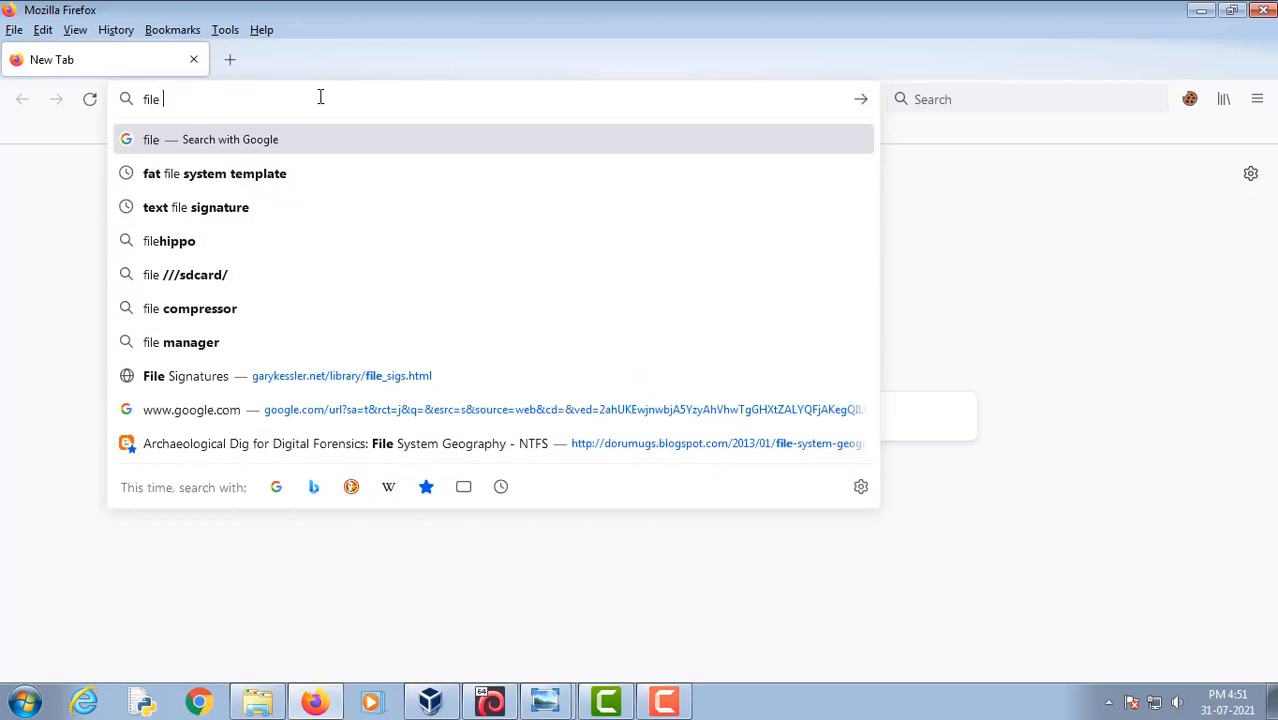
type(" sy")
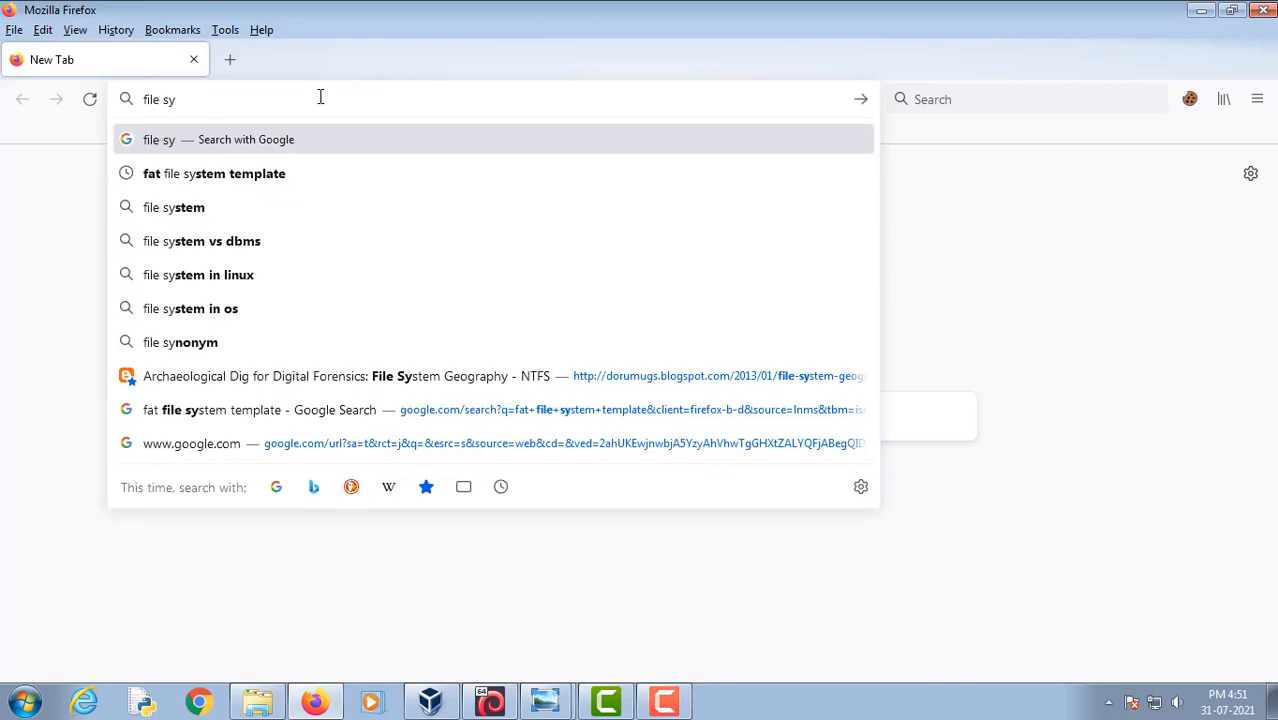
type("g")
key("BackSpace")
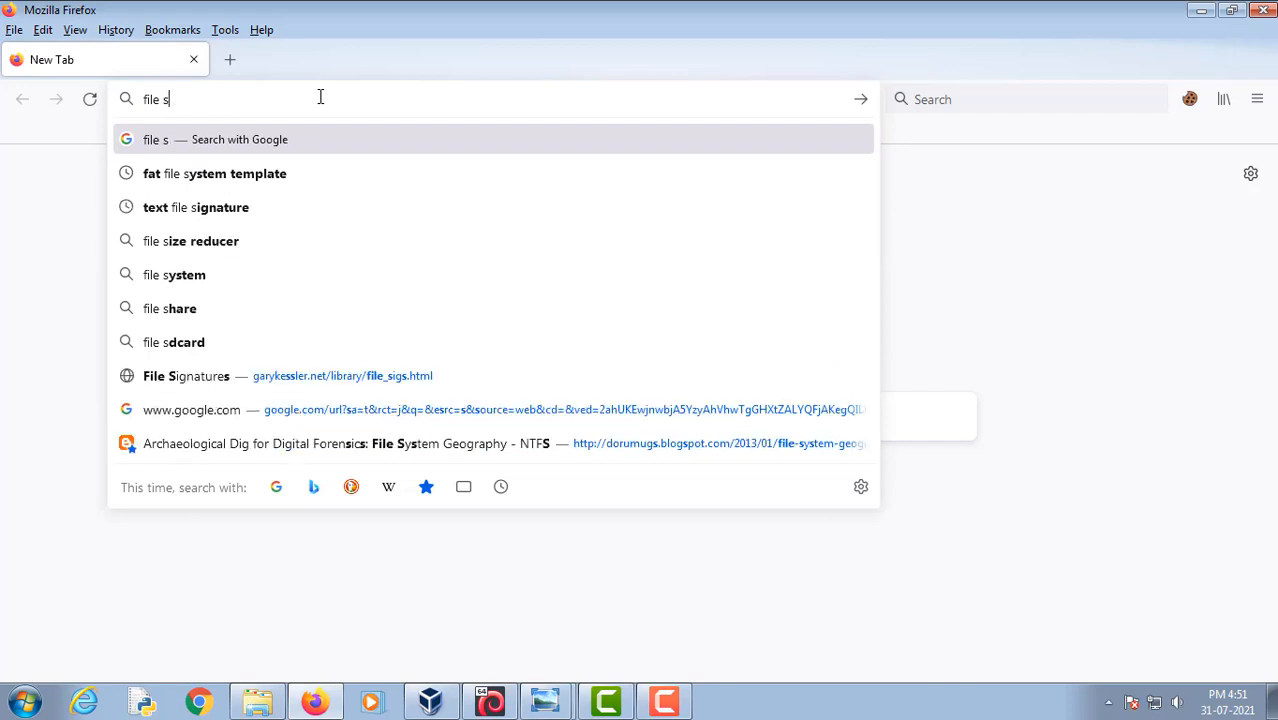
type("ignatures")
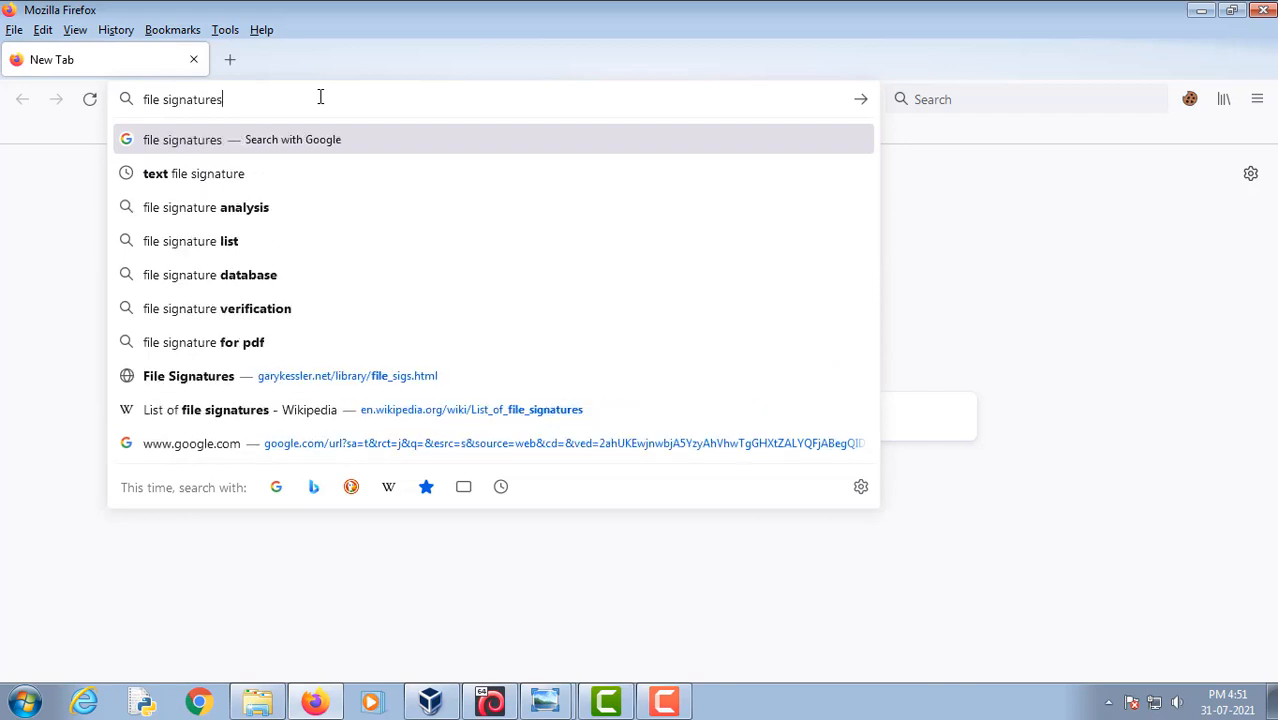
key("Return")
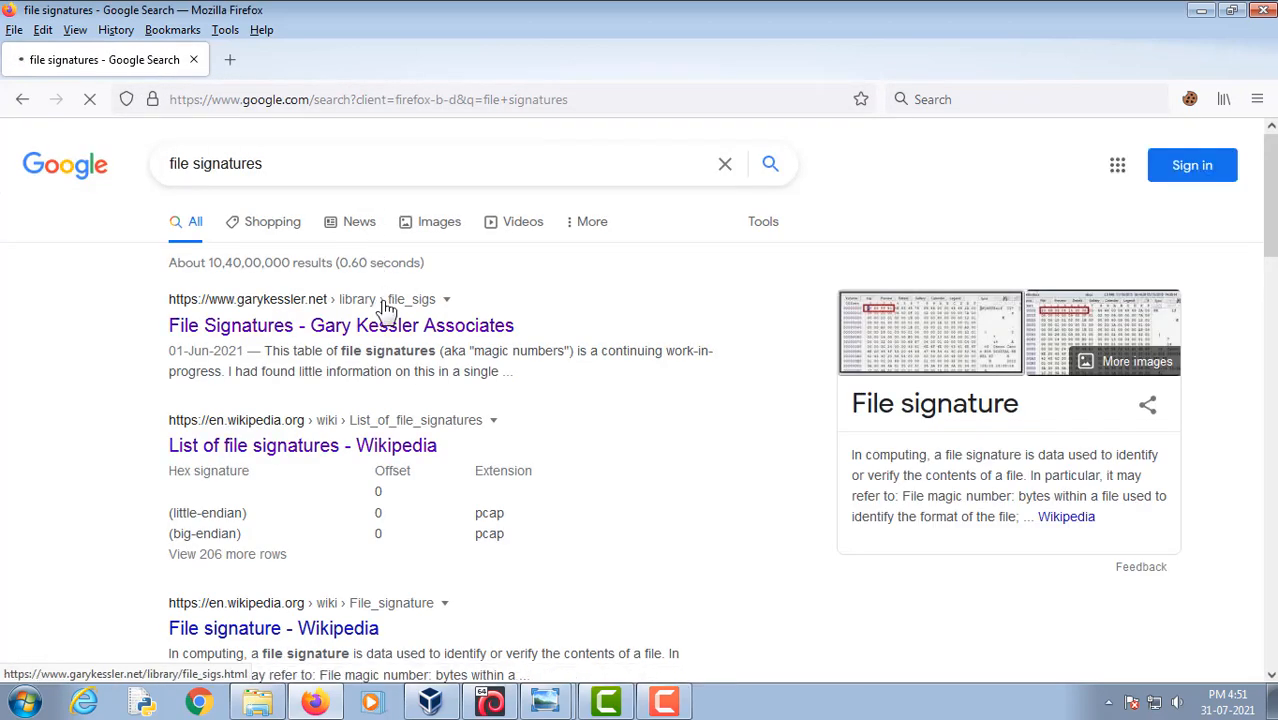
left_click(308, 330)
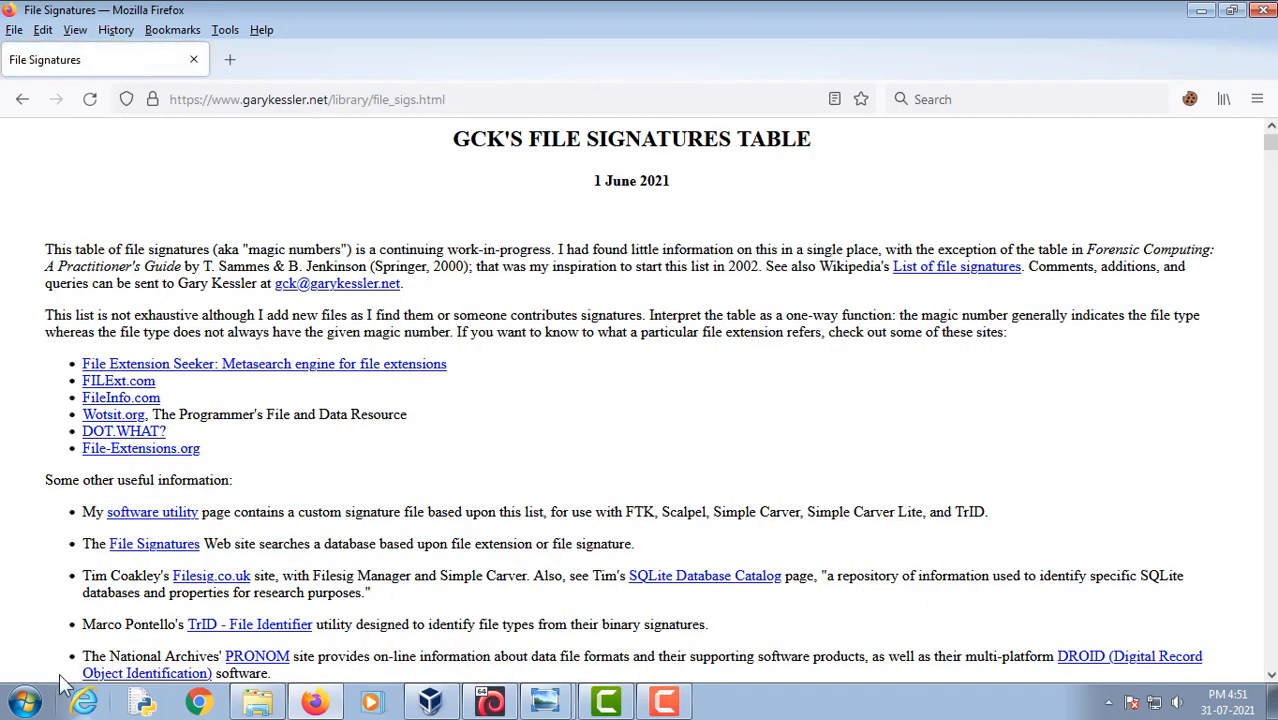
Find the signature FF D8 FF E0 in the file signatures table and highlight its JPEG, JPG extensions
key("ctrl+f")
key("Return")
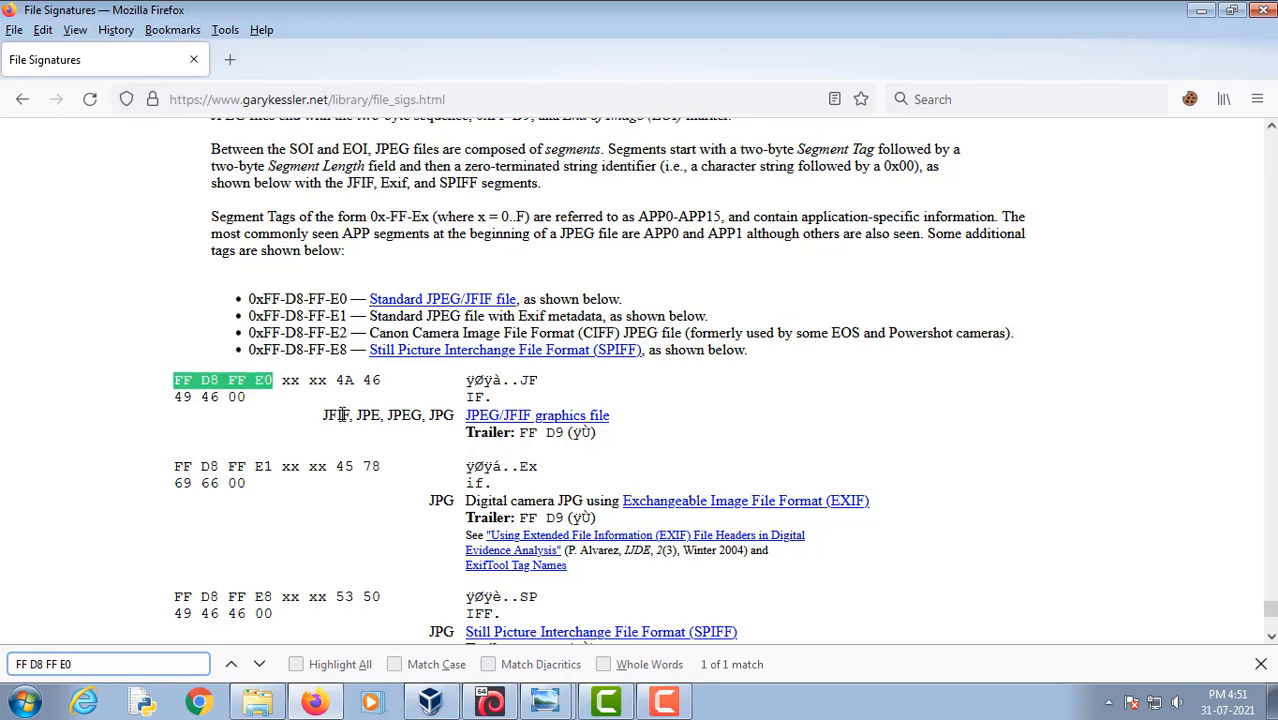
left_click_drag(358, 418, 456, 418)
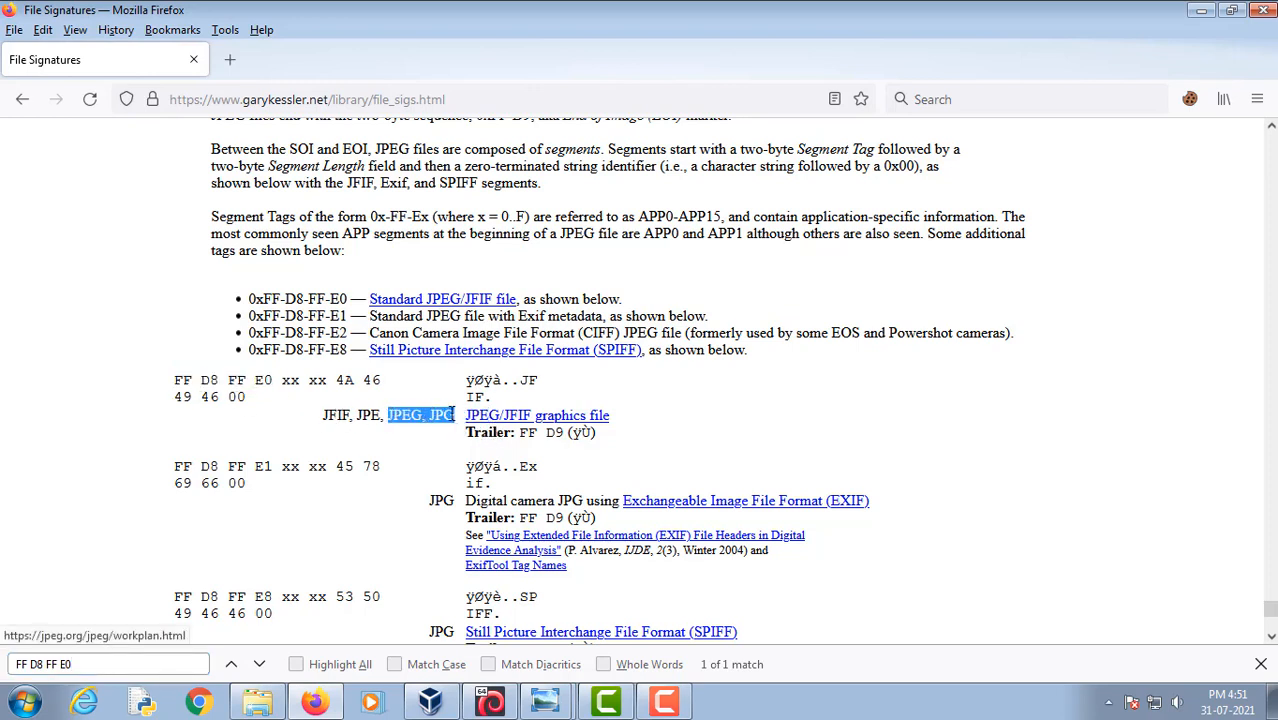
Switch back to the virtual machine and save the new Bless file to the Desktop as recoveredimage.jpg
left_click(490, 704)
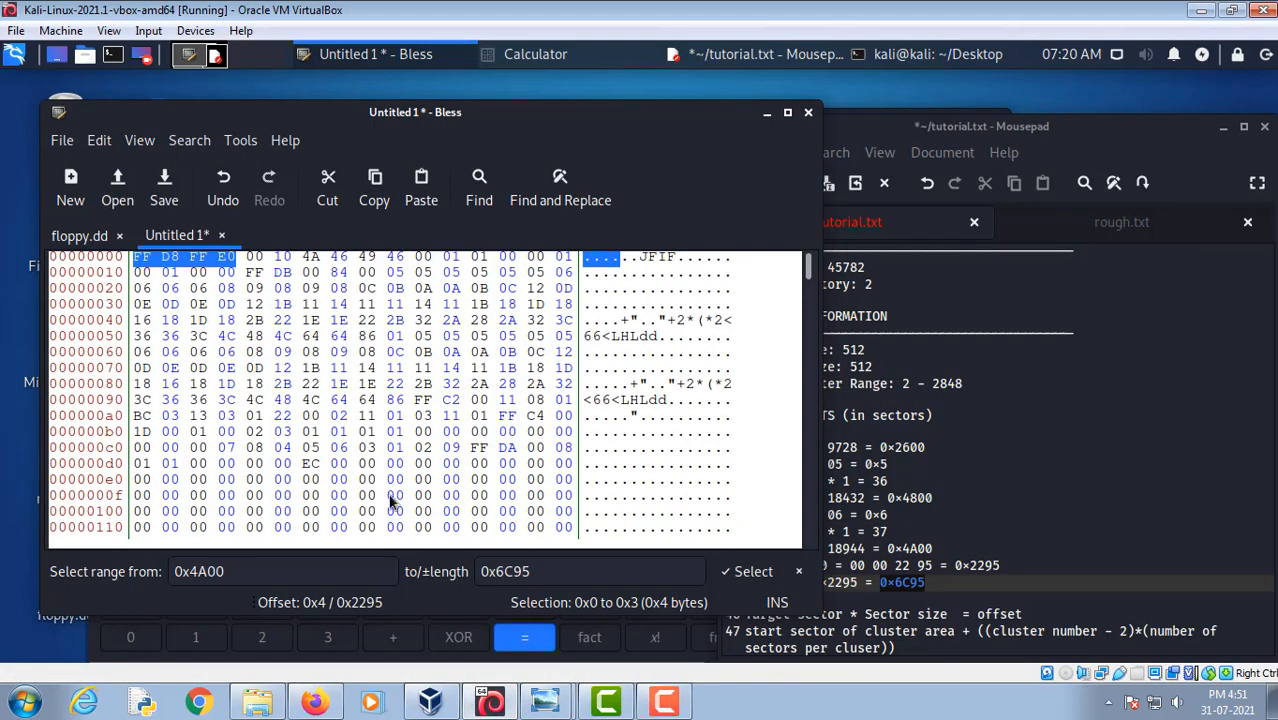
key("ctrl+s")
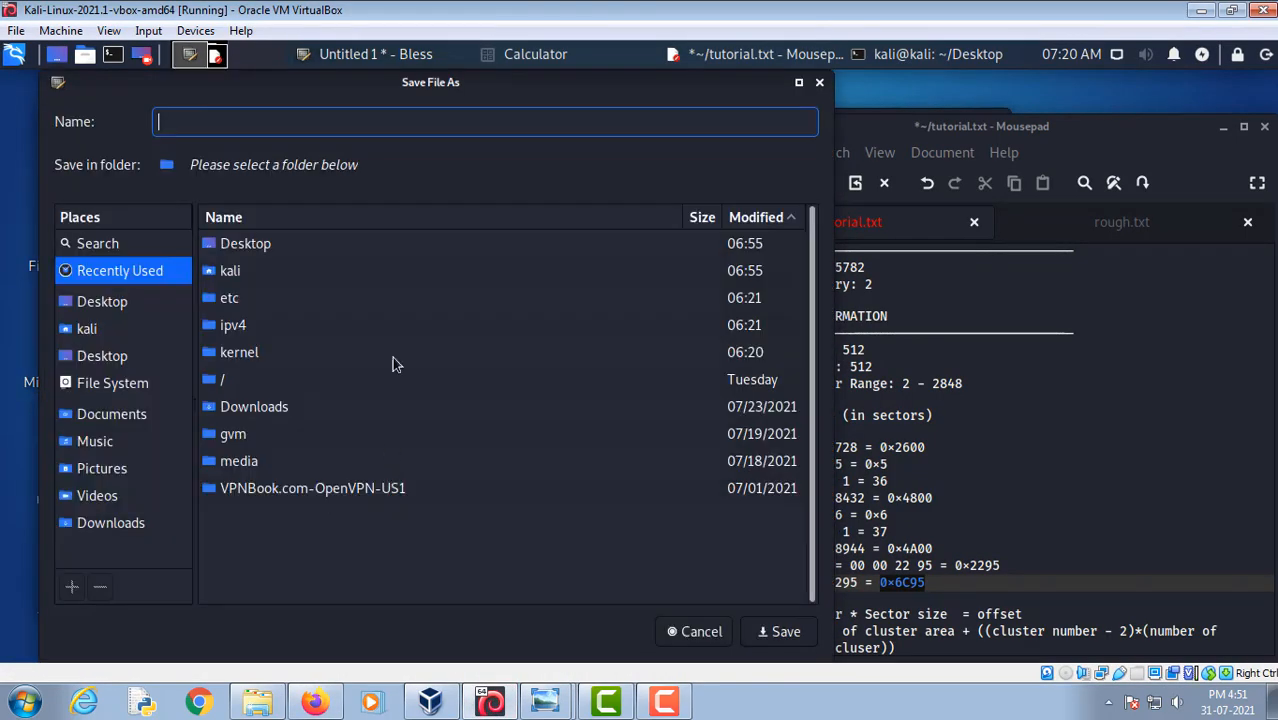
left_click(113, 305)
left_click(214, 122)
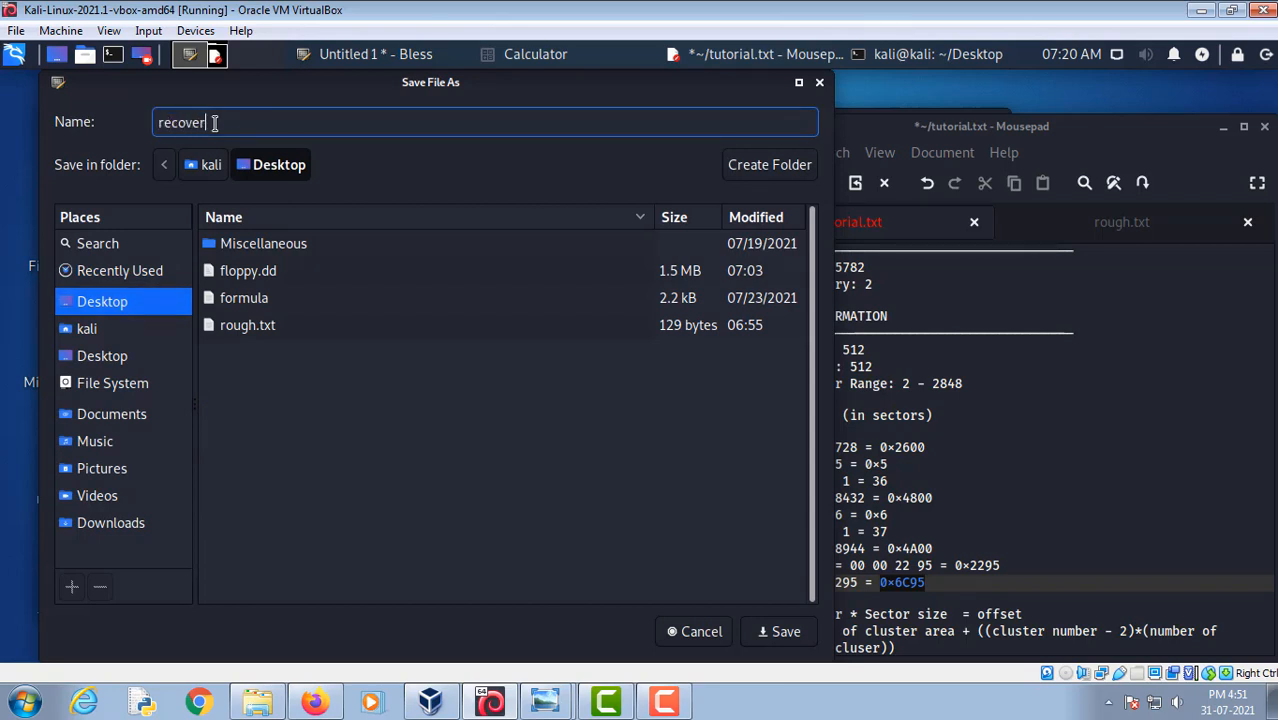
type("recoveredimage.jpg")
left_click(122, 301)
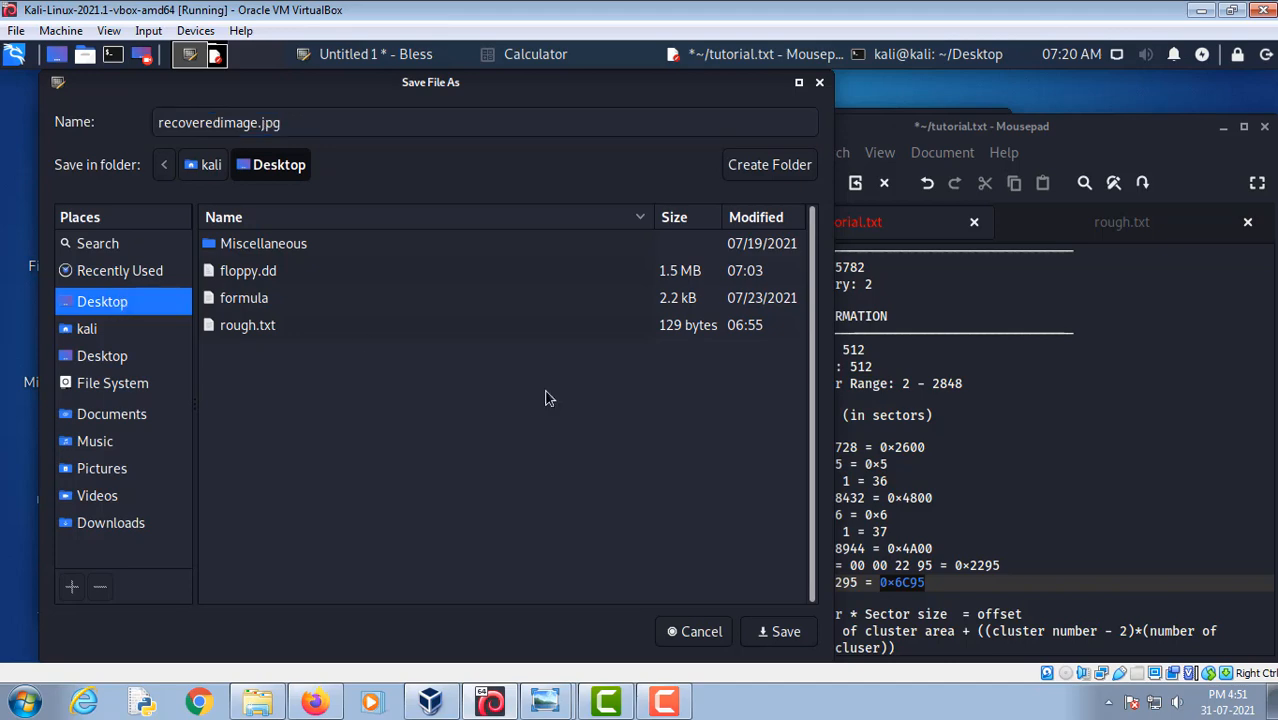
left_click(784, 632)
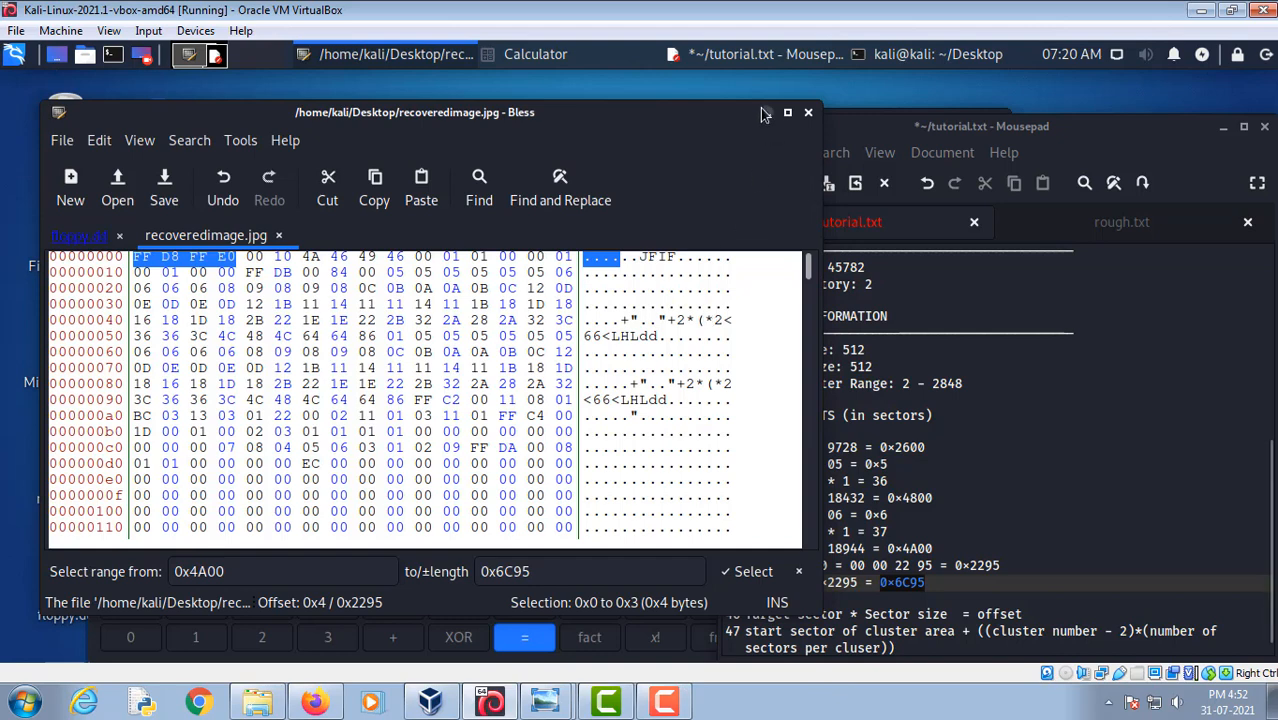
Minimize the hex editor, terminal and calculator windows and inspect the recoveredimage.jpg thumbnail on the Desktop
left_click(766, 113)
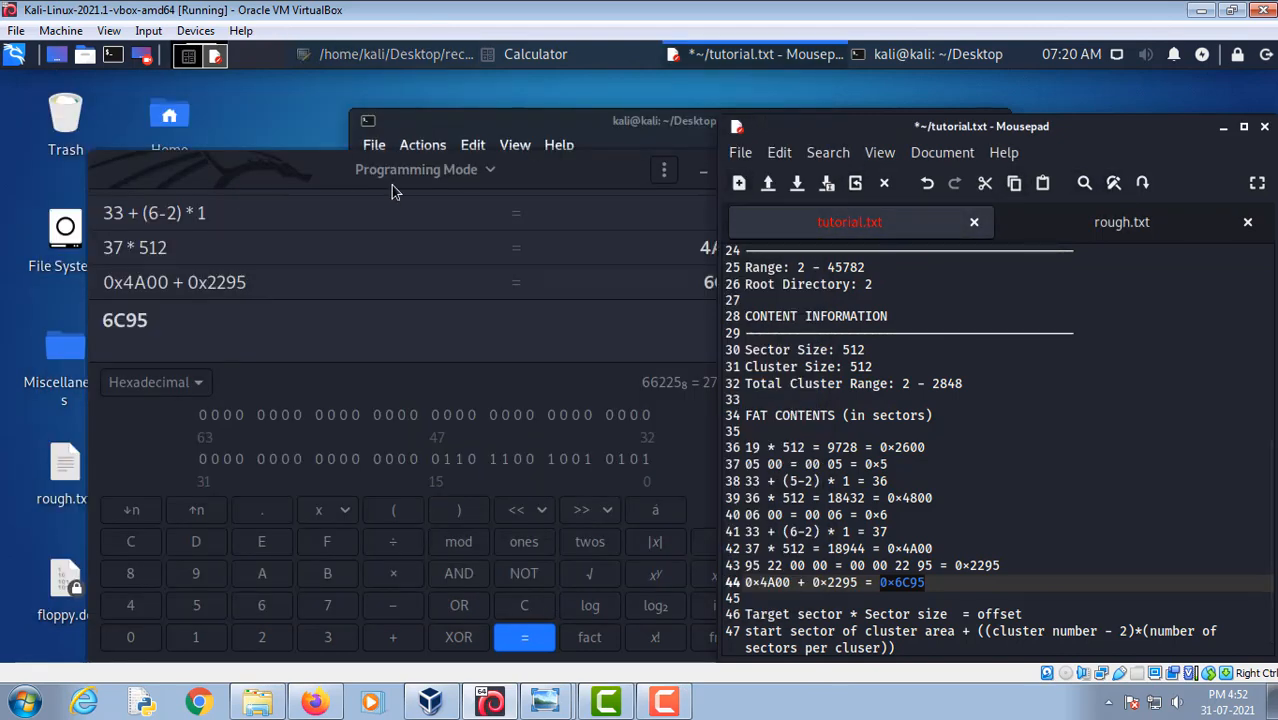
left_click(597, 128)
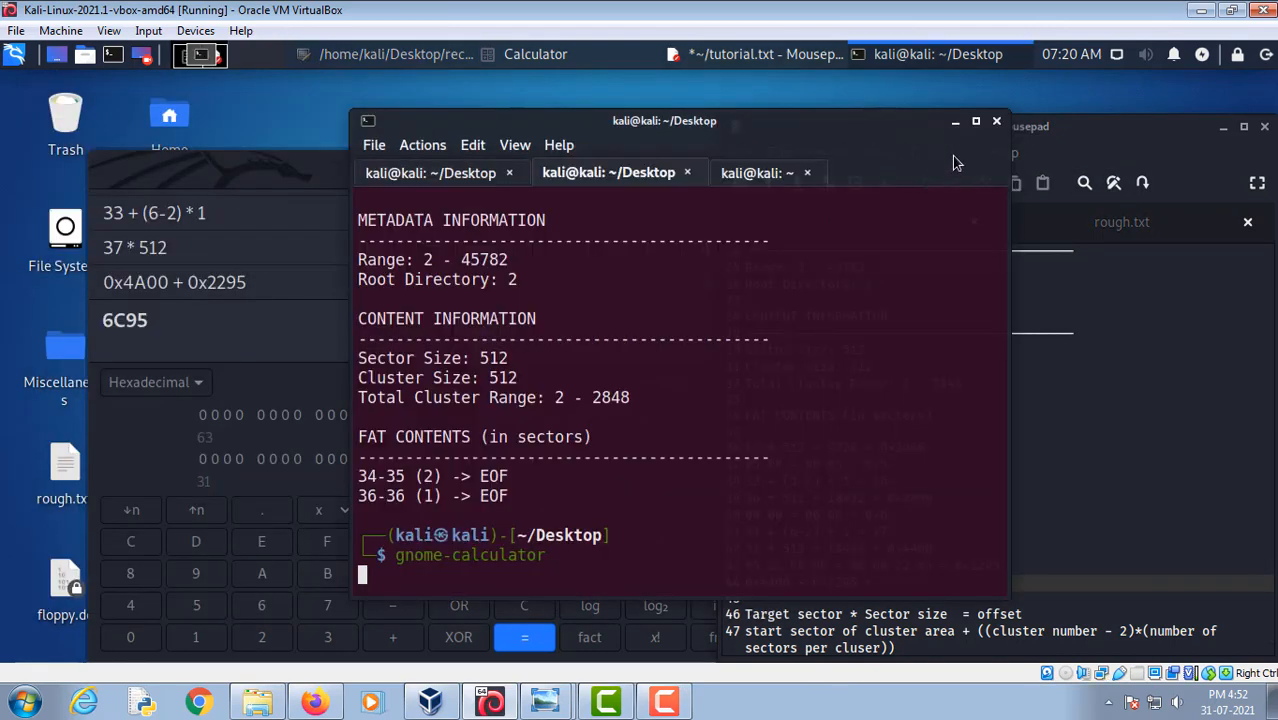
left_click(955, 121)
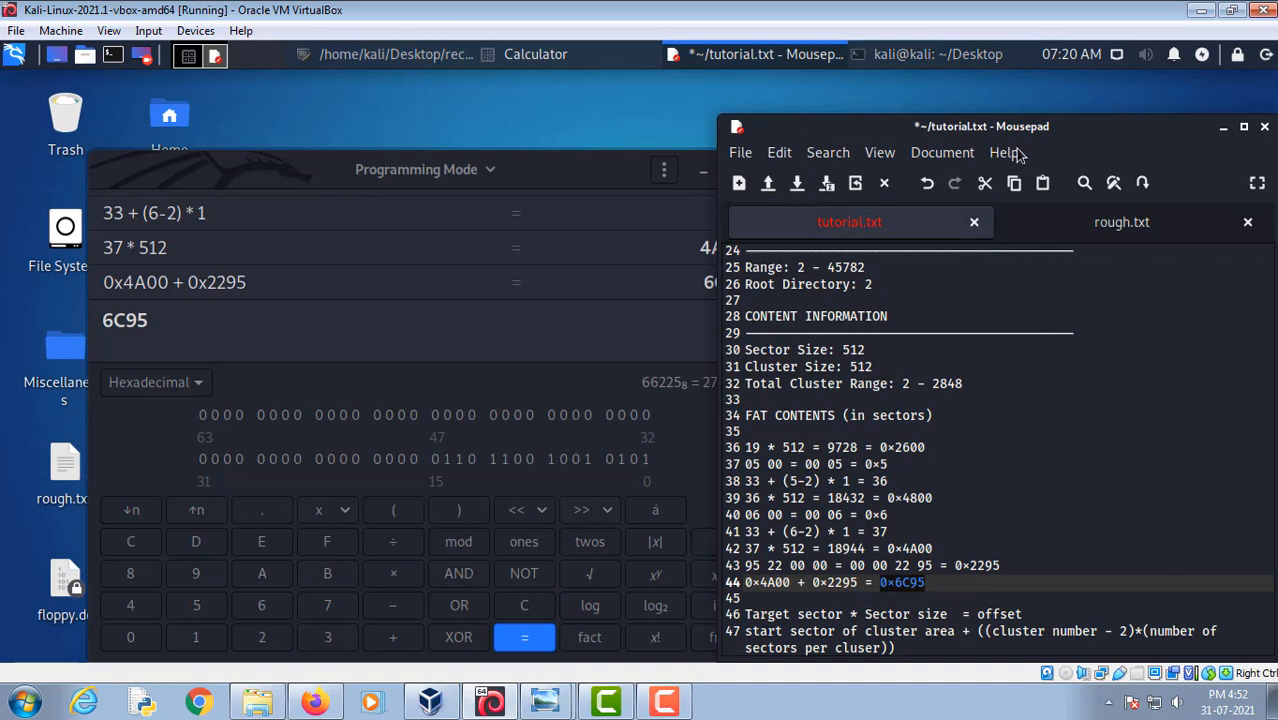
left_click(704, 181)
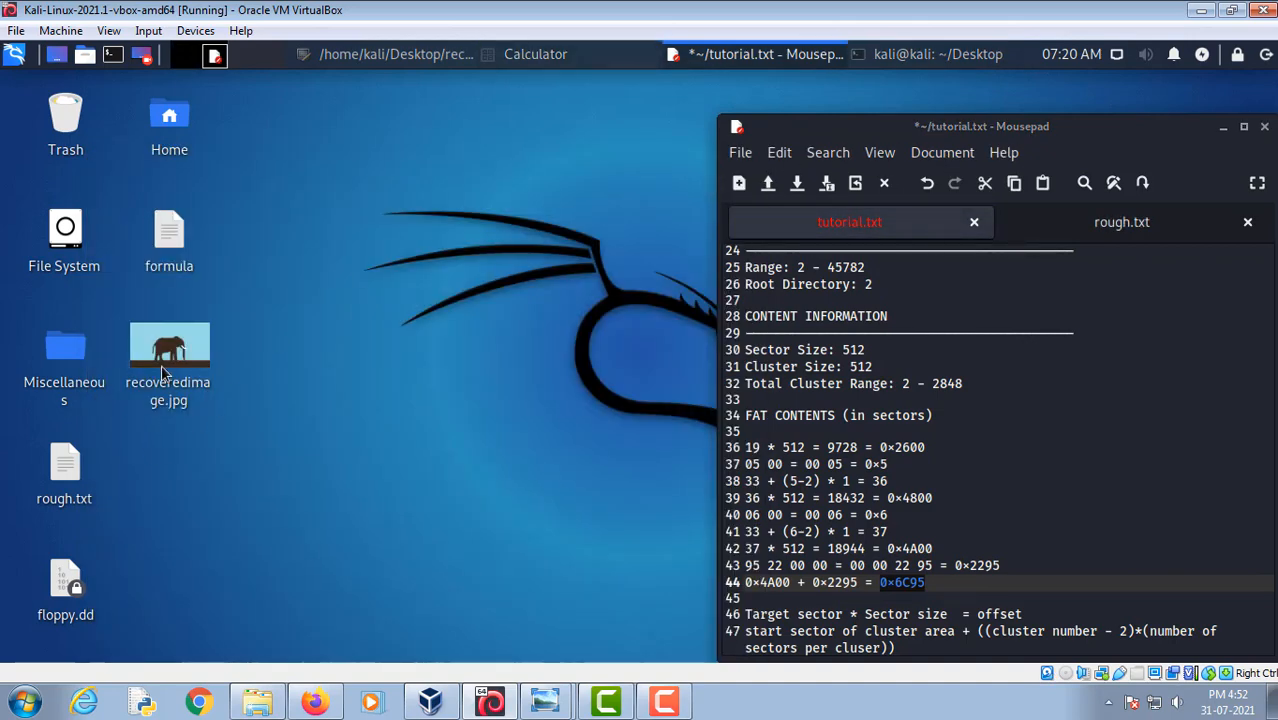
left_click(161, 364)
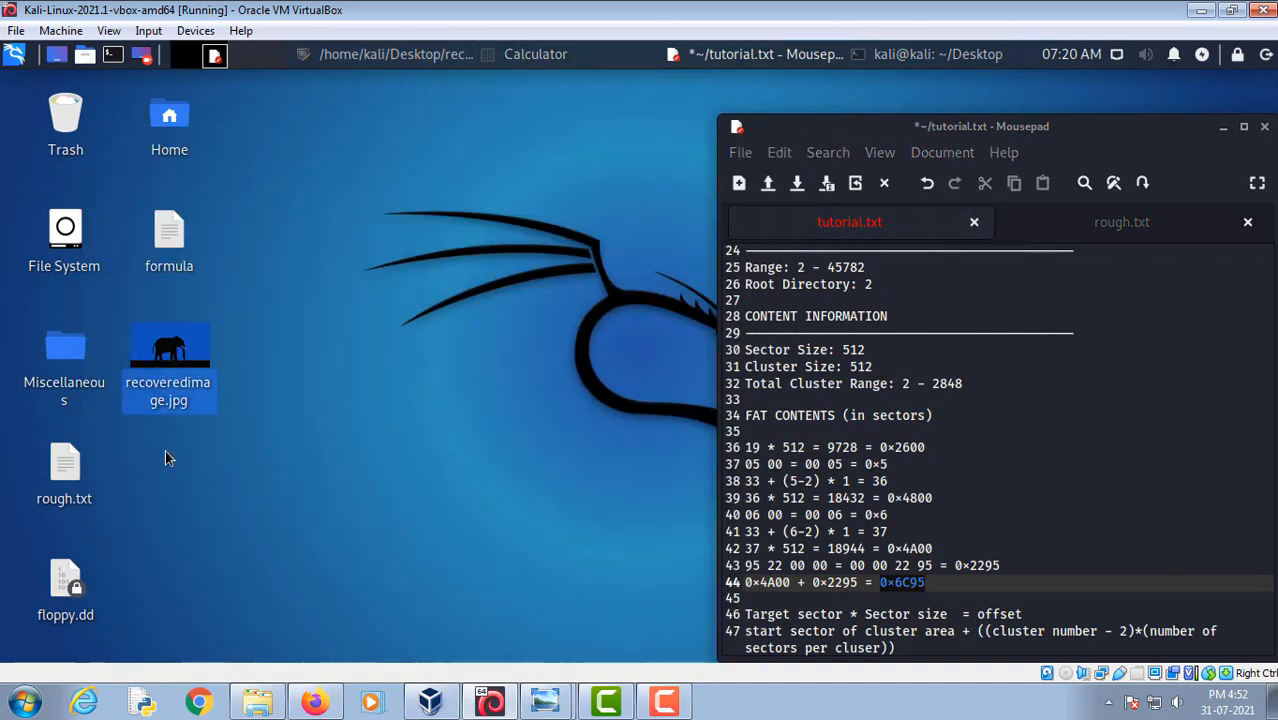
left_click(307, 383)
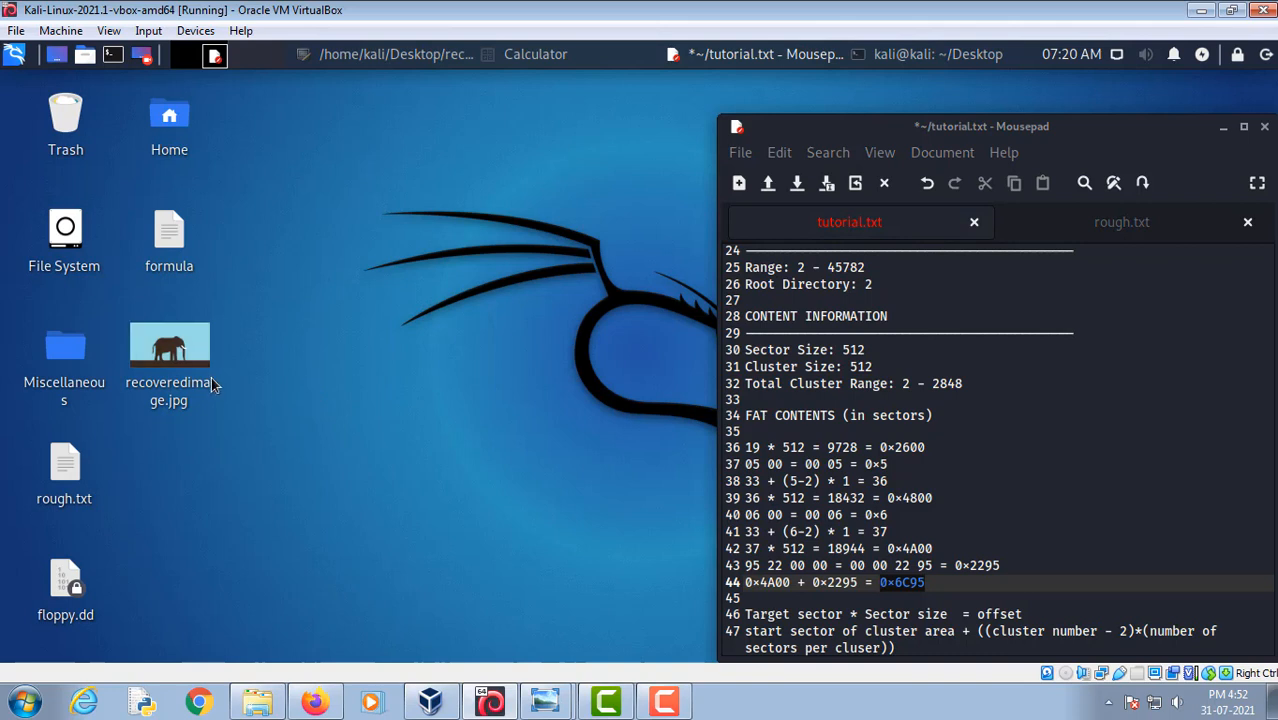
left_click(139, 399)
left_click(332, 369)
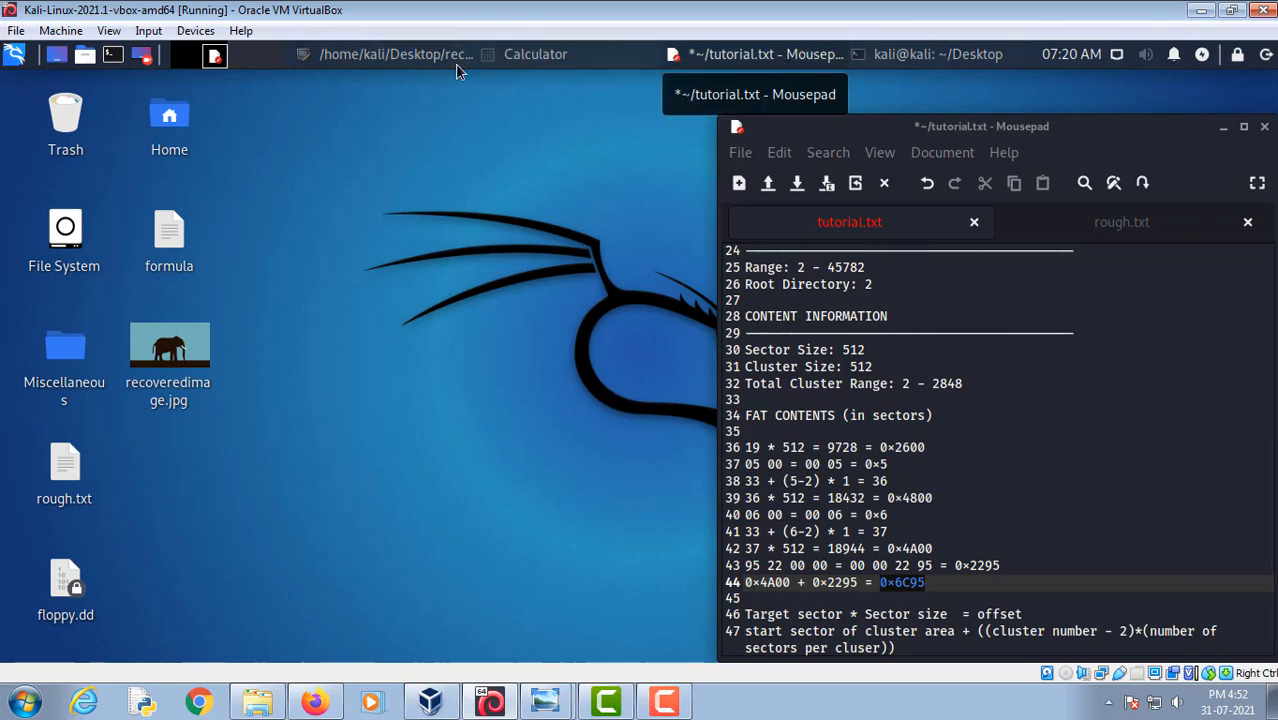
Restore the hex editor window showing recoveredimage.jpg and bring the tutorial.txt notes in front of it
left_click(395, 54)
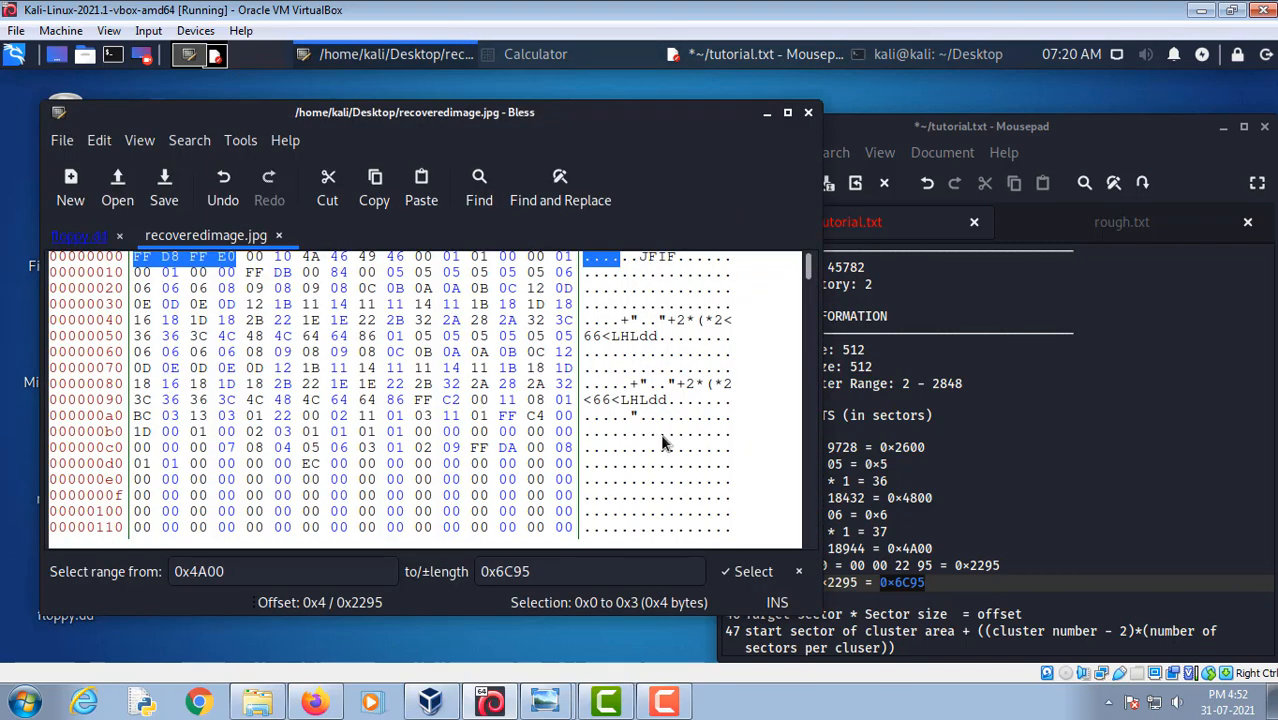
left_click(1000, 510)
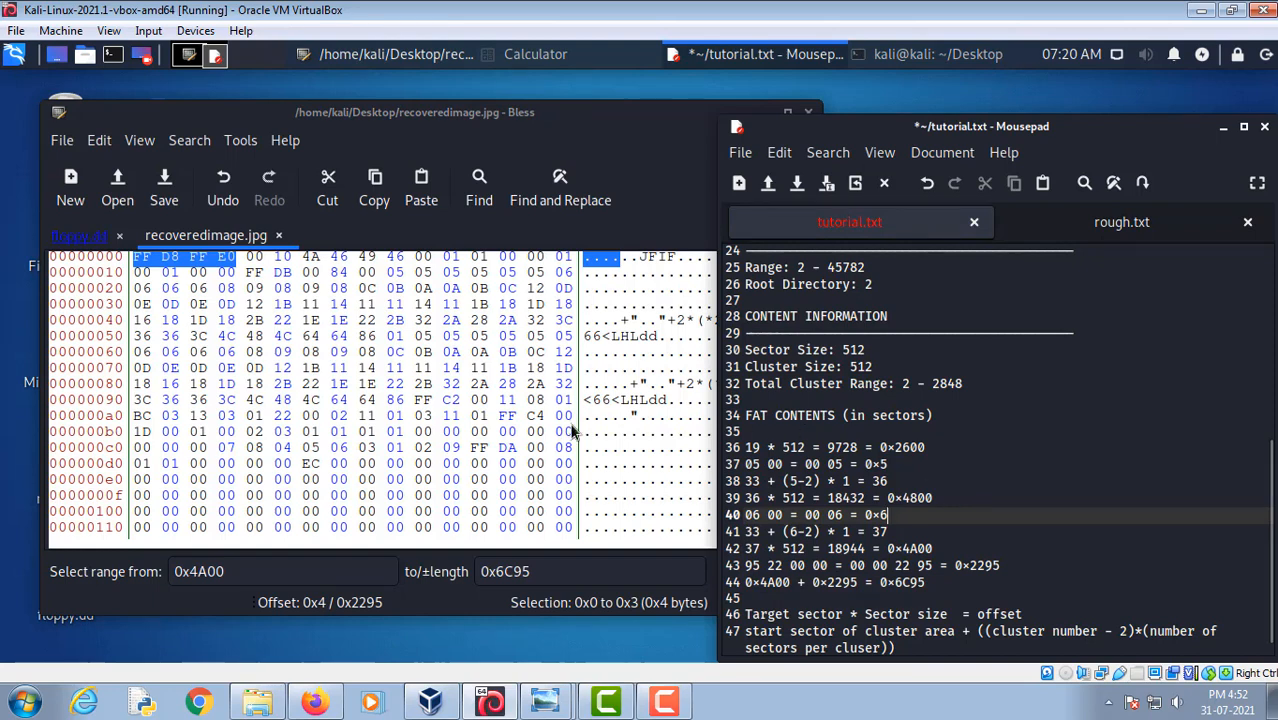